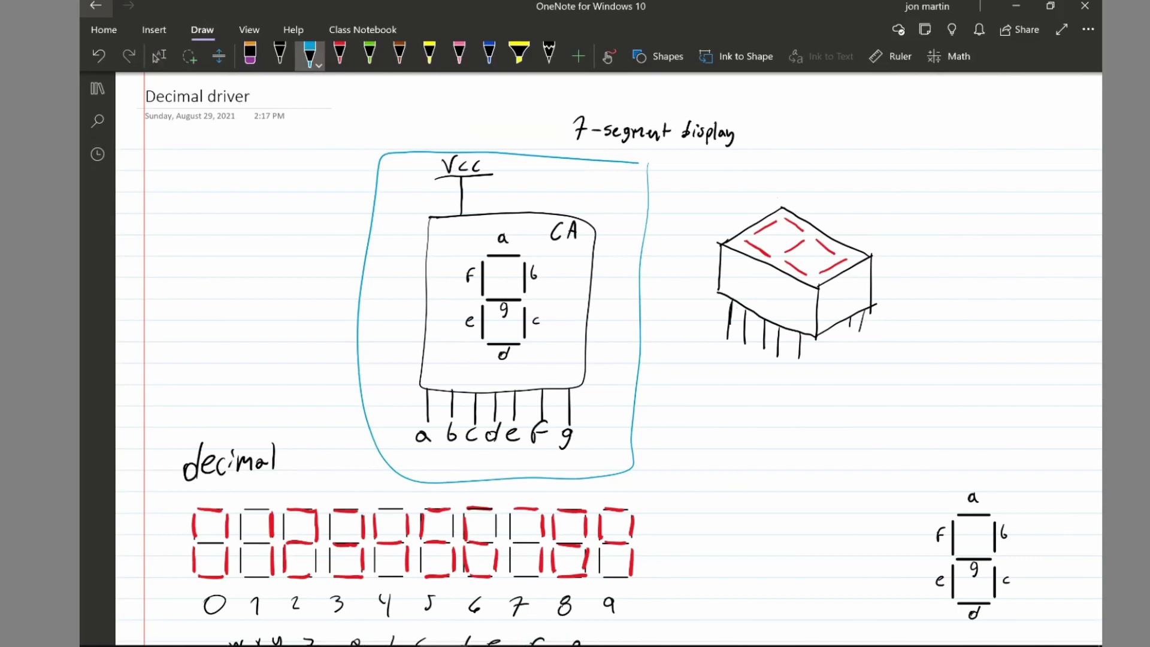
# - Undo the blue outline around the display schematic and temporarily outline the 3D display package in blue
pyautogui.hotkey('ctrl', 'z')
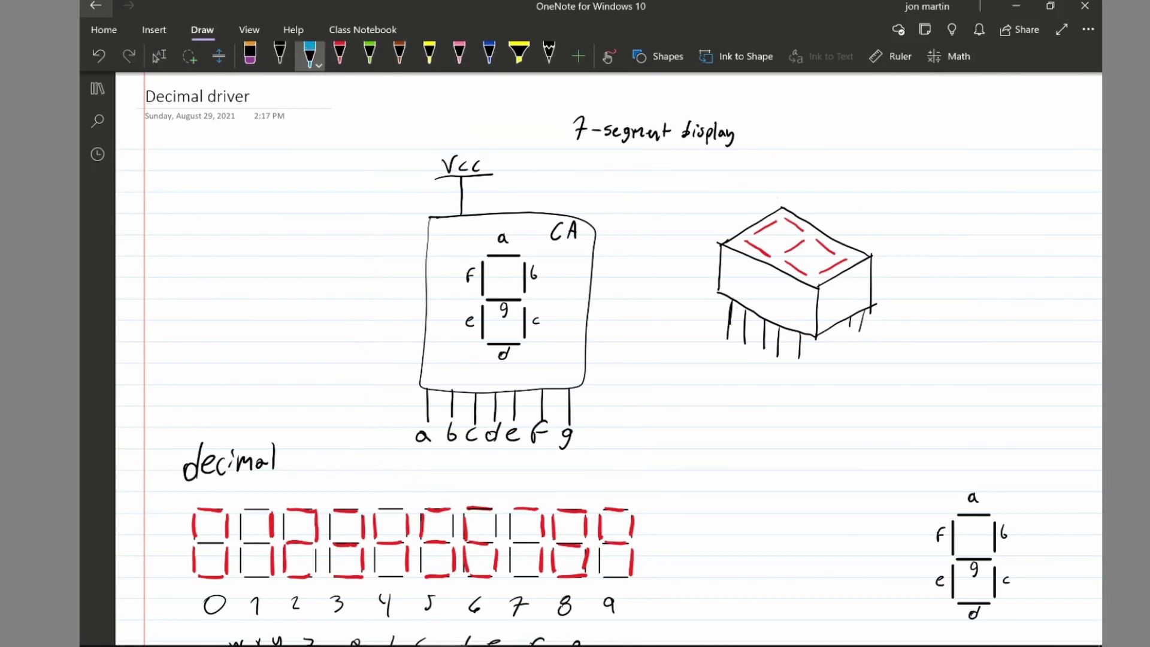
pyautogui.moveTo(699, 206)
pyautogui.mouseDown()
pyautogui.moveTo(679, 344)
pyautogui.moveTo(911, 264)
pyautogui.moveTo(712, 197)
pyautogui.mouseUp()
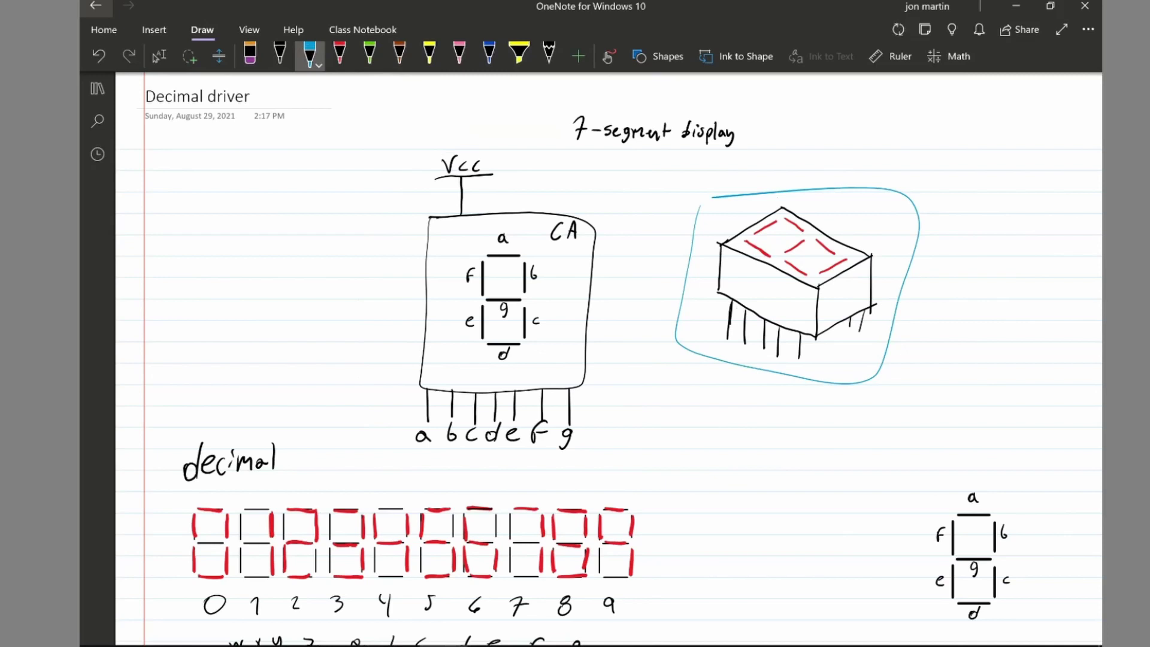
pyautogui.press('Escape')
pyautogui.hotkey('ctrl', 'z')
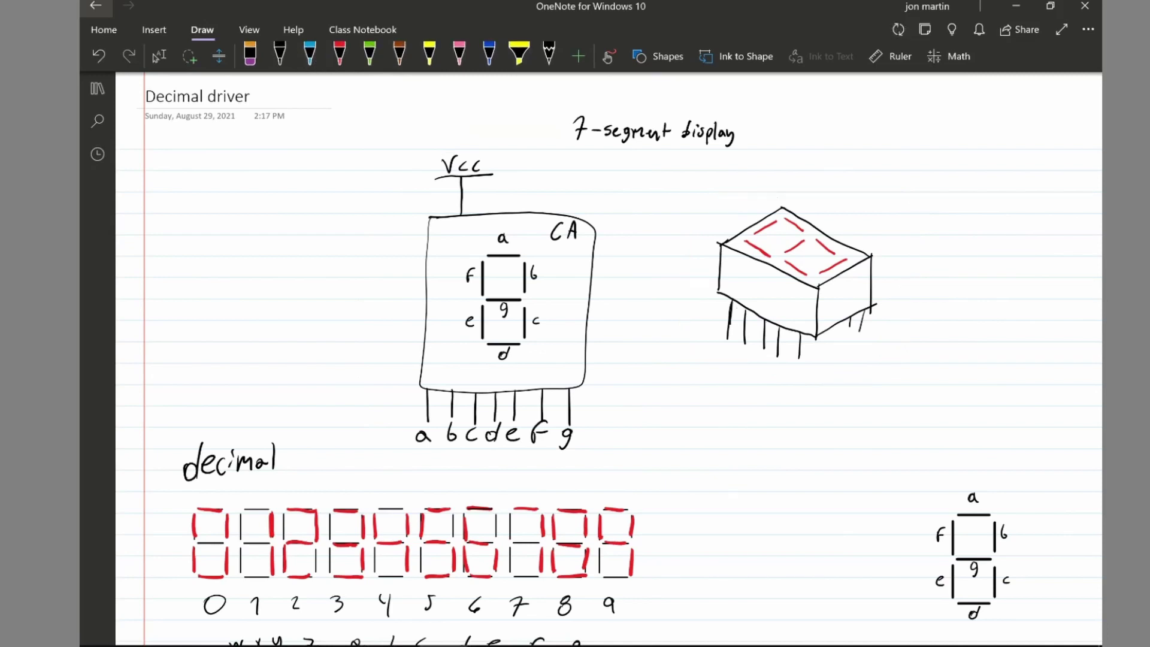
# - Draw a black arrow pointing at the upper corner of the 3D display package
pyautogui.click(280, 54)
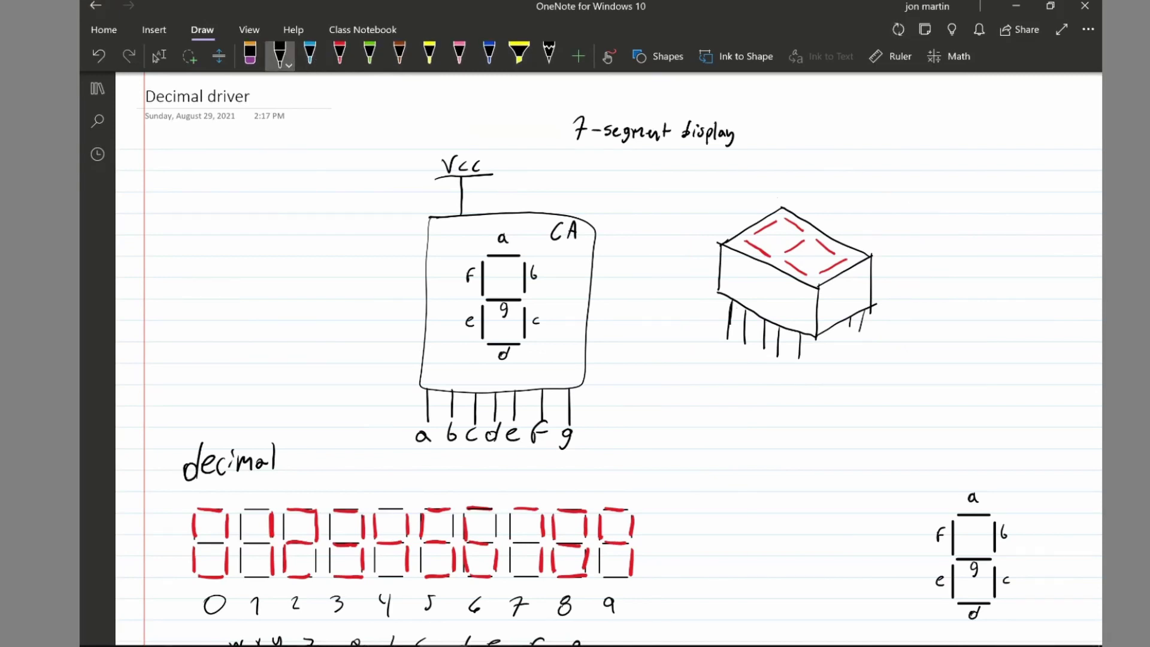
pyautogui.moveTo(908, 206)
pyautogui.mouseDown()
pyautogui.moveTo(879, 246)
pyautogui.moveTo(896, 240)
pyautogui.mouseUp()
pyautogui.moveTo(724, 360)
pyautogui.mouseDown()
pyautogui.moveTo(727, 372)
pyautogui.moveTo(762, 380)
pyautogui.moveTo(780, 368)
pyautogui.moveTo(786, 386)
pyautogui.moveTo(719, 365)
pyautogui.mouseUp()
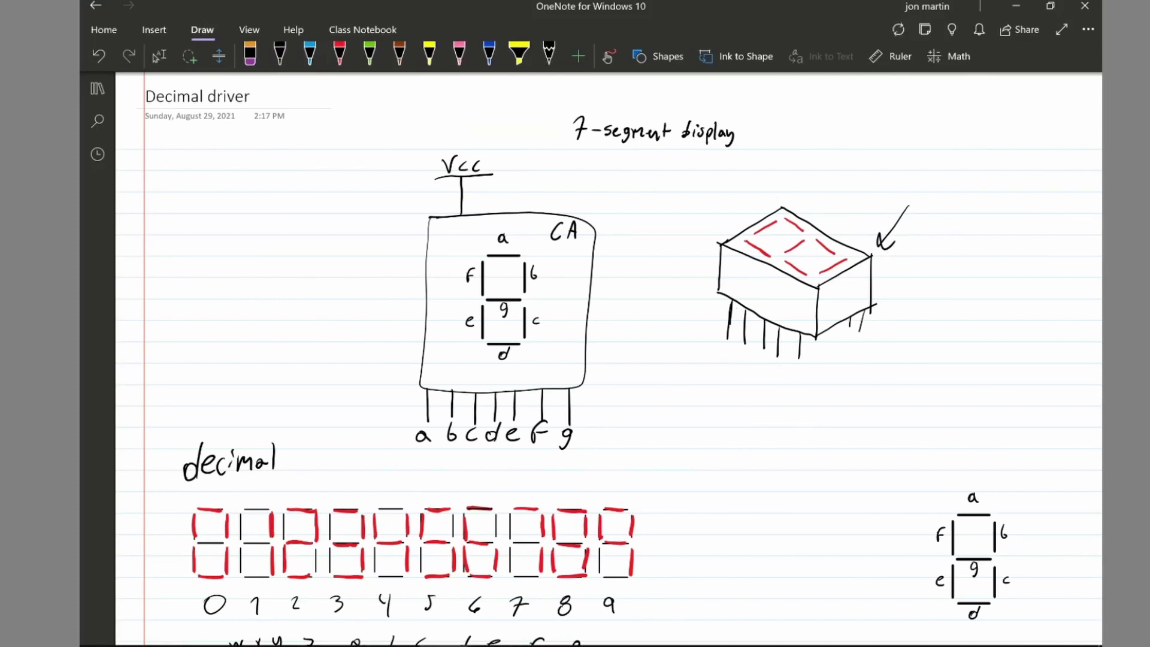
pyautogui.moveTo(908, 208); pyautogui.dragTo(880, 244)
# - Circle the CA label on the display schematic in black and undo the circle
pyautogui.click(279, 56)
pyautogui.moveTo(582, 247)
pyautogui.mouseDown()
pyautogui.moveTo(539, 234)
pyautogui.moveTo(595, 241)
pyautogui.mouseUp()
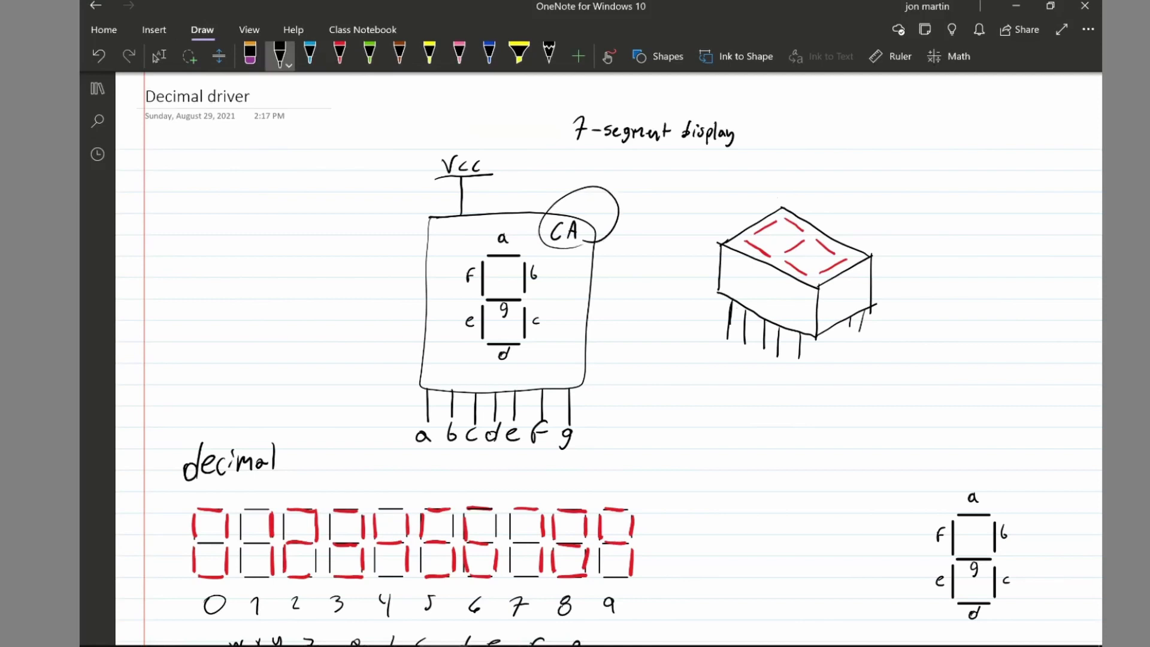
pyautogui.press('Escape')
pyautogui.hotkey('ctrl', 'z')
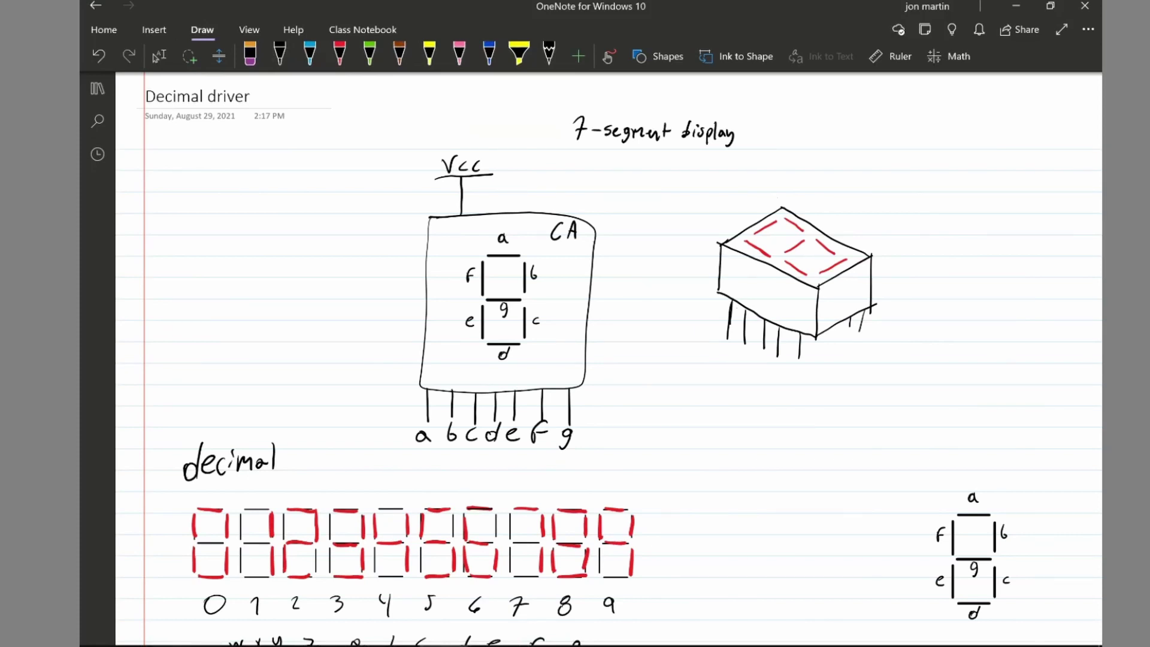
# - Draw black arrows beneath the digits 0 to 9 and down beside truth table rows 0 to 9
pyautogui.scroll(-5, 599, 360)
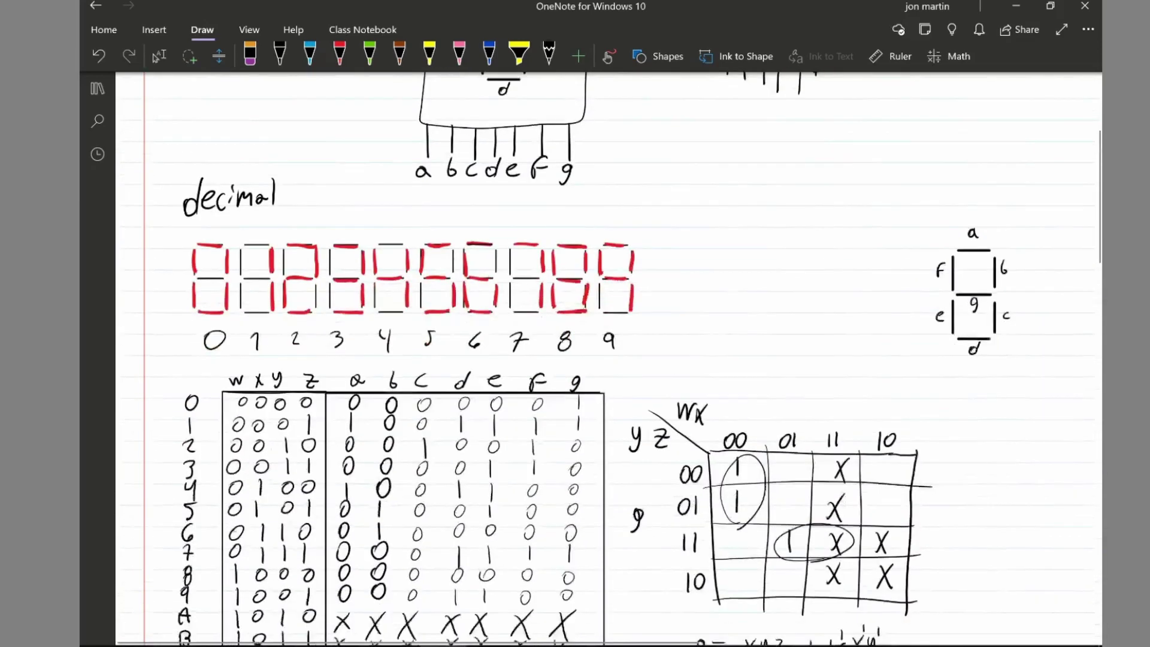
pyautogui.click(156, 328)
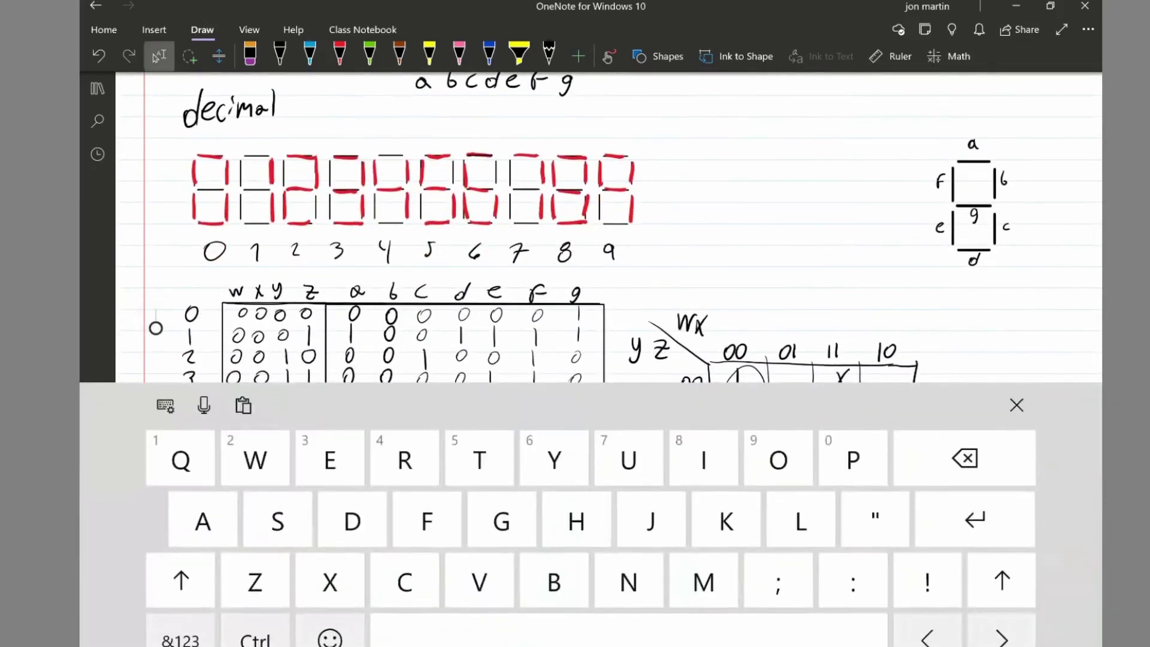
pyautogui.click(1017, 404)
pyautogui.click(280, 55)
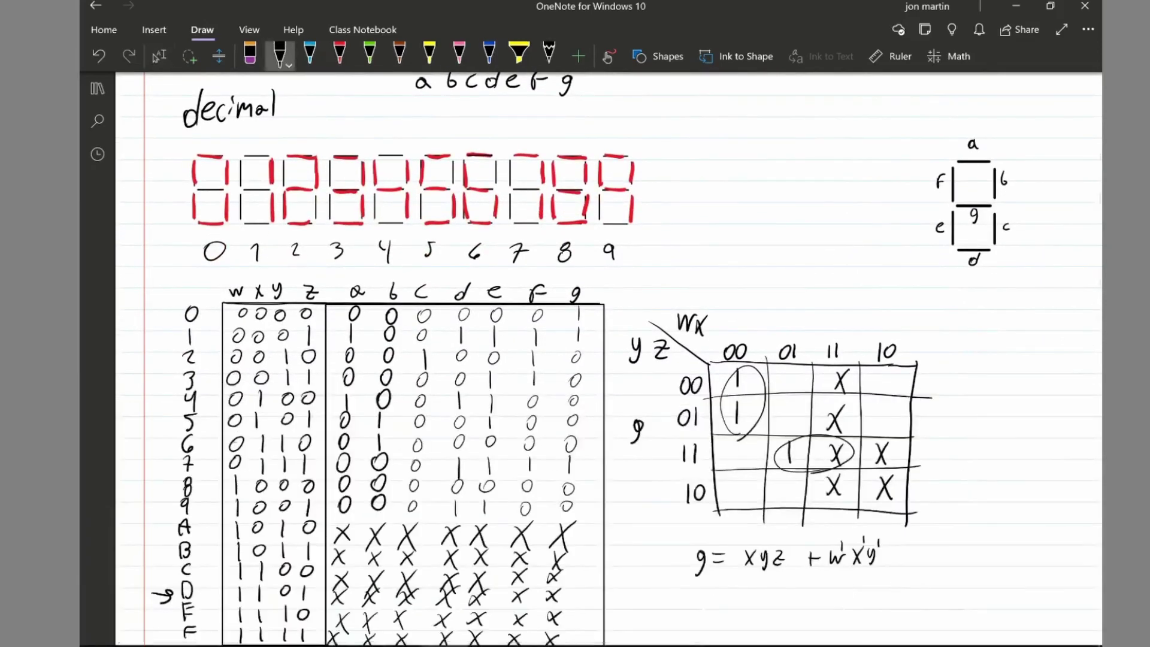
pyautogui.scroll(-1, 599, 360)
pyautogui.scroll(-1, 599, 359)
pyautogui.click(159, 56)
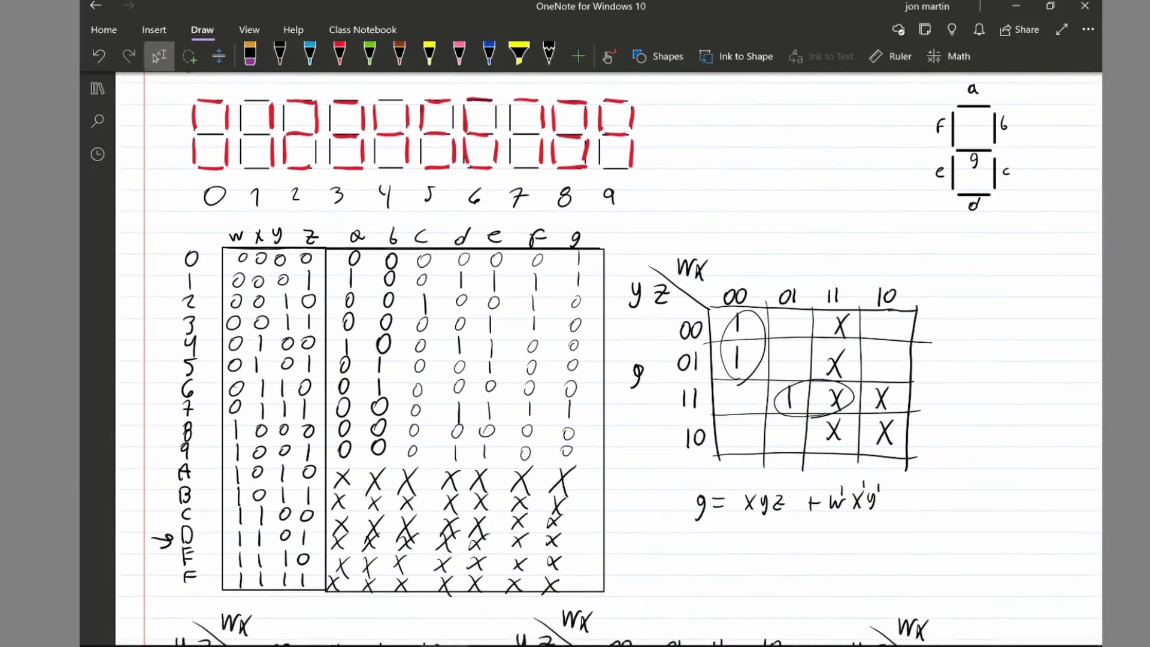
pyautogui.click(280, 55)
pyautogui.moveTo(183, 216); pyautogui.dragTo(636, 218)
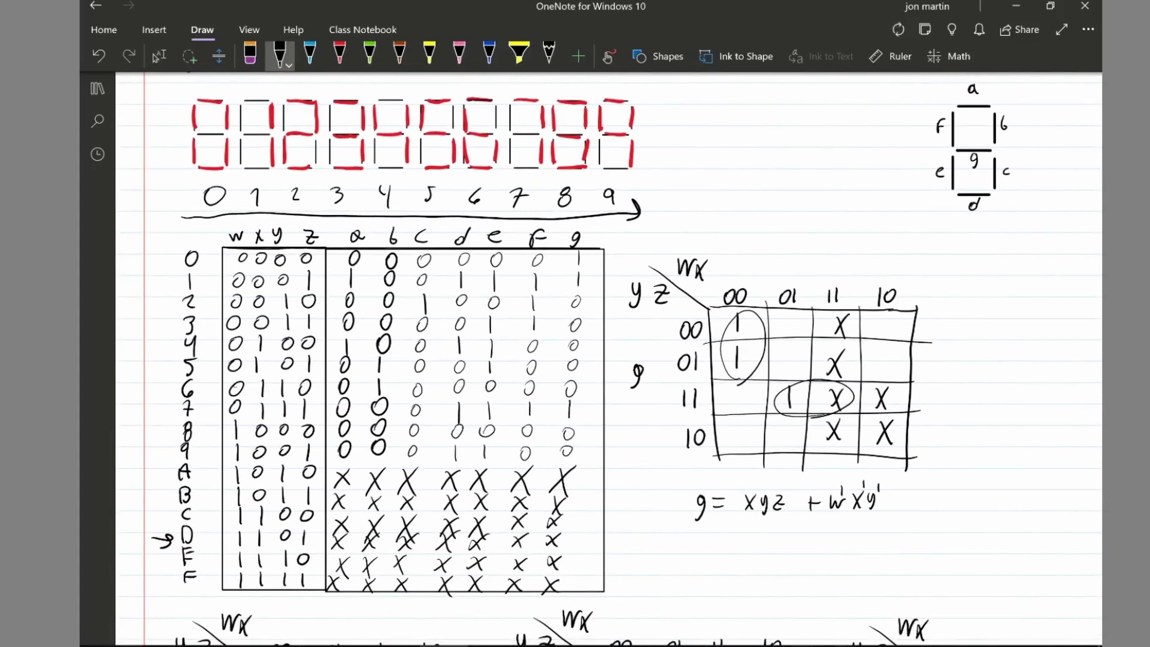
pyautogui.moveTo(170, 240)
pyautogui.mouseDown()
pyautogui.moveTo(170, 448)
pyautogui.moveTo(160, 439)
pyautogui.moveTo(176, 435)
pyautogui.mouseUp()
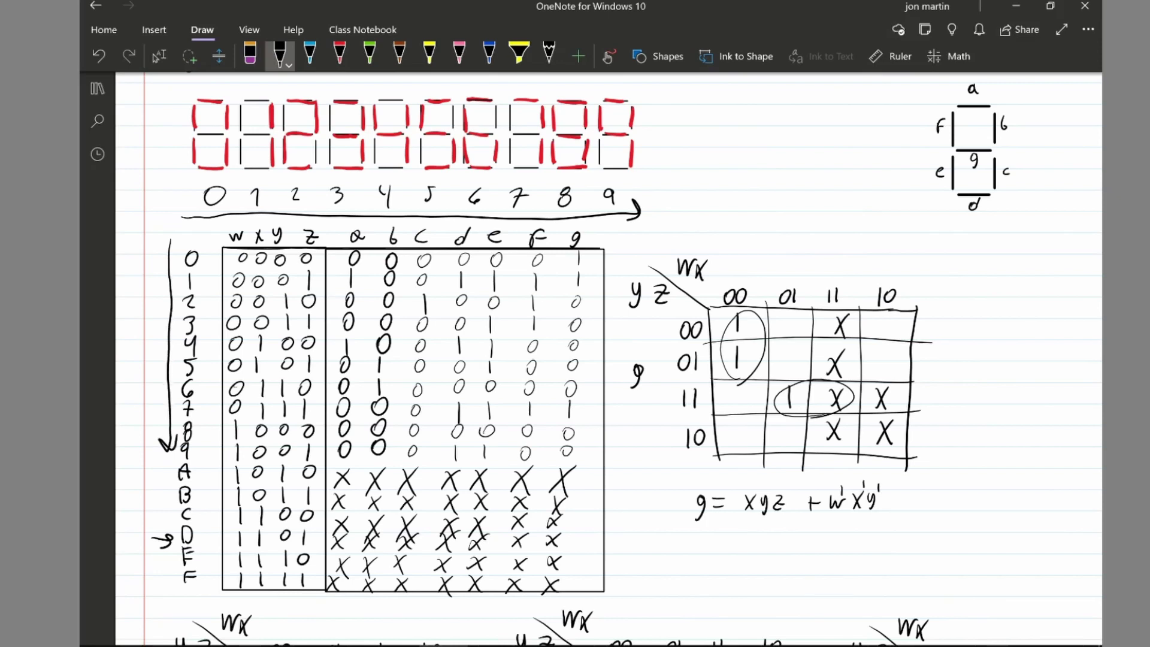
# - Outline the block of don't-care X entries in truth table rows A to F and undo the outline
pyautogui.moveTo(602, 461)
pyautogui.mouseDown()
pyautogui.moveTo(388, 454)
pyautogui.moveTo(326, 507)
pyautogui.moveTo(424, 605)
pyautogui.moveTo(601, 506)
pyautogui.moveTo(601, 456)
pyautogui.mouseUp()
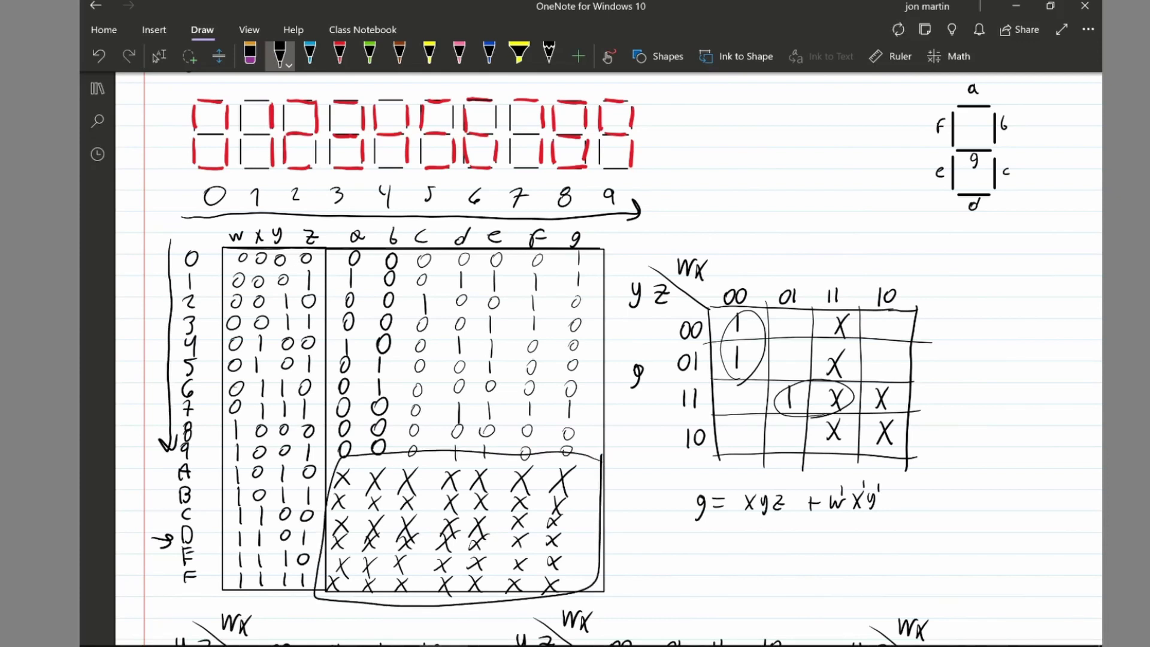
pyautogui.hotkey('ctrl', 'z')
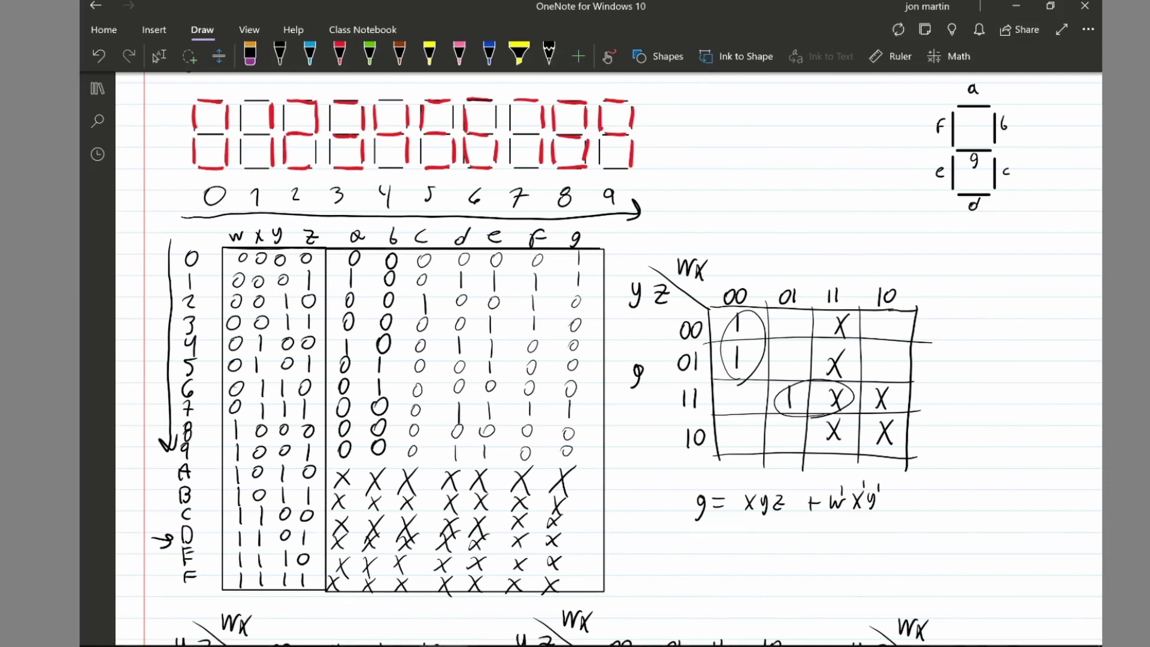
# - Remove the arrows beside the truth table and the row labels A to F
pyautogui.hotkey('ctrl', 'z')
pyautogui.hotkey('ctrl', 'z')
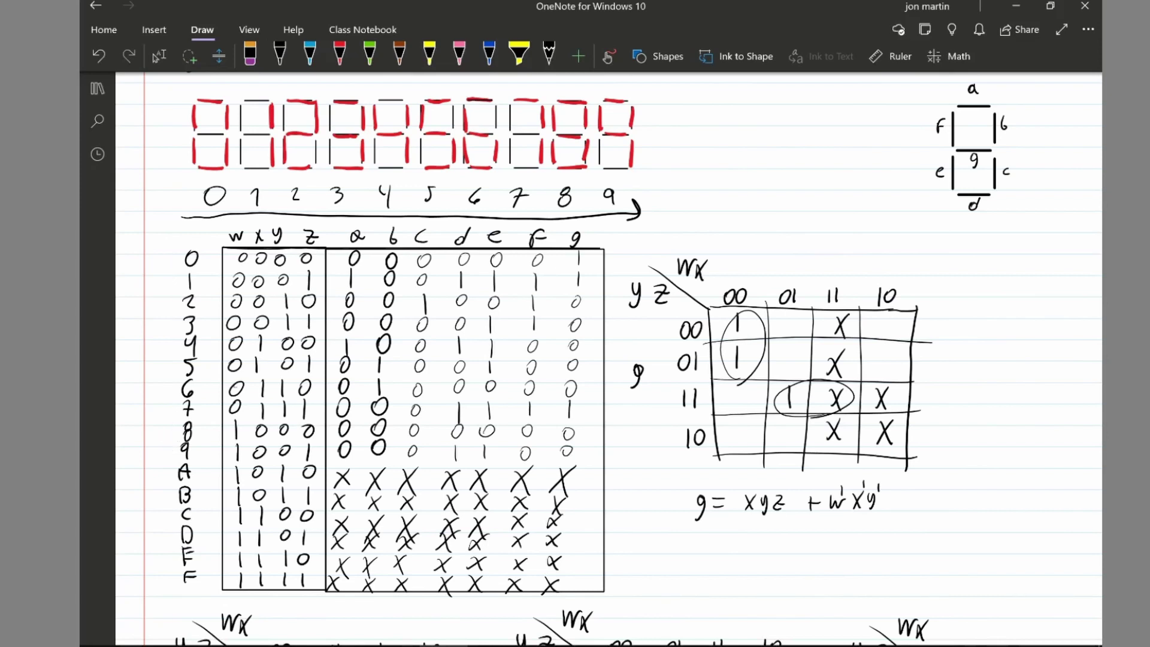
pyautogui.hotkey('ctrl', 'z')
pyautogui.hotkey('ctrl', 'z')
pyautogui.hotkey('ctrl', 'z')
pyautogui.hotkey('ctrl', 'z')
pyautogui.hotkey('ctrl', 'z')
pyautogui.hotkey('ctrl', 'z')
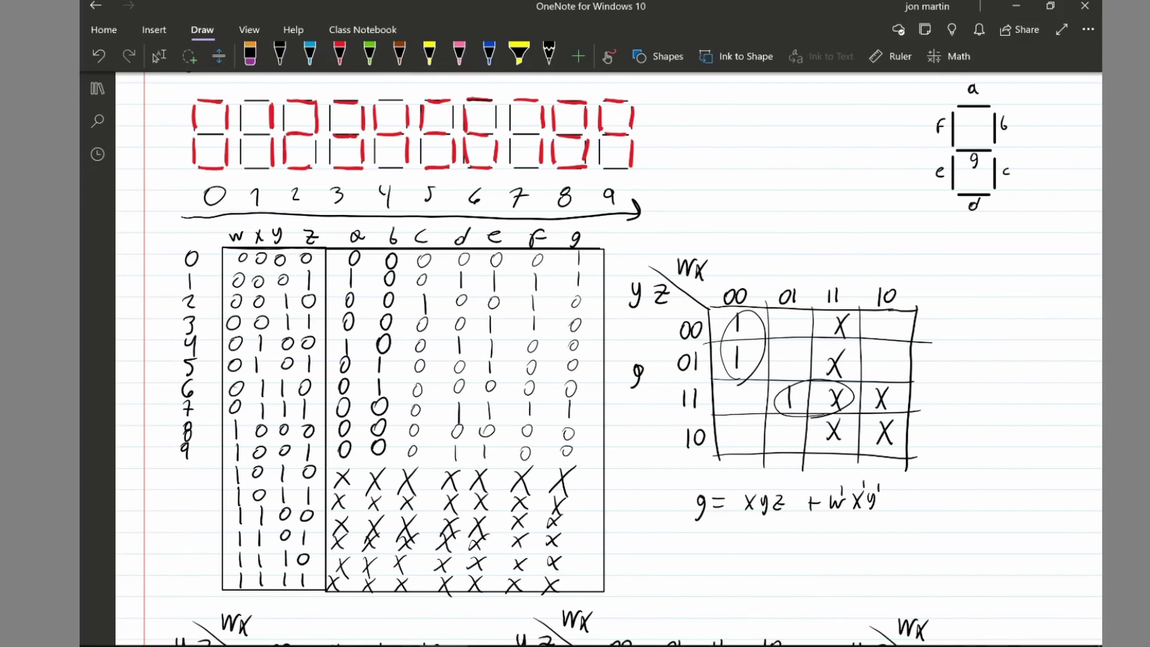
# - Handwrite the decimal labels 10 to 15 in black beside the last six truth table rows
pyautogui.click(280, 54)
pyautogui.moveTo(184, 470); pyautogui.dragTo(184, 487)
pyautogui.moveTo(191, 469); pyautogui.dragTo(182, 504)
pyautogui.moveTo(189, 492); pyautogui.dragTo(183, 526)
pyautogui.moveTo(186, 515); pyautogui.dragTo(184, 568)
pyautogui.moveTo(192, 554); pyautogui.dragTo(183, 588)
pyautogui.moveTo(197, 574); pyautogui.dragTo(192, 592)
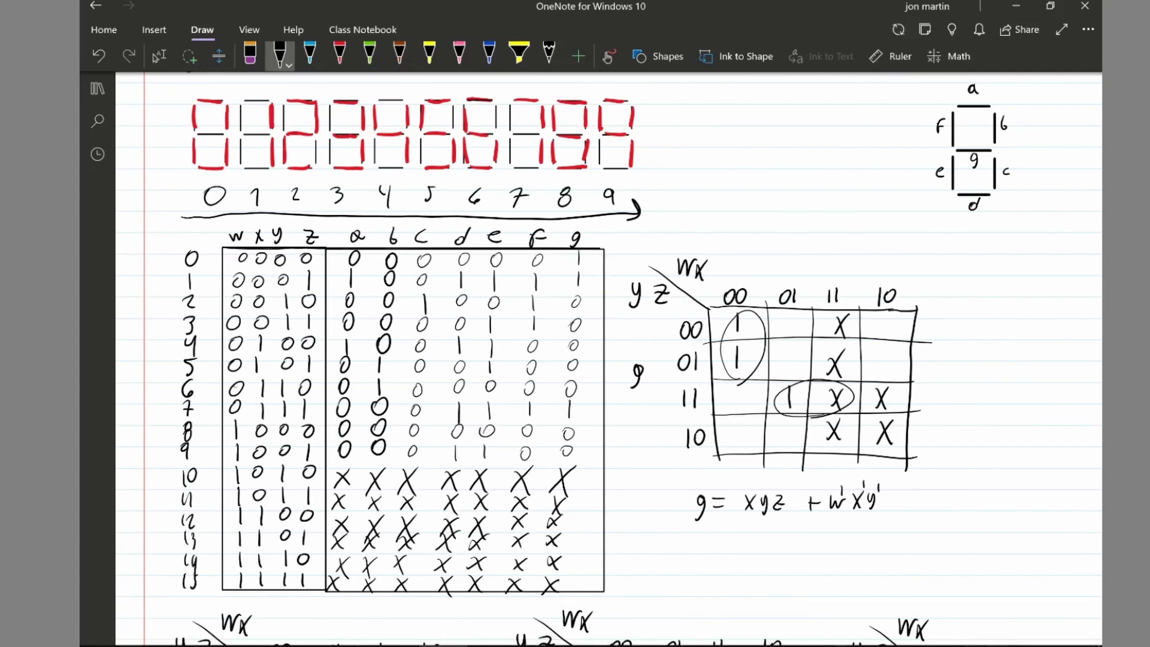
# - Remove the arrow beneath the digits 0 to 9
pyautogui.click(407, 216)
pyautogui.scroll(3, 608, 359)
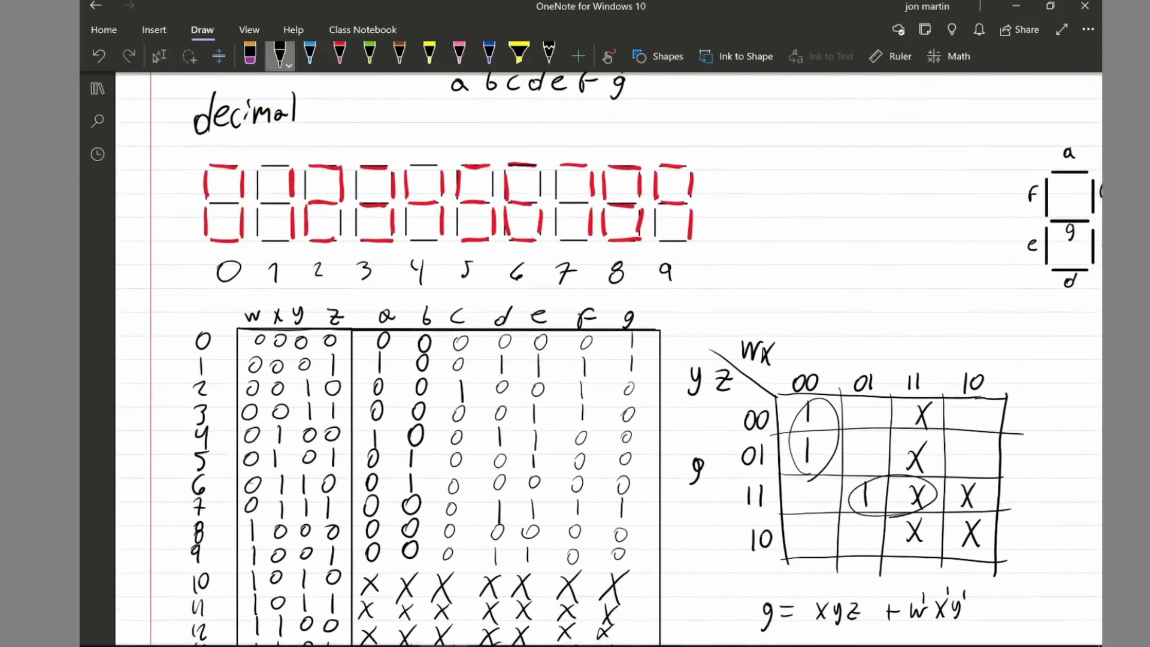
# - Circle the unlit middle segment of the digit 0 and segment g on the display schematic in black
pyautogui.click(280, 55)
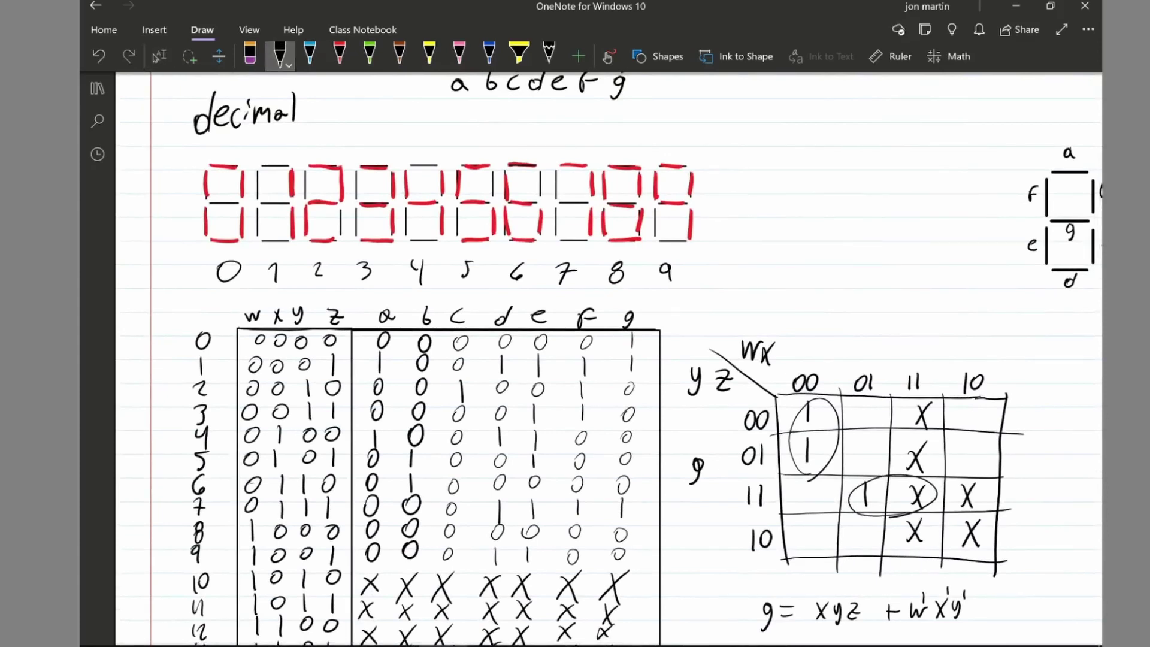
pyautogui.moveTo(239, 217)
pyautogui.mouseDown()
pyautogui.moveTo(211, 219)
pyautogui.moveTo(242, 191)
pyautogui.moveTo(229, 216)
pyautogui.mouseUp()
pyautogui.scroll(5, 609, 358)
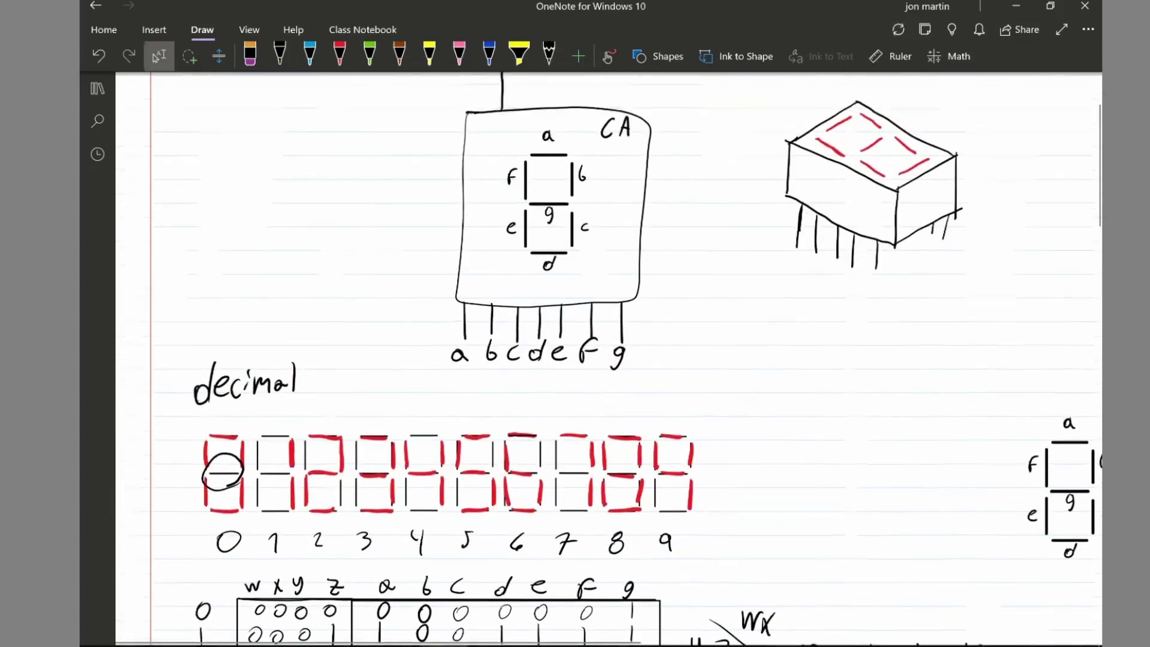
pyautogui.click(280, 56)
pyautogui.moveTo(539, 195)
pyautogui.mouseDown()
pyautogui.moveTo(580, 204)
pyautogui.moveTo(542, 190)
pyautogui.mouseUp()
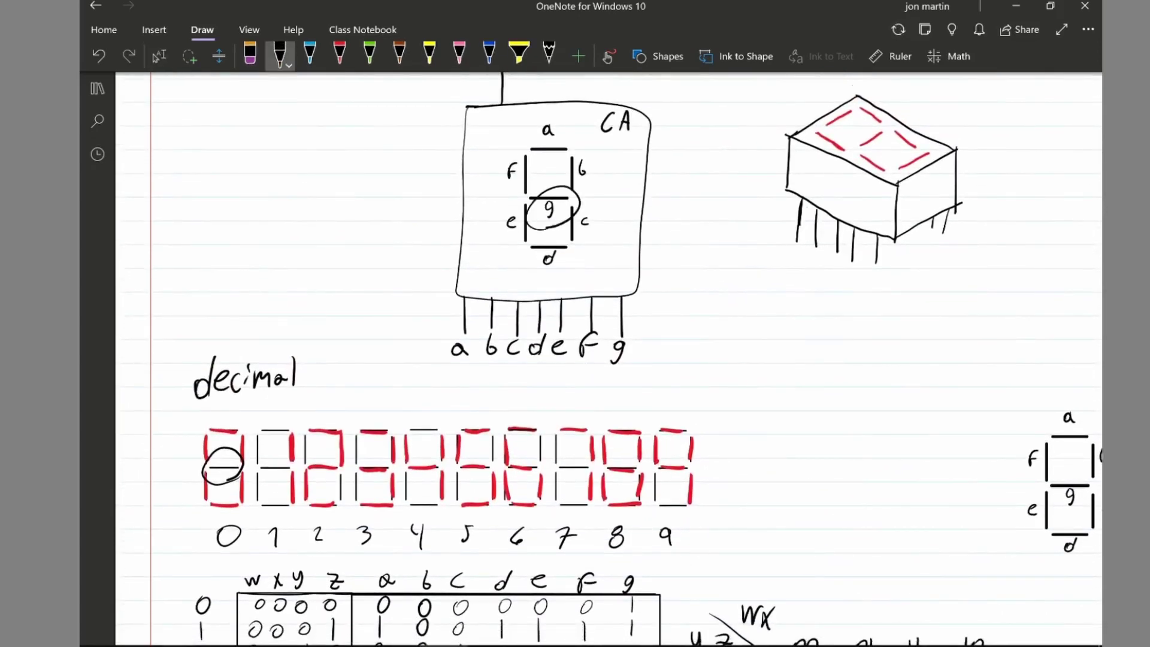
# - Circle the row 0 outputs a to g and its g entry in the truth table, and undo both marks
pyautogui.scroll(-5, 608, 358)
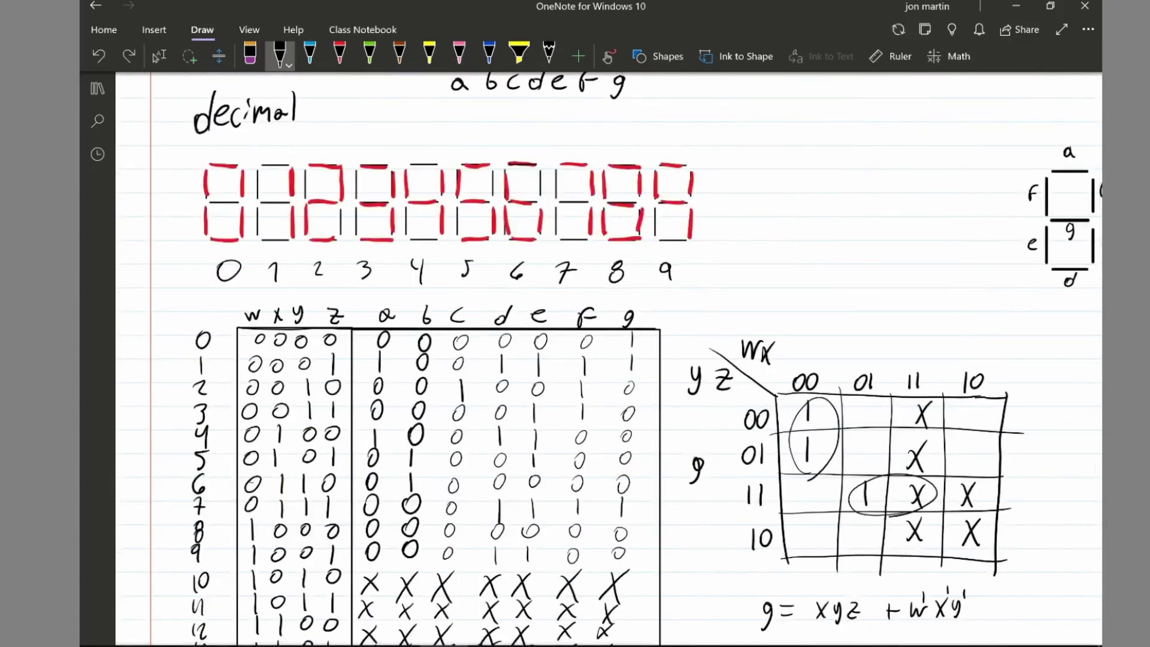
pyautogui.moveTo(636, 351)
pyautogui.mouseDown()
pyautogui.moveTo(616, 337)
pyautogui.moveTo(638, 350)
pyautogui.moveTo(372, 356)
pyautogui.moveTo(559, 318)
pyautogui.moveTo(622, 351)
pyautogui.mouseUp()
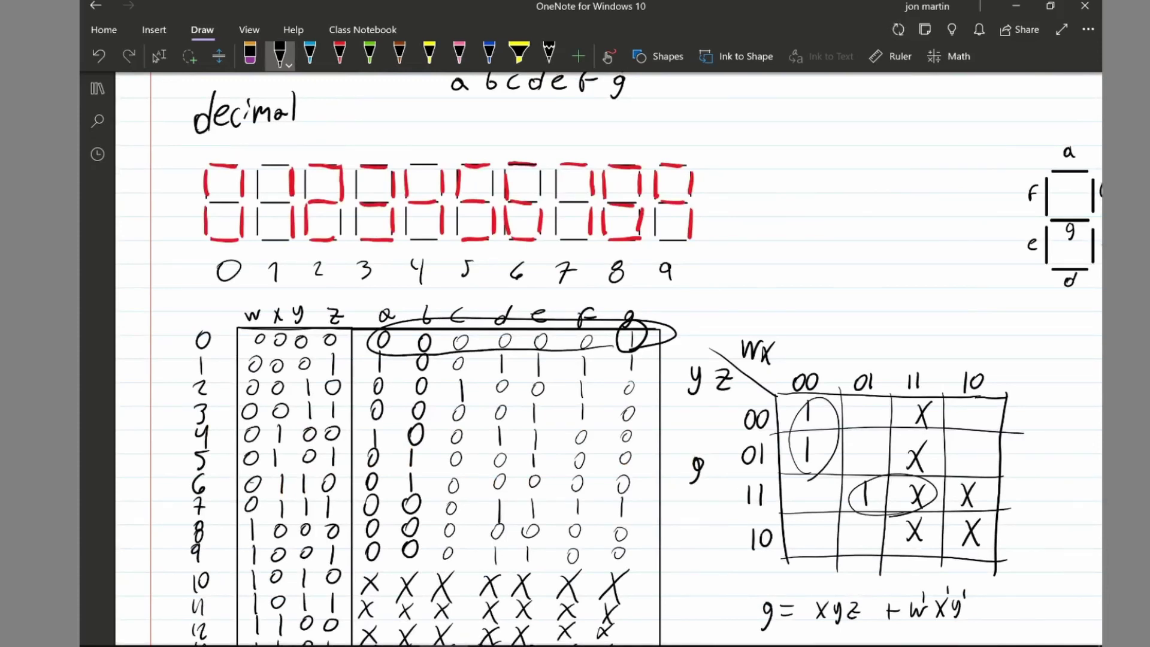
pyautogui.hotkey('ctrl', 'z')
pyautogui.hotkey('ctrl', 'z')
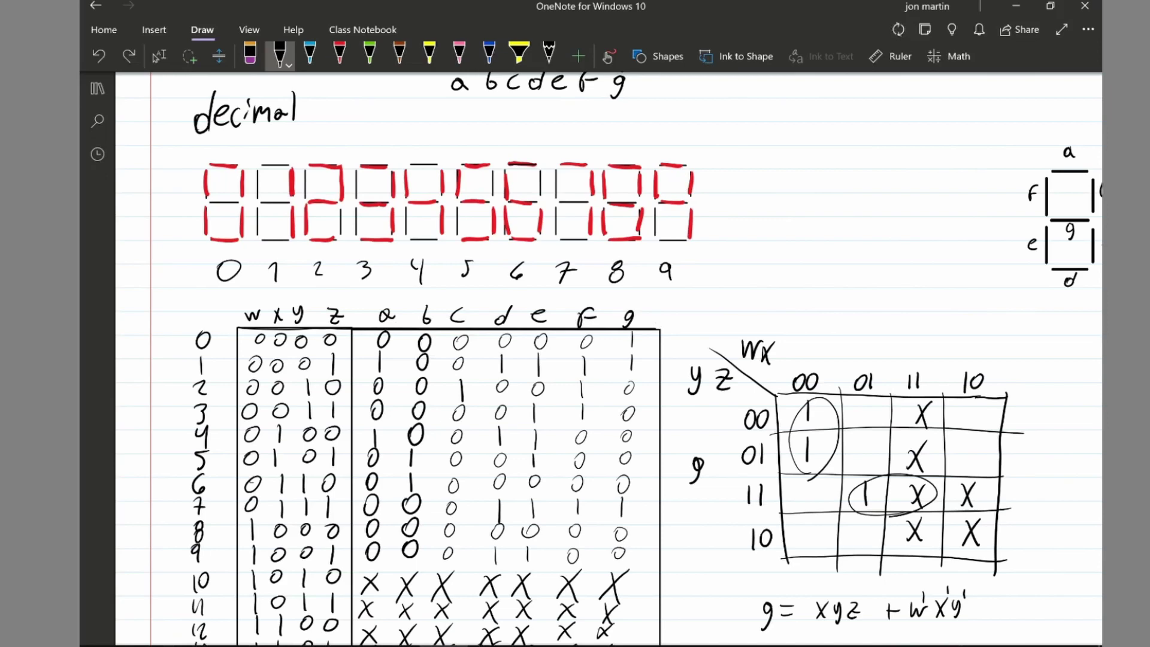
# - Outline the a to g output values for truth table rows 0 to 9 in black and undo the outline
pyautogui.scroll(-3, 575, 359)
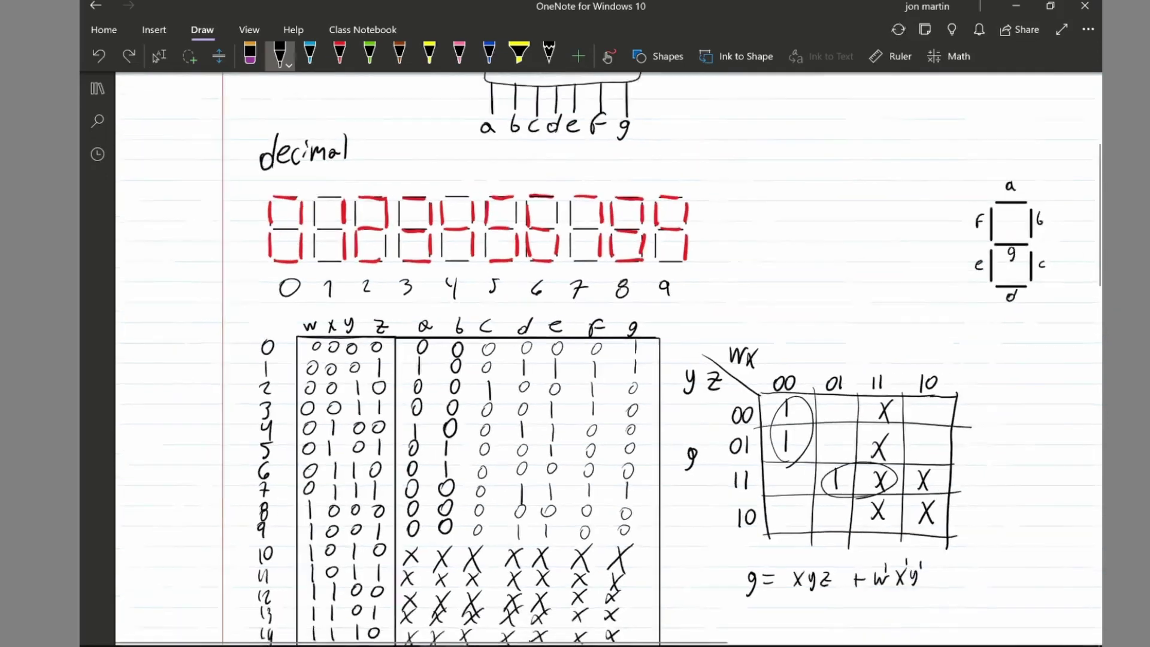
pyautogui.click(159, 56)
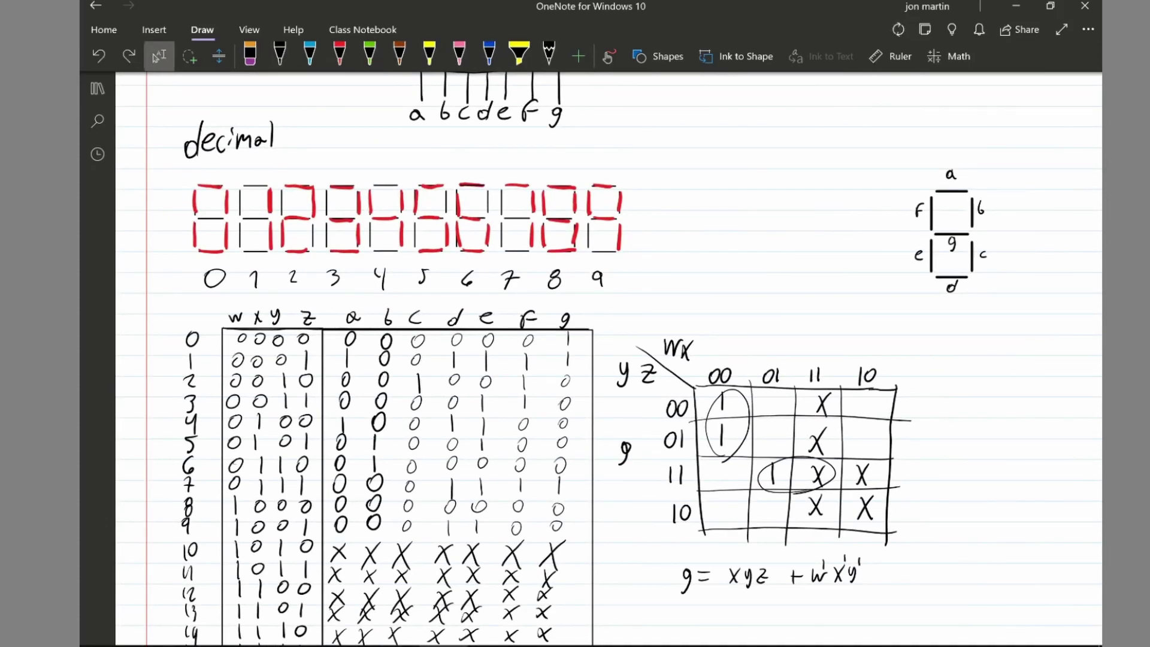
pyautogui.click(279, 56)
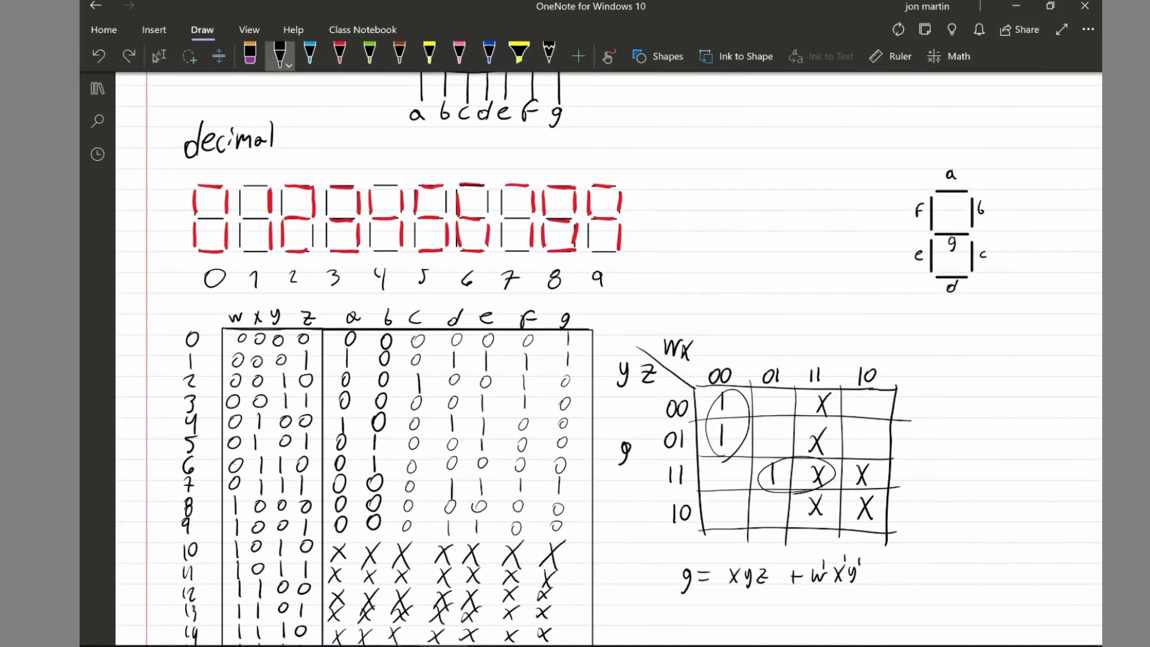
pyautogui.scroll(-2, 575, 359)
pyautogui.click(159, 56)
pyautogui.scroll(3, 575, 359)
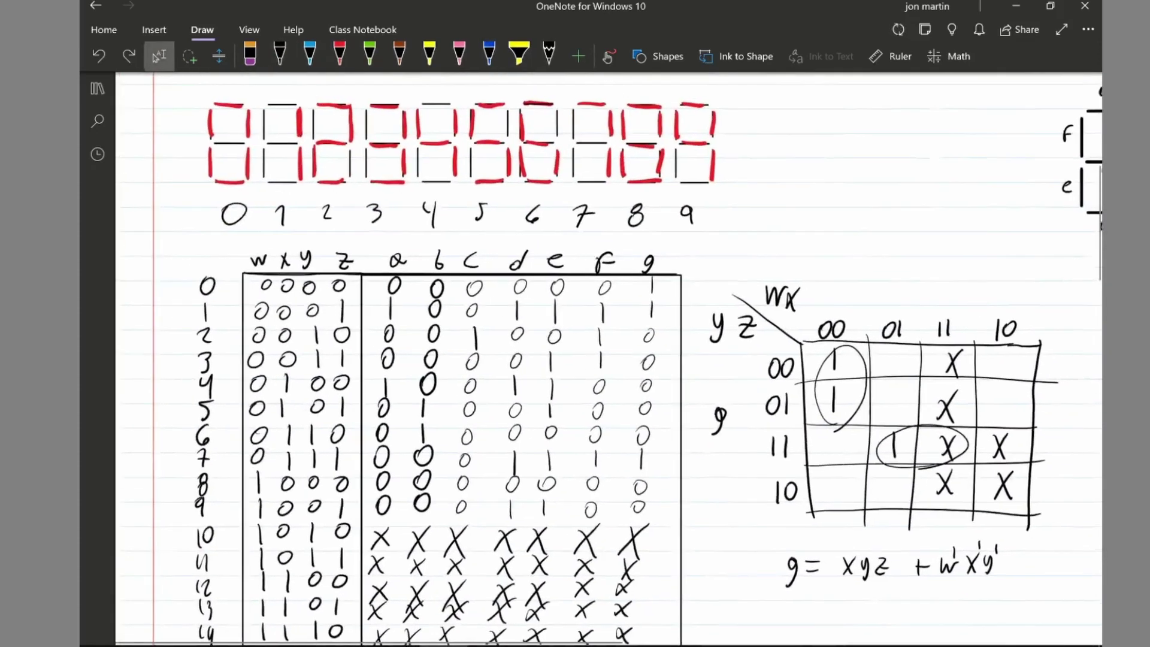
pyautogui.click(280, 56)
pyautogui.moveTo(677, 274)
pyautogui.mouseDown()
pyautogui.moveTo(446, 277)
pyautogui.moveTo(363, 436)
pyautogui.moveTo(427, 518)
pyautogui.moveTo(647, 514)
pyautogui.moveTo(677, 371)
pyautogui.moveTo(665, 275)
pyautogui.mouseUp()
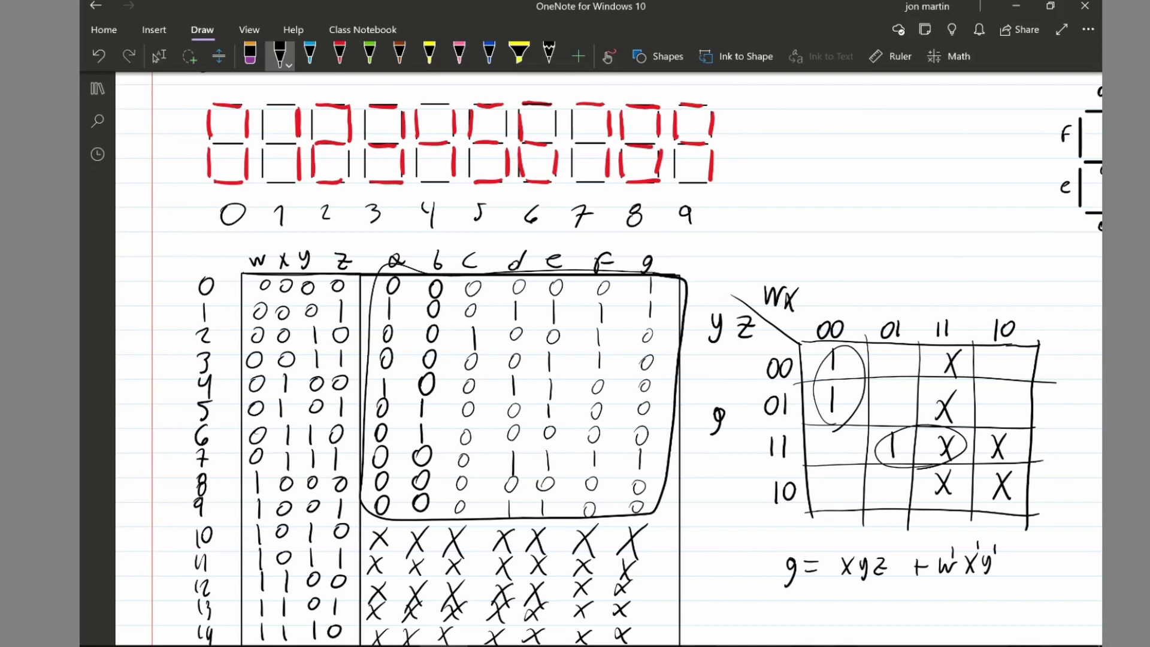
pyautogui.click(98, 56)
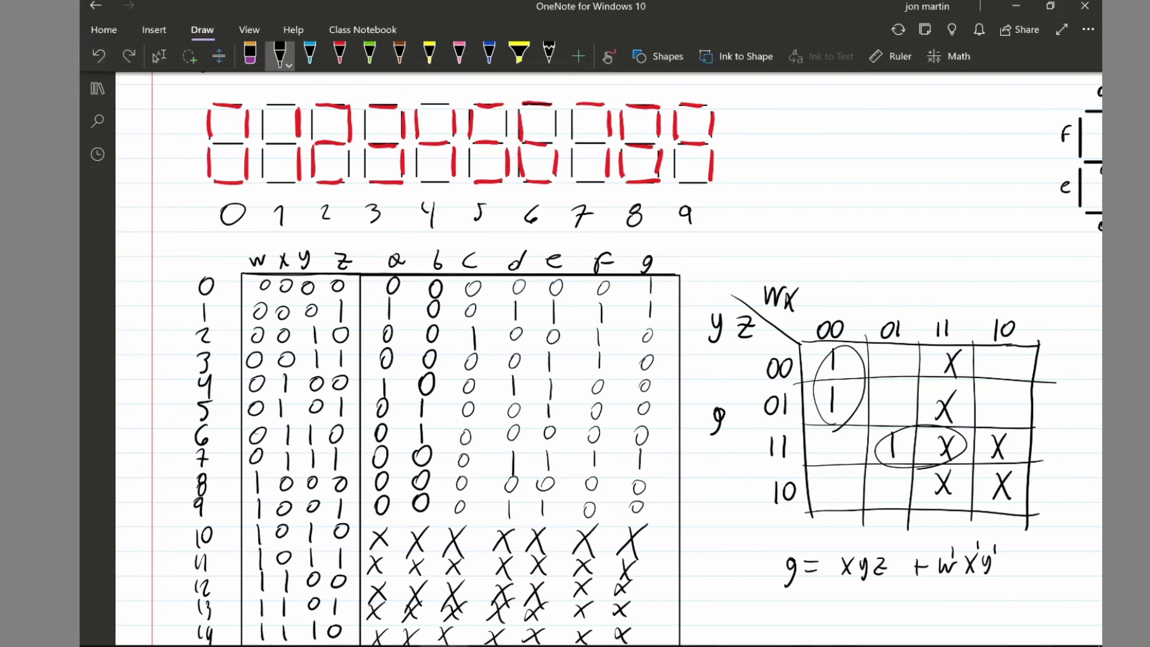
# - Outline the entire g column of the truth table in black, from its header to the last row
pyautogui.hscroll(4, 617, 359)
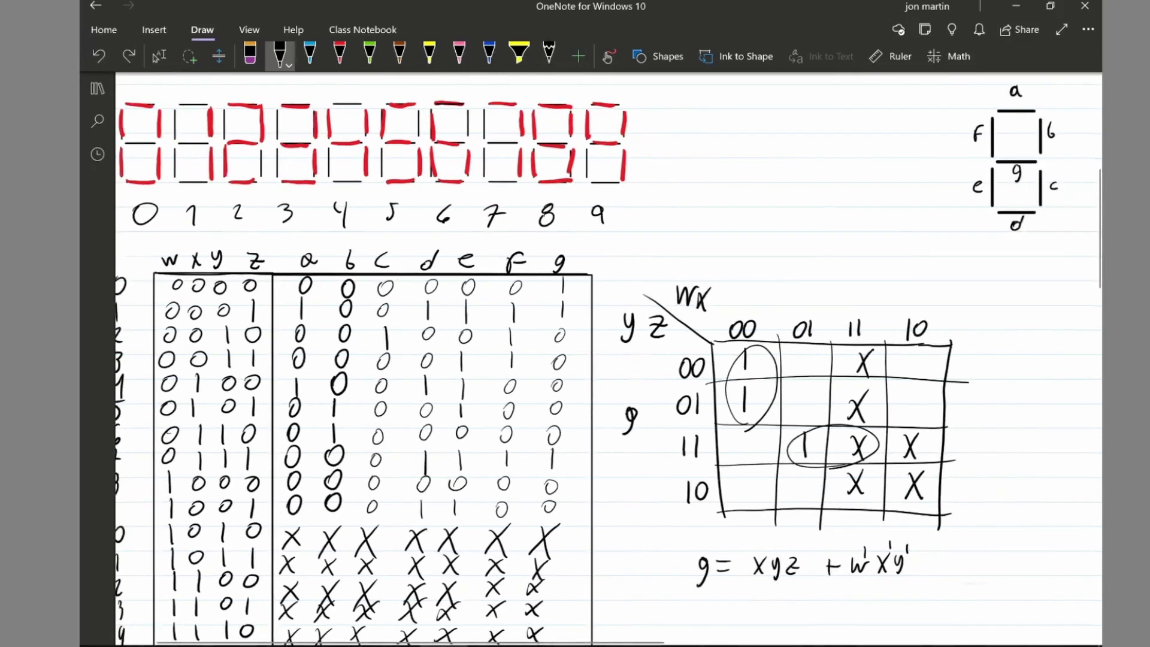
pyautogui.click(159, 56)
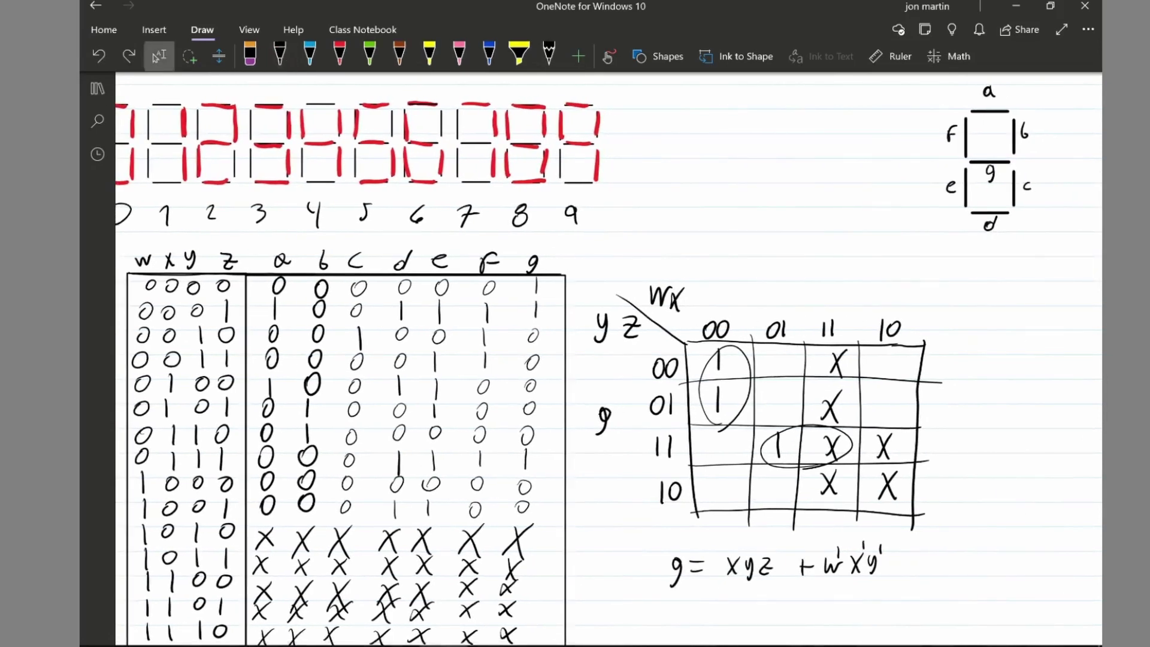
pyautogui.scroll(-1, 608, 360)
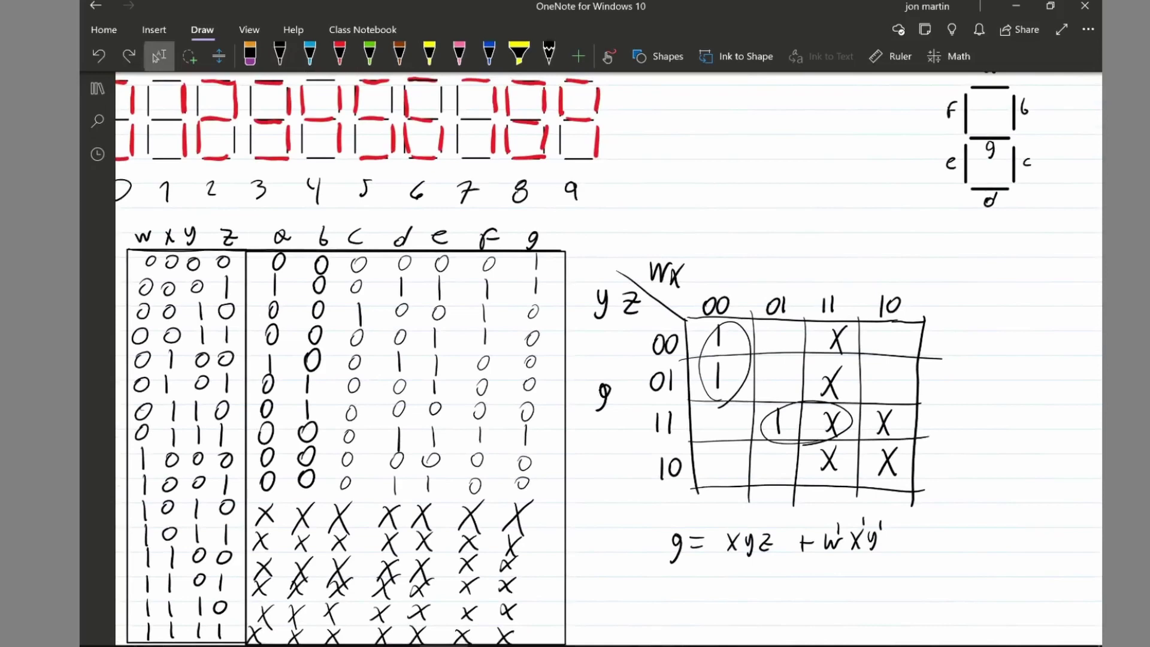
pyautogui.click(280, 56)
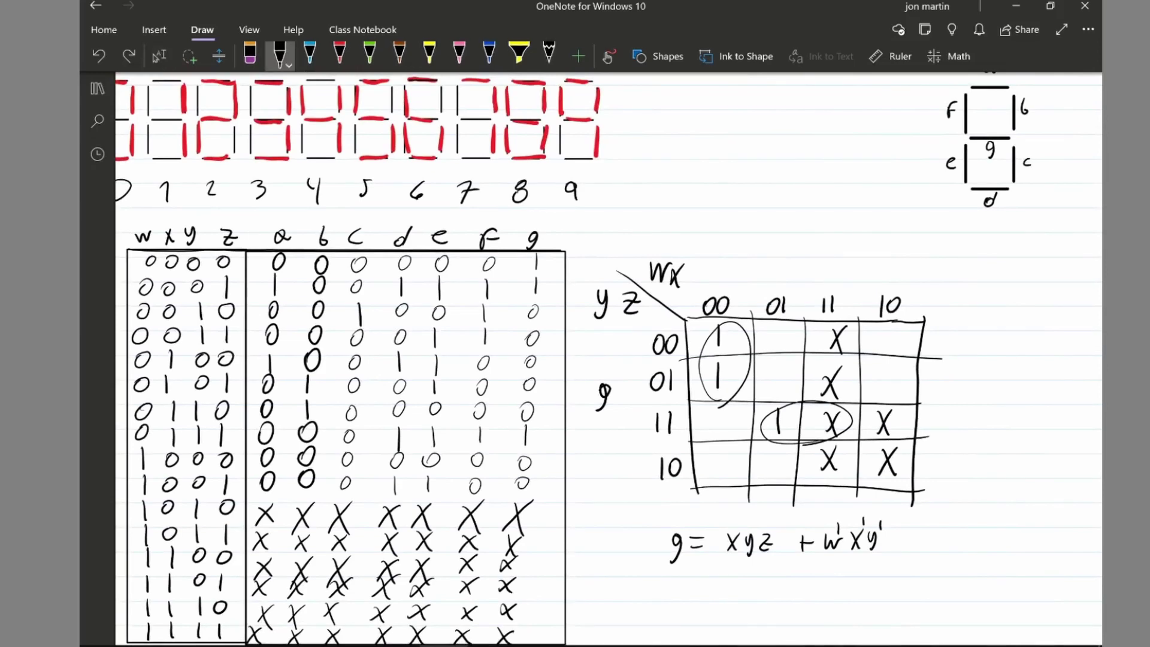
pyautogui.scroll(-3, 608, 359)
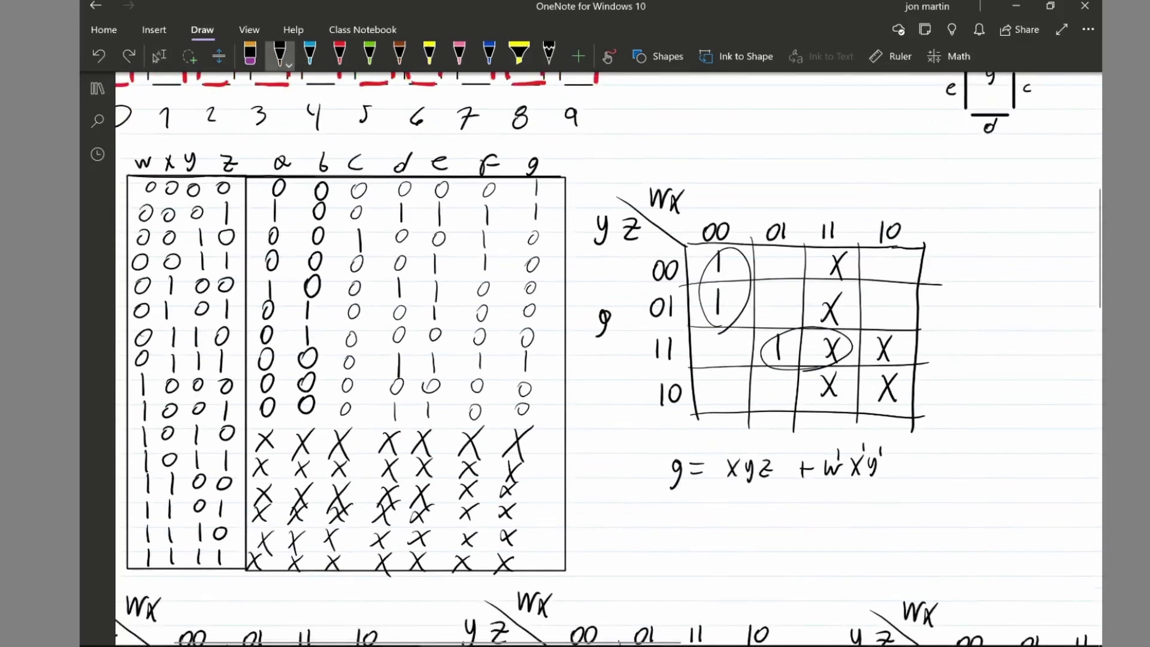
pyautogui.moveTo(521, 144)
pyautogui.mouseDown()
pyautogui.moveTo(490, 464)
pyautogui.moveTo(516, 569)
pyautogui.moveTo(560, 312)
pyautogui.moveTo(533, 144)
pyautogui.moveTo(523, 144)
pyautogui.mouseUp()
pyautogui.hscroll(2, 607, 359)
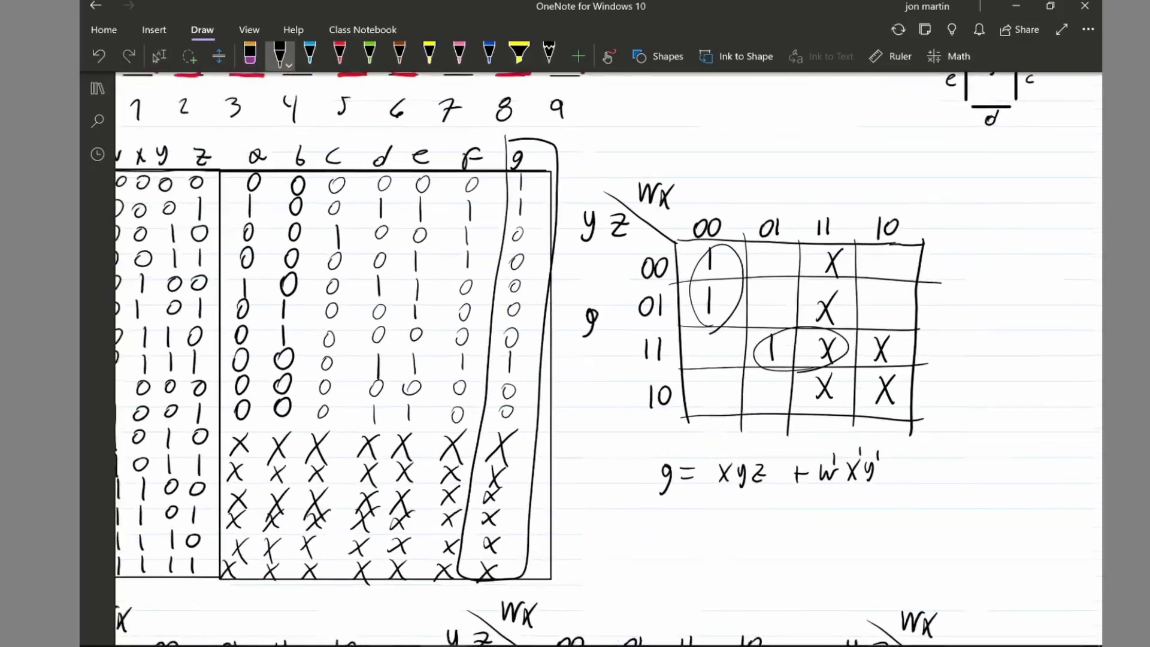
# - Draw a black arrow pointing at the g output of truth table row 0000
pyautogui.click(159, 56)
pyautogui.scroll(2, 607, 360)
pyautogui.hscroll(-3, 608, 360)
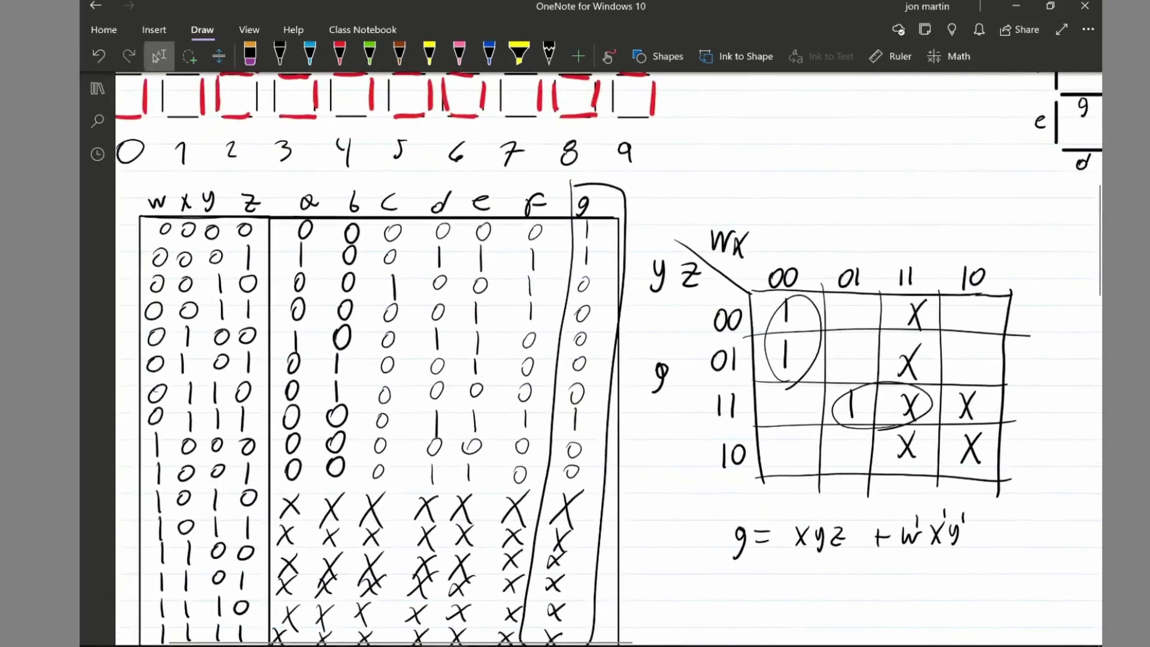
pyautogui.click(279, 56)
pyautogui.moveTo(638, 225)
pyautogui.mouseDown()
pyautogui.moveTo(596, 228)
pyautogui.moveTo(603, 235)
pyautogui.mouseUp()
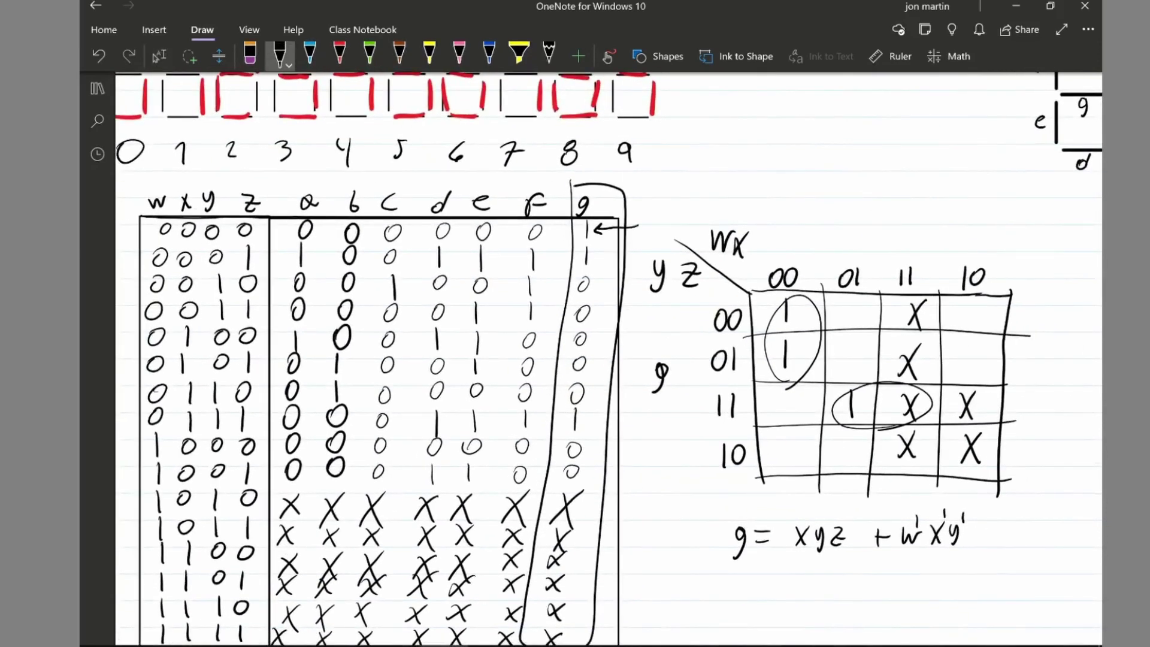
# - Point blue arrows at column 00 and row 00 of the g Karnaugh map and trace the 1 in that cell in blue
pyautogui.click(310, 55)
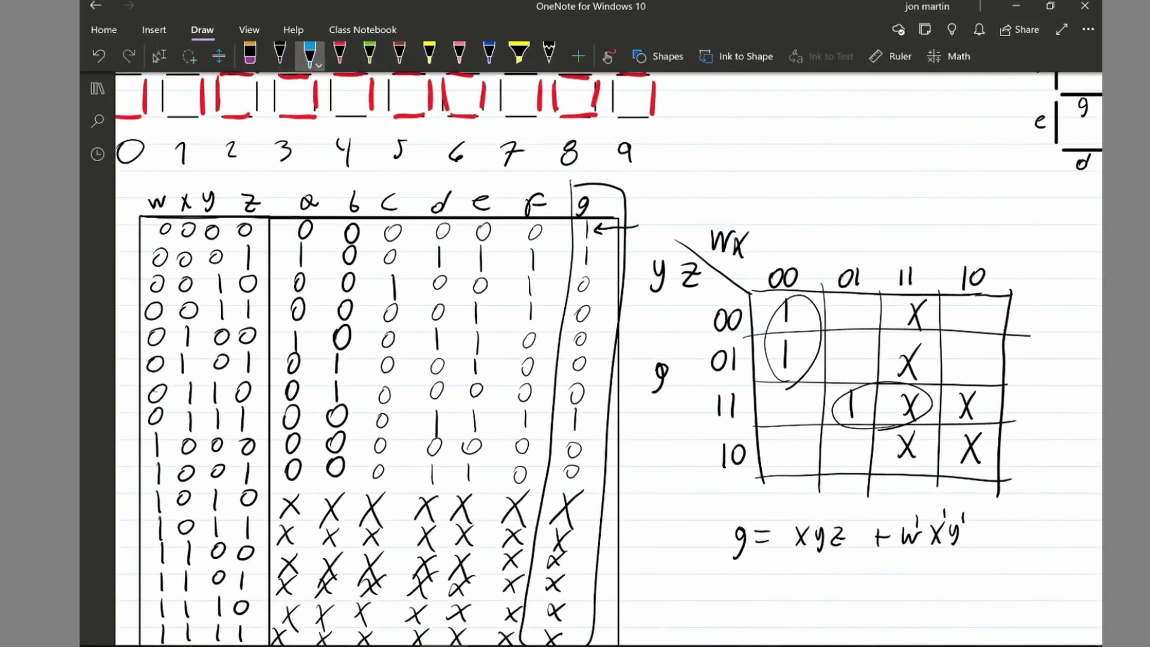
pyautogui.moveTo(781, 208); pyautogui.dragTo(782, 256)
pyautogui.moveTo(777, 241); pyautogui.dragTo(792, 243)
pyautogui.moveTo(665, 320)
pyautogui.mouseDown()
pyautogui.moveTo(696, 321)
pyautogui.moveTo(686, 331)
pyautogui.mouseUp()
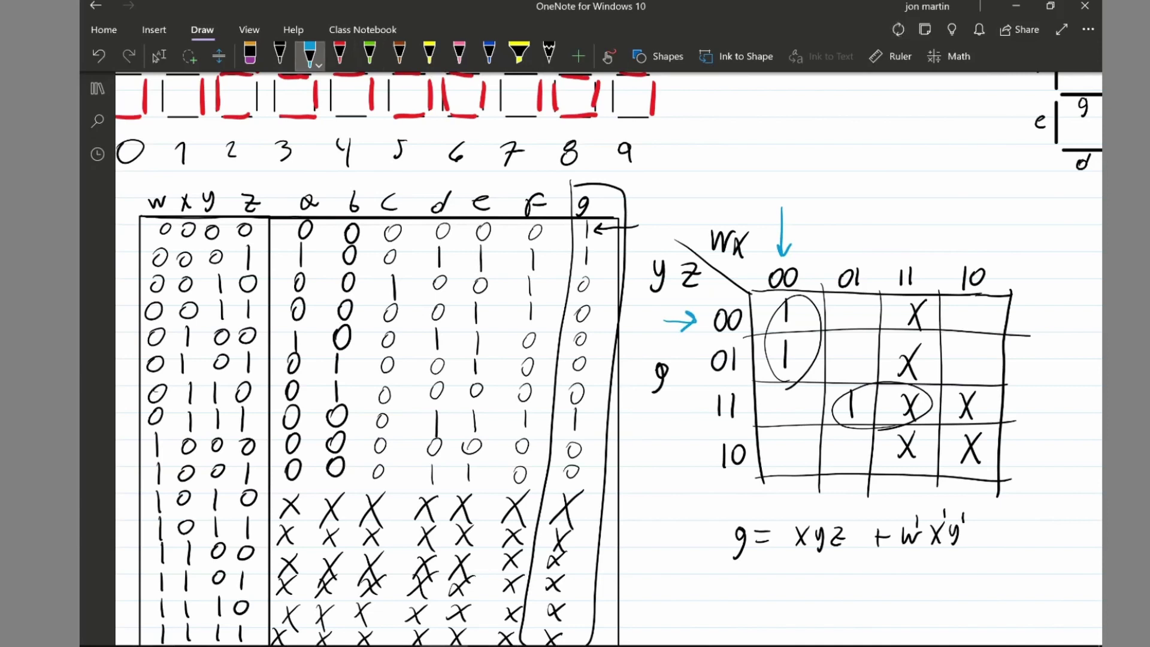
pyautogui.moveTo(787, 296); pyautogui.dragTo(785, 323)
# - Draw a black arrow at the g output of truth table row 0001 and erase the map's two blue arrows
pyautogui.click(279, 55)
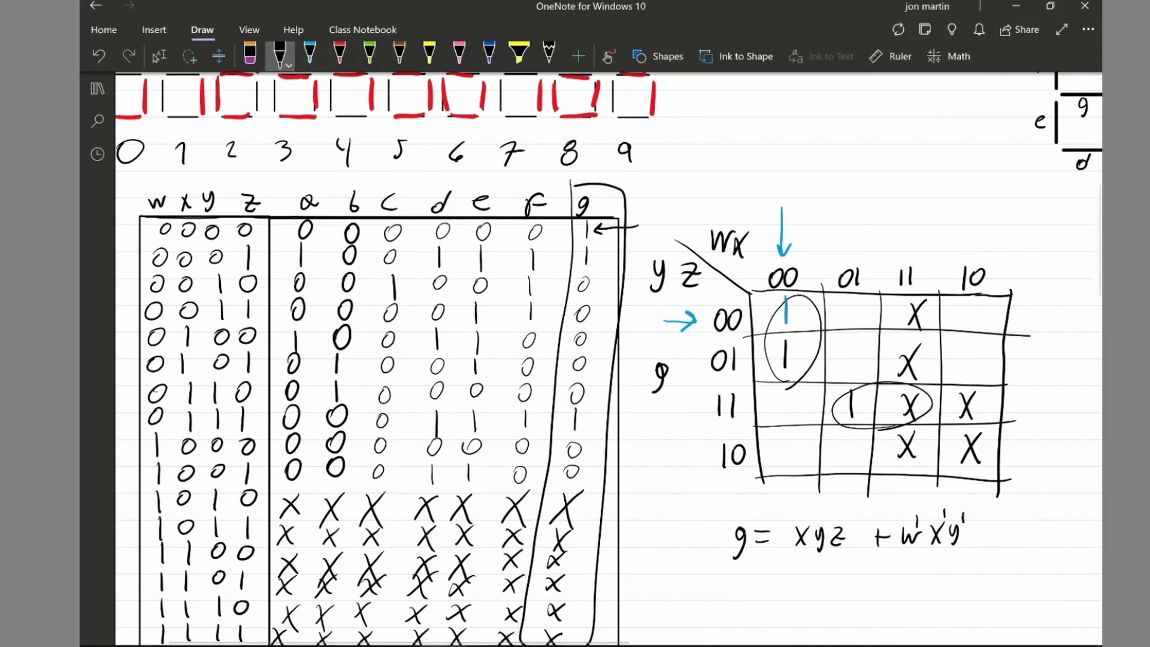
pyautogui.moveTo(623, 256)
pyautogui.mouseDown()
pyautogui.moveTo(639, 257)
pyautogui.moveTo(612, 260)
pyautogui.mouseUp()
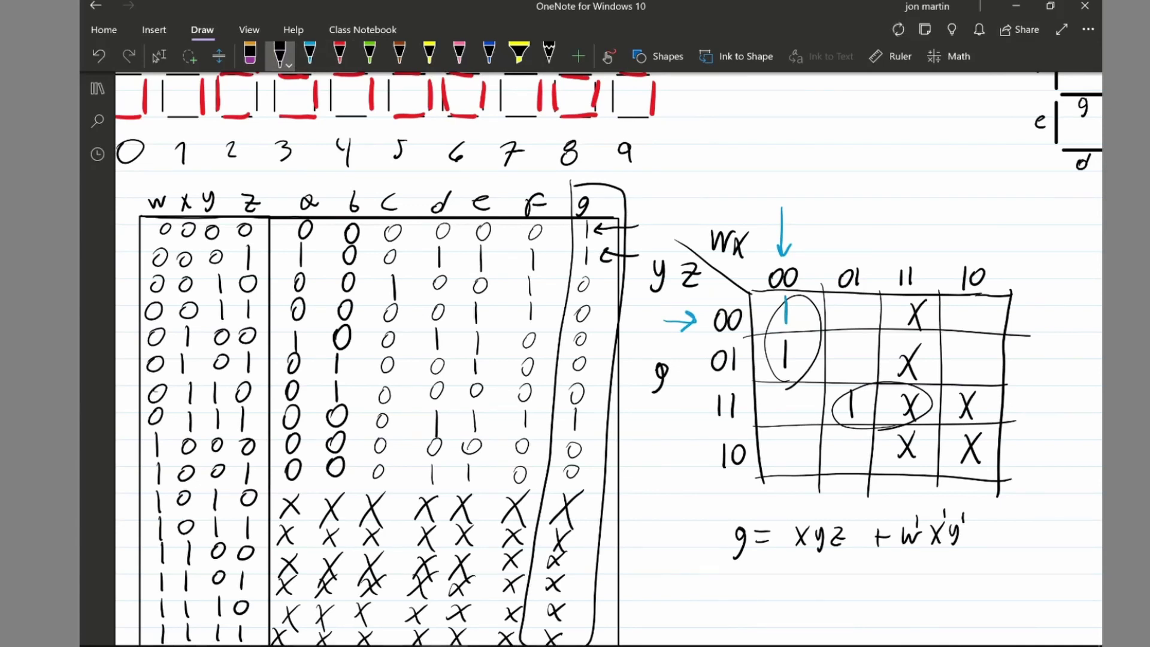
pyautogui.click(310, 55)
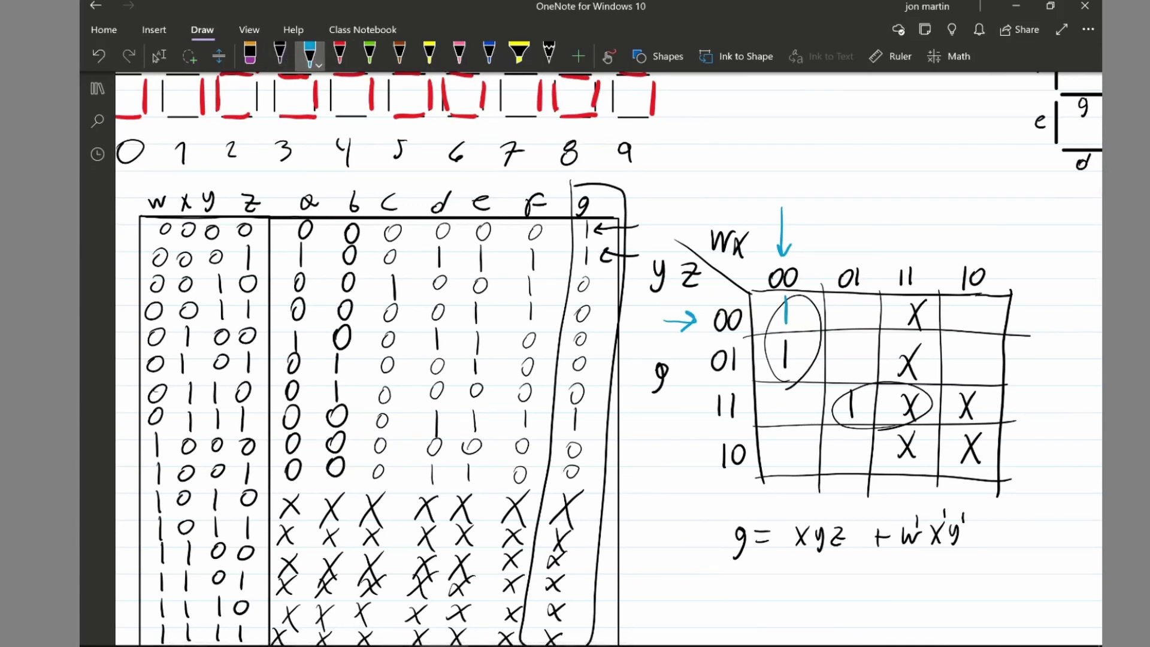
pyautogui.click(784, 233)
pyautogui.click(680, 320)
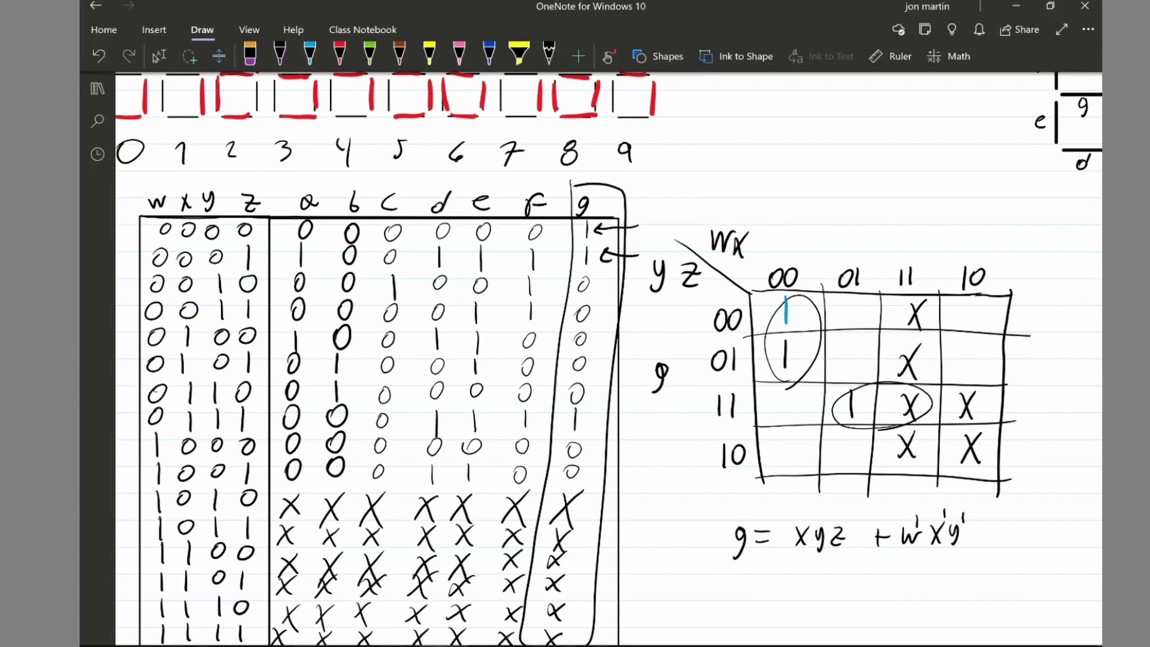
# - Point blue arrows at column 00 and row 01 of the g map and trace the 1 in that cell in blue
pyautogui.click(309, 55)
pyautogui.moveTo(789, 214); pyautogui.dragTo(789, 256)
pyautogui.moveTo(797, 241); pyautogui.dragTo(790, 256)
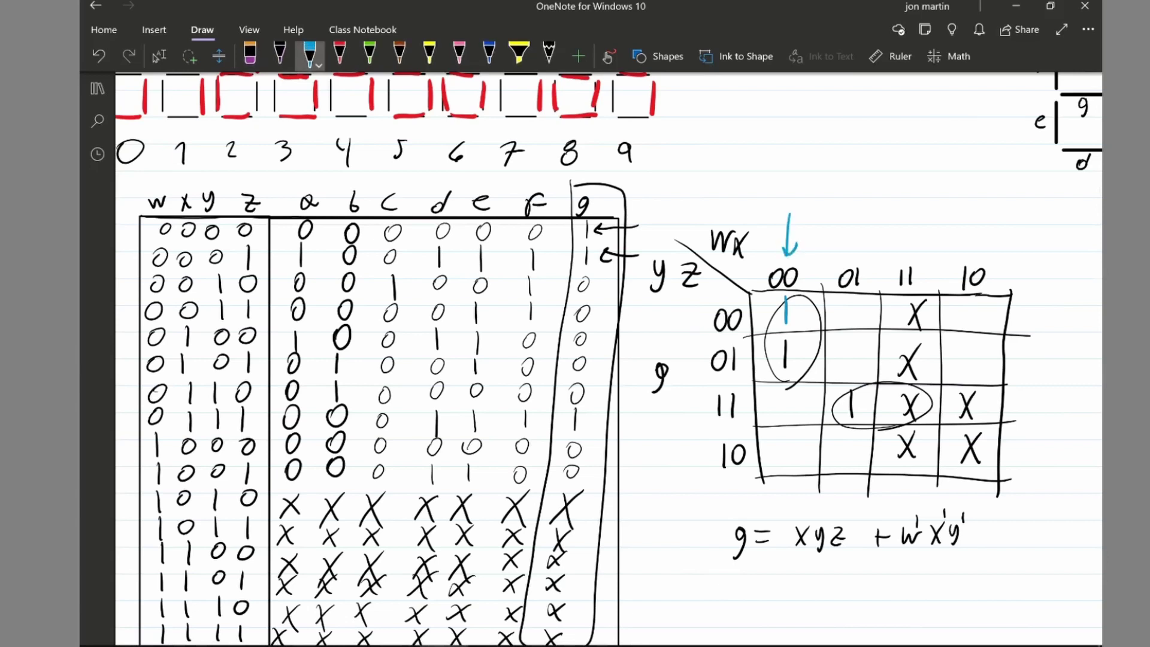
pyautogui.moveTo(668, 357)
pyautogui.mouseDown()
pyautogui.moveTo(702, 358)
pyautogui.moveTo(692, 366)
pyautogui.mouseUp()
pyautogui.moveTo(785, 341); pyautogui.dragTo(785, 366)
# - Erase the blue arrows at the g map and both black arrows beside the truth table's g column
pyautogui.click(789, 234)
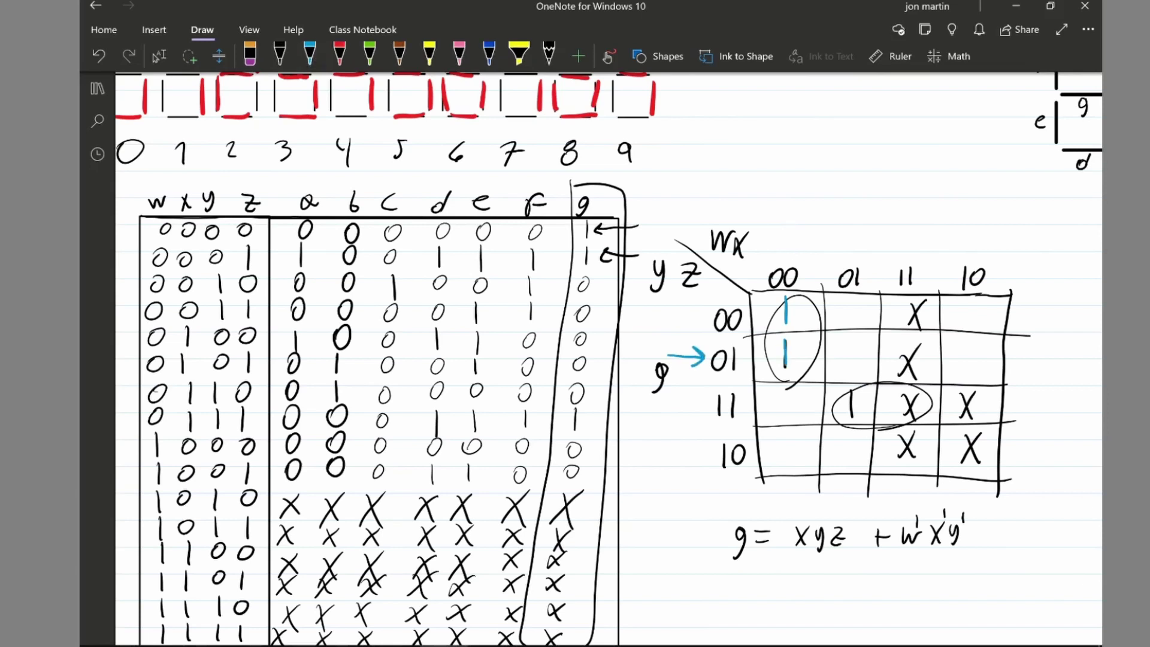
pyautogui.click(686, 358)
pyautogui.click(617, 228)
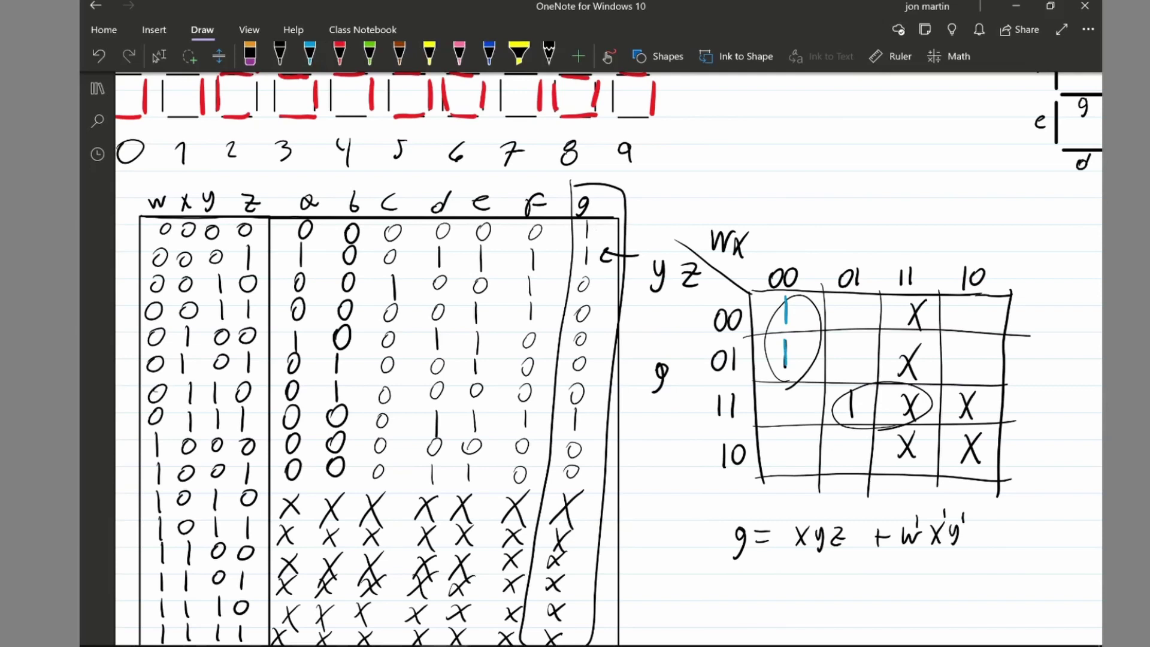
pyautogui.click(619, 255)
# - Draw a black arrow at the g output of truth table row 0111 and outline that row's input values
pyautogui.click(279, 56)
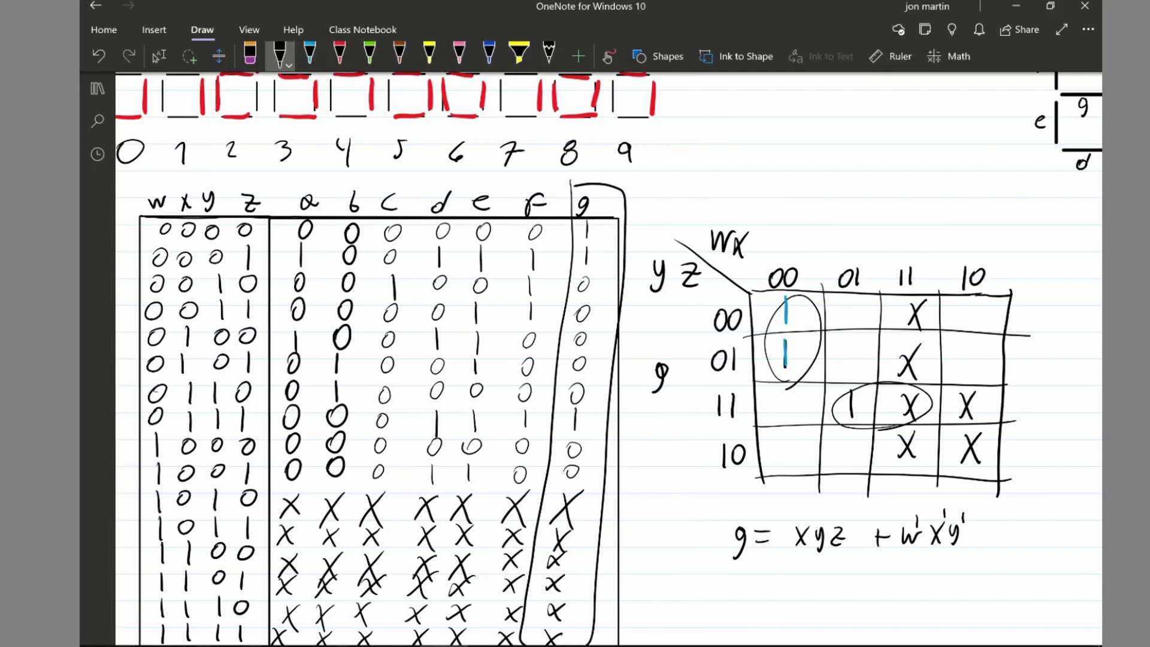
pyautogui.moveTo(650, 417); pyautogui.dragTo(589, 417)
pyautogui.moveTo(601, 408)
pyautogui.mouseDown()
pyautogui.moveTo(590, 418)
pyautogui.moveTo(601, 428)
pyautogui.mouseUp()
pyautogui.moveTo(146, 431)
pyautogui.mouseDown()
pyautogui.moveTo(254, 437)
pyautogui.moveTo(223, 395)
pyautogui.moveTo(135, 430)
pyautogui.moveTo(190, 432)
pyautogui.mouseUp()
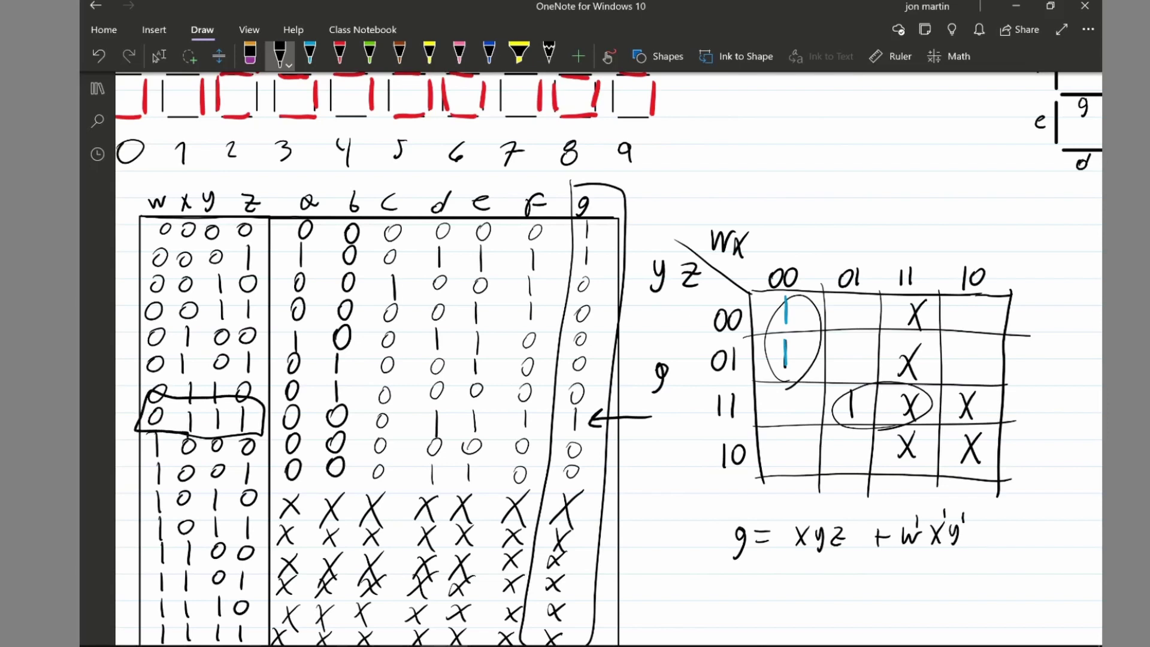
# - Point blue arrows at column 01 and row 11 of the g map and trace the 1 in that cell in blue
pyautogui.click(310, 55)
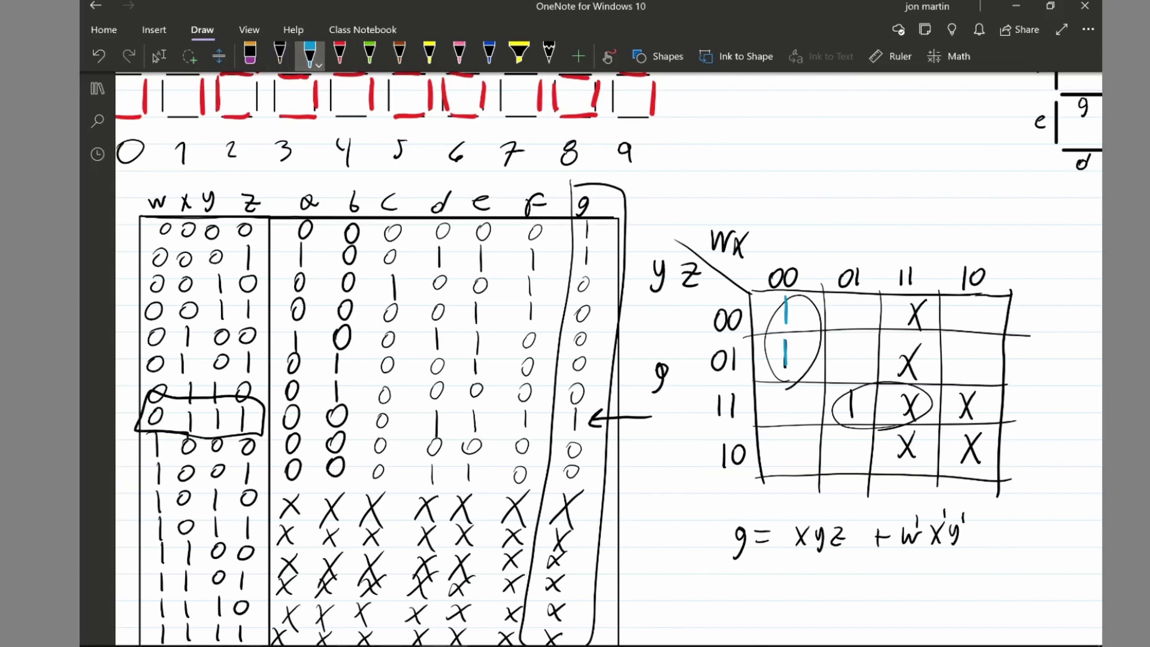
pyautogui.moveTo(852, 212); pyautogui.dragTo(852, 262)
pyautogui.moveTo(851, 262); pyautogui.dragTo(861, 247)
pyautogui.moveTo(680, 409); pyautogui.dragTo(710, 408)
pyautogui.moveTo(698, 396); pyautogui.dragTo(711, 408)
pyautogui.moveTo(850, 397); pyautogui.dragTo(850, 419)
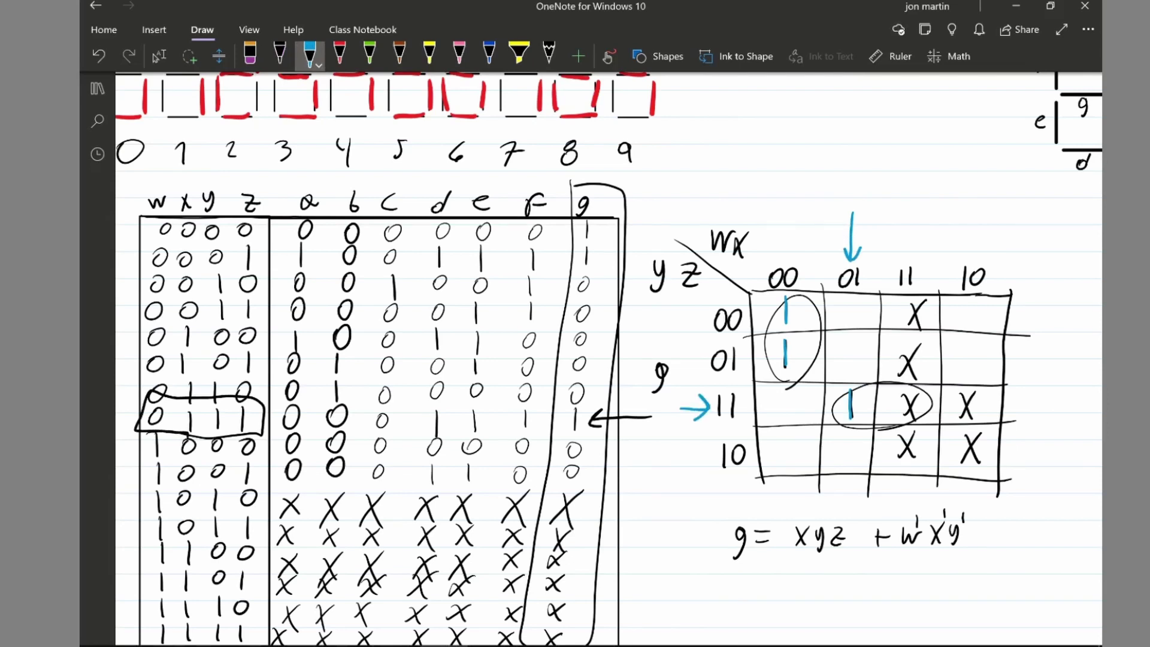
# - Erase the blue arrows at the g map and the black arrow and outline on truth table row 0111
pyautogui.click(852, 237)
pyautogui.click(695, 411)
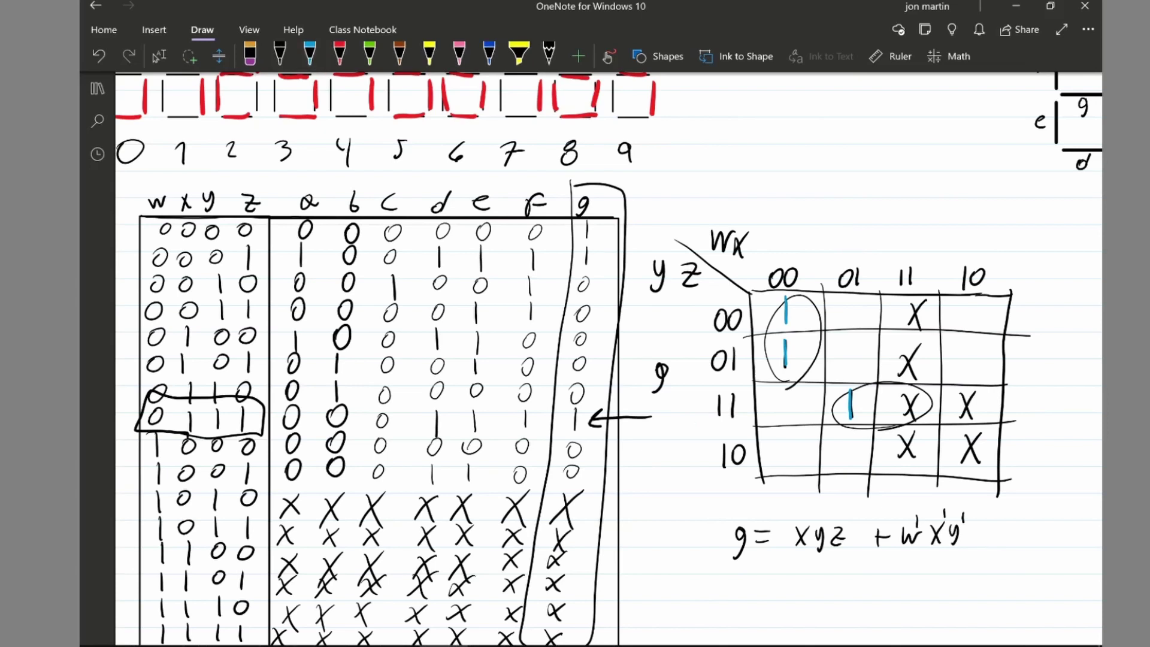
pyautogui.click(620, 419)
pyautogui.click(262, 416)
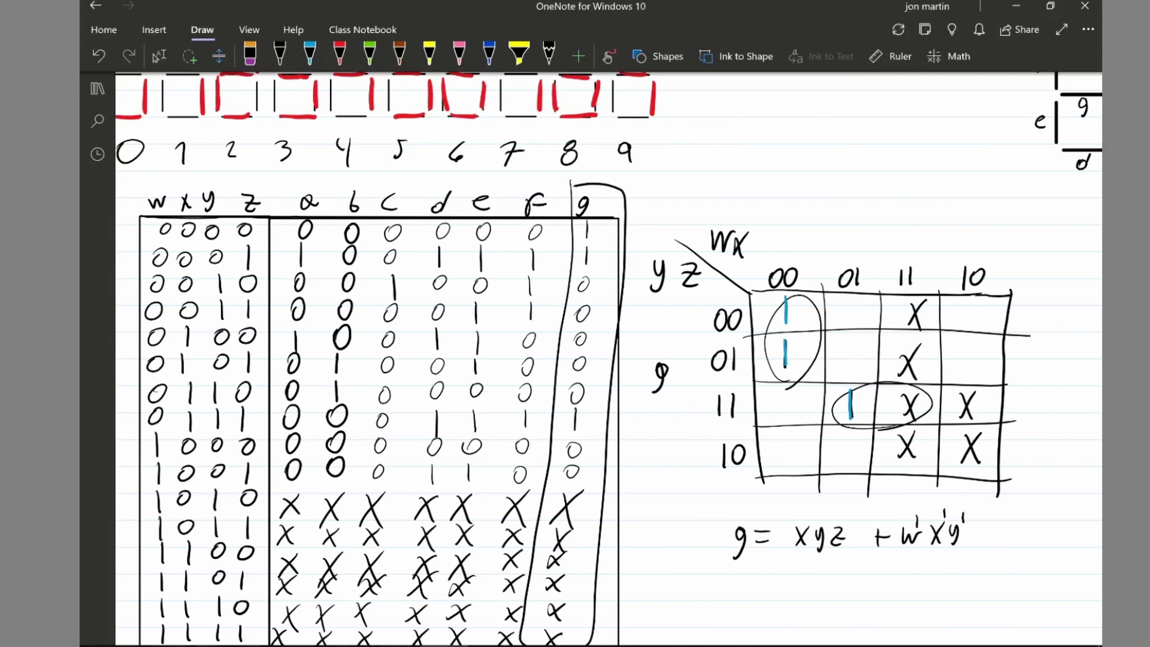
# - Underline the g equation and circle both groups in the g map in blue, and undo all three marks
pyautogui.click(310, 54)
pyautogui.hscroll(5, 609, 358)
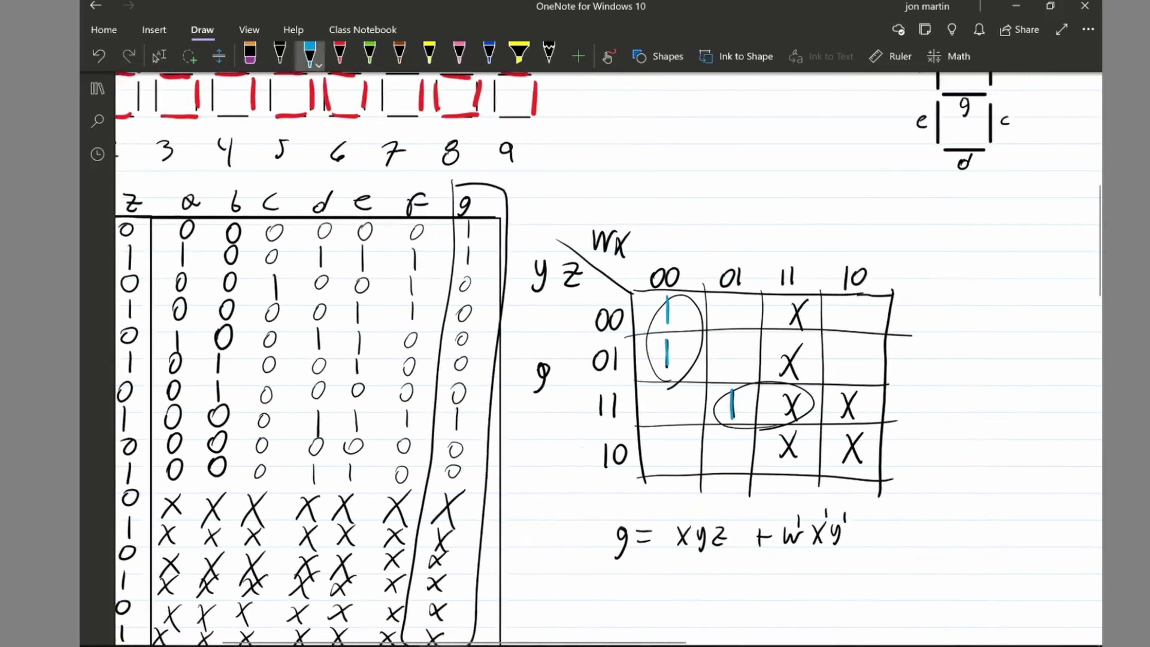
pyautogui.click(159, 55)
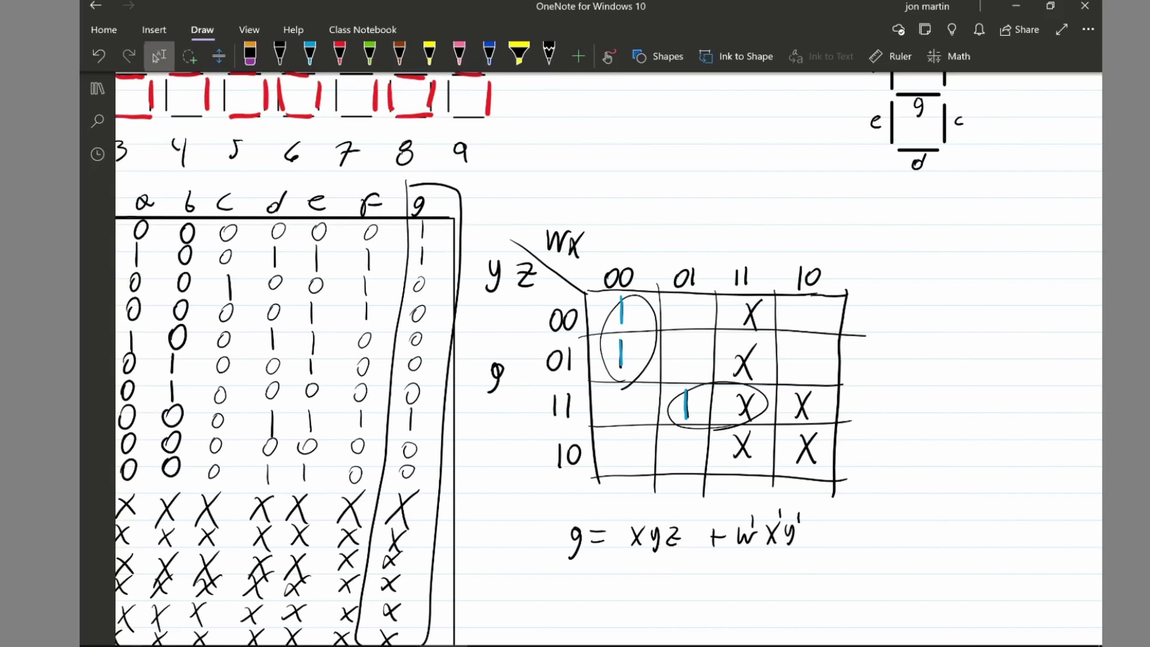
pyautogui.click(310, 56)
pyautogui.moveTo(530, 567); pyautogui.dragTo(774, 570)
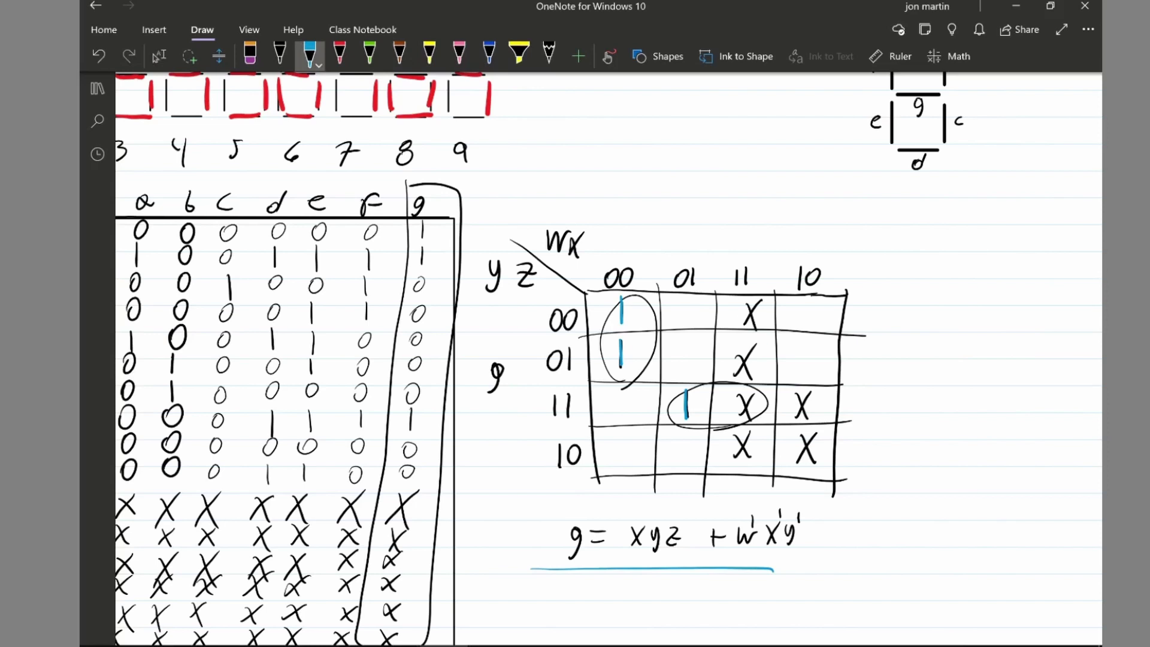
pyautogui.moveTo(626, 382)
pyautogui.mouseDown()
pyautogui.moveTo(603, 371)
pyautogui.moveTo(662, 335)
pyautogui.moveTo(616, 379)
pyautogui.mouseUp()
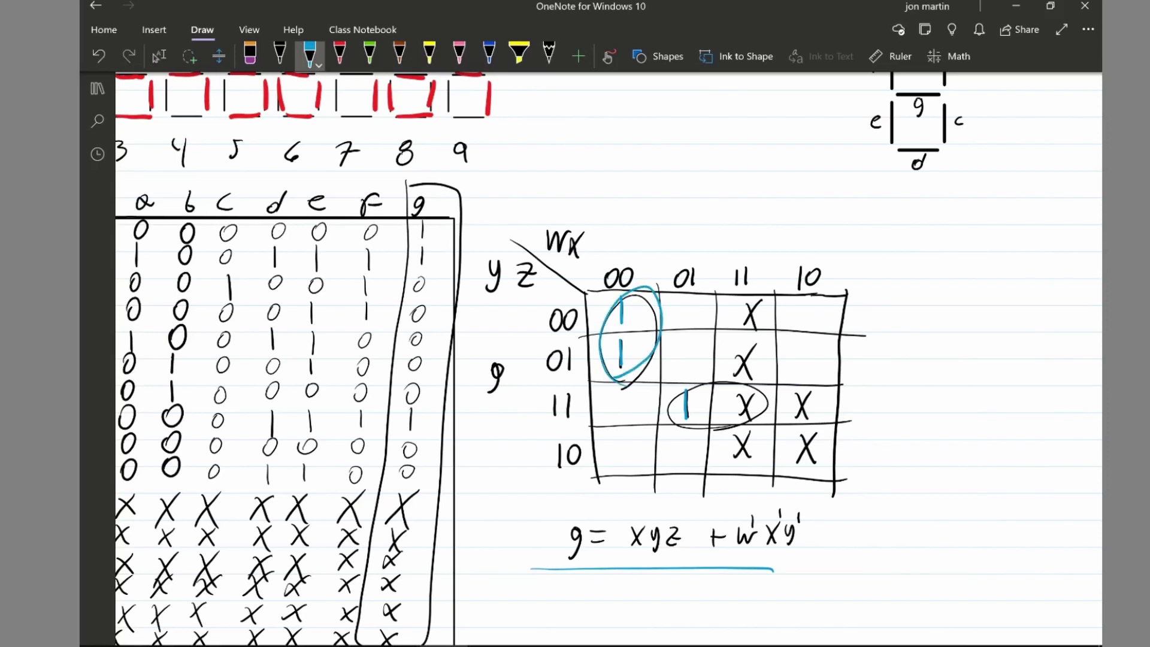
pyautogui.moveTo(776, 384)
pyautogui.mouseDown()
pyautogui.moveTo(704, 437)
pyautogui.moveTo(742, 370)
pyautogui.mouseUp()
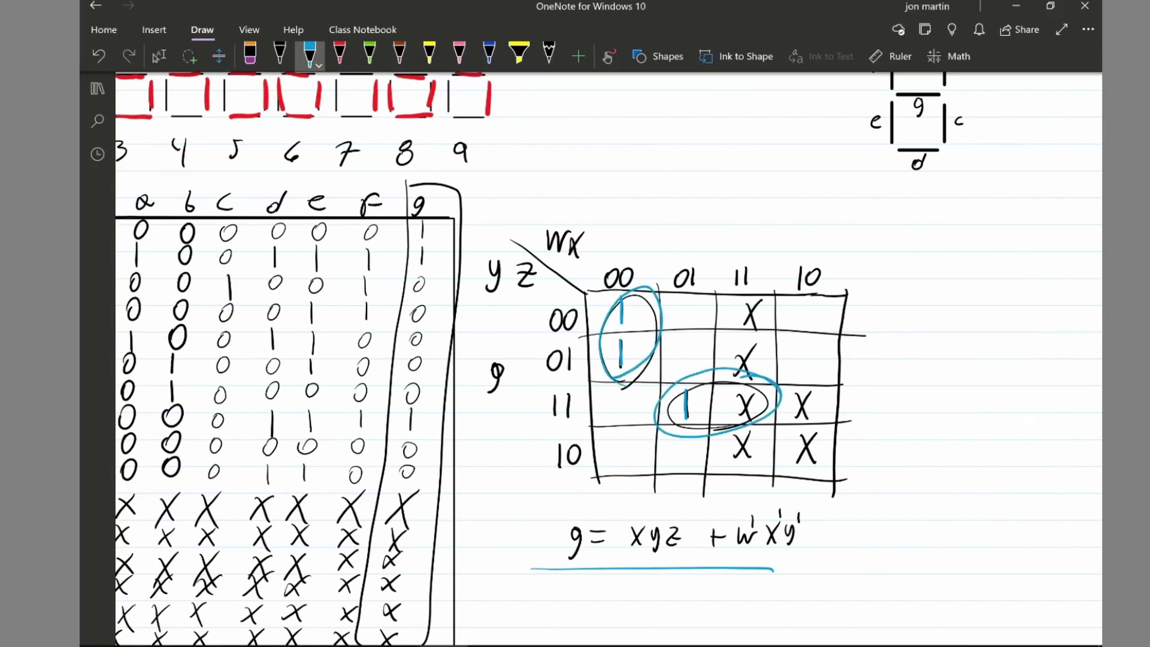
pyautogui.hotkey('ctrl', 'z')
pyautogui.hotkey('ctrl', 'z')
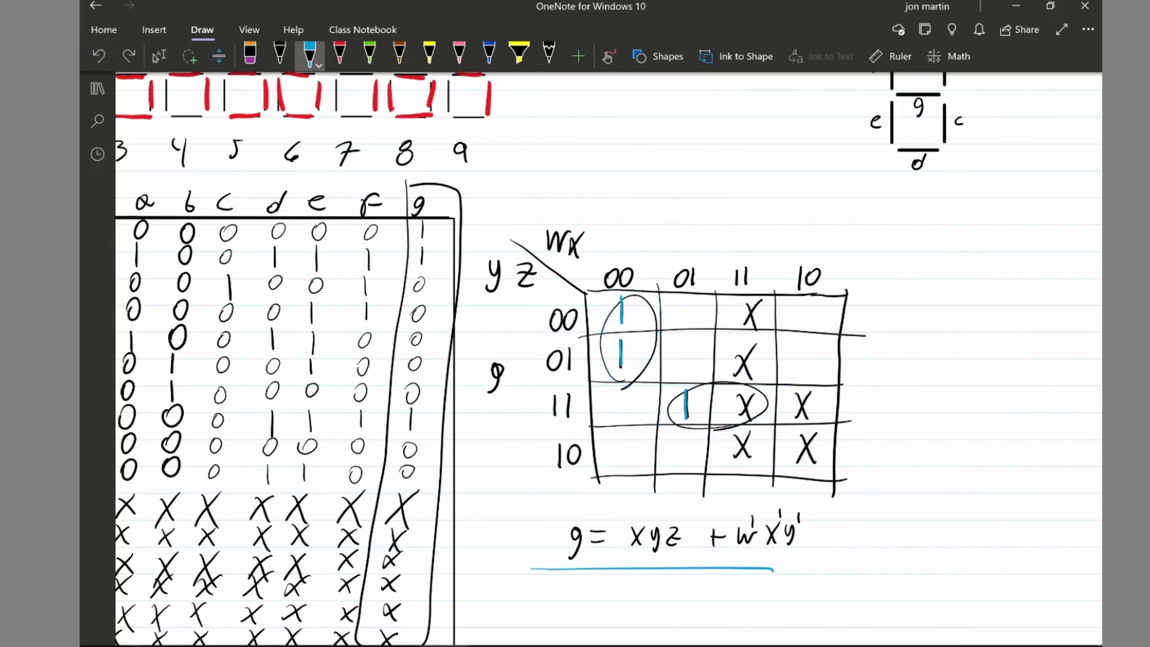
pyautogui.hotkey('ctrl', 'z')
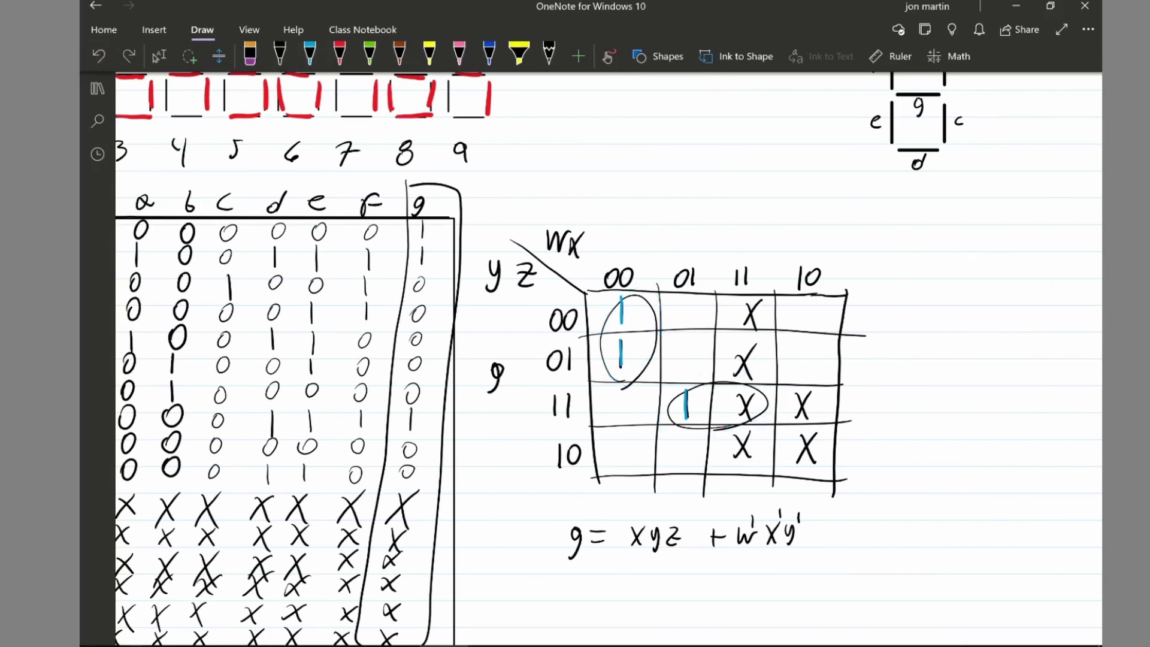
# - Circle the row 11 group spanning columns 01 and 11 of the g map in blue
pyautogui.click(928, 400)
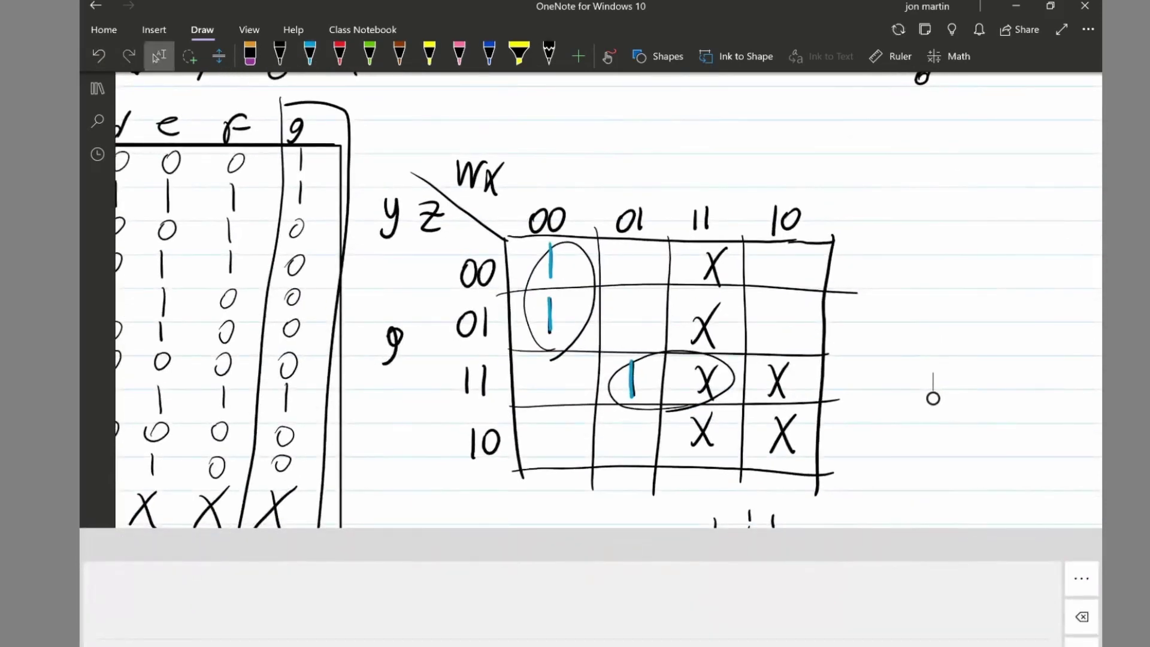
pyautogui.hscroll(1, 608, 359)
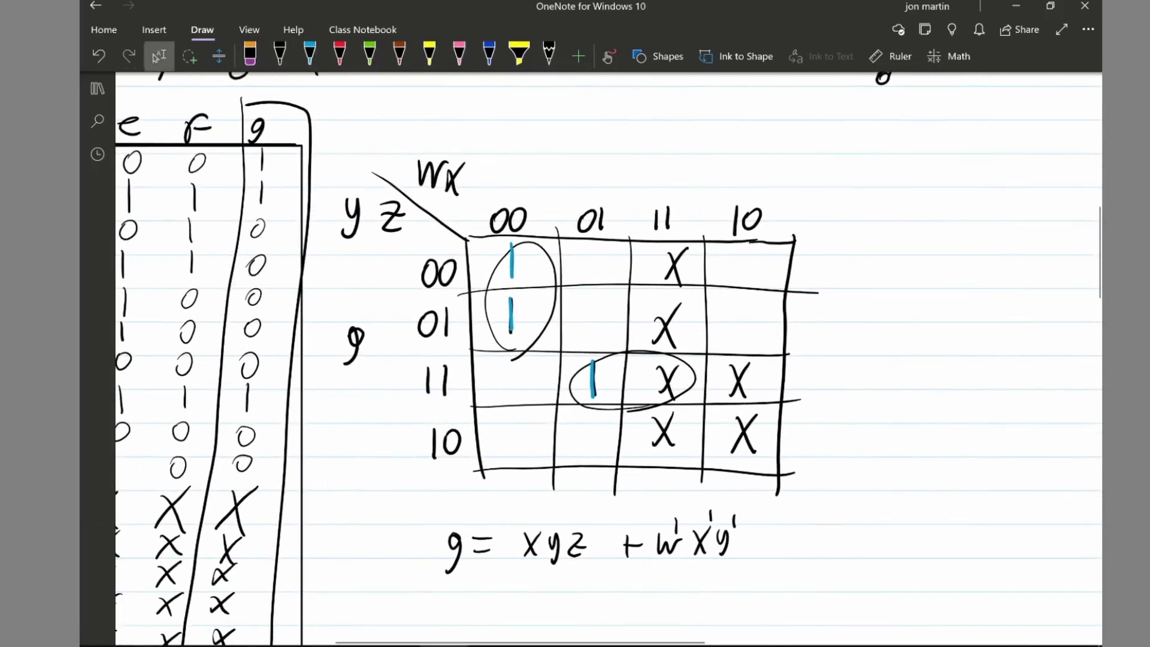
pyautogui.click(310, 55)
pyautogui.moveTo(670, 405)
pyautogui.mouseDown()
pyautogui.moveTo(644, 409)
pyautogui.moveTo(590, 355)
pyautogui.moveTo(702, 391)
pyautogui.moveTo(634, 403)
pyautogui.mouseUp()
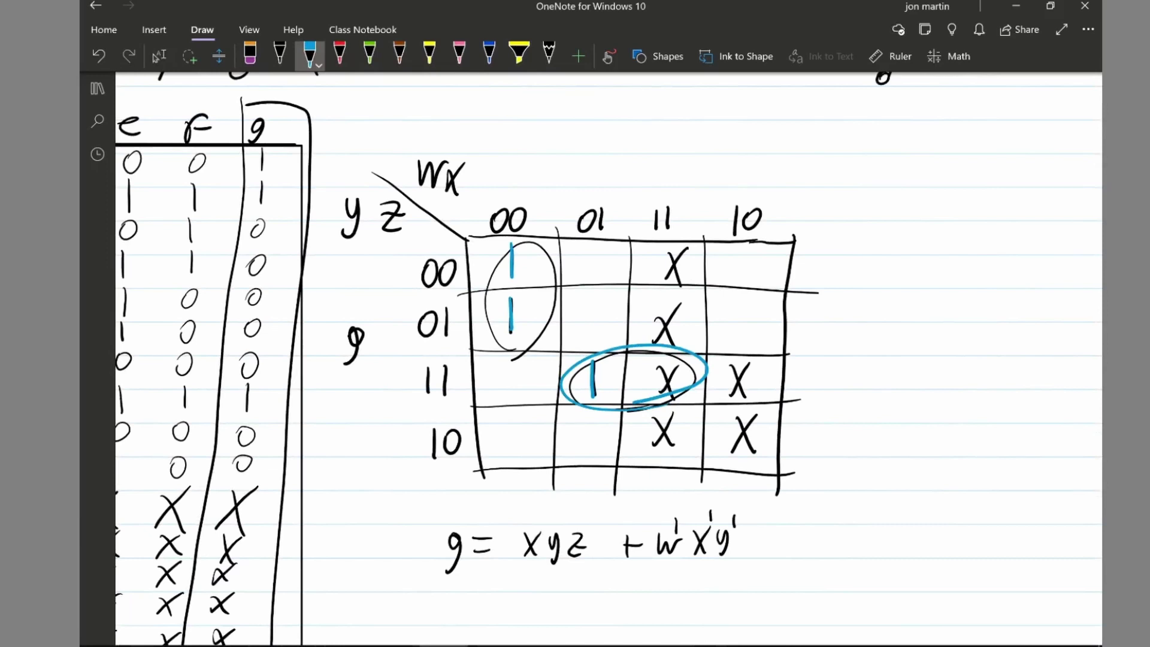
# - Draw blue arrows at each digit of the column headers 01 and 11 and at the row 11 header of the g map
pyautogui.moveTo(568, 181); pyautogui.dragTo(578, 207)
pyautogui.moveTo(578, 207)
pyautogui.mouseDown()
pyautogui.moveTo(585, 195)
pyautogui.moveTo(646, 207)
pyautogui.mouseUp()
pyautogui.moveTo(638, 199)
pyautogui.mouseDown()
pyautogui.moveTo(647, 208)
pyautogui.moveTo(651, 198)
pyautogui.moveTo(607, 190)
pyautogui.moveTo(603, 200)
pyautogui.mouseUp()
pyautogui.moveTo(600, 194); pyautogui.dragTo(603, 200)
pyautogui.moveTo(603, 201); pyautogui.dragTo(608, 195)
pyautogui.moveTo(686, 175); pyautogui.dragTo(672, 198)
pyautogui.moveTo(668, 189); pyautogui.dragTo(682, 192)
pyautogui.moveTo(369, 382)
pyautogui.mouseDown()
pyautogui.moveTo(409, 382)
pyautogui.moveTo(390, 392)
pyautogui.mouseUp()
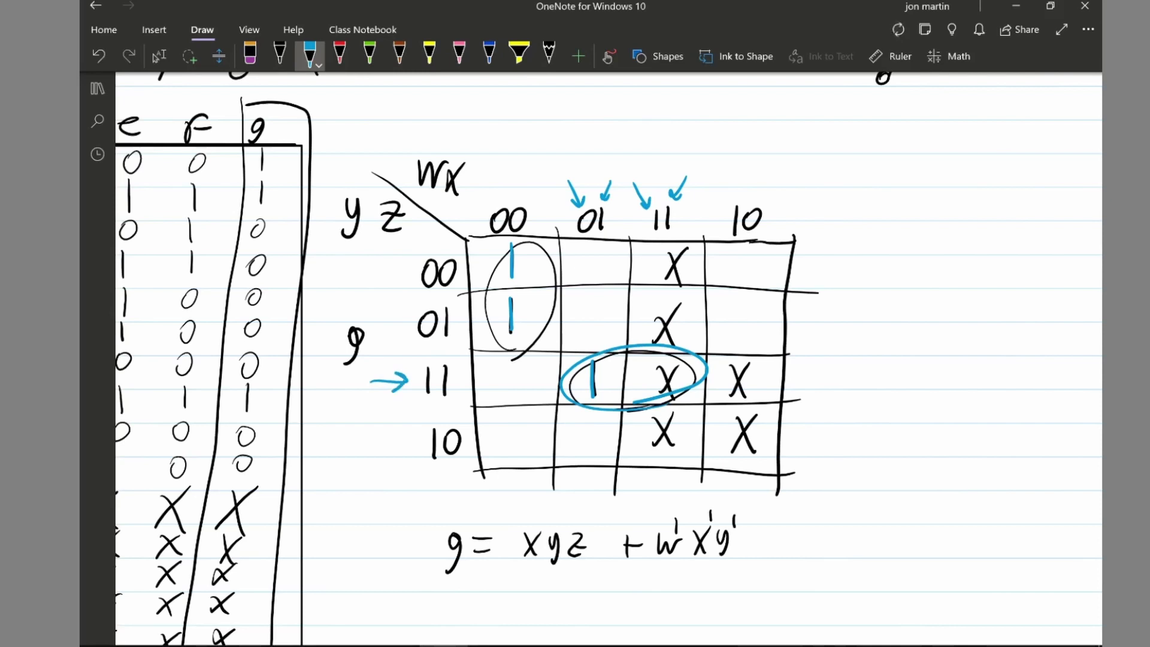
# - Underline the xyz term of the g equation and circle the column 00 group of the g map in blue
pyautogui.moveTo(507, 570); pyautogui.dragTo(584, 572)
pyautogui.moveTo(542, 245)
pyautogui.mouseDown()
pyautogui.moveTo(554, 312)
pyautogui.moveTo(479, 300)
pyautogui.moveTo(557, 228)
pyautogui.mouseUp()
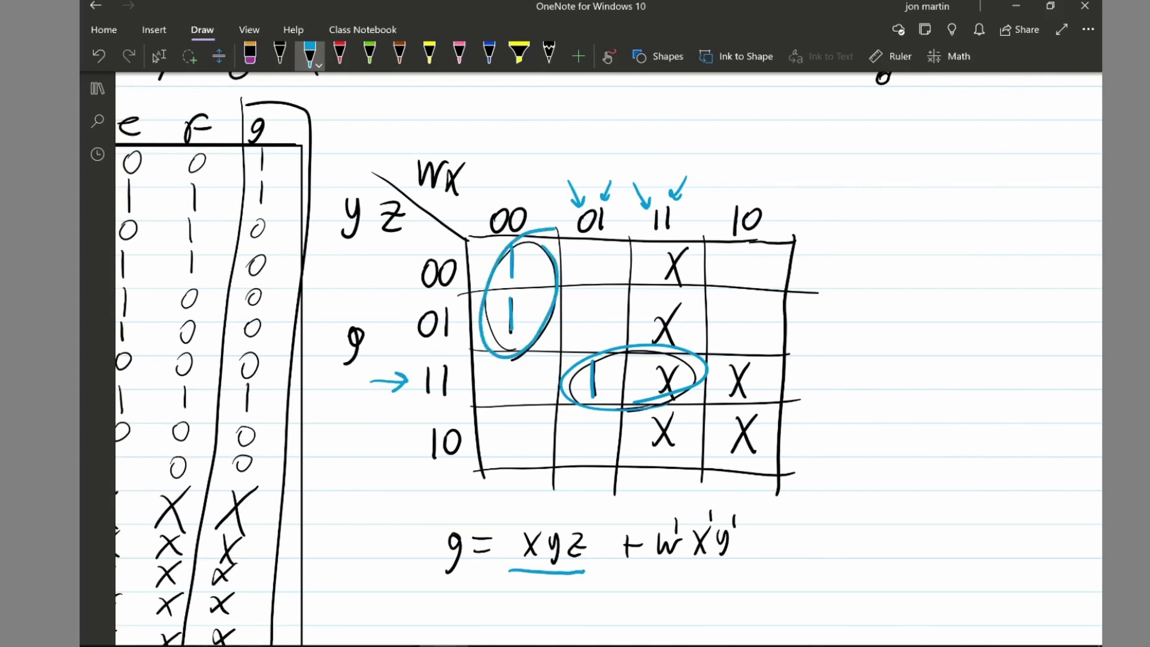
# - Erase the blue arrows at column headers 01 and 11 and row 11 of the g map, and draw arrows at both digits of column header 00
pyautogui.moveTo(683, 180)
pyautogui.mouseDown()
pyautogui.moveTo(640, 198)
pyautogui.moveTo(575, 195)
pyautogui.mouseUp()
pyautogui.moveTo(408, 380); pyautogui.dragTo(371, 380)
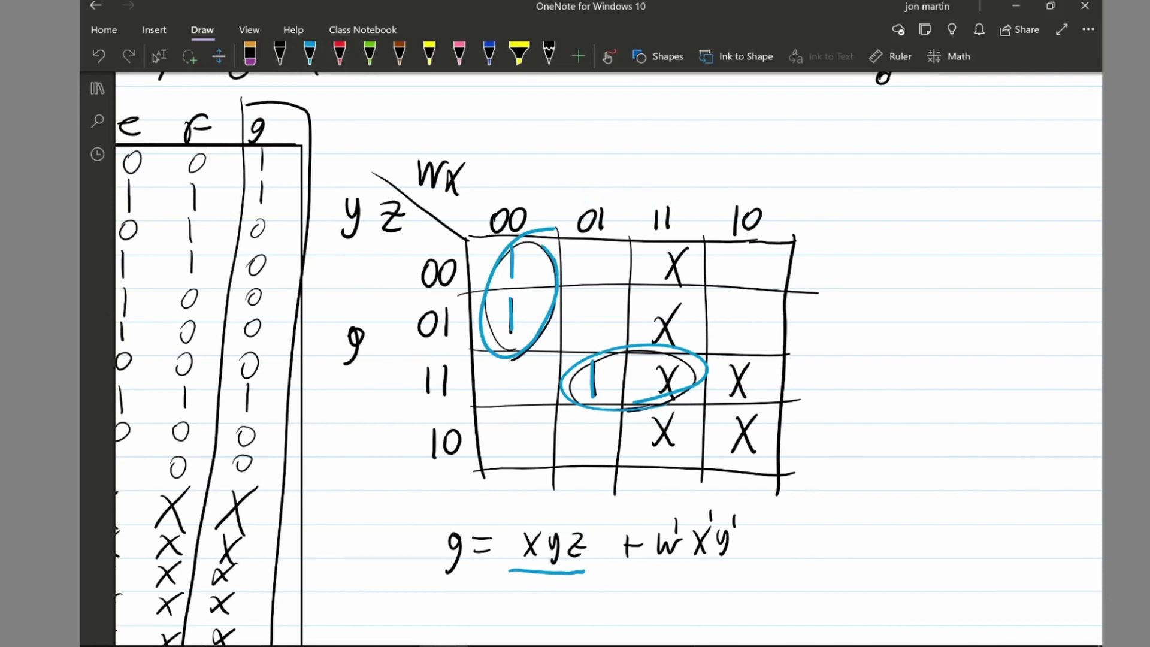
pyautogui.click(309, 56)
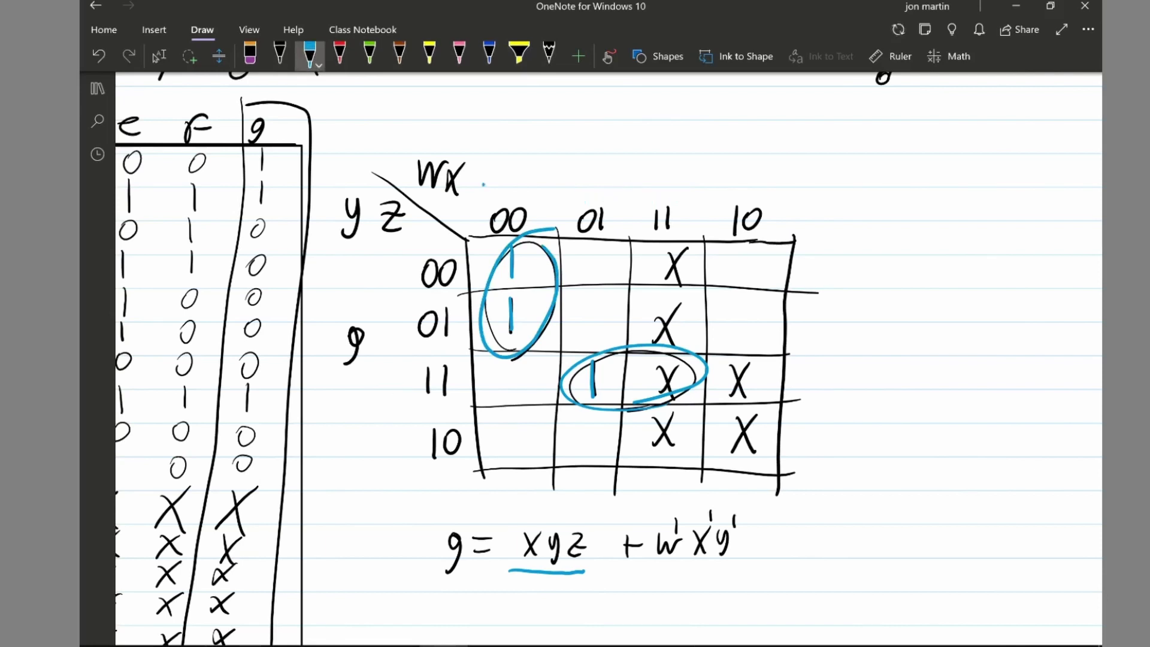
pyautogui.moveTo(482, 184)
pyautogui.mouseDown()
pyautogui.moveTo(492, 204)
pyautogui.moveTo(497, 194)
pyautogui.moveTo(522, 199)
pyautogui.mouseUp()
pyautogui.moveTo(520, 189)
pyautogui.mouseDown()
pyautogui.moveTo(523, 200)
pyautogui.moveTo(532, 193)
pyautogui.mouseUp()
# - Draw blue arrows at the row 00 and row 01 headers of the g map, and erase both row arrows
pyautogui.moveTo(444, 253)
pyautogui.mouseDown()
pyautogui.moveTo(437, 302)
pyautogui.moveTo(457, 299)
pyautogui.moveTo(446, 250)
pyautogui.mouseUp()
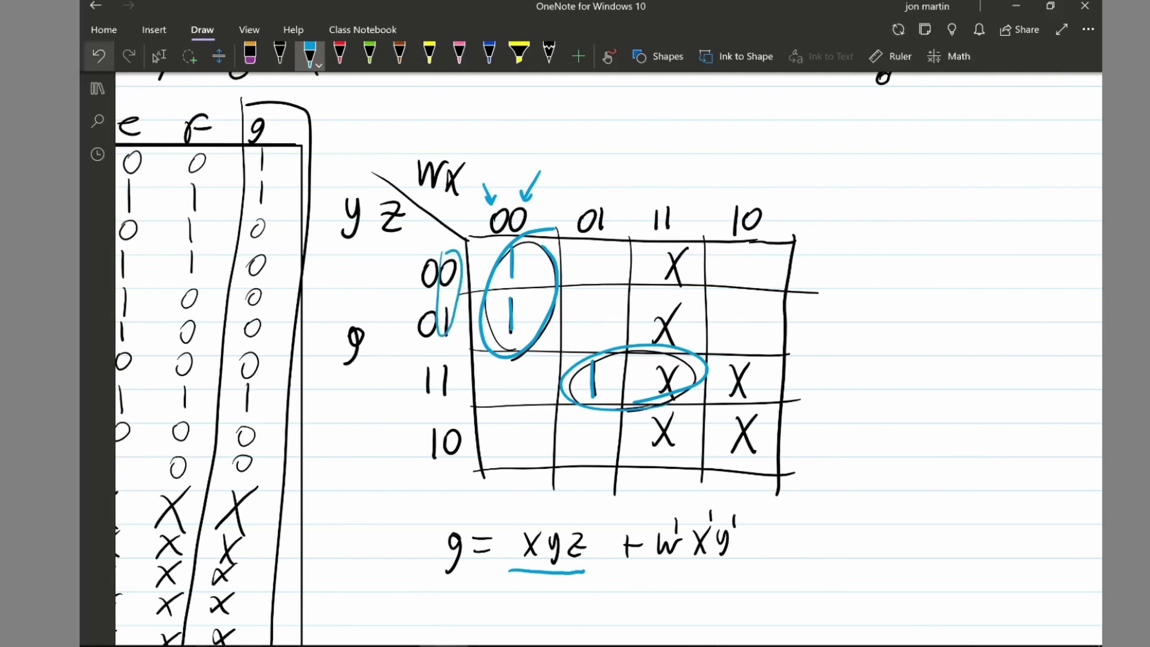
pyautogui.click(99, 55)
pyautogui.moveTo(382, 270)
pyautogui.mouseDown()
pyautogui.moveTo(411, 271)
pyautogui.moveTo(399, 282)
pyautogui.mouseUp()
pyautogui.moveTo(383, 324)
pyautogui.mouseDown()
pyautogui.moveTo(410, 324)
pyautogui.moveTo(398, 336)
pyautogui.mouseUp()
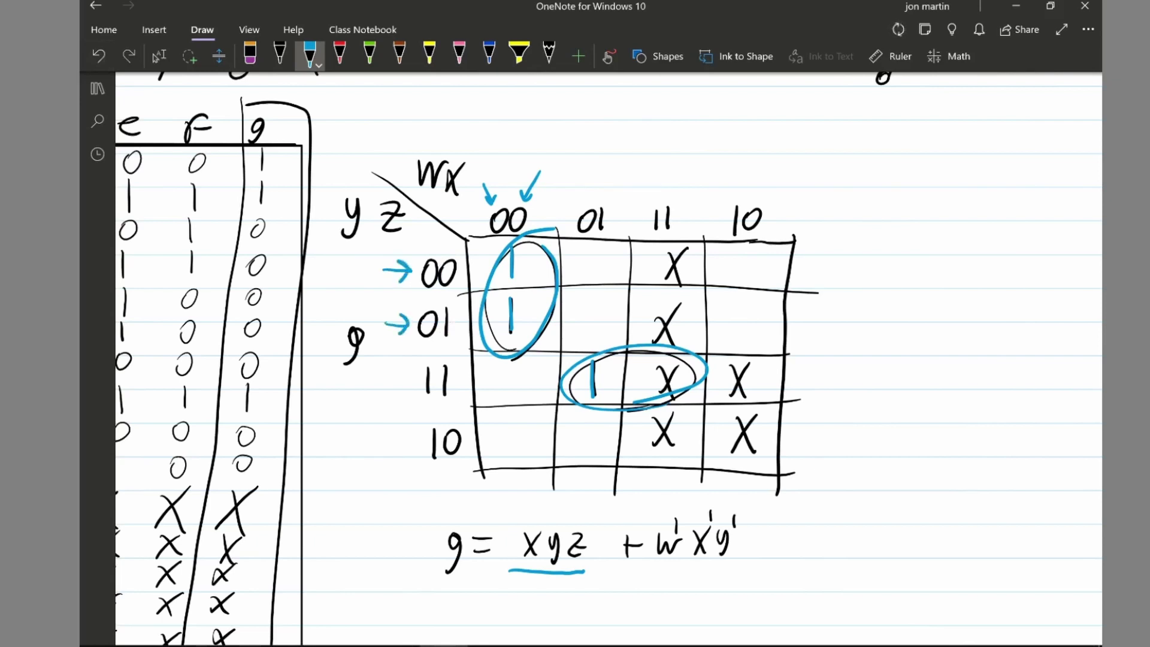
pyautogui.moveTo(397, 263); pyautogui.dragTo(397, 326)
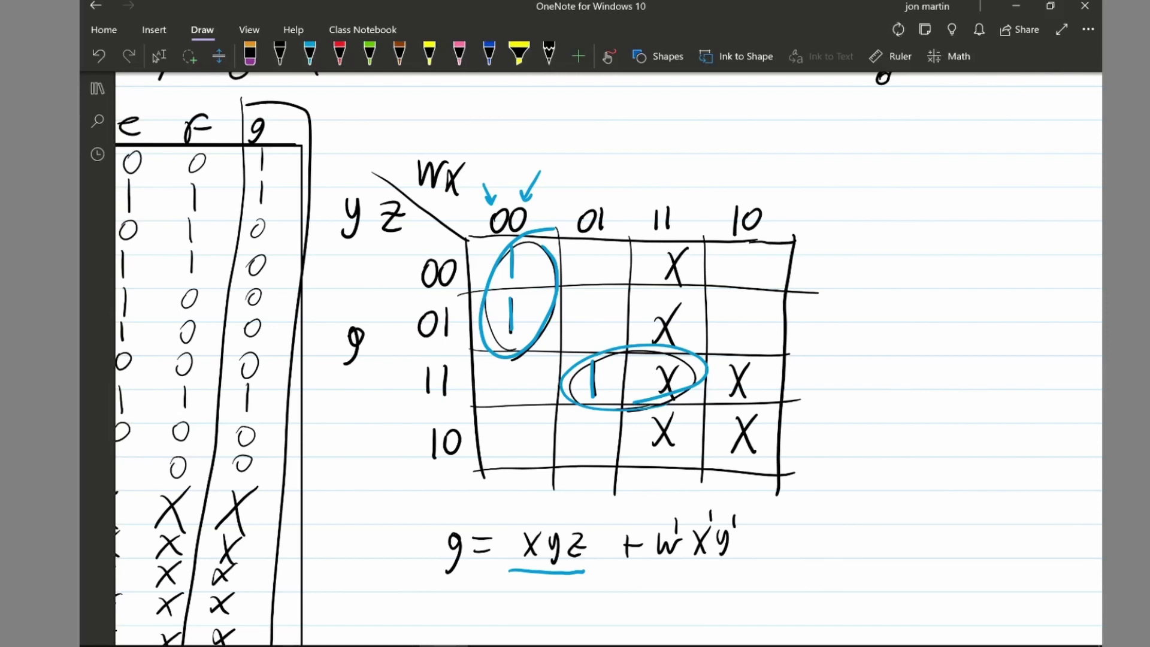
# - Underline the w'x'y' term of the g equation in blue
pyautogui.click(310, 55)
pyautogui.moveTo(651, 558); pyautogui.dragTo(734, 562)
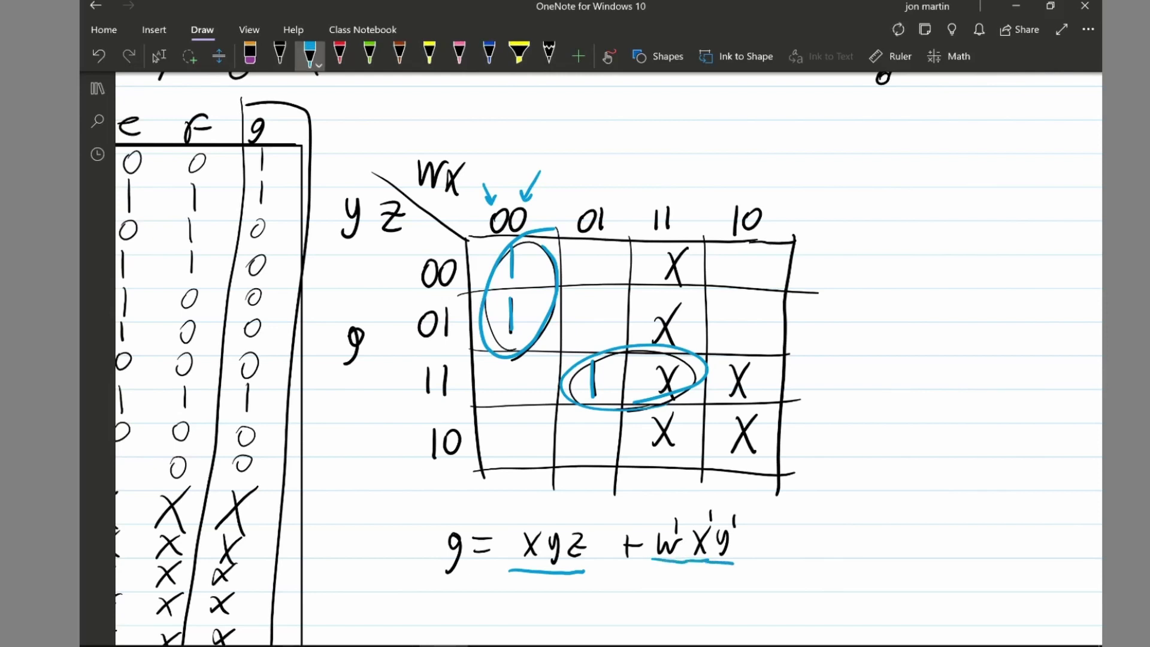
pyautogui.press('Escape')
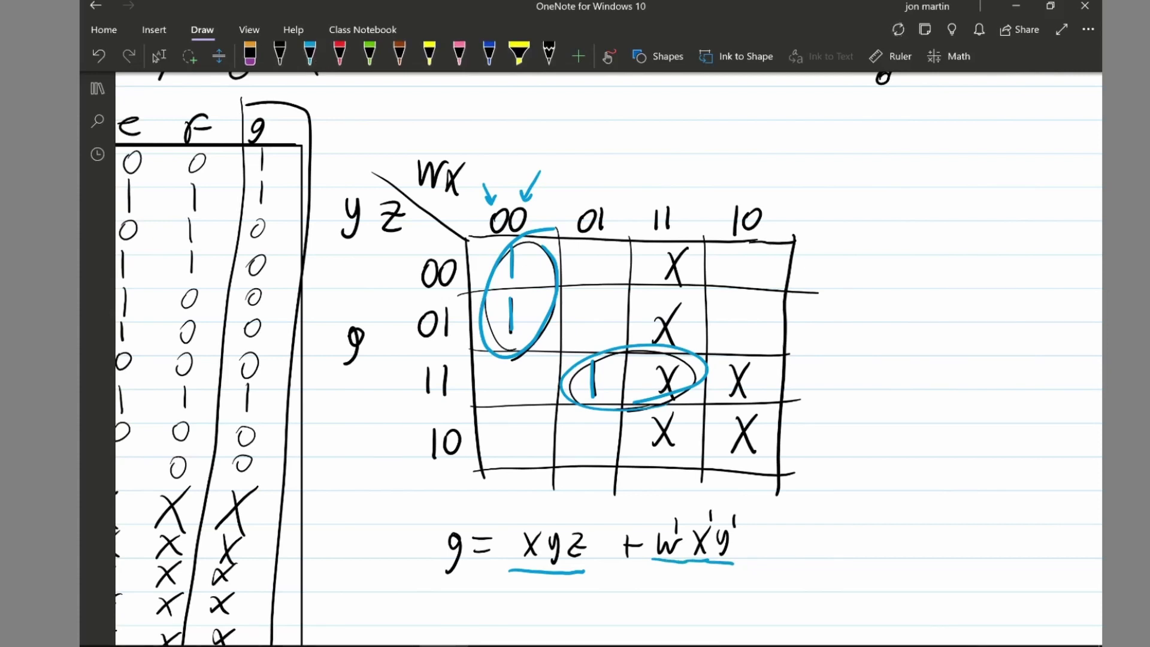
# - Remove the blue underlines from the g equation and the blue group circles and column 00 arrows from the g map
pyautogui.hotkey('ctrl', 'z')
pyautogui.hotkey('ctrl', 'z')
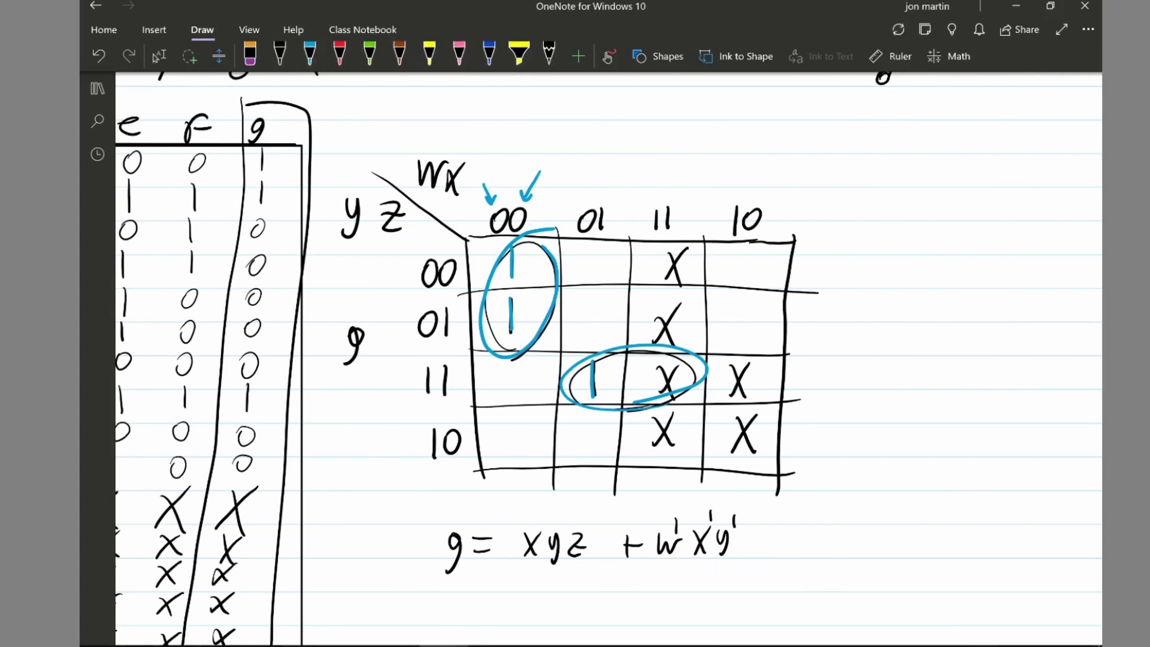
pyautogui.hotkey('ctrl', 'z')
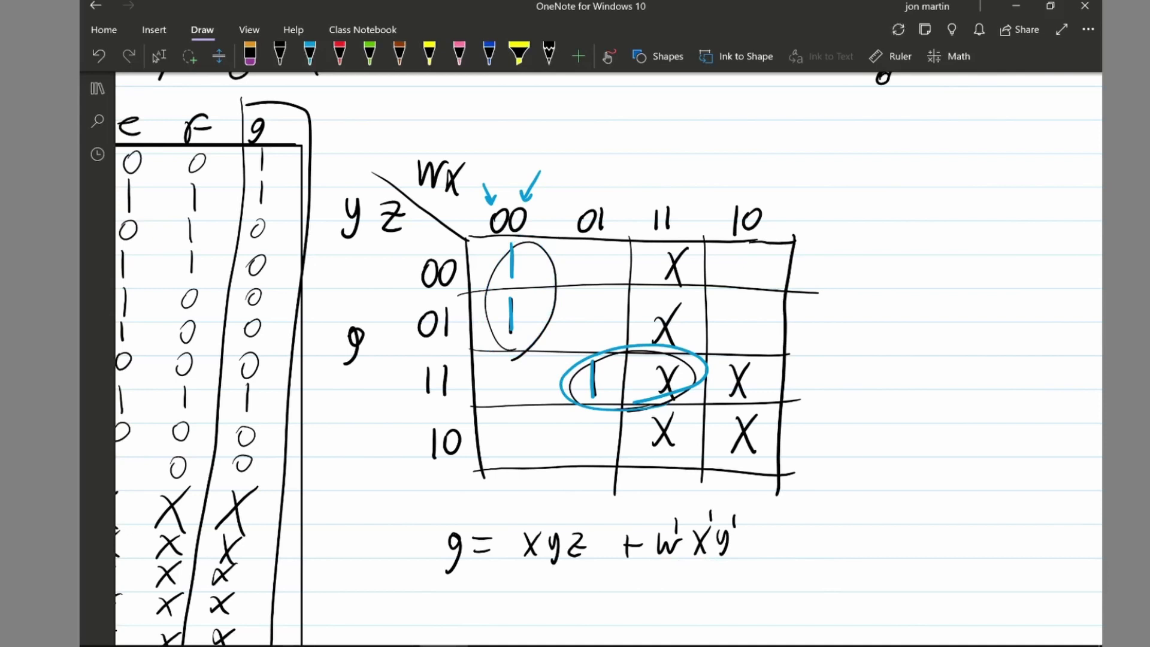
pyautogui.hotkey('ctrl', 'y')
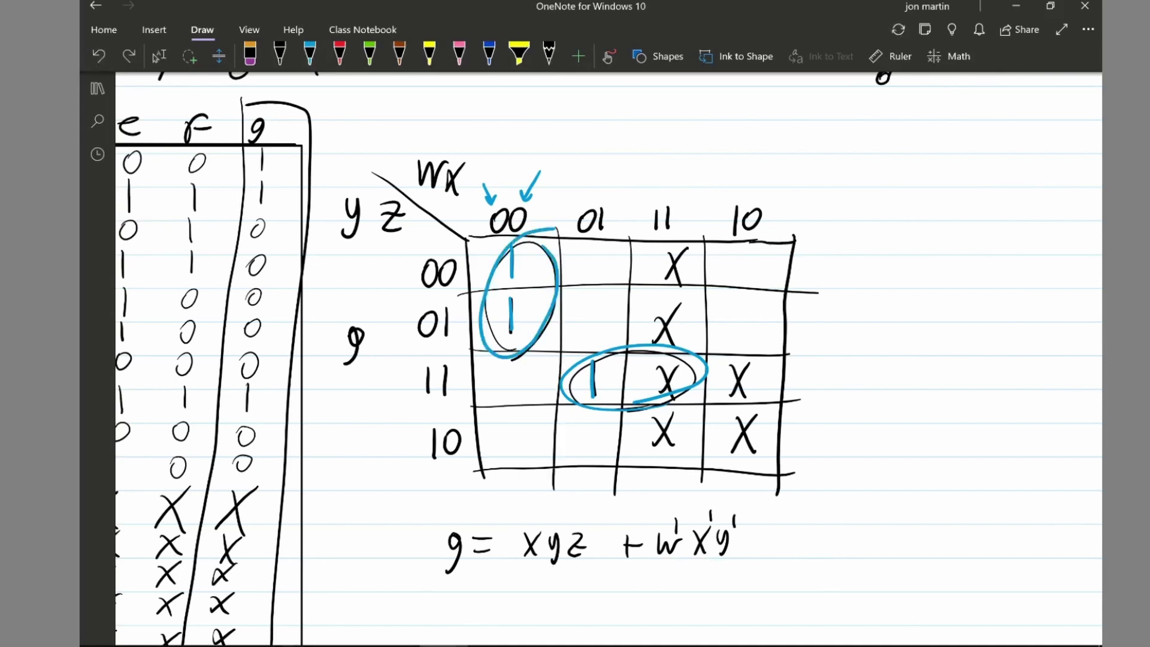
pyautogui.hotkey('ctrl', 'z')
pyautogui.hotkey('ctrl', 'z')
pyautogui.hotkey('ctrl', 'z')
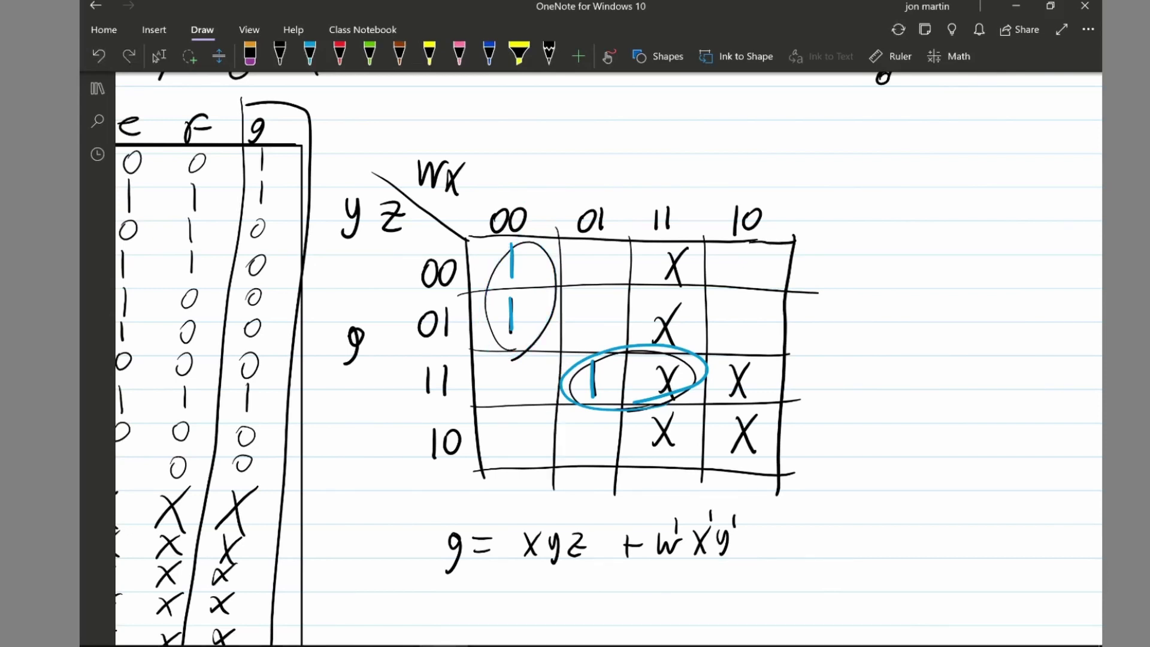
pyautogui.hotkey('ctrl', 'z')
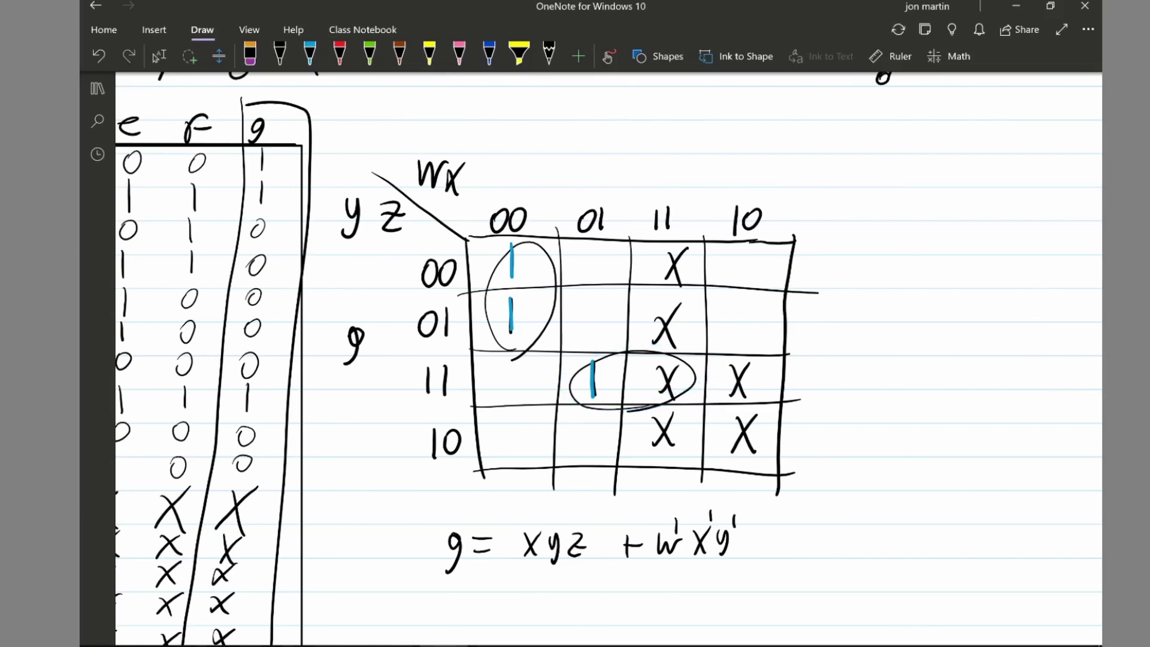
# - Lasso the g map with its equation and move it farther right, away from the truth table
pyautogui.scroll(-4, 607, 360)
pyautogui.scroll(-5, 608, 359)
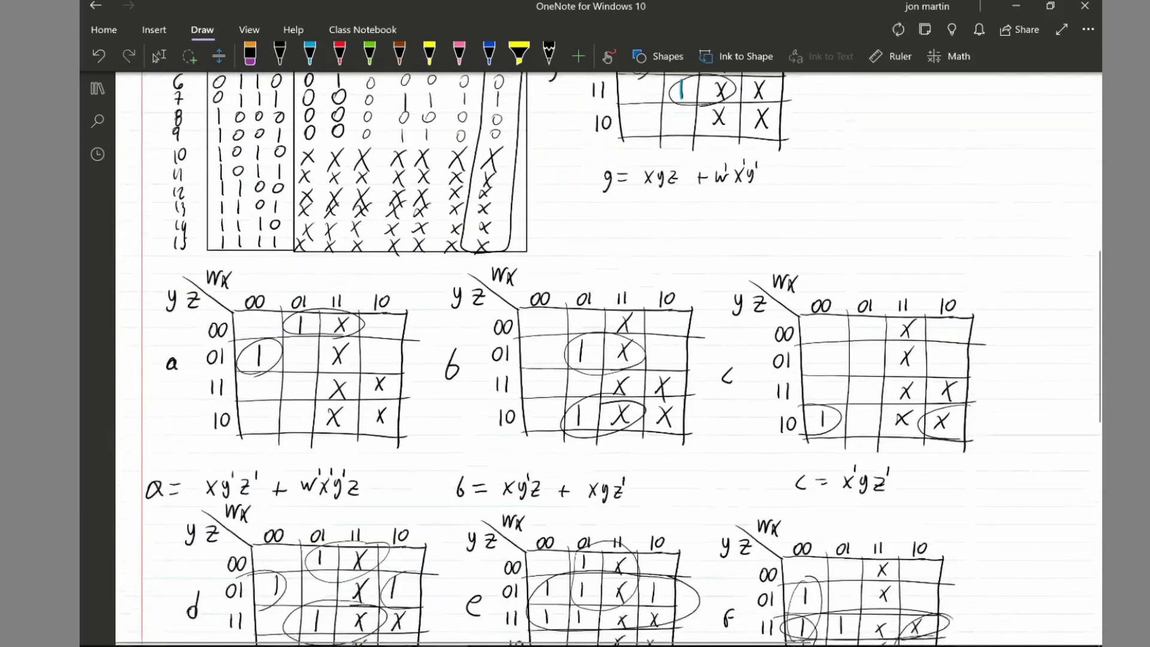
pyautogui.scroll(-5, 607, 359)
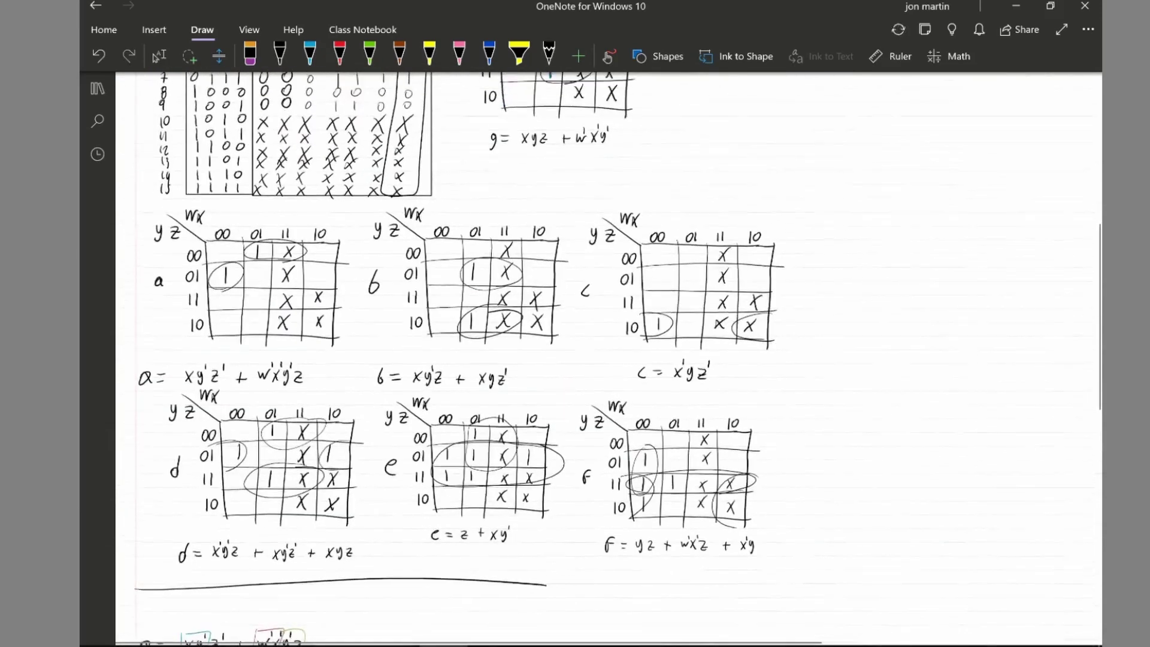
pyautogui.scroll(1, 460, 360)
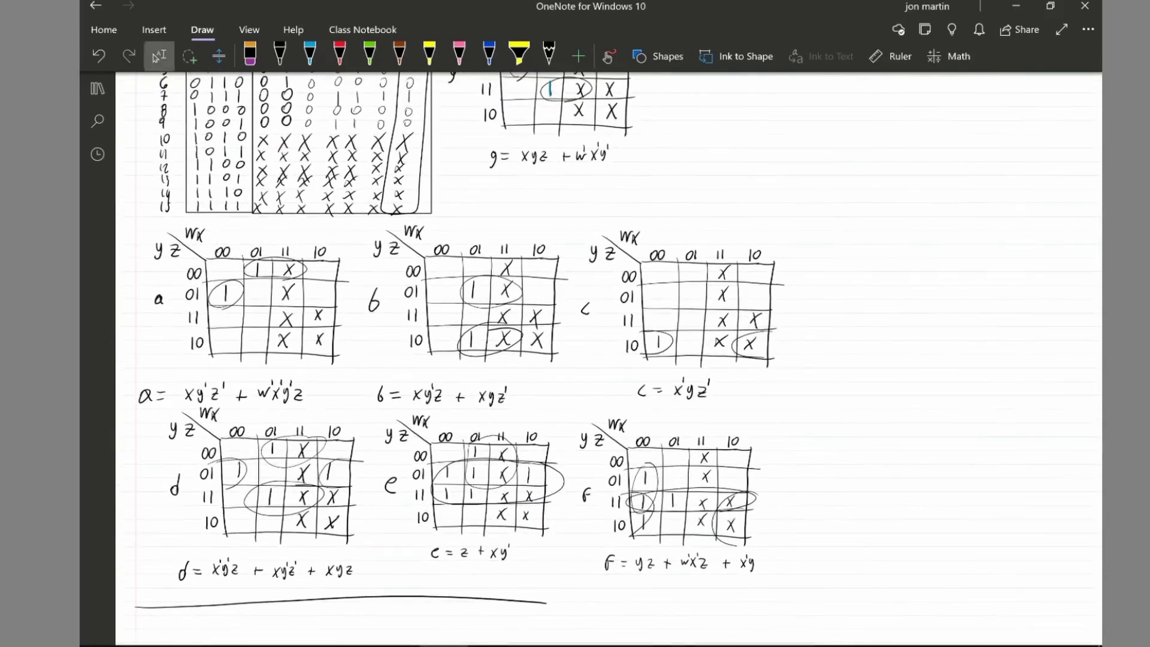
pyautogui.scroll(4, 460, 359)
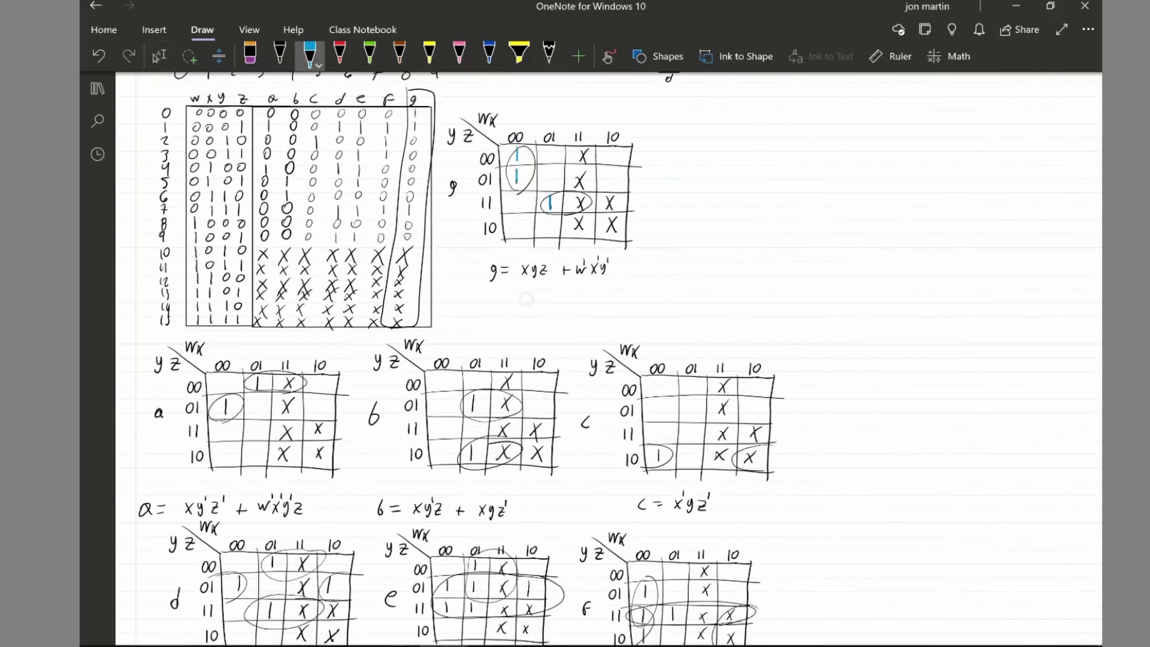
pyautogui.click(189, 56)
pyautogui.moveTo(578, 102)
pyautogui.mouseDown()
pyautogui.moveTo(506, 302)
pyautogui.moveTo(440, 183)
pyautogui.mouseUp()
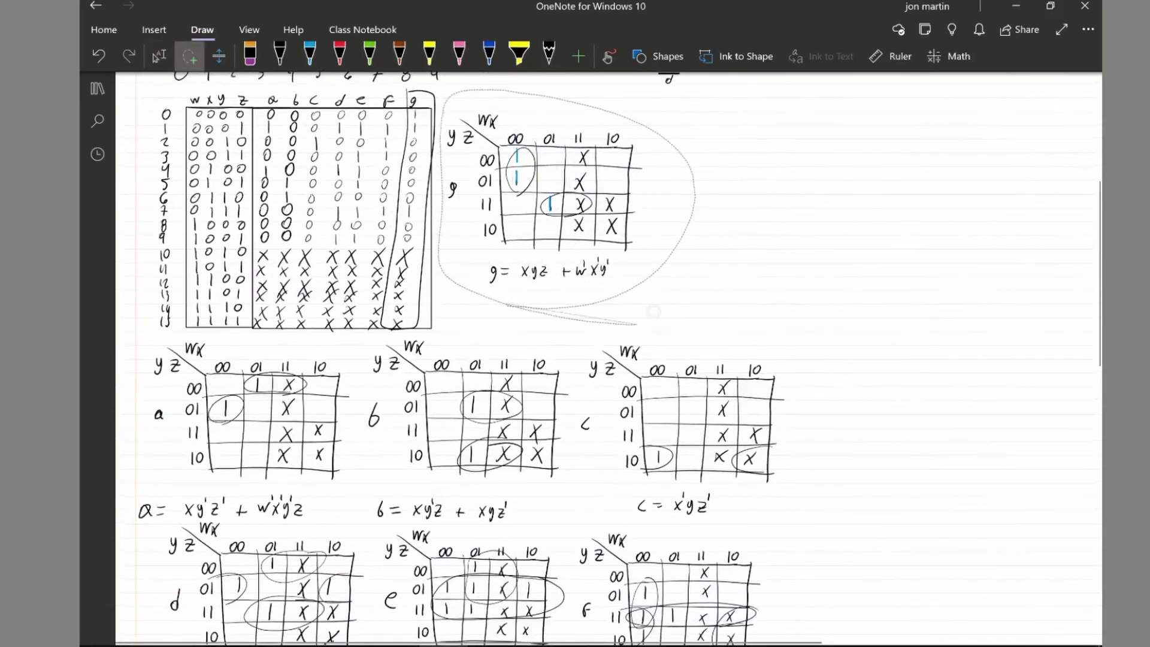
pyautogui.moveTo(544, 198)
pyautogui.mouseDown()
pyautogui.moveTo(712, 206)
pyautogui.moveTo(839, 192)
pyautogui.mouseUp()
# - Lasso the e map with its equation and move it into the free space directly right of the truth table
pyautogui.scroll(-4, 839, 193)
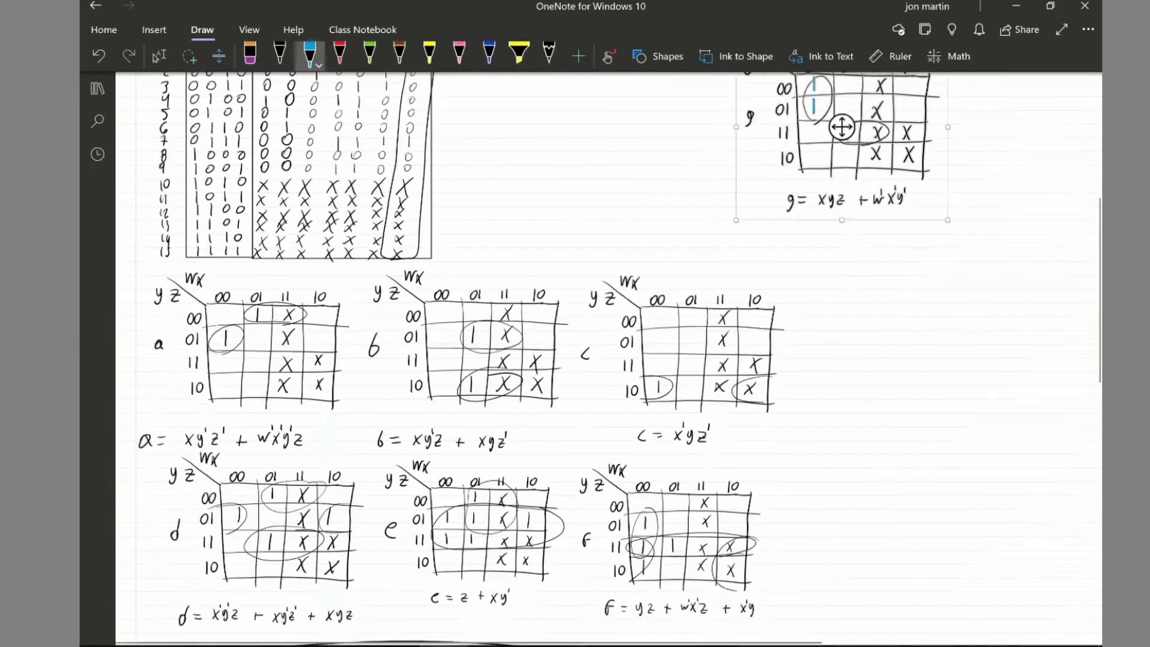
pyautogui.click(190, 55)
pyautogui.moveTo(554, 556)
pyautogui.mouseDown()
pyautogui.moveTo(572, 413)
pyautogui.moveTo(435, 395)
pyautogui.moveTo(368, 514)
pyautogui.moveTo(554, 557)
pyautogui.mouseUp()
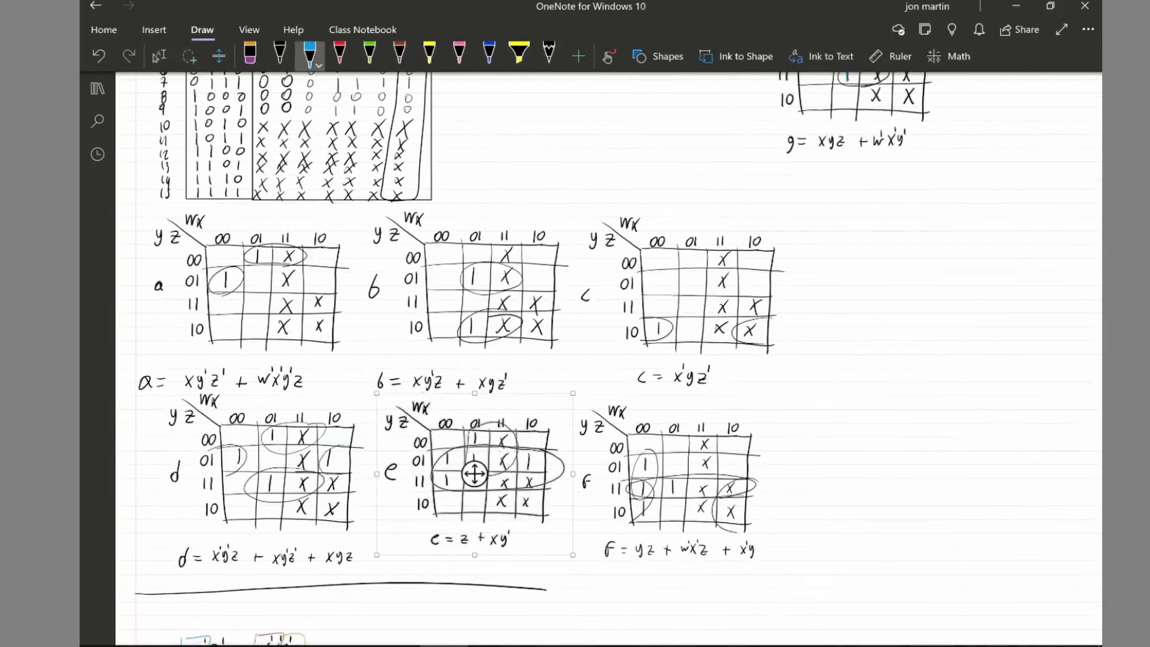
pyautogui.moveTo(479, 467)
pyautogui.mouseDown()
pyautogui.moveTo(560, 214)
pyautogui.moveTo(527, 126)
pyautogui.moveTo(550, 124)
pyautogui.mouseUp()
pyautogui.scroll(3, 549, 124)
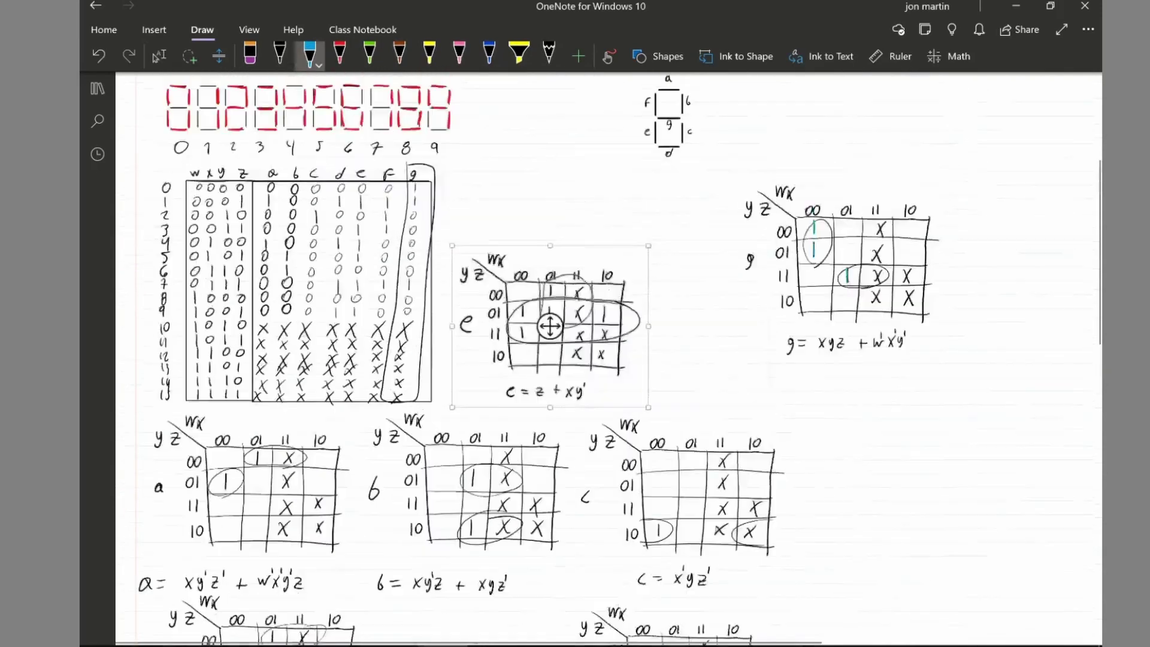
pyautogui.scroll(2, 543, 334)
pyautogui.scroll(1, 543, 334)
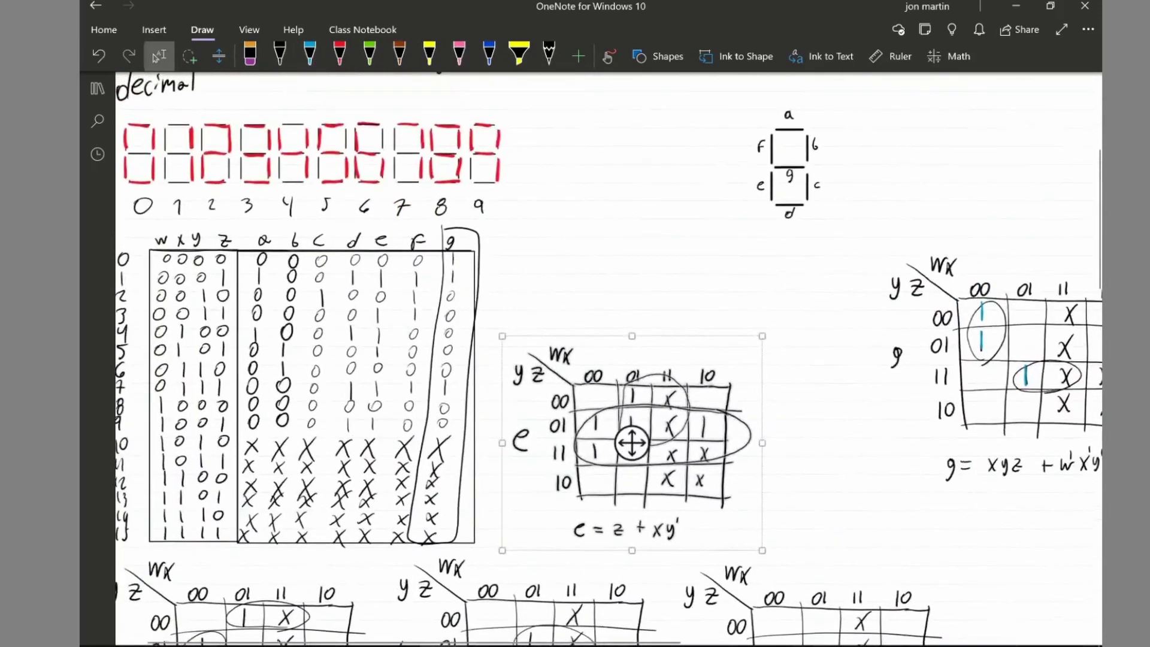
pyautogui.moveTo(575, 420); pyautogui.dragTo(599, 330)
pyautogui.moveTo(653, 359); pyautogui.dragTo(721, 351)
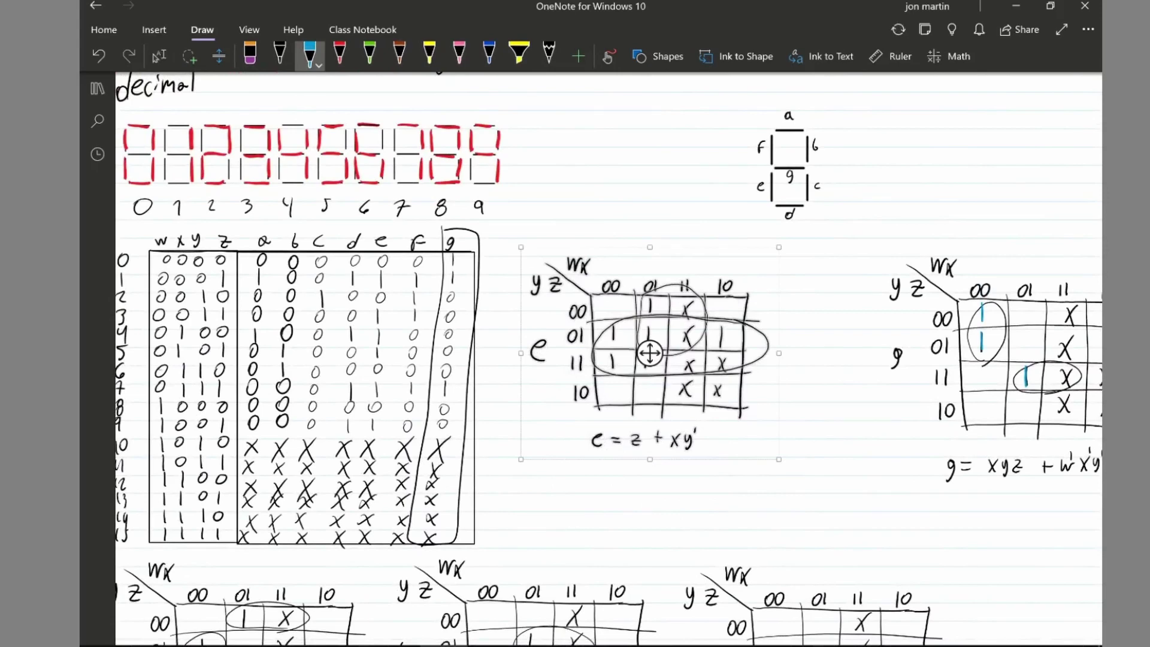
# - Remove the black outline around the g column of the truth table and circle the e column in blue
pyautogui.scroll(3, 721, 352)
pyautogui.hscroll(-3, 808, 350)
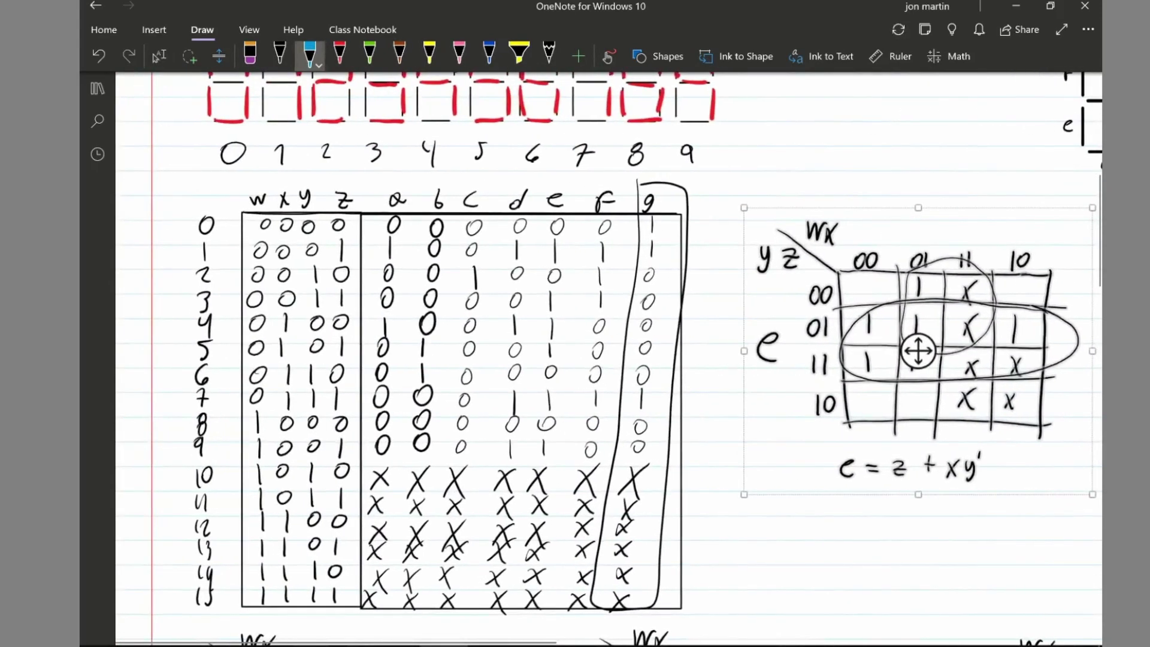
pyautogui.click(309, 55)
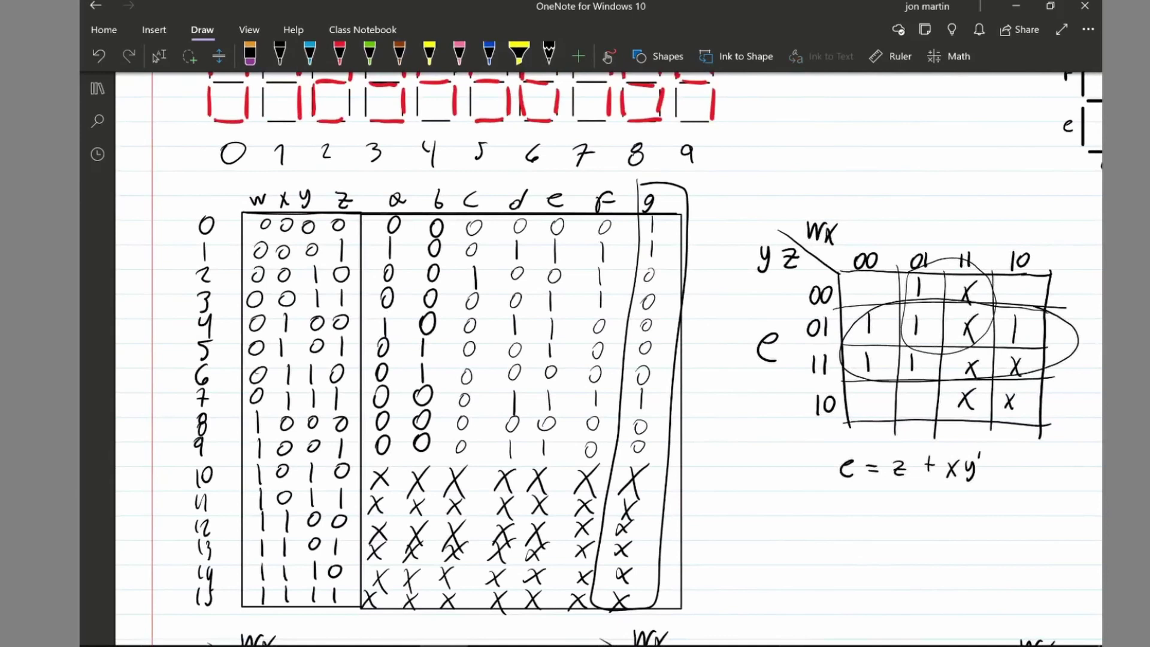
pyautogui.hotkey('ctrl', 'z')
pyautogui.click(310, 56)
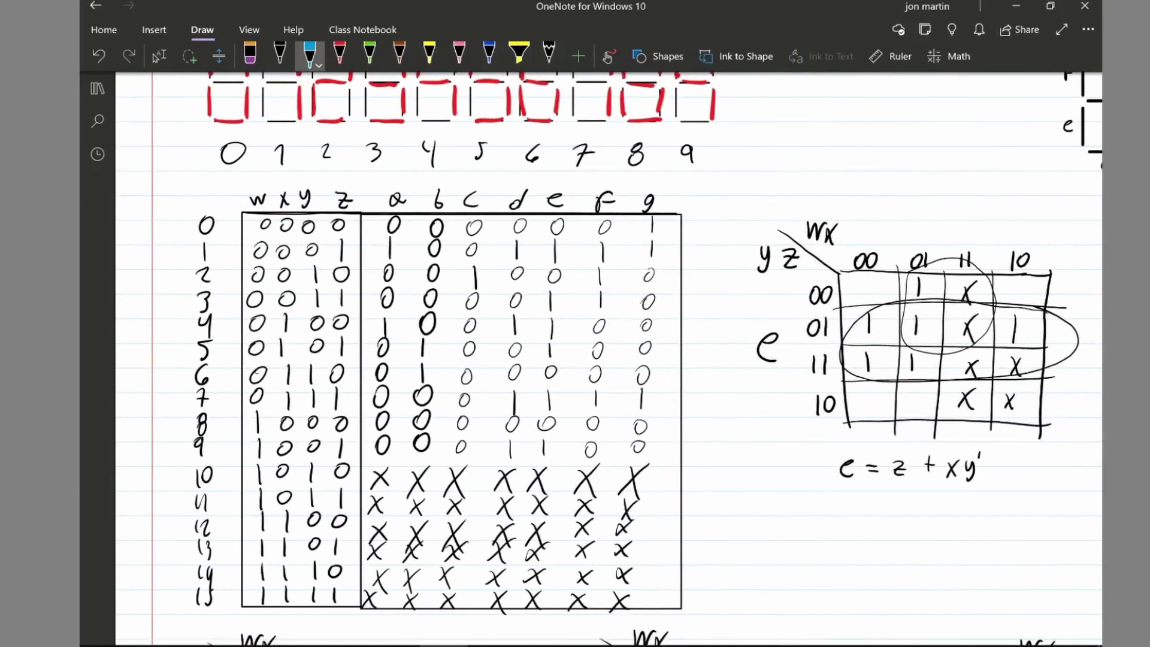
pyautogui.moveTo(537, 181)
pyautogui.mouseDown()
pyautogui.moveTo(513, 626)
pyautogui.moveTo(559, 565)
pyautogui.moveTo(573, 308)
pyautogui.moveTo(542, 178)
pyautogui.moveTo(543, 193)
pyautogui.mouseUp()
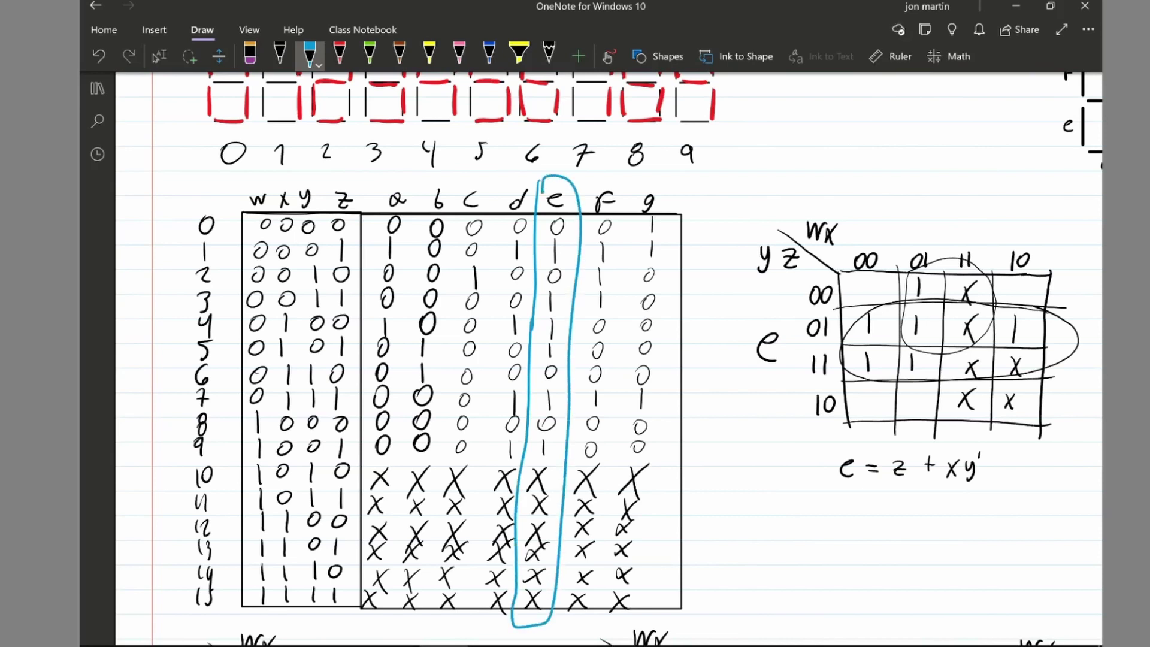
# - Mark row 1's e value with a blue arrow, underline its wxyz inputs, and trace the matching 1 in the e map
pyautogui.moveTo(606, 248)
pyautogui.mouseDown()
pyautogui.moveTo(566, 248)
pyautogui.moveTo(575, 260)
pyautogui.mouseUp()
pyautogui.moveTo(244, 264); pyautogui.dragTo(355, 259)
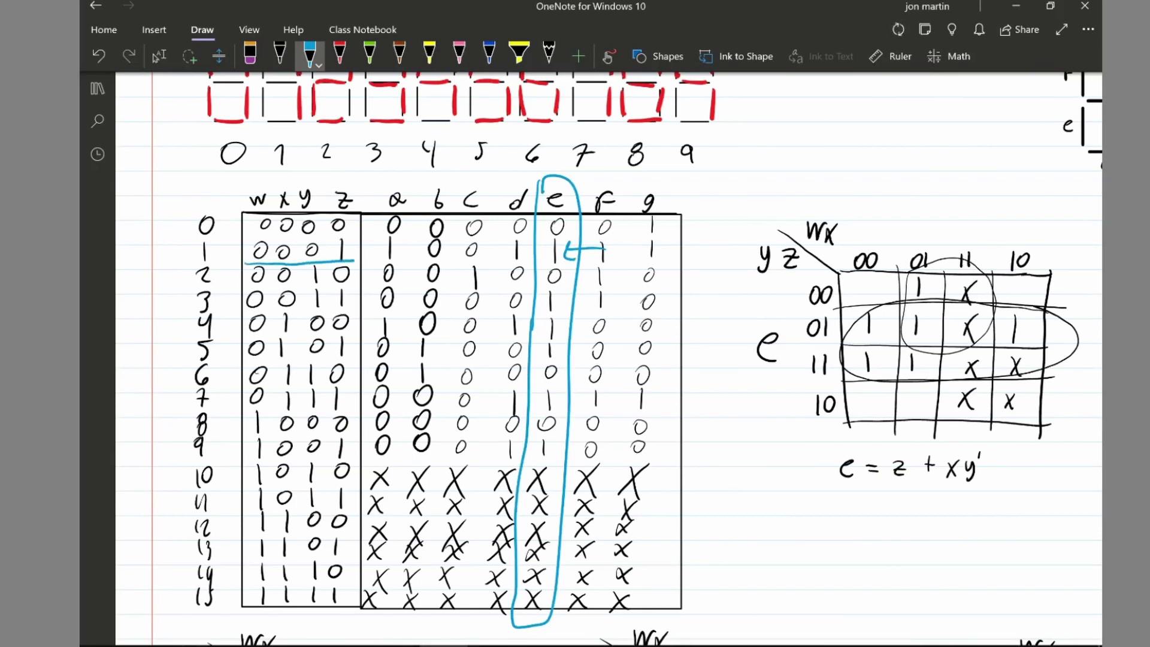
pyautogui.moveTo(867, 311); pyautogui.dragTo(869, 335)
# - Mark row 3's e value with a blue arrow, underline its wxyz inputs, and trace the remaining 1s of the e map in blue
pyautogui.moveTo(586, 281)
pyautogui.mouseDown()
pyautogui.moveTo(556, 304)
pyautogui.moveTo(571, 306)
pyautogui.mouseUp()
pyautogui.moveTo(243, 308); pyautogui.dragTo(346, 309)
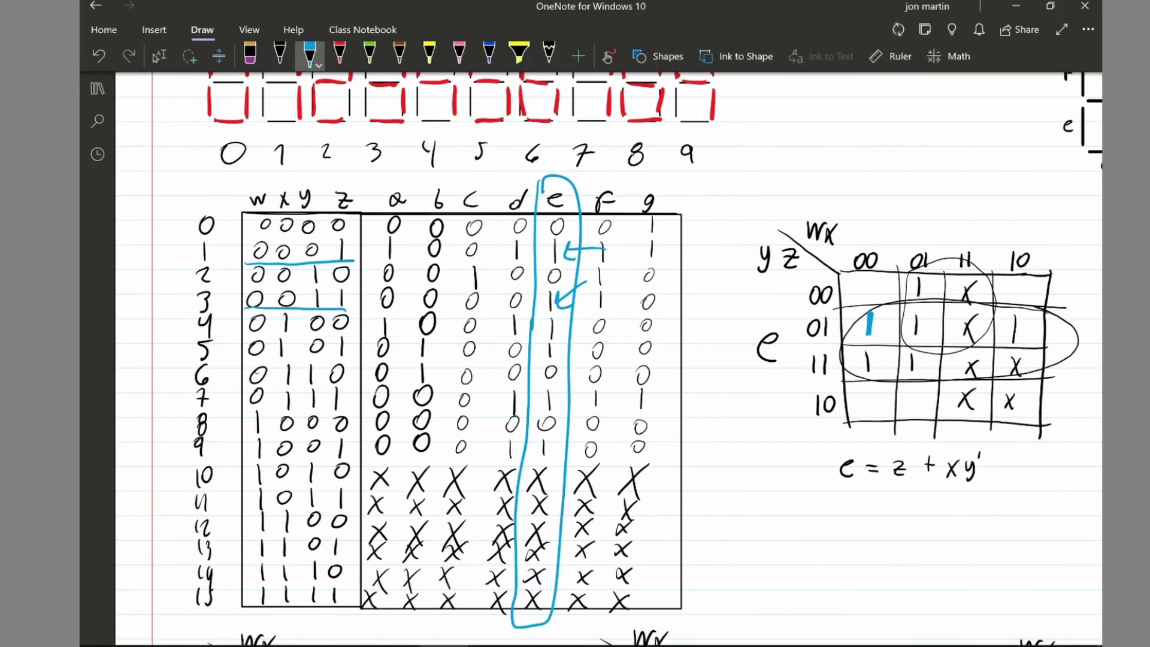
pyautogui.moveTo(868, 352); pyautogui.dragTo(866, 372)
pyautogui.moveTo(918, 277); pyautogui.dragTo(911, 373)
pyautogui.moveTo(1014, 314); pyautogui.dragTo(1012, 339)
# - Erase the blue e column outline, both arrows and both input underlines from the truth table
pyautogui.moveTo(575, 359); pyautogui.dragTo(565, 432)
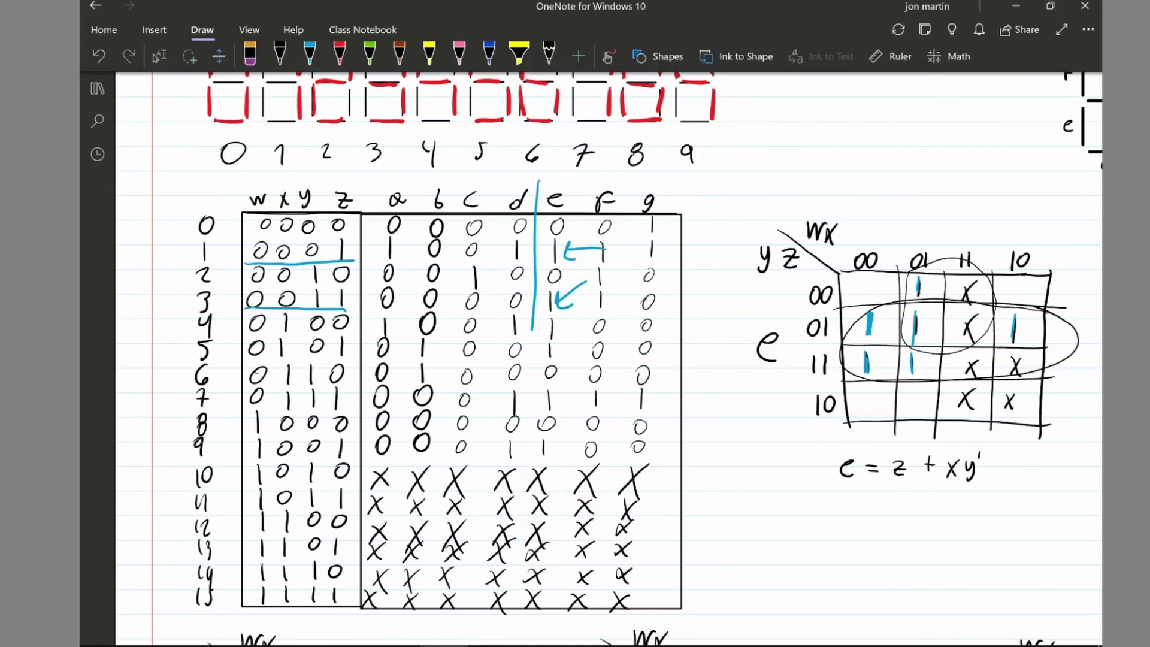
pyautogui.click(584, 251)
pyautogui.click(569, 295)
pyautogui.click(535, 257)
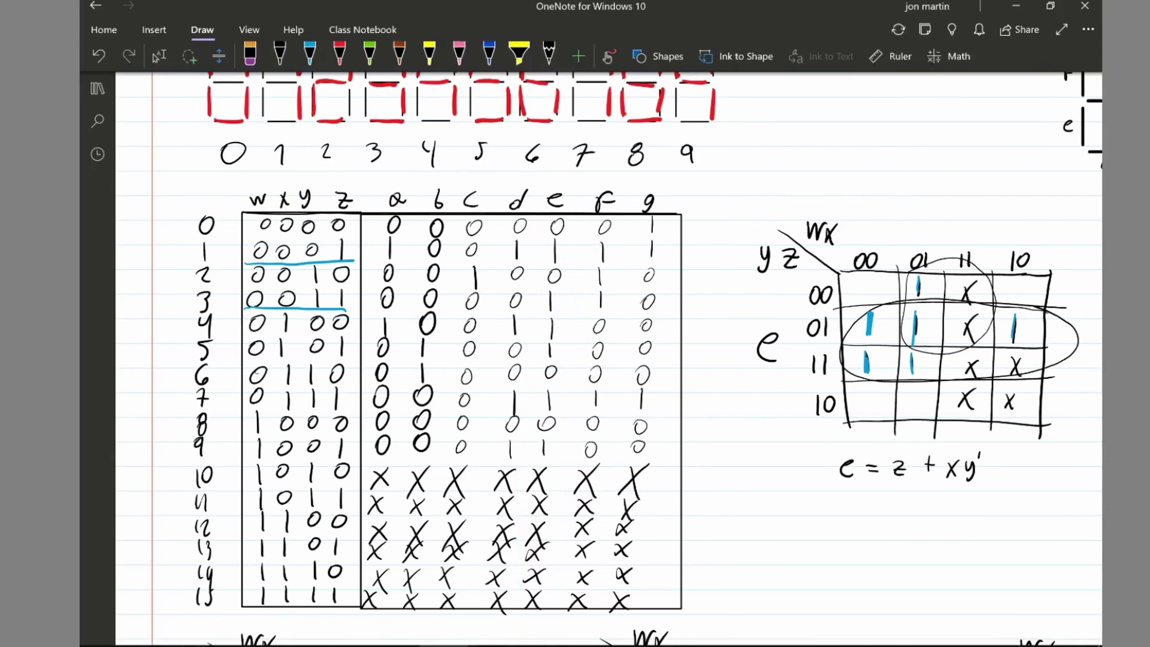
pyautogui.scroll(3, 420, 300)
pyautogui.click(419, 324)
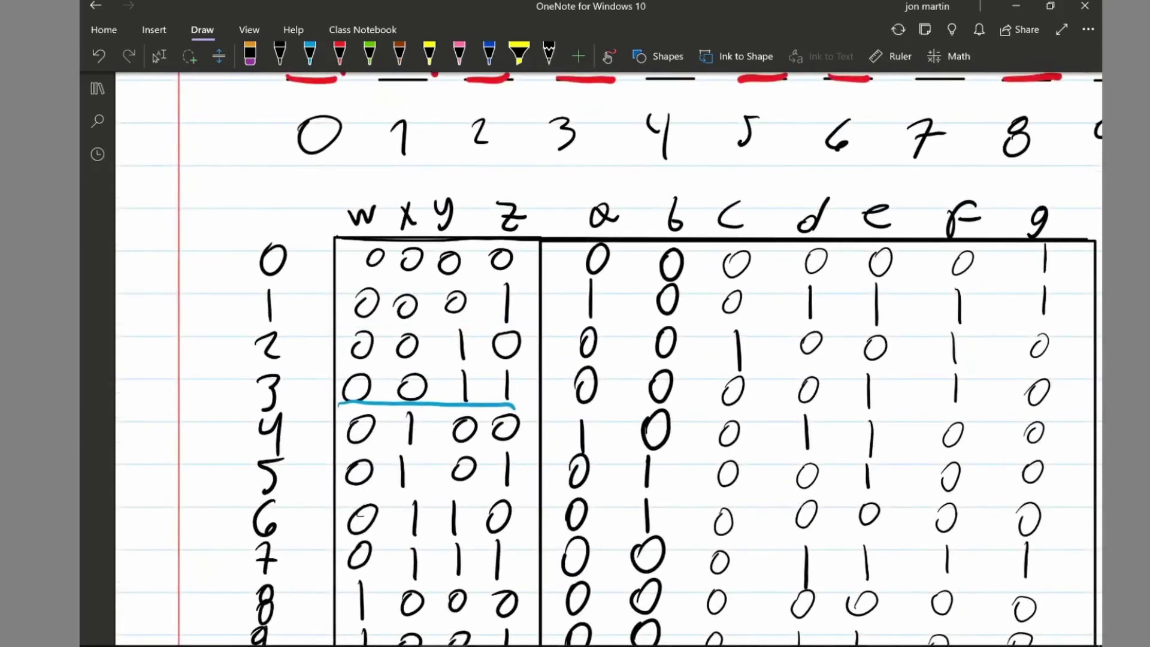
pyautogui.click(425, 405)
# - Outline both groups of the e map in blue: rows 01 and 11 across all columns, and the upper 2x2 group under columns 01 and 11
pyautogui.scroll(-3, 599, 360)
pyautogui.hscroll(5, 599, 360)
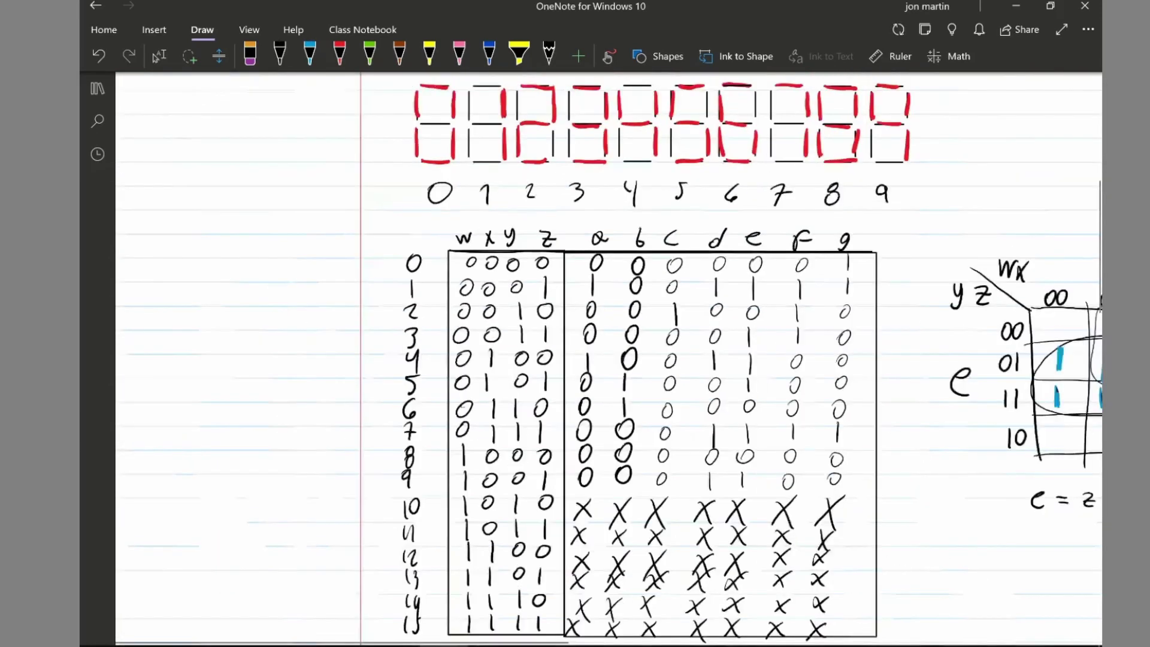
pyautogui.scroll(3, 868, 383)
pyautogui.scroll(-1, 599, 360)
pyautogui.scroll(2, 598, 360)
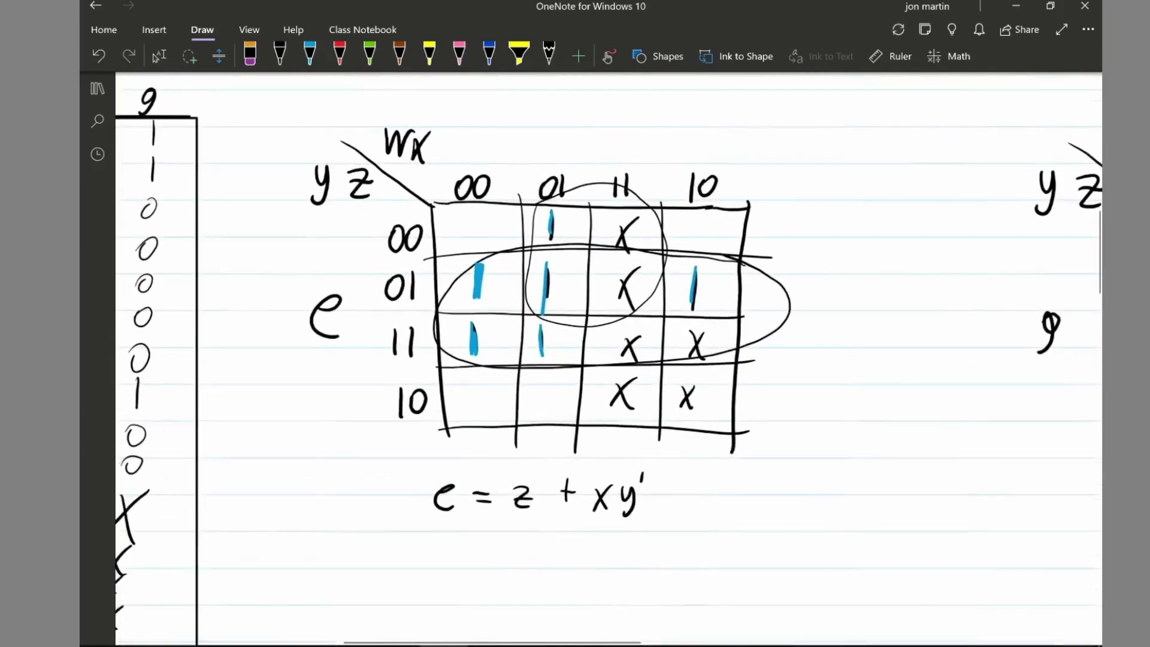
pyautogui.click(159, 55)
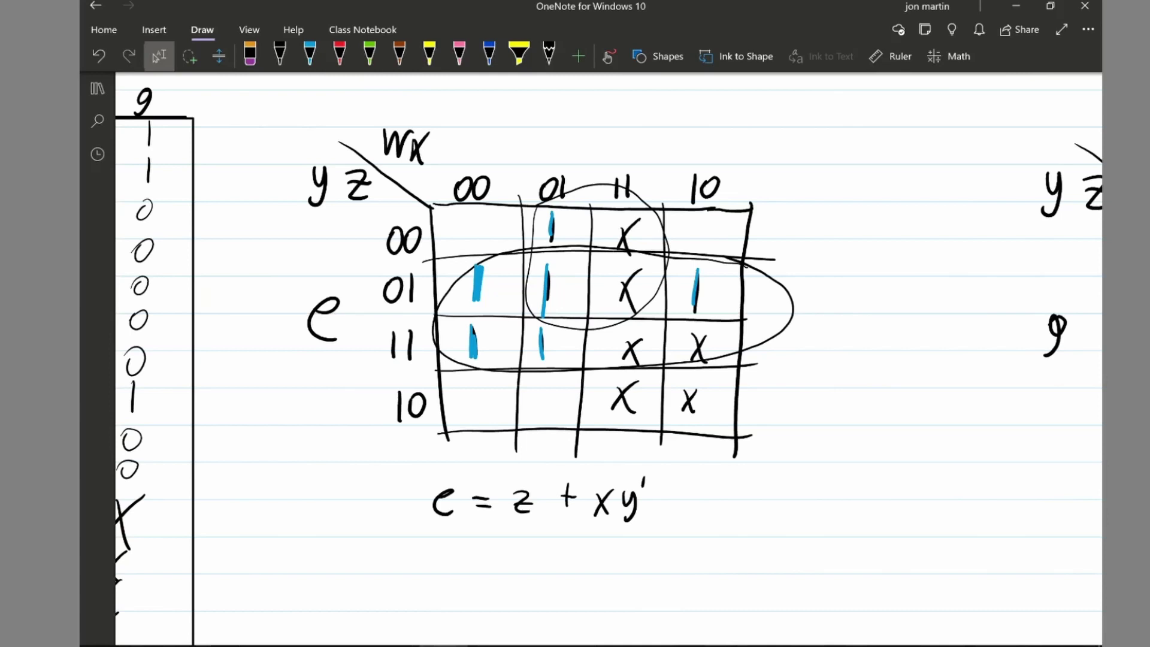
pyautogui.click(310, 55)
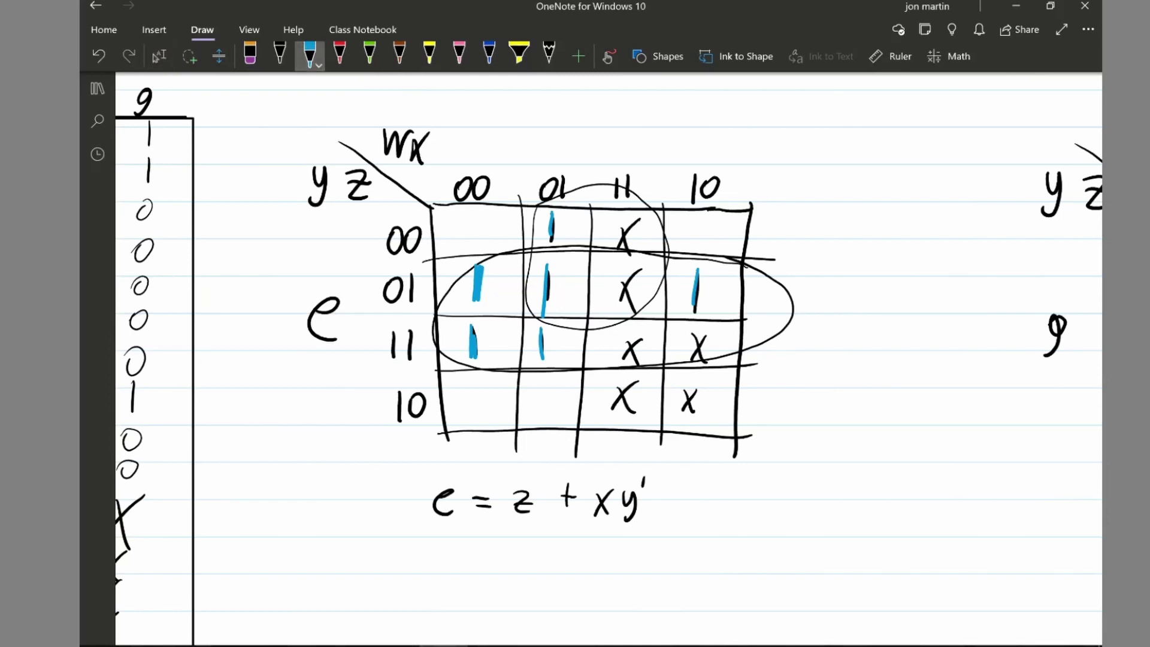
pyautogui.moveTo(778, 283)
pyautogui.mouseDown()
pyautogui.moveTo(743, 263)
pyautogui.moveTo(611, 247)
pyautogui.moveTo(438, 297)
pyautogui.moveTo(512, 371)
pyautogui.moveTo(702, 367)
pyautogui.moveTo(788, 284)
pyautogui.moveTo(753, 267)
pyautogui.mouseUp()
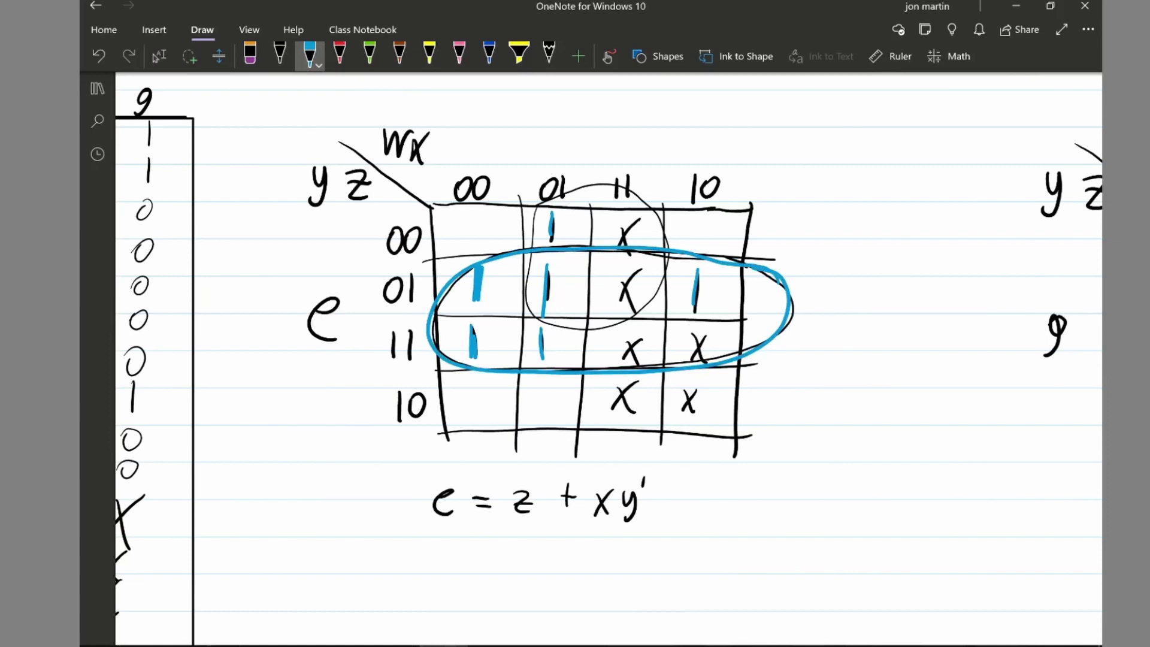
pyautogui.moveTo(662, 210)
pyautogui.mouseDown()
pyautogui.moveTo(644, 197)
pyautogui.moveTo(539, 225)
pyautogui.moveTo(590, 327)
pyautogui.moveTo(662, 209)
pyautogui.mouseUp()
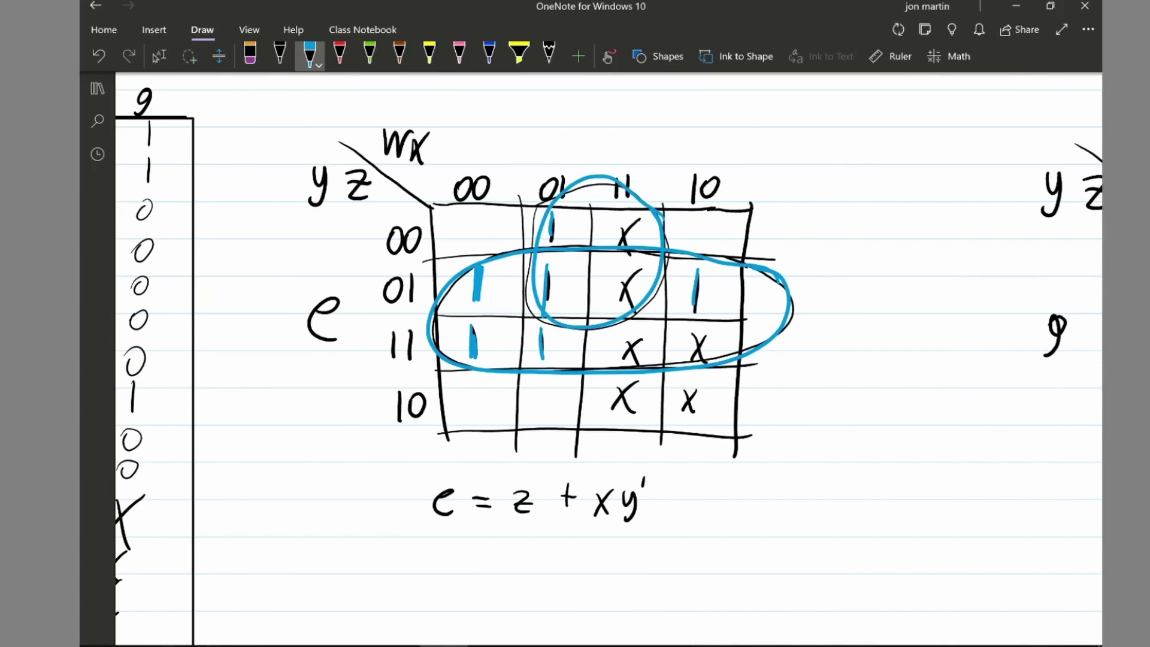
# - Mark the wx column headings of the e map with blue arrows and a brace, and undo these marks
pyautogui.moveTo(448, 153)
pyautogui.mouseDown()
pyautogui.moveTo(454, 163)
pyautogui.moveTo(502, 149)
pyautogui.moveTo(514, 123)
pyautogui.moveTo(683, 127)
pyautogui.moveTo(740, 144)
pyautogui.mouseUp()
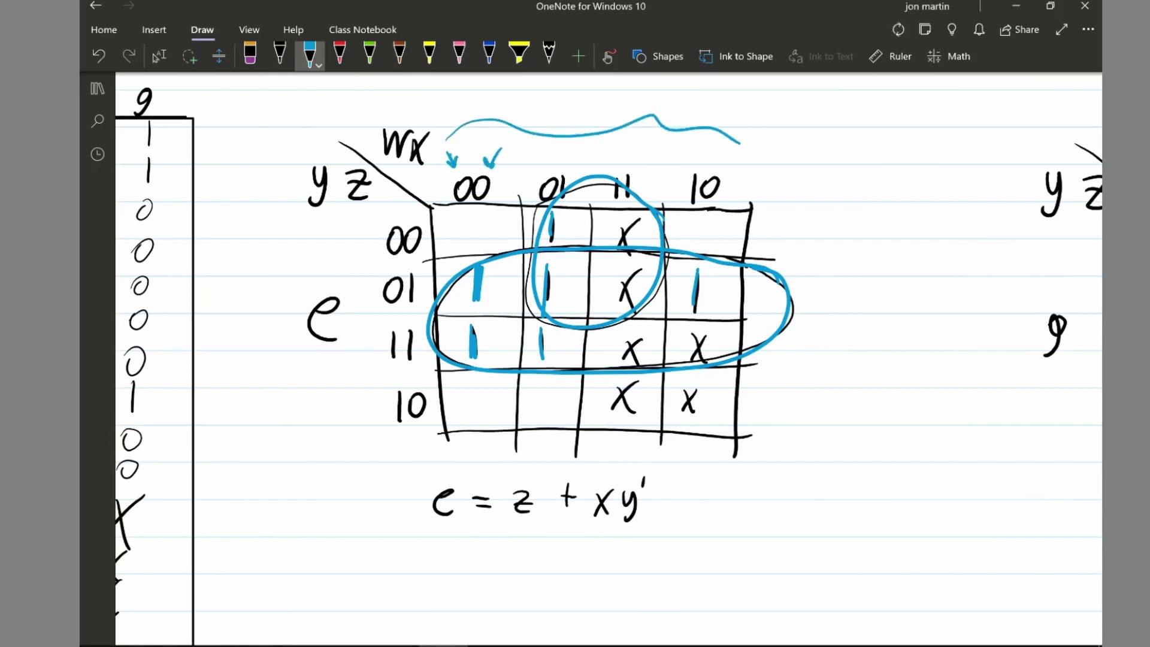
pyautogui.press('Escape')
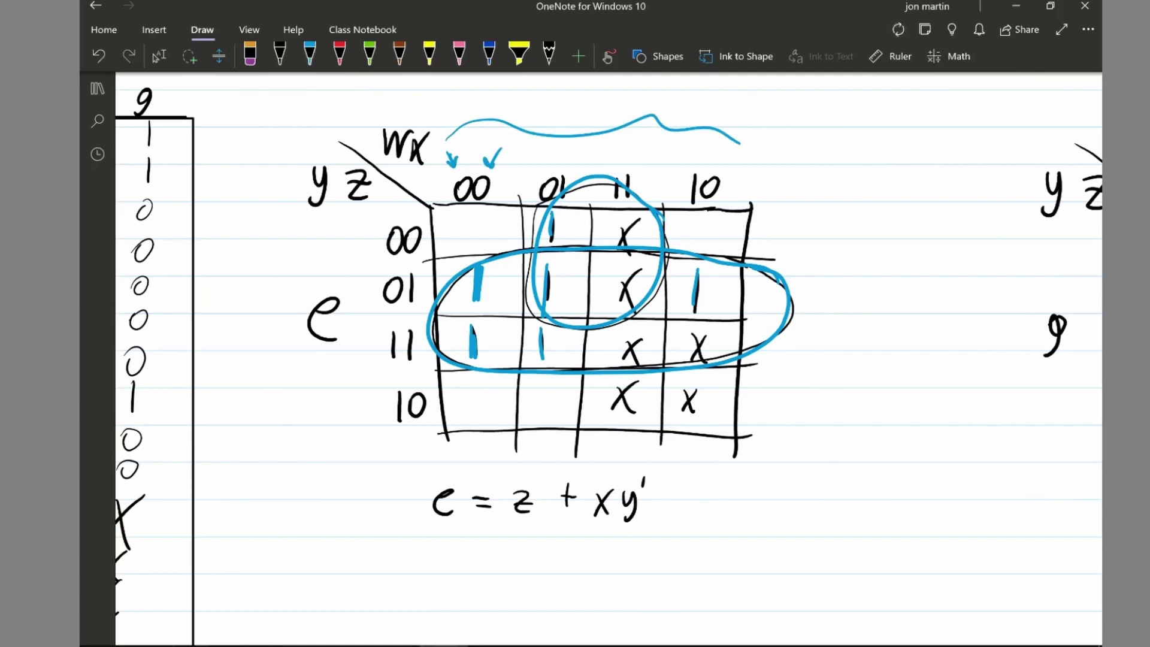
pyautogui.hotkey('ctrl', 'z')
pyautogui.hotkey('ctrl', 'z')
pyautogui.hotkey('ctrl', 'z')
pyautogui.hotkey('ctrl', 'z')
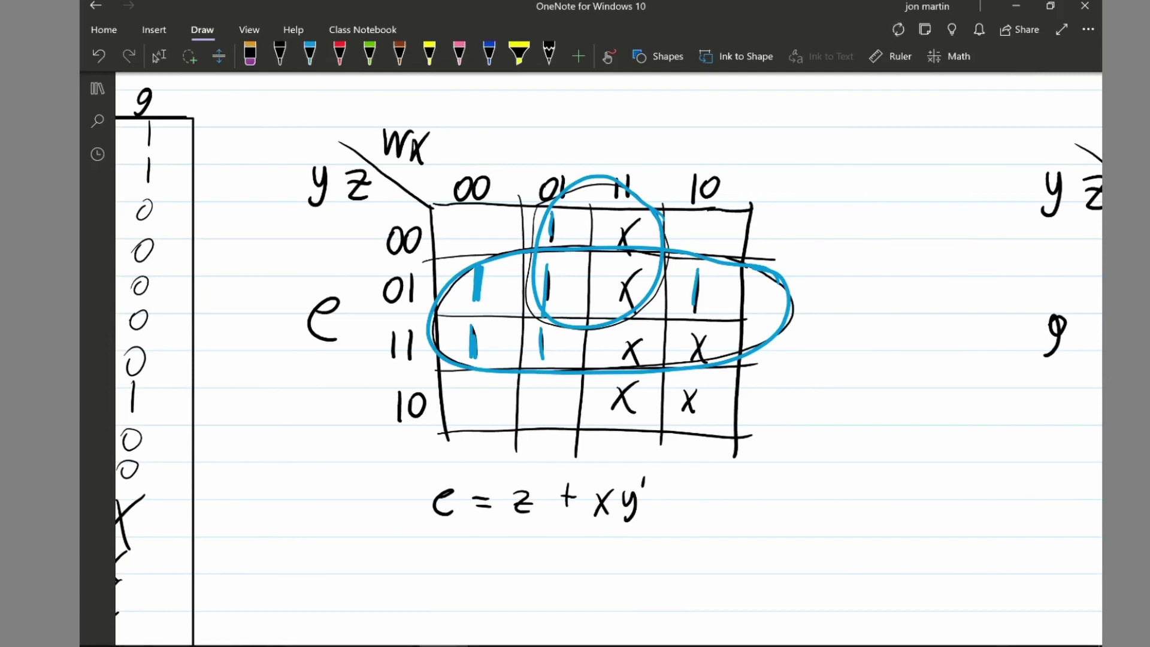
# - Circle the z bits of the 01 and 11 row labels of the e map in blue, and remove the marks
pyautogui.click(310, 54)
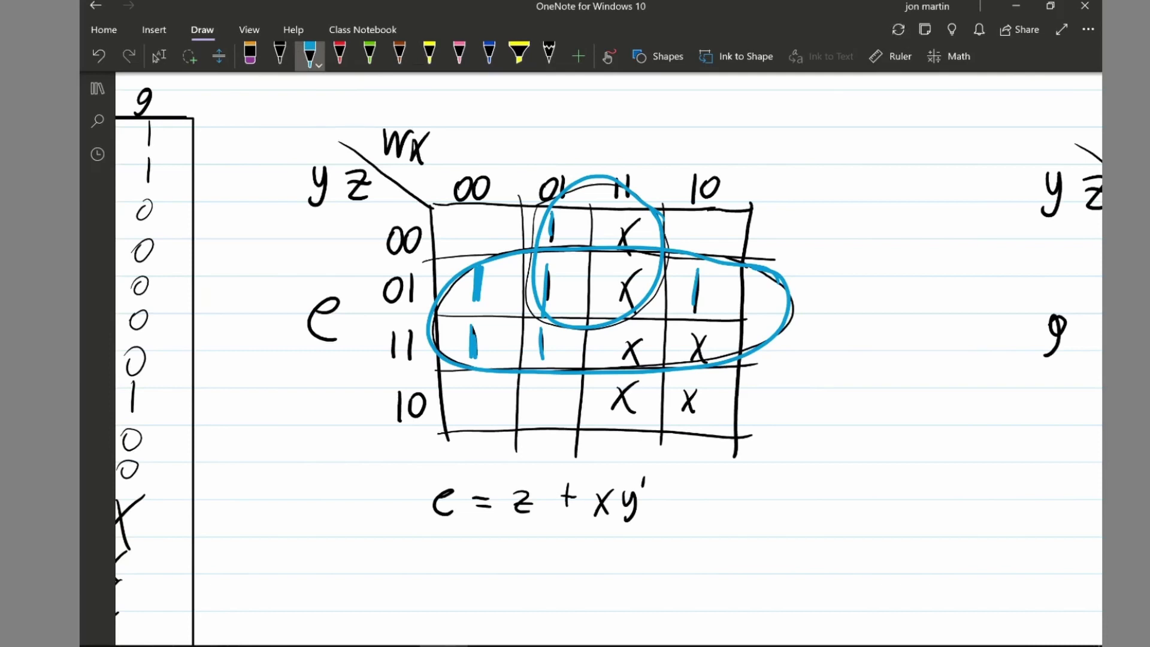
pyautogui.moveTo(399, 369)
pyautogui.mouseDown()
pyautogui.moveTo(407, 364)
pyautogui.moveTo(399, 382)
pyautogui.moveTo(400, 332)
pyautogui.moveTo(424, 347)
pyautogui.moveTo(407, 359)
pyautogui.mouseUp()
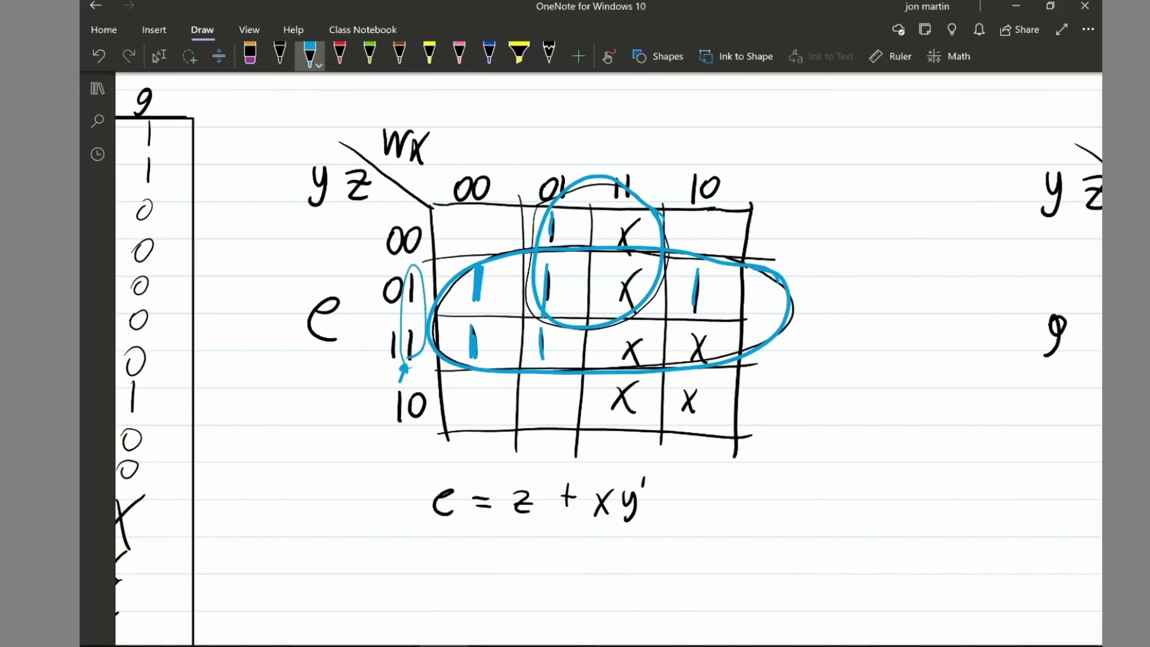
pyautogui.click(158, 56)
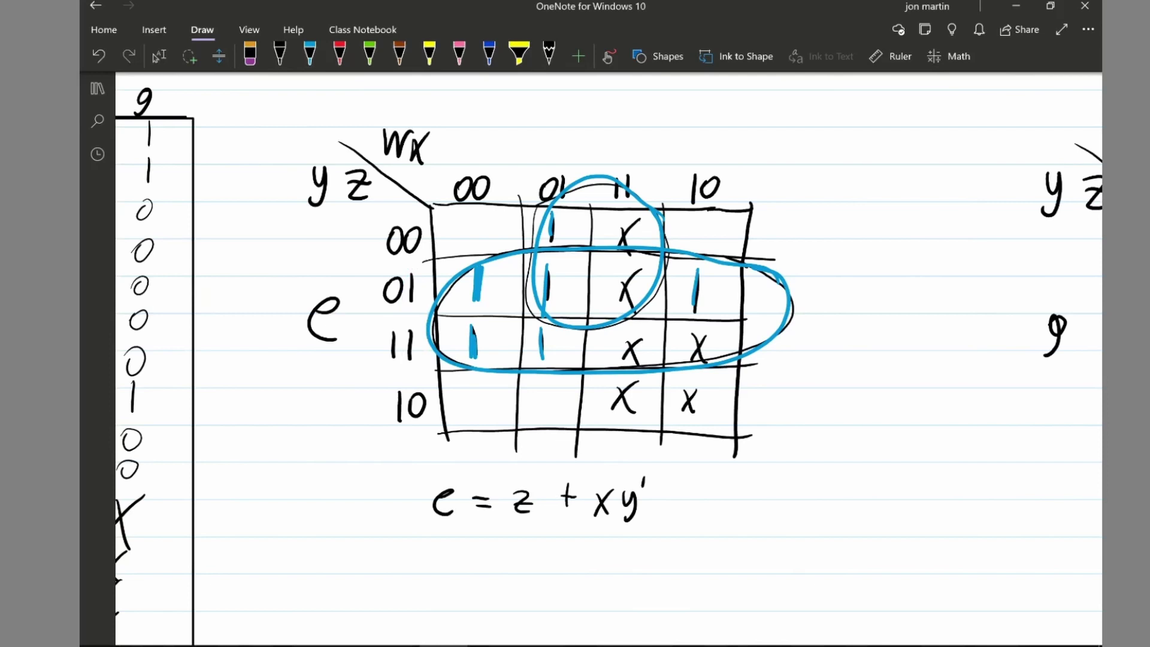
# - Point a blue arrow at the wide two-row group of the e map and underline the z term of the e equation
pyautogui.click(309, 56)
pyautogui.moveTo(818, 235)
pyautogui.mouseDown()
pyautogui.moveTo(792, 286)
pyautogui.moveTo(808, 274)
pyautogui.mouseUp()
pyautogui.moveTo(490, 527); pyautogui.dragTo(538, 527)
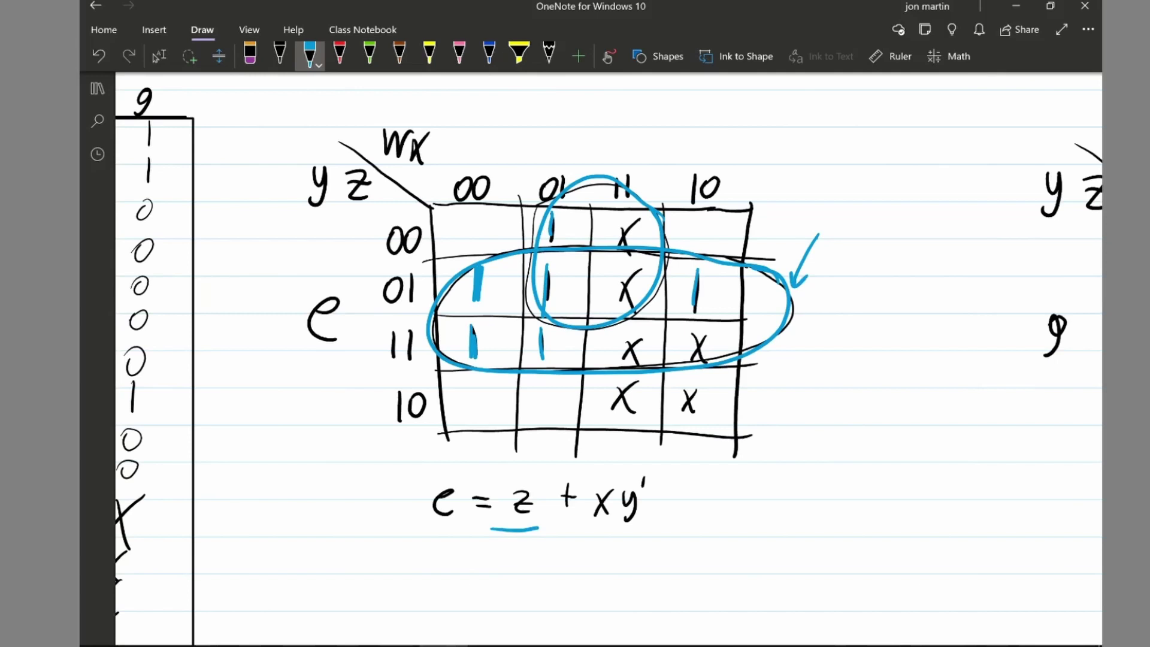
# - Underline the xy' term and mark the bits of column headings 01 and 11 and row labels 00 and 01 in blue
pyautogui.moveTo(576, 535); pyautogui.dragTo(629, 536)
pyautogui.moveTo(530, 152); pyautogui.dragTo(541, 177)
pyautogui.moveTo(596, 151)
pyautogui.mouseDown()
pyautogui.moveTo(610, 174)
pyautogui.moveTo(576, 168)
pyautogui.mouseUp()
pyautogui.moveTo(647, 142); pyautogui.dragTo(643, 159)
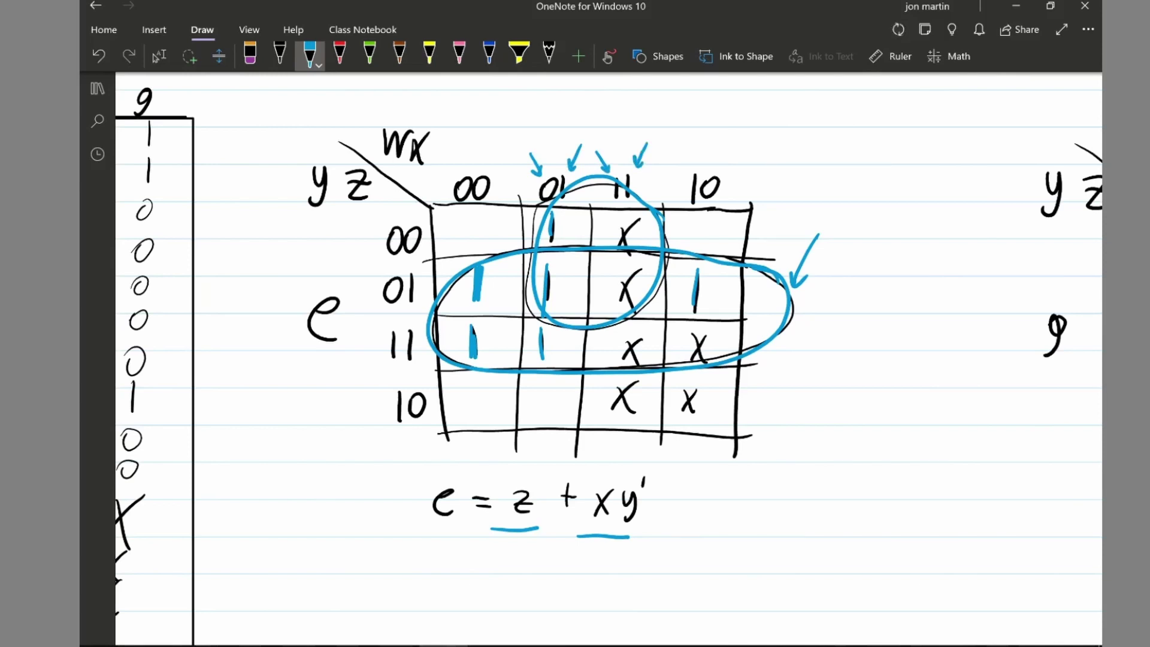
pyautogui.moveTo(376, 213)
pyautogui.mouseDown()
pyautogui.moveTo(387, 229)
pyautogui.moveTo(378, 274)
pyautogui.mouseUp()
pyautogui.moveTo(623, 196)
pyautogui.mouseDown()
pyautogui.moveTo(619, 186)
pyautogui.moveTo(638, 192)
pyautogui.mouseUp()
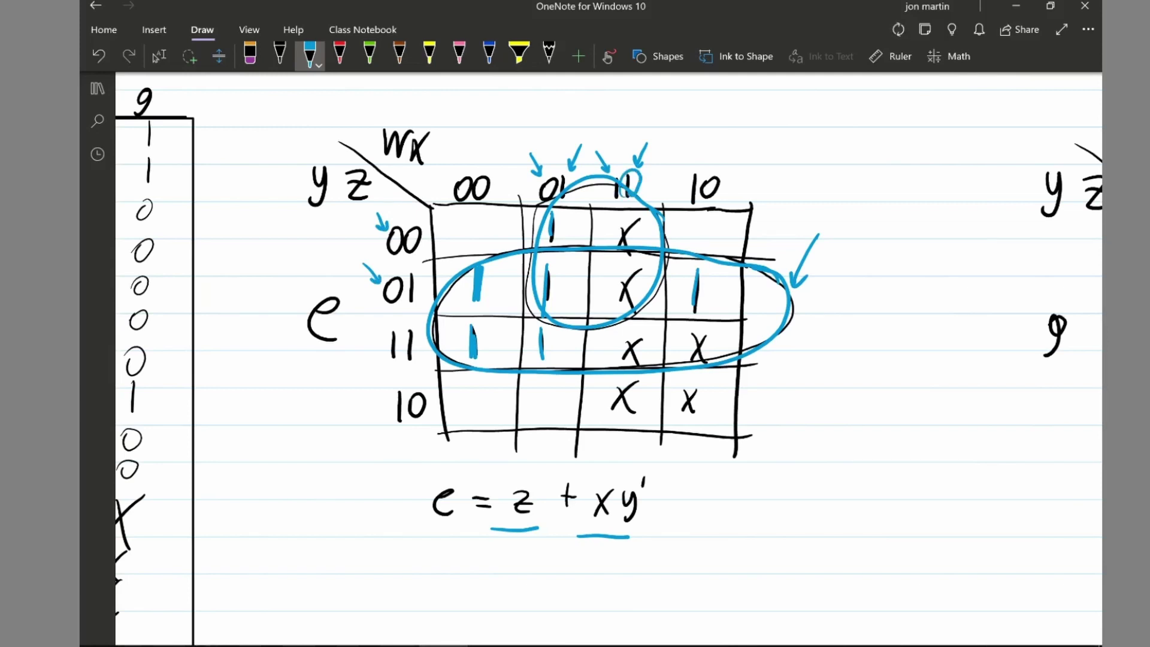
# - Erase the blue arrows, both term underlines and the blue outline of the upper 2x2 group from the e map
pyautogui.moveTo(646, 146)
pyautogui.mouseDown()
pyautogui.moveTo(628, 186)
pyautogui.moveTo(535, 163)
pyautogui.mouseUp()
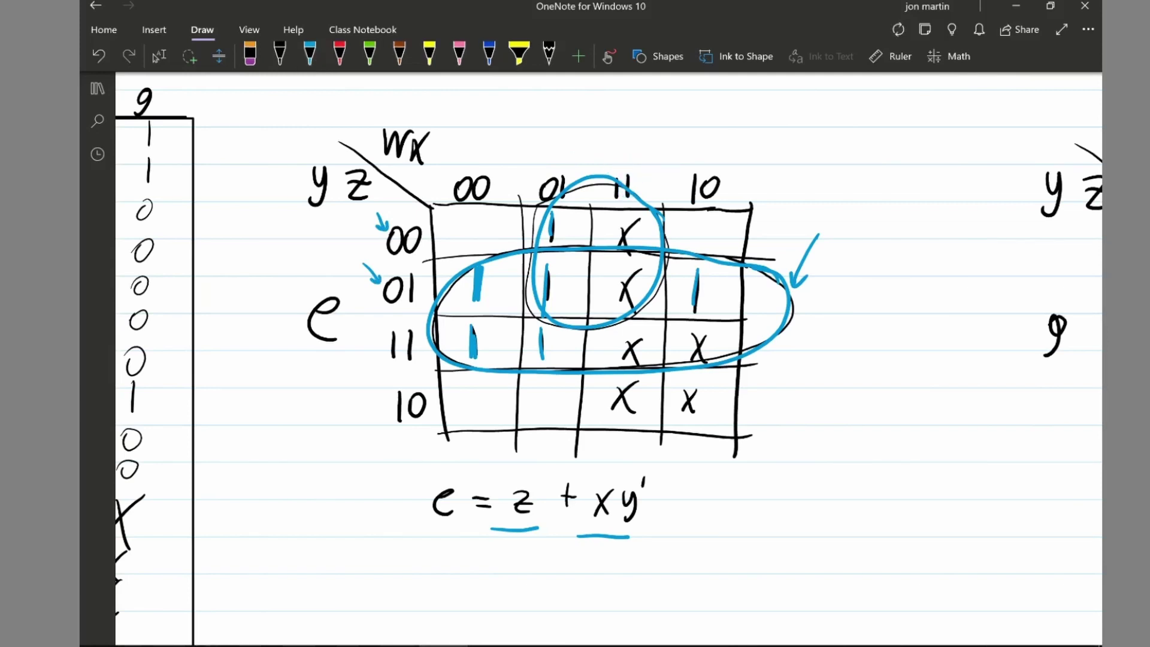
pyautogui.moveTo(629, 536)
pyautogui.mouseDown()
pyautogui.moveTo(514, 529)
pyautogui.moveTo(638, 524)
pyautogui.moveTo(579, 531)
pyautogui.mouseUp()
pyautogui.click(310, 55)
pyautogui.moveTo(815, 238); pyautogui.dragTo(794, 284)
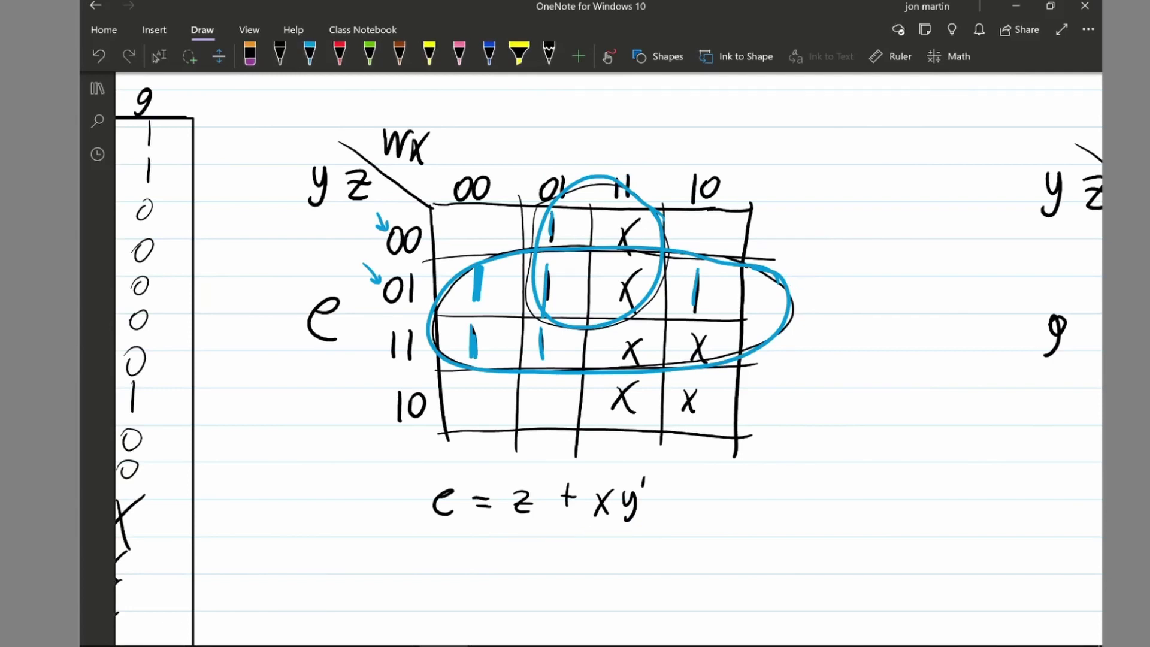
pyautogui.moveTo(634, 185); pyautogui.dragTo(662, 264)
pyautogui.moveTo(380, 219); pyautogui.dragTo(372, 277)
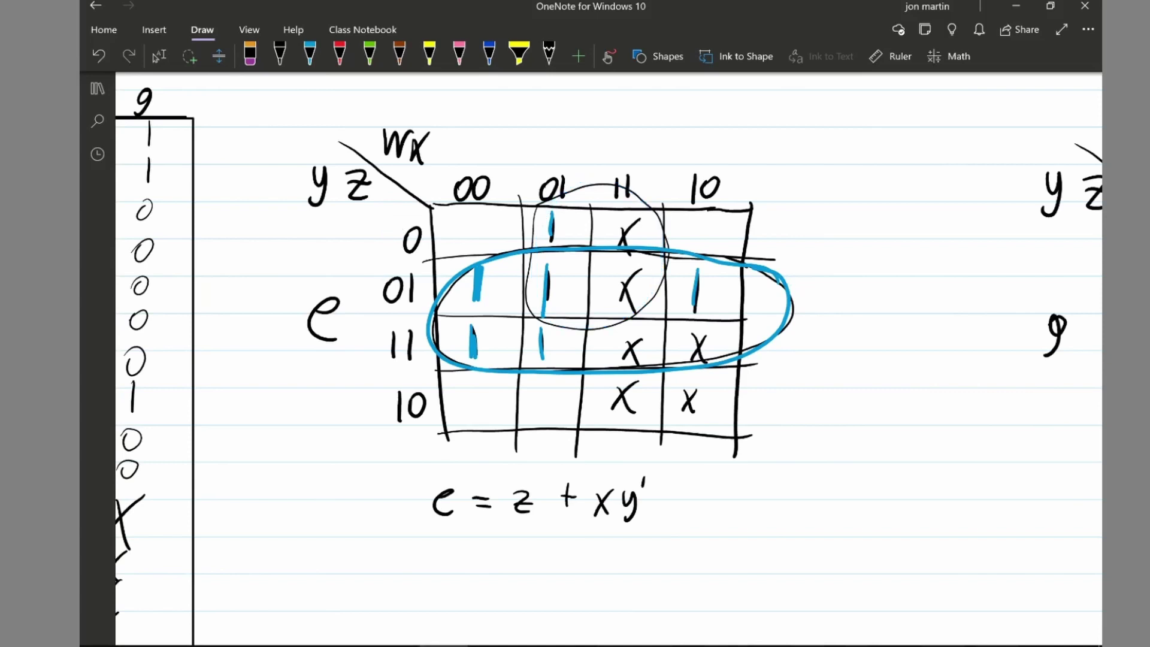
# - Lasso the g map together with its equation and move it closer to the e map
pyautogui.scroll(-4, 575, 359)
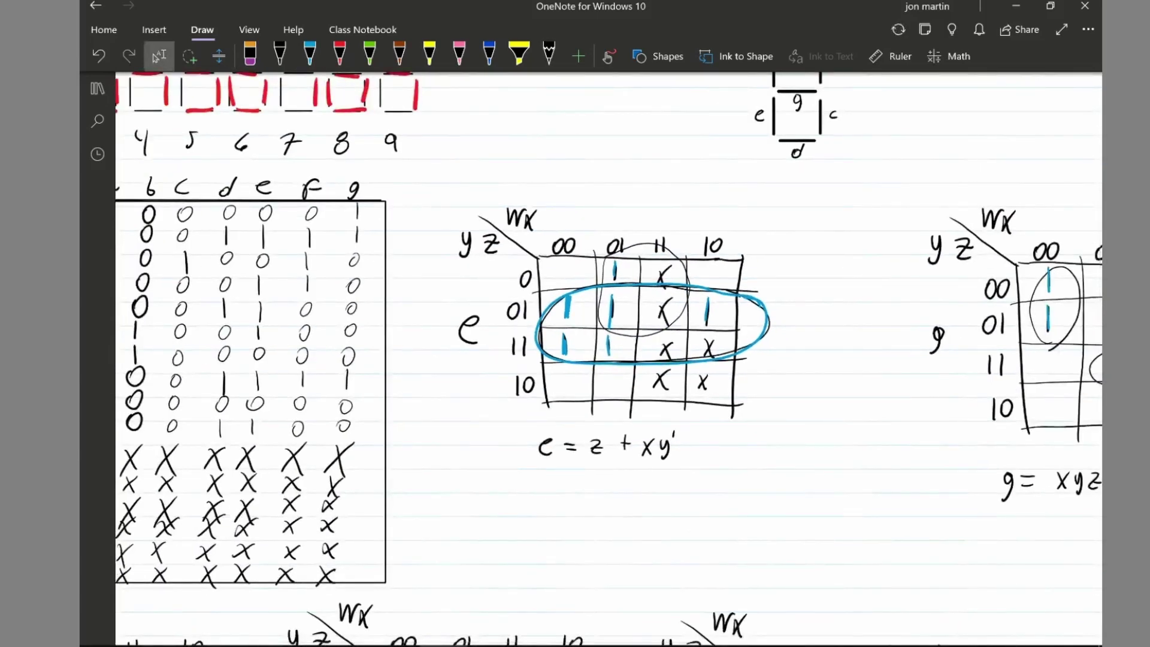
pyautogui.scroll(-5, 575, 359)
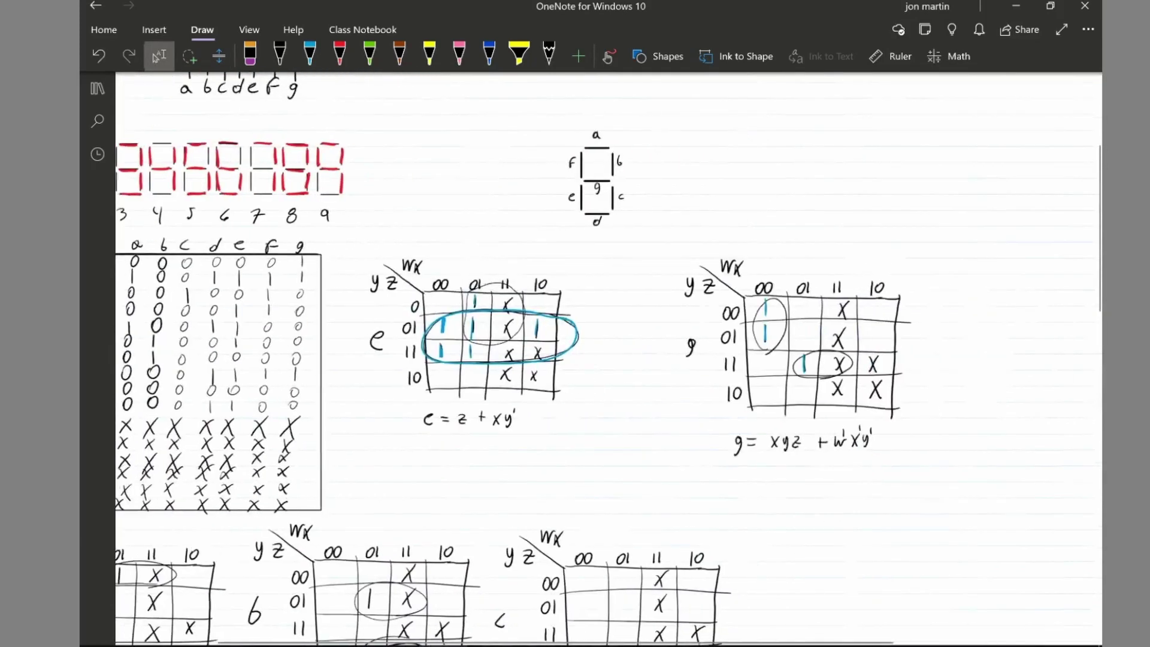
pyautogui.hscroll(3, 575, 359)
pyautogui.click(189, 55)
pyautogui.moveTo(868, 428)
pyautogui.mouseDown()
pyautogui.moveTo(659, 478)
pyautogui.moveTo(605, 251)
pyautogui.moveTo(647, 491)
pyautogui.mouseUp()
pyautogui.moveTo(698, 352); pyautogui.dragTo(629, 352)
pyautogui.hscroll(-5, 892, 351)
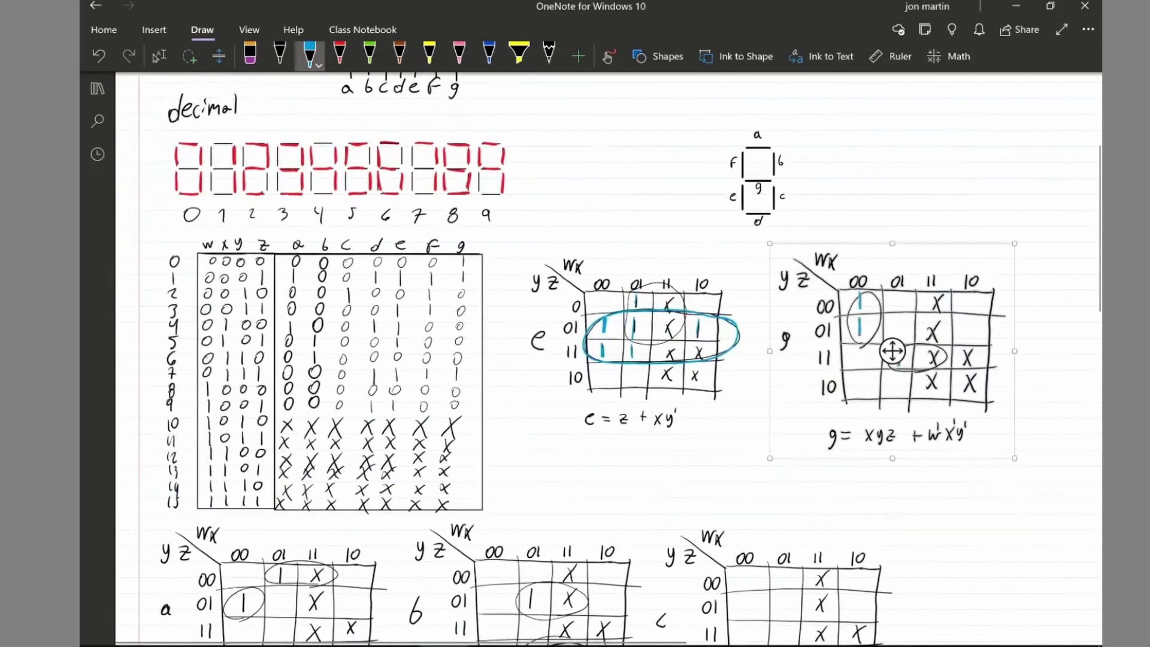
# - Examine the list of equations a to g and their color-marked shared terms
pyautogui.scroll(-4, 680, 270)
pyautogui.scroll(4, 679, 495)
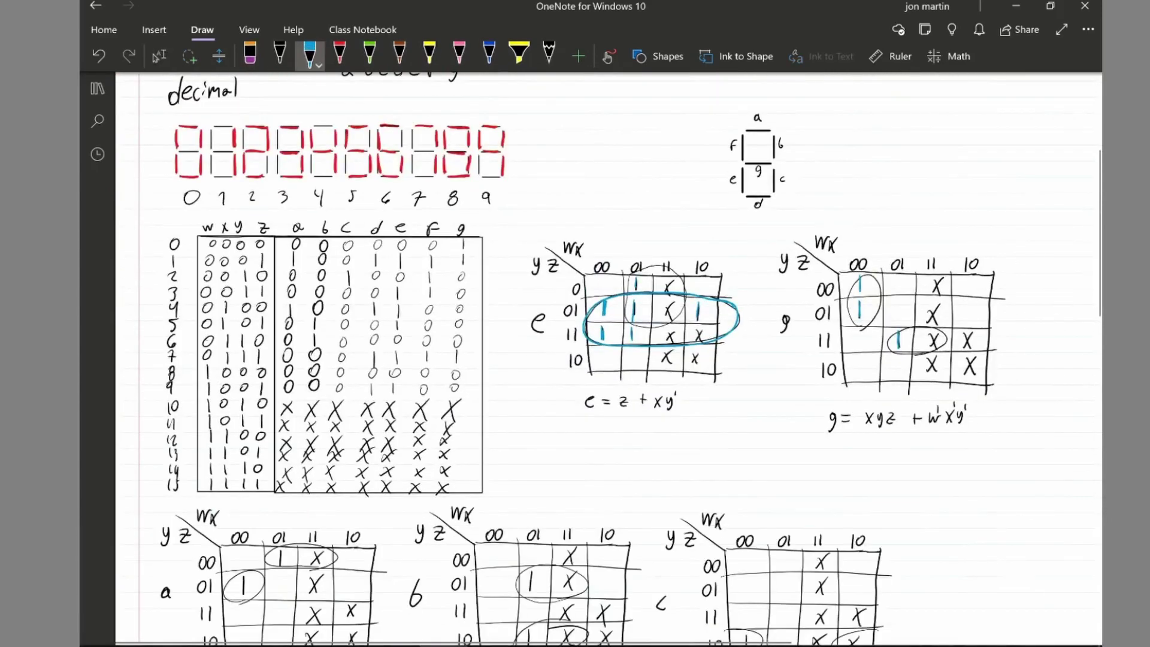
pyautogui.scroll(-12, 599, 359)
pyautogui.click(159, 56)
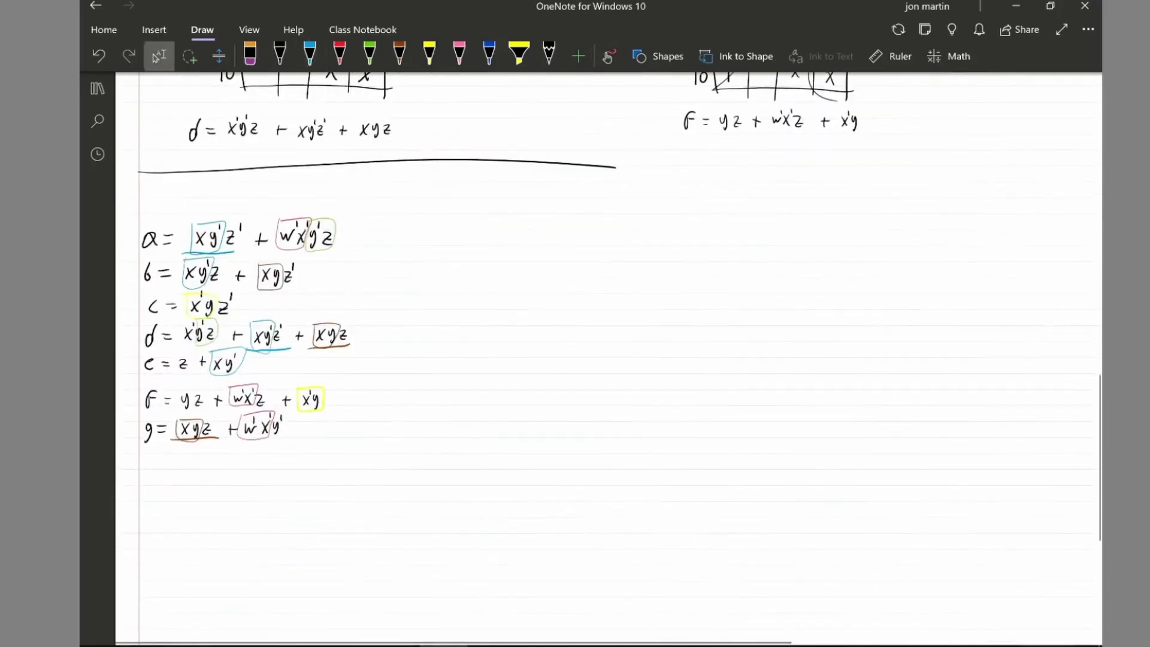
pyautogui.scroll(5, 335, 336)
pyautogui.scroll(-2, 335, 335)
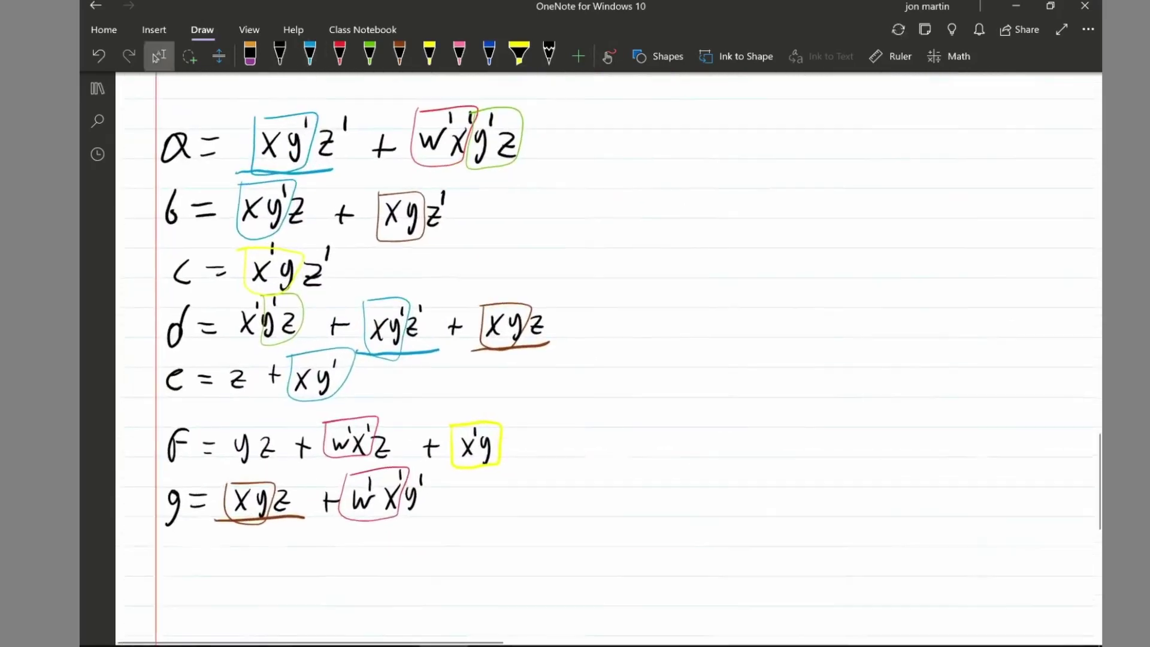
pyautogui.scroll(1, 599, 360)
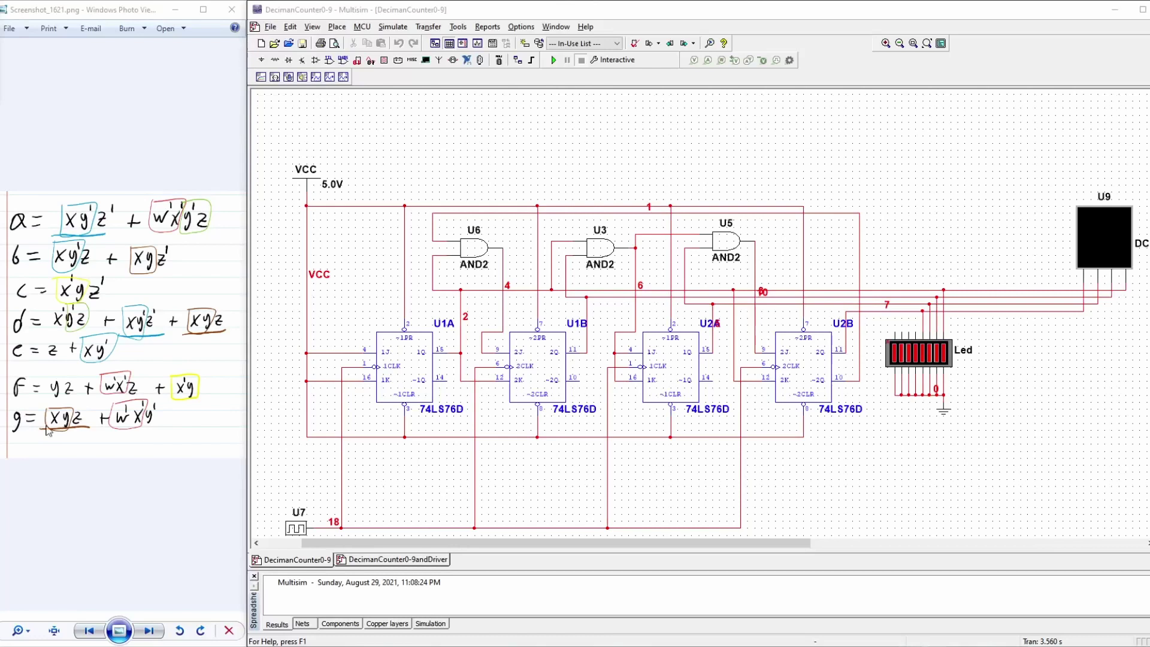
# - Switch to the DecimanCounter0-9 schematic in Multisim and select the flip-flops U1A, U1B, U2A and U2B in turn
pyautogui.click(894, 509)
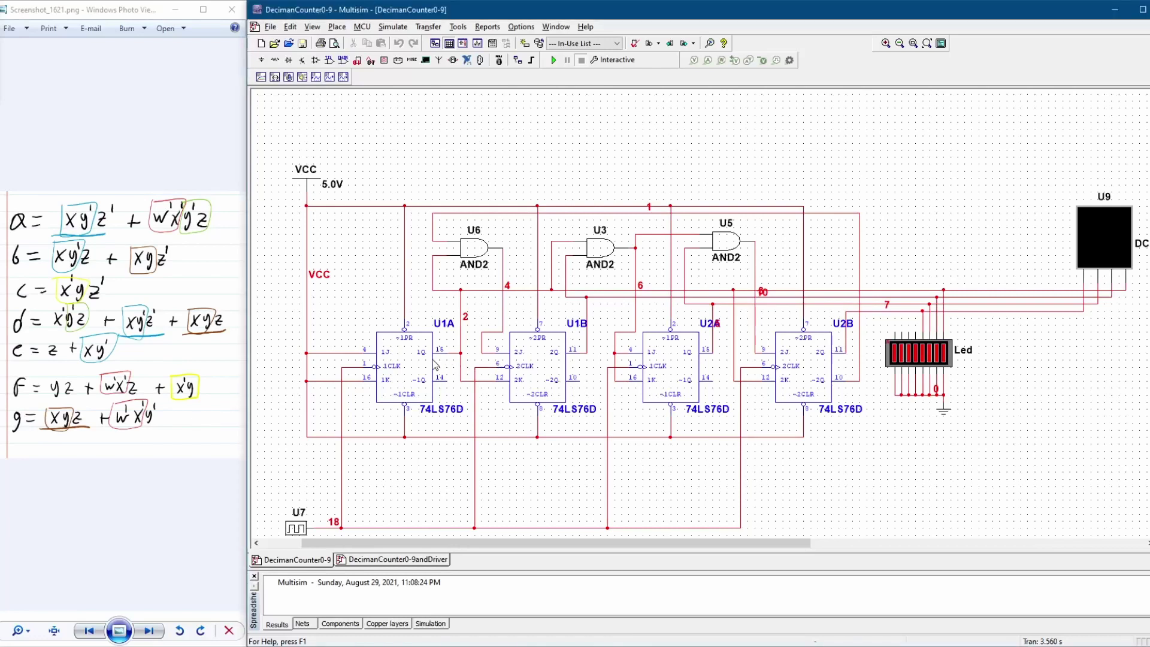
pyautogui.click(413, 363)
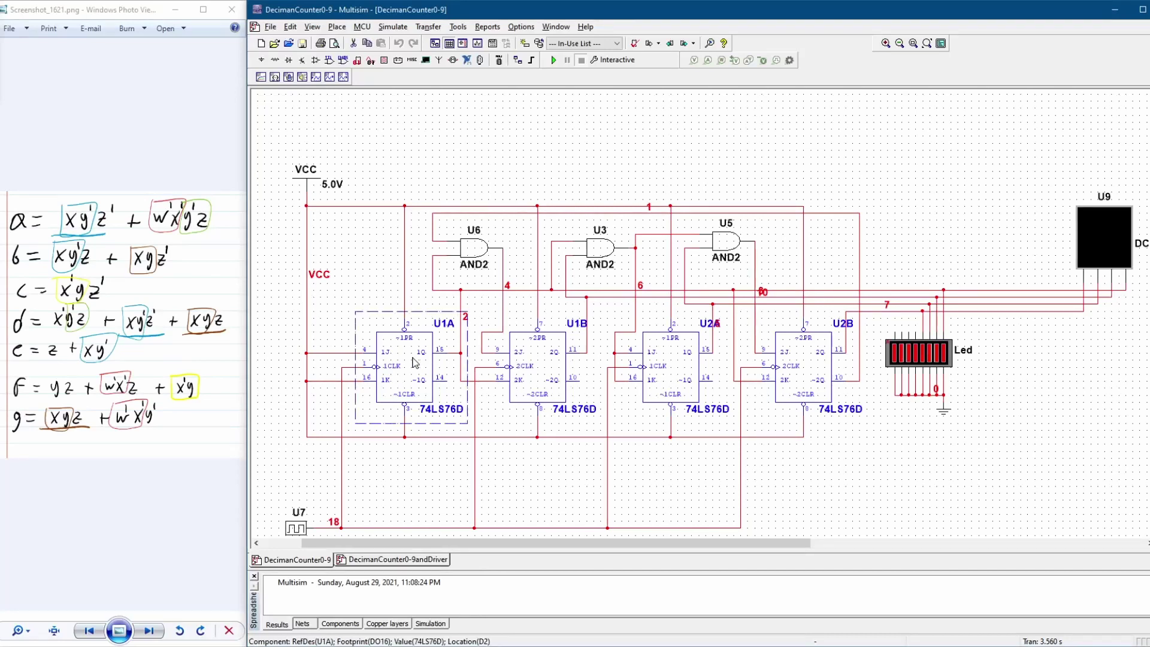
pyautogui.click(535, 364)
pyautogui.click(674, 368)
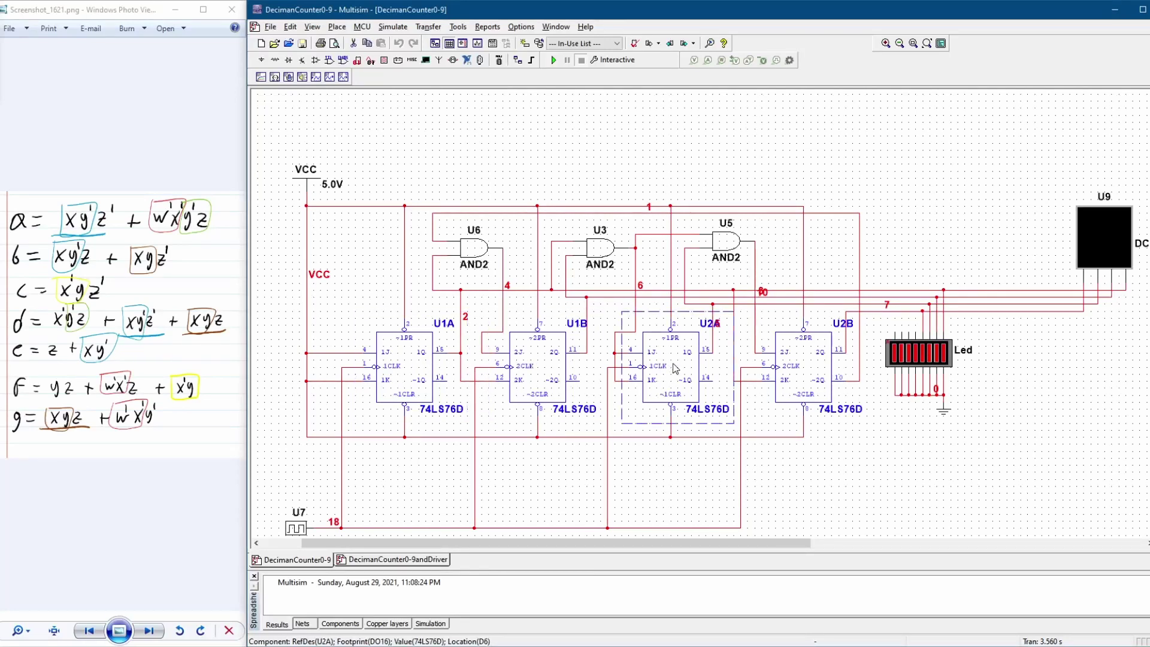
pyautogui.click(830, 377)
# - Go back through the counter's stages, selecting the flip-flops U2A, U1B and U1A in turn
pyautogui.moveTo(780, 549); pyautogui.dragTo(810, 549)
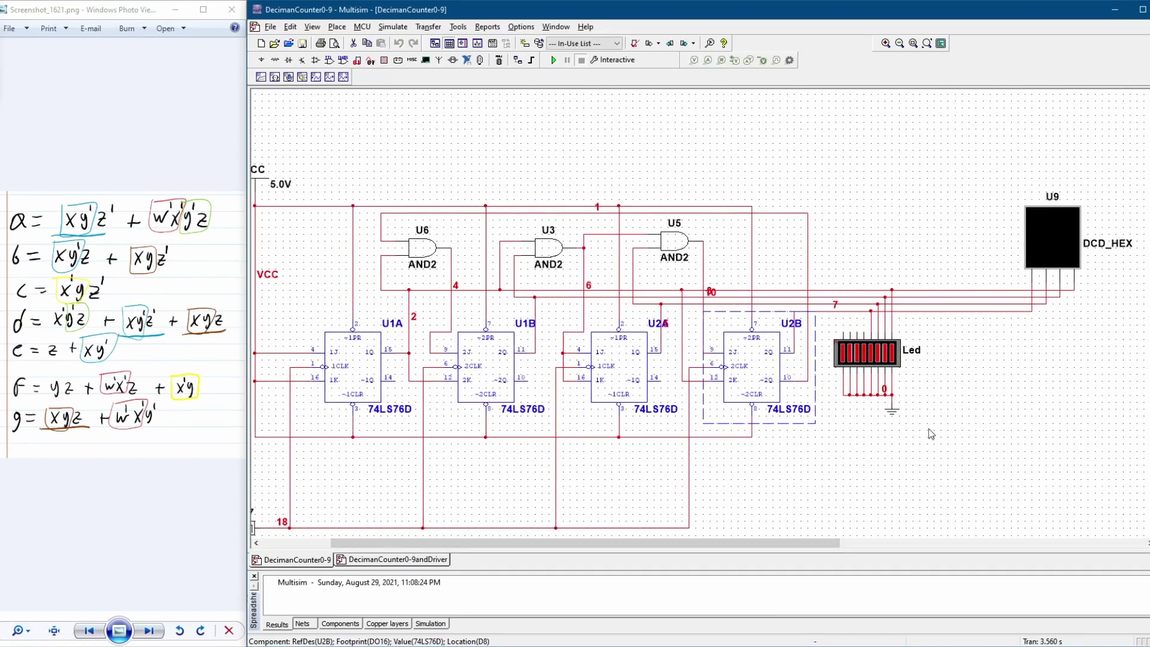
pyautogui.scroll(1, 932, 431)
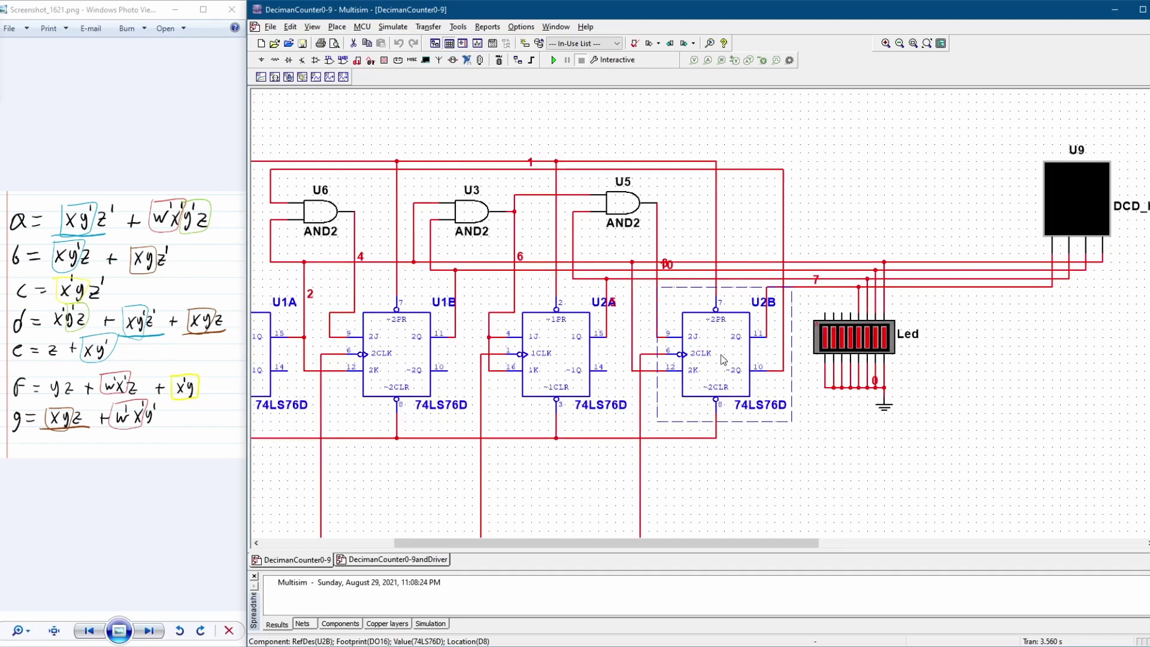
pyautogui.moveTo(688, 544); pyautogui.dragTo(588, 544)
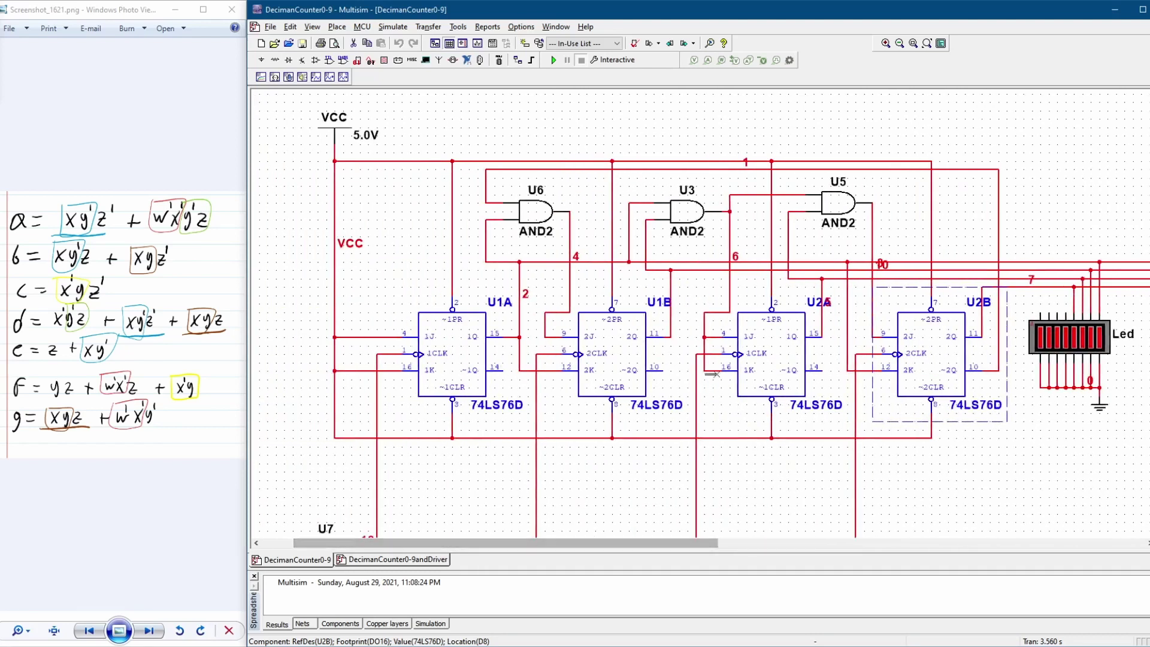
pyautogui.click(764, 358)
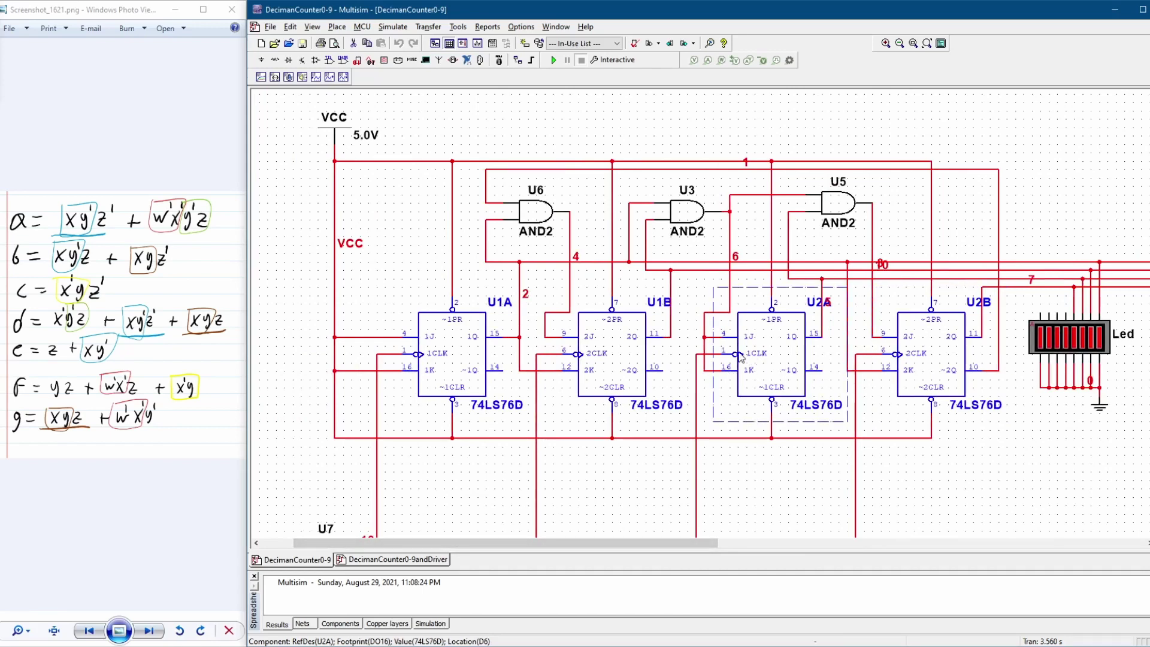
pyautogui.click(609, 347)
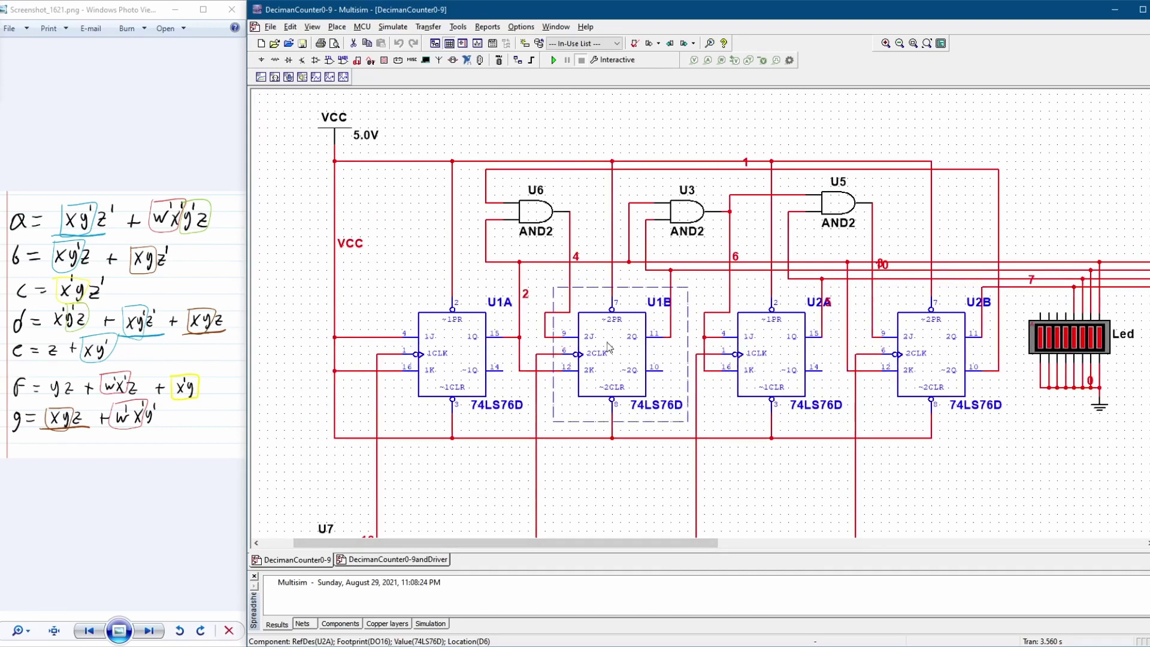
pyautogui.click(459, 353)
# - Select the DCD_HEX display U9 wired to the counter outputs
pyautogui.moveTo(549, 542); pyautogui.dragTo(637, 538)
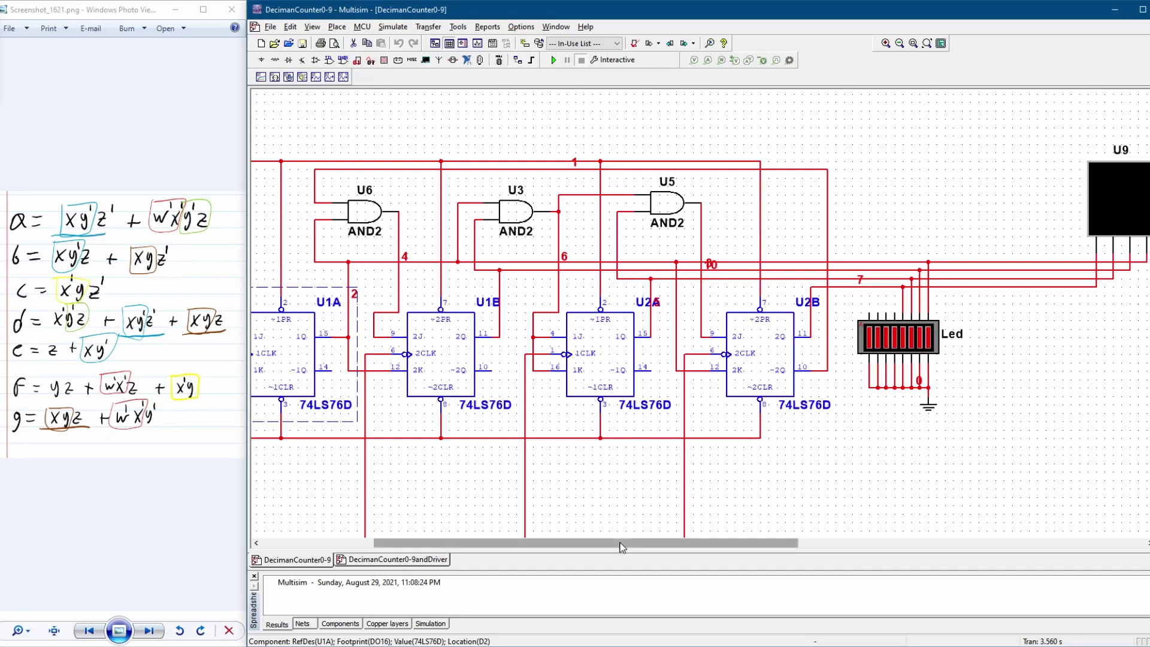
pyautogui.moveTo(621, 543); pyautogui.dragTo(759, 544)
pyautogui.click(832, 205)
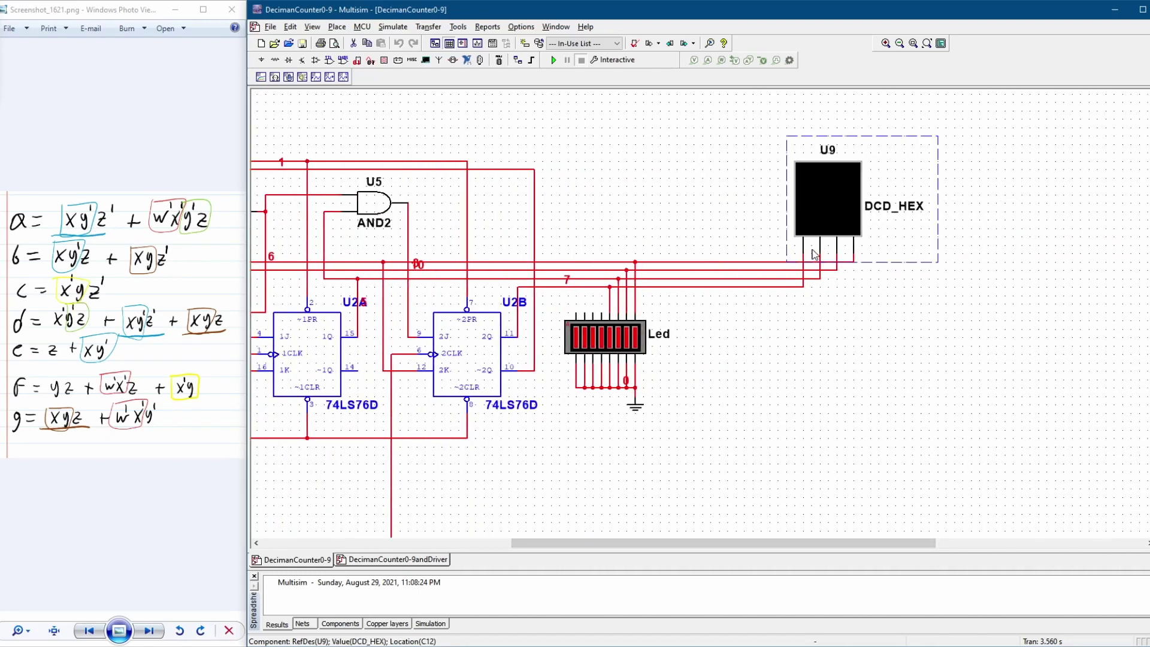
# - Select the DCD_HEX display U9, followed by the four counter output wires feeding it
pyautogui.click(700, 231)
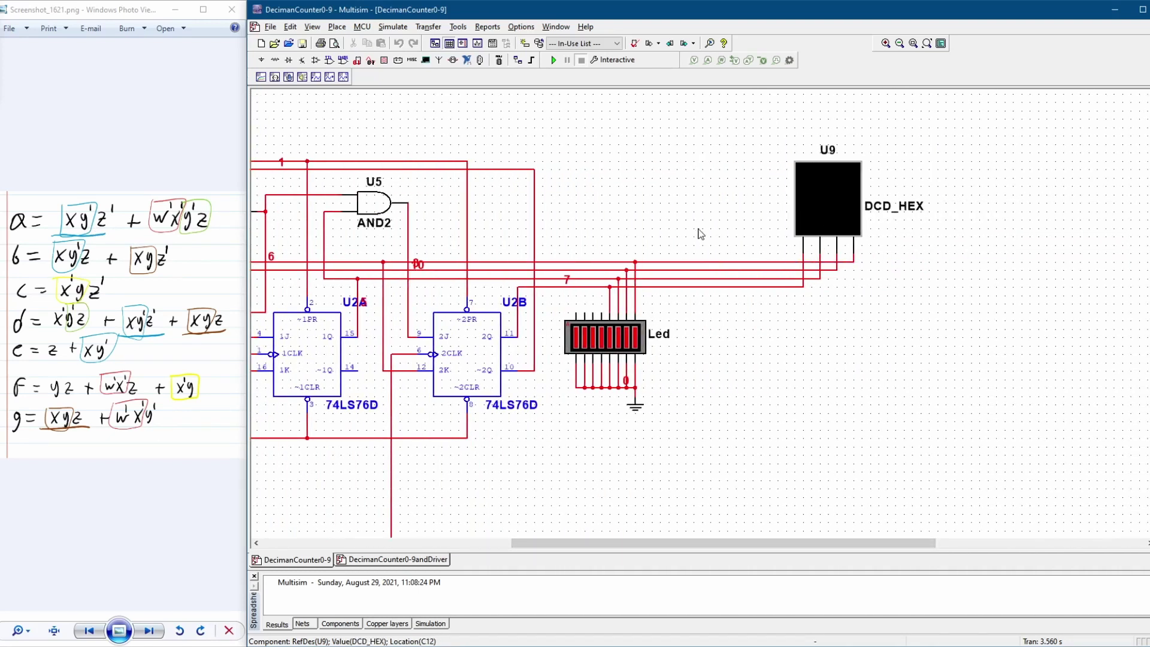
pyautogui.click(821, 214)
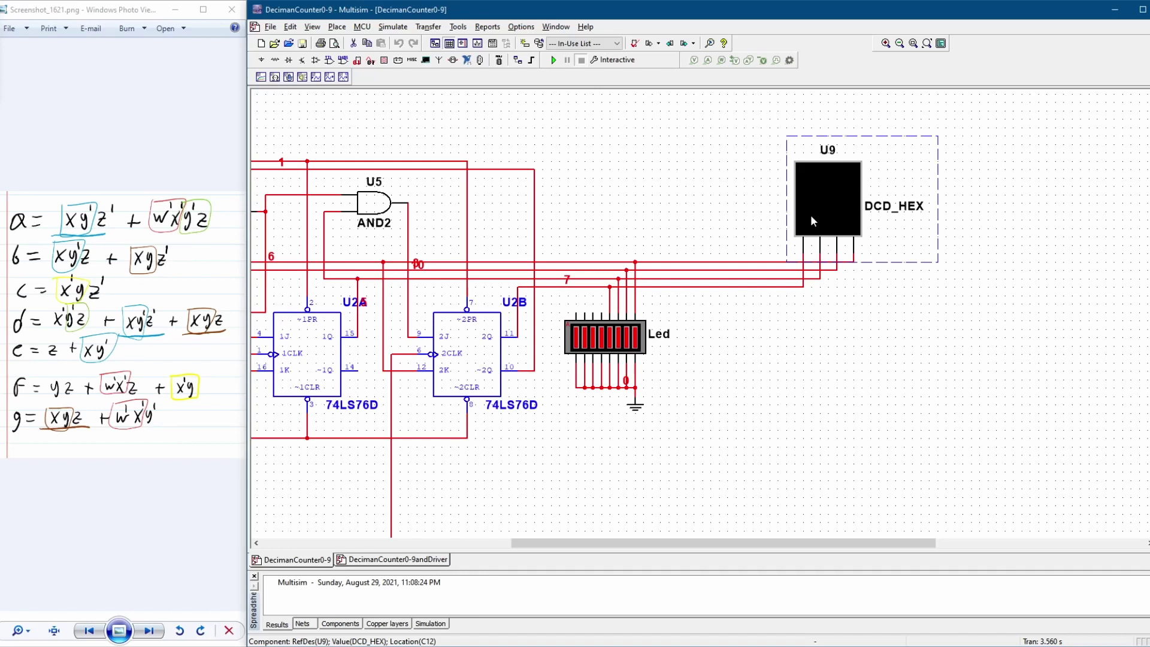
pyautogui.moveTo(717, 242); pyautogui.dragTo(720, 301)
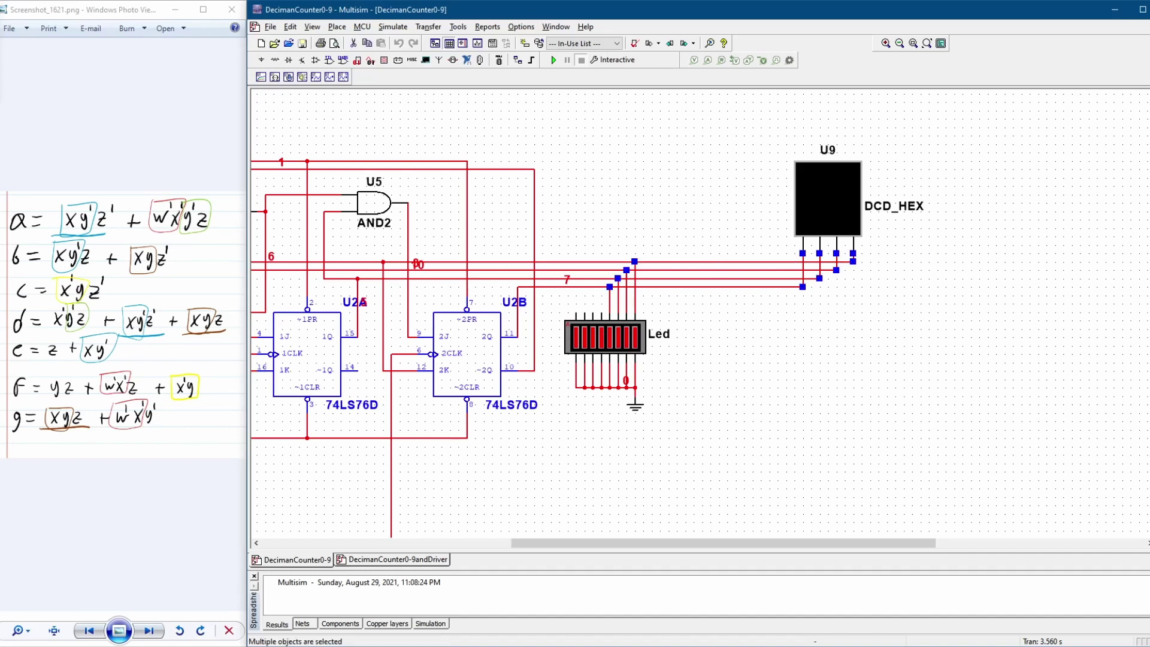
# - Switch to the DecimanCounter0-9andDriver schematic and select the common-anode 7-segment display U8
pyautogui.hotkey('ctrl', 'Tab')
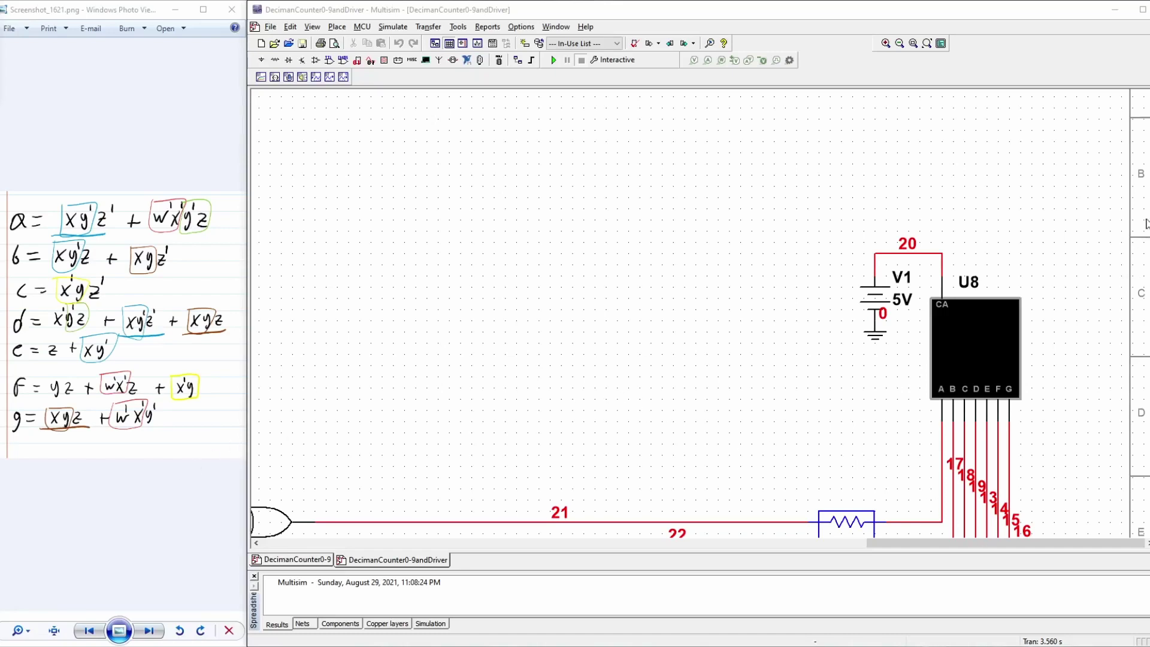
pyautogui.scroll(-3, 689, 312)
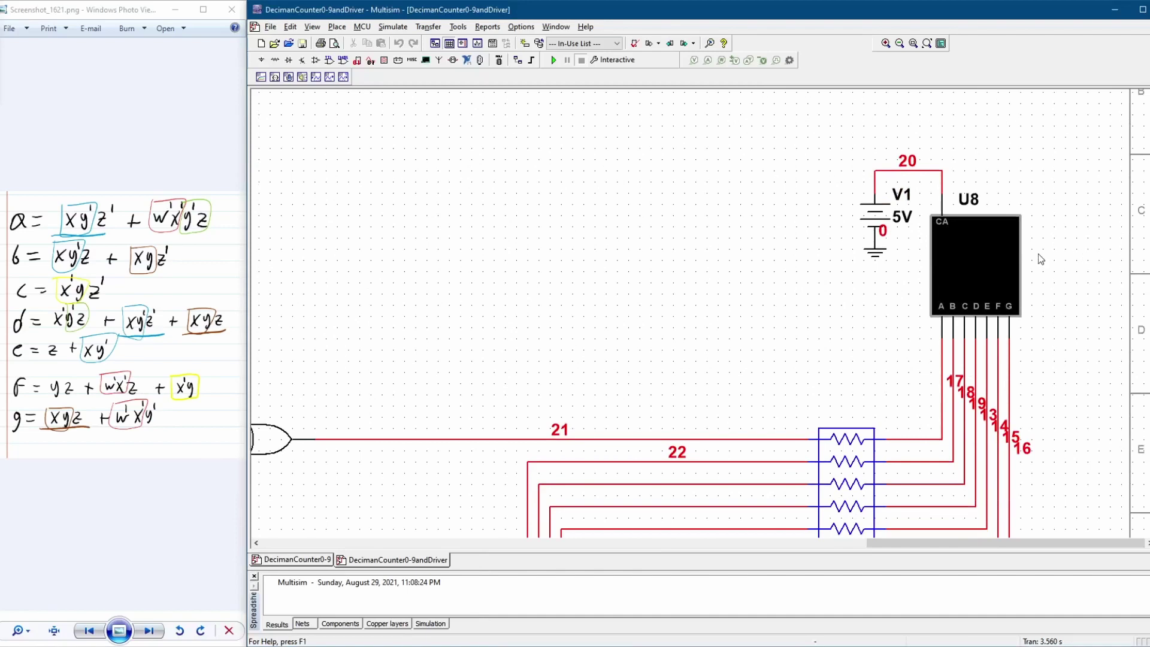
pyautogui.click(977, 263)
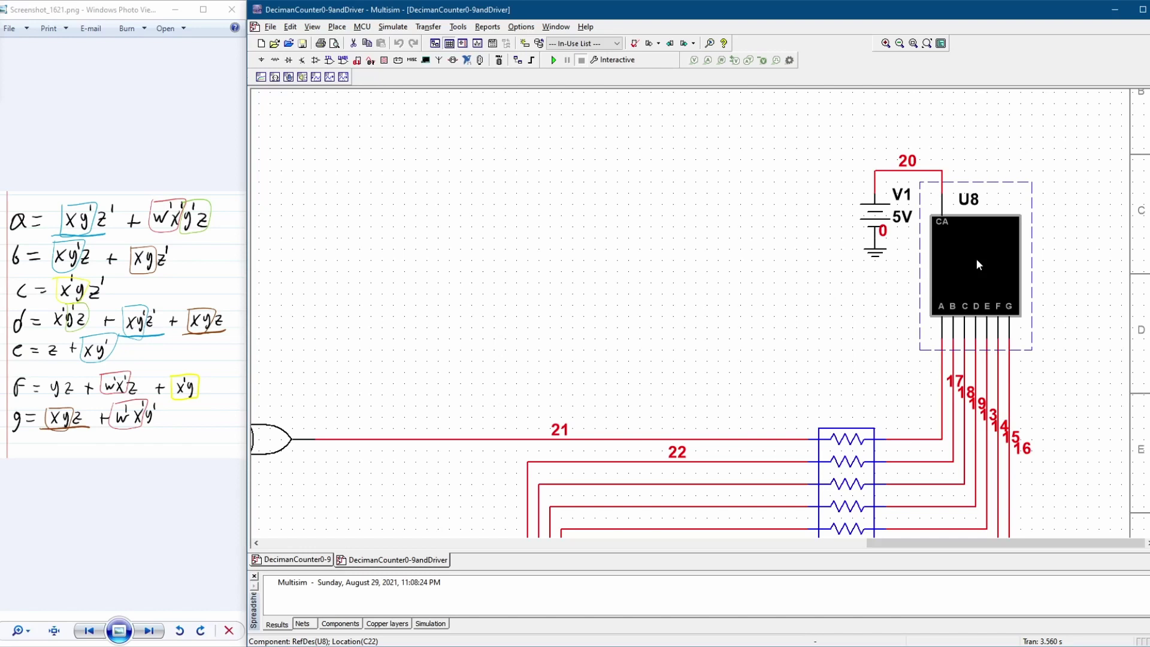
pyautogui.click(851, 344)
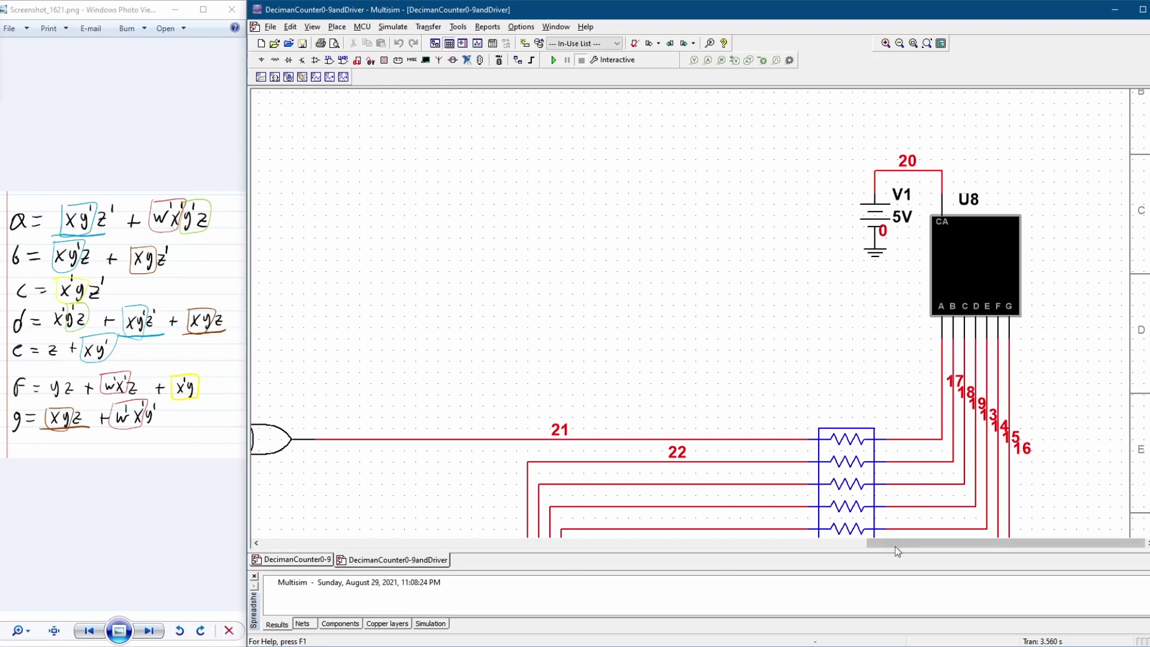
# - Locate the counter's flip-flops in the driver schematic and move U1A slightly upward
pyautogui.moveTo(929, 545); pyautogui.dragTo(736, 546)
pyautogui.scroll(-3, 699, 312)
pyautogui.scroll(3, 855, 510)
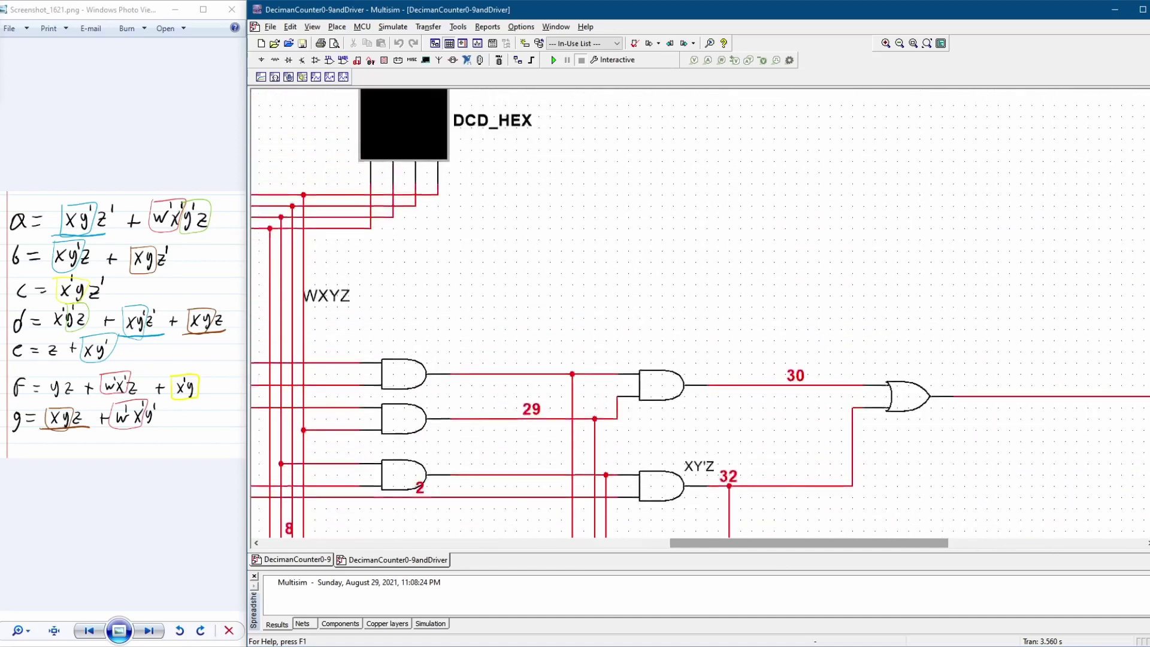
pyautogui.moveTo(854, 548); pyautogui.dragTo(561, 546)
pyautogui.scroll(-1, 812, 467)
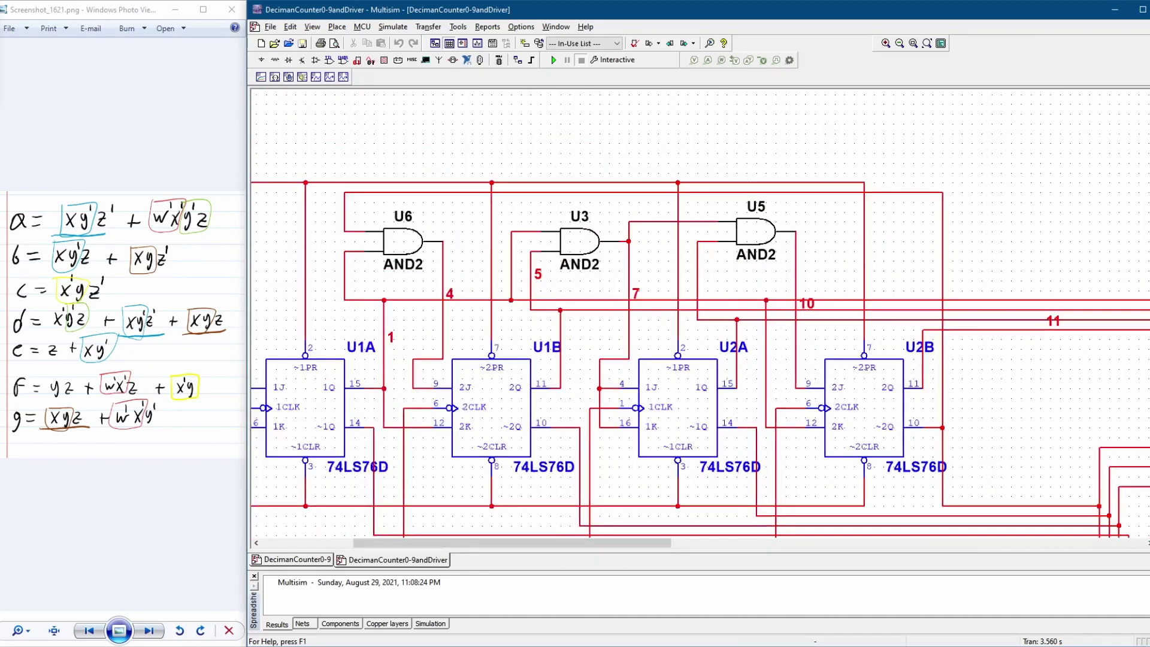
pyautogui.scroll(-2, 699, 318)
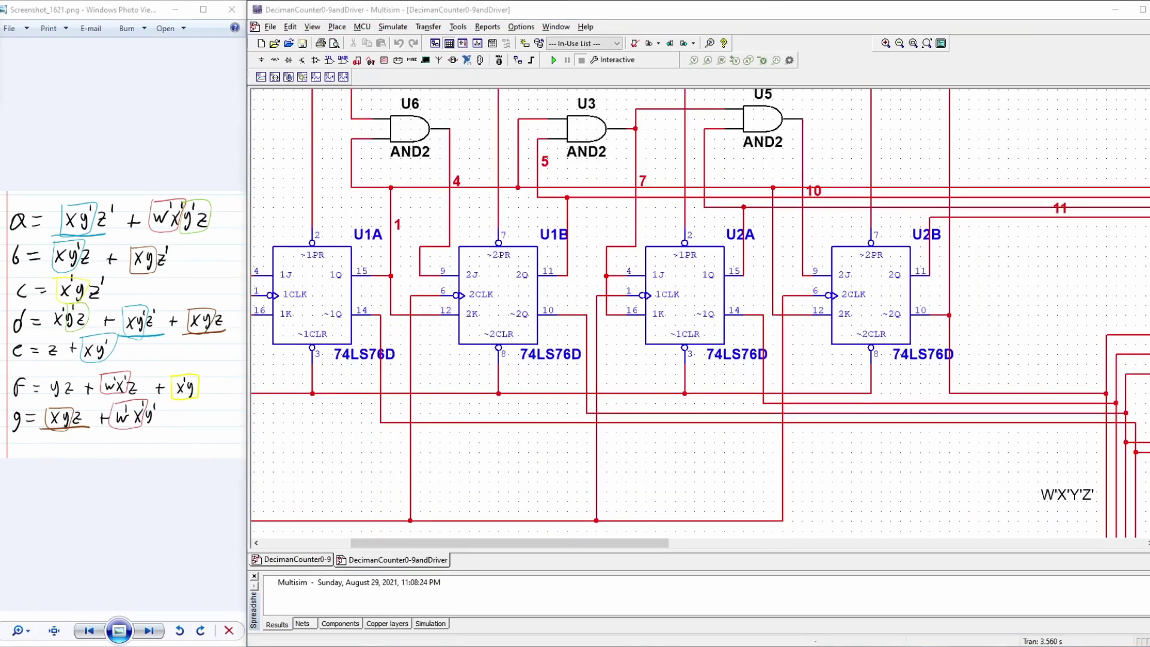
pyautogui.scroll(-1, 675, 487)
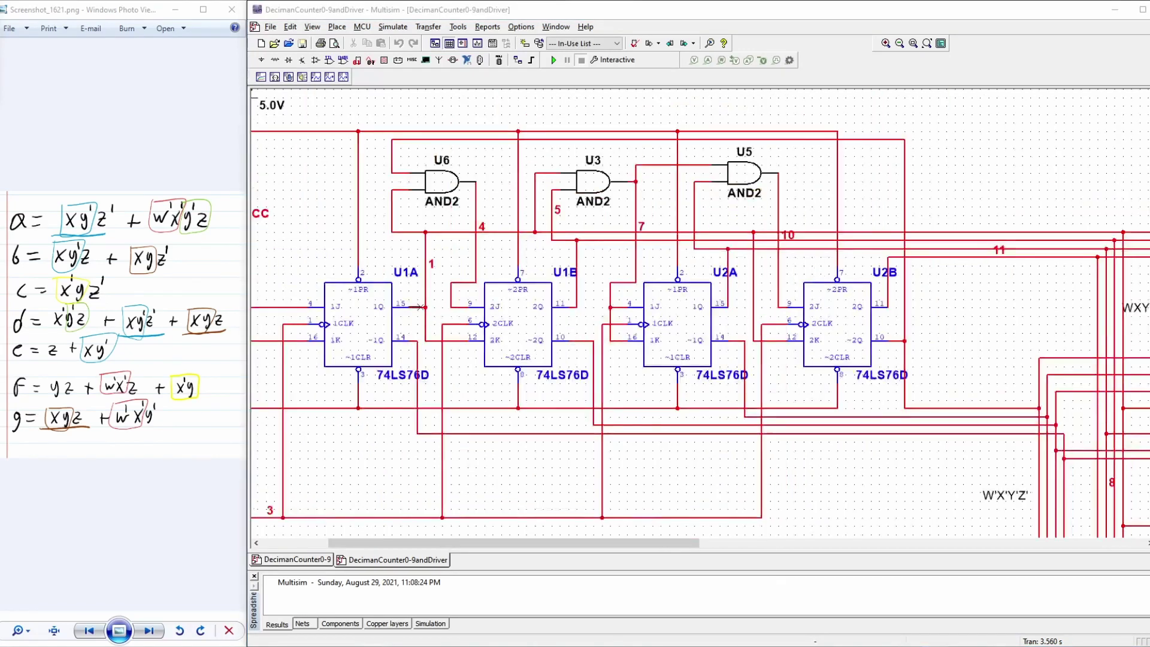
pyautogui.moveTo(369, 318); pyautogui.dragTo(370, 309)
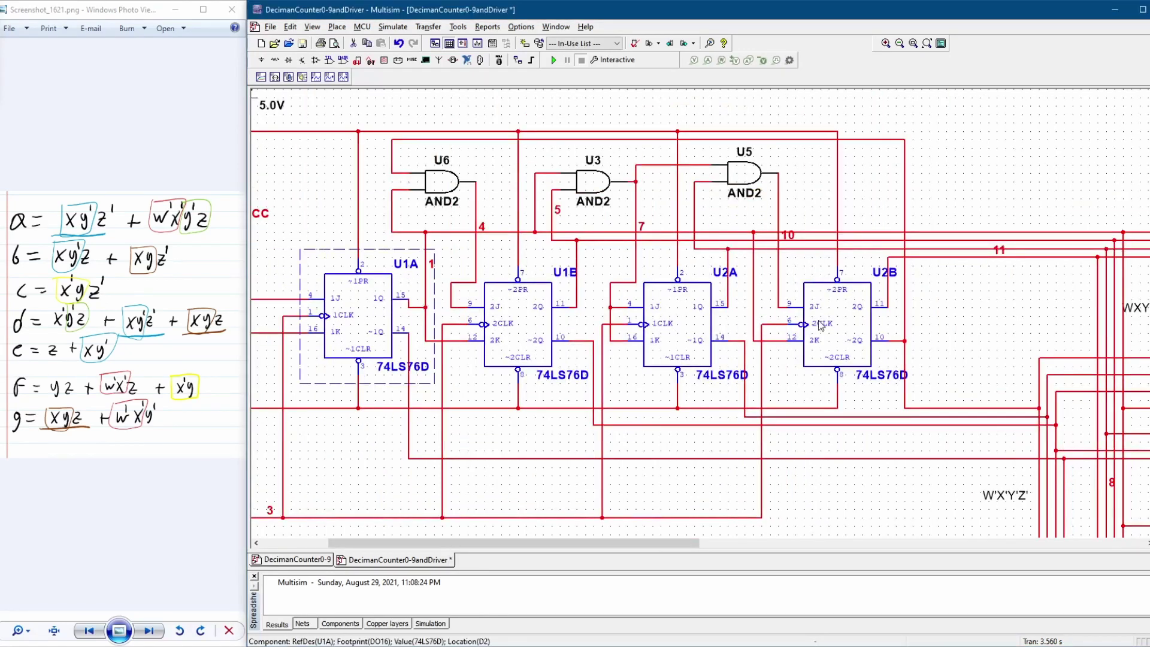
pyautogui.click(967, 332)
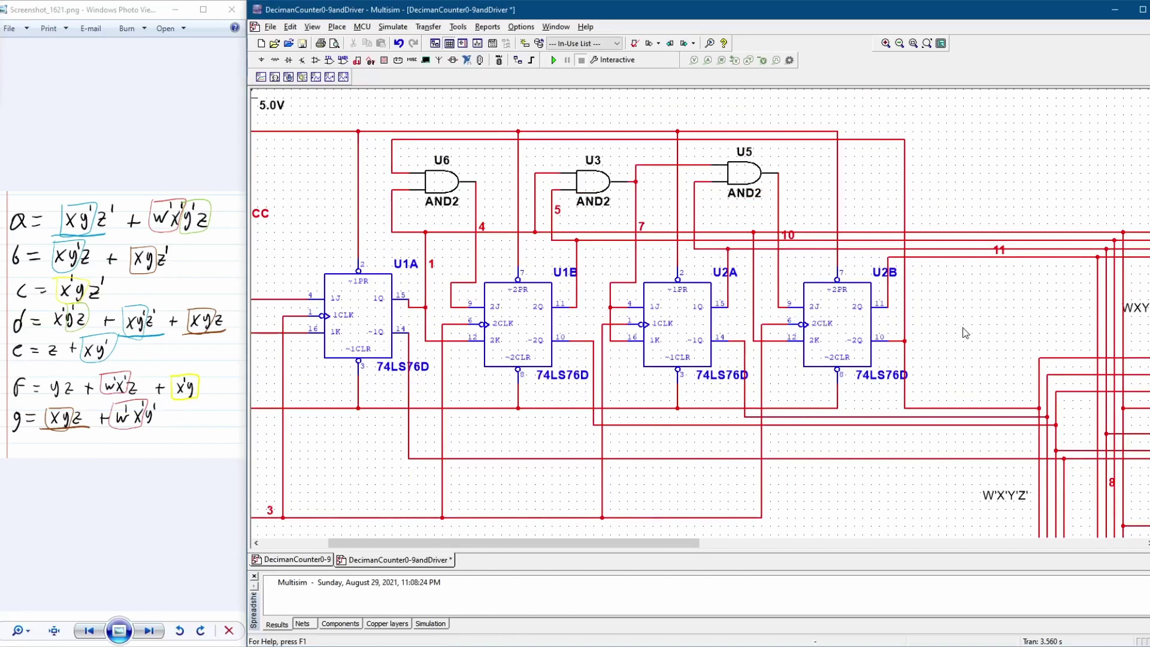
# - Select the flip-flops U2B, U2A, U1B and U1A in turn in the driver schematic
pyautogui.click(844, 330)
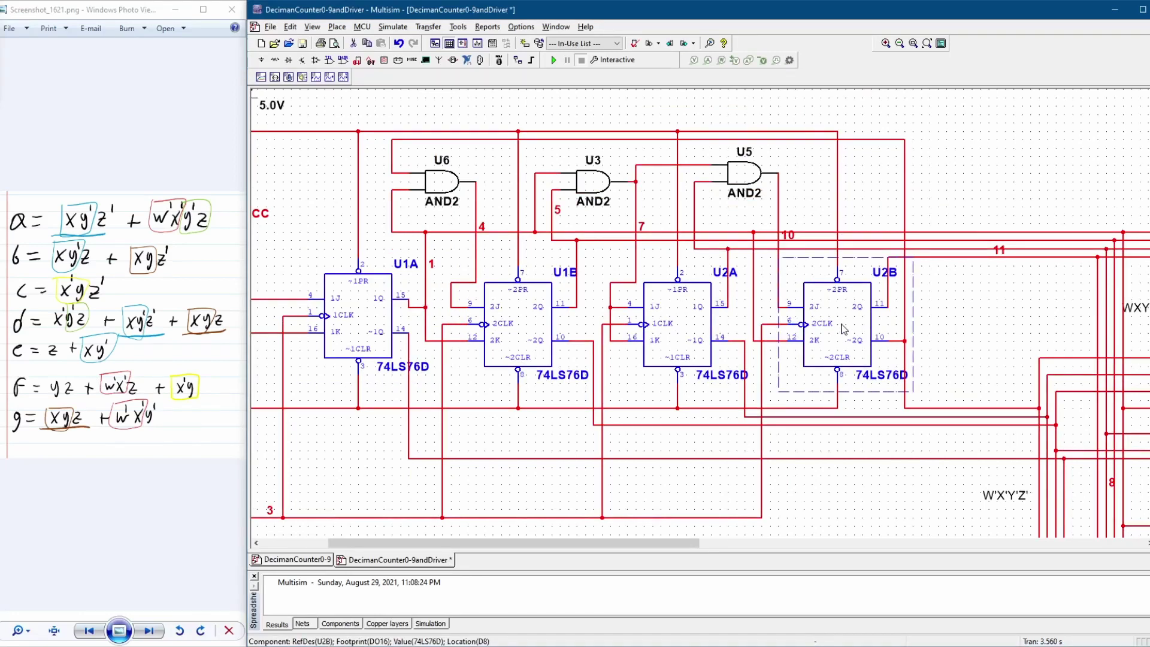
pyautogui.click(669, 324)
pyautogui.click(519, 328)
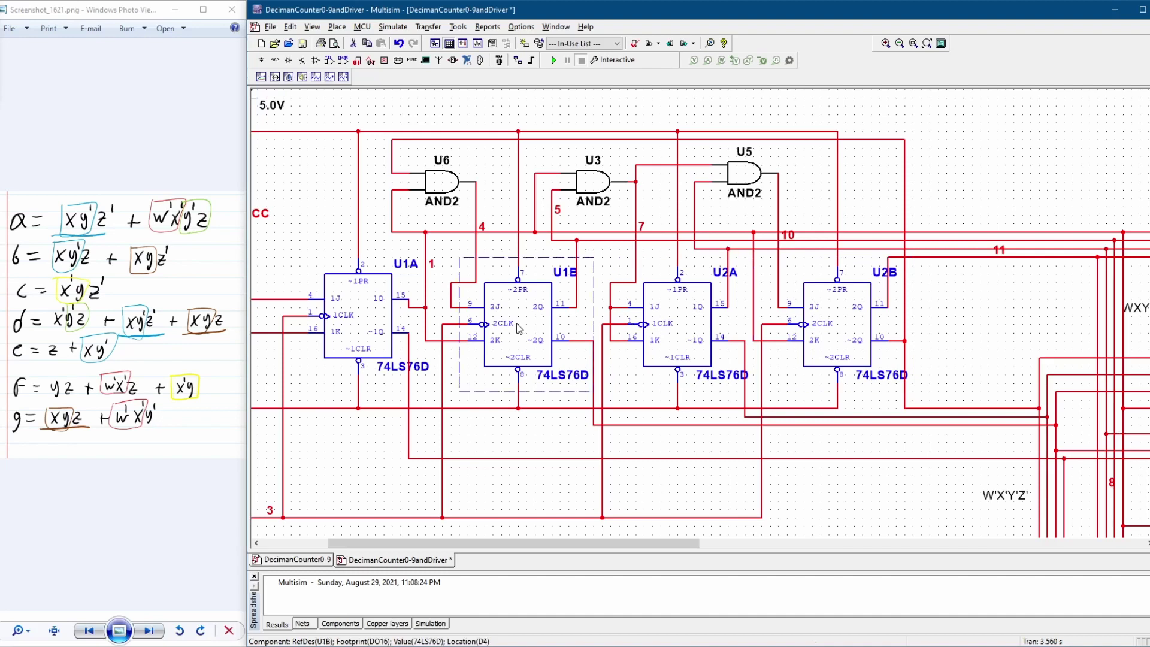
pyautogui.click(372, 321)
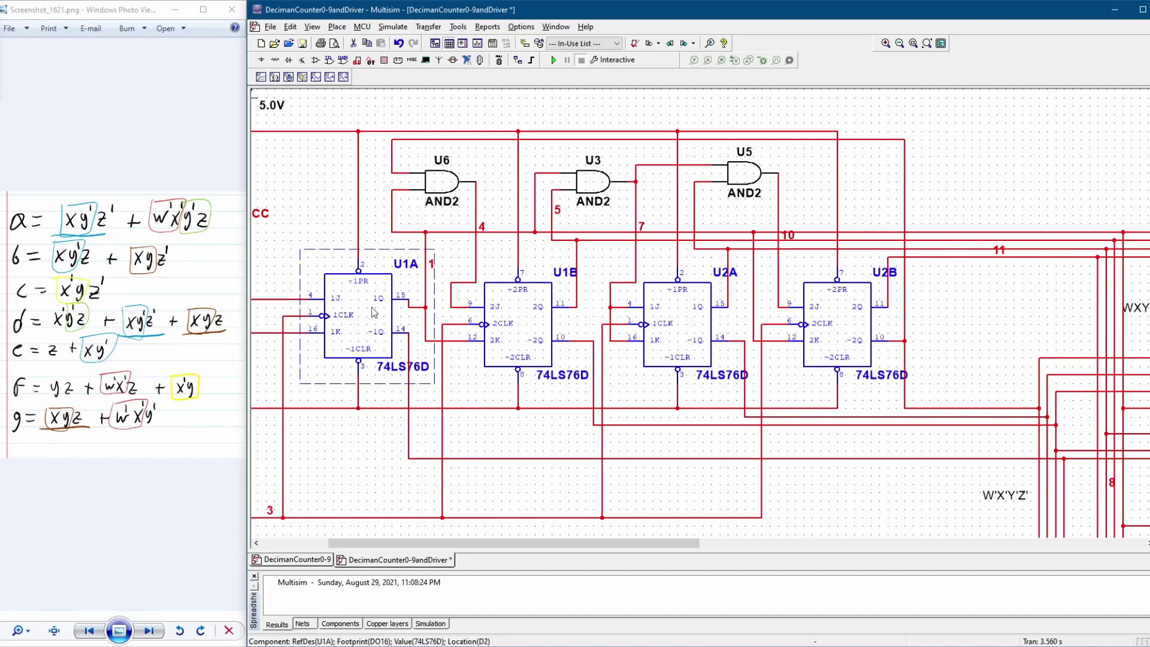
# - Select the DCD_HEX display U9 connected to the counter outputs in the driver schematic
pyautogui.moveTo(578, 540); pyautogui.dragTo(731, 537)
pyautogui.scroll(1, 611, 239)
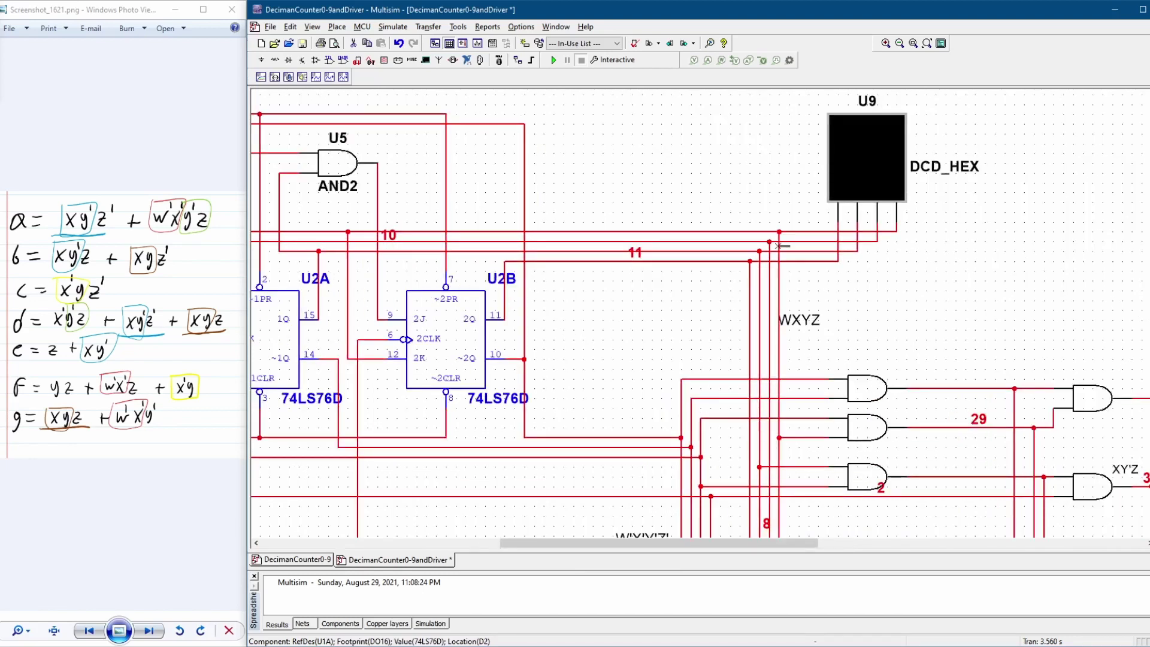
pyautogui.click(888, 151)
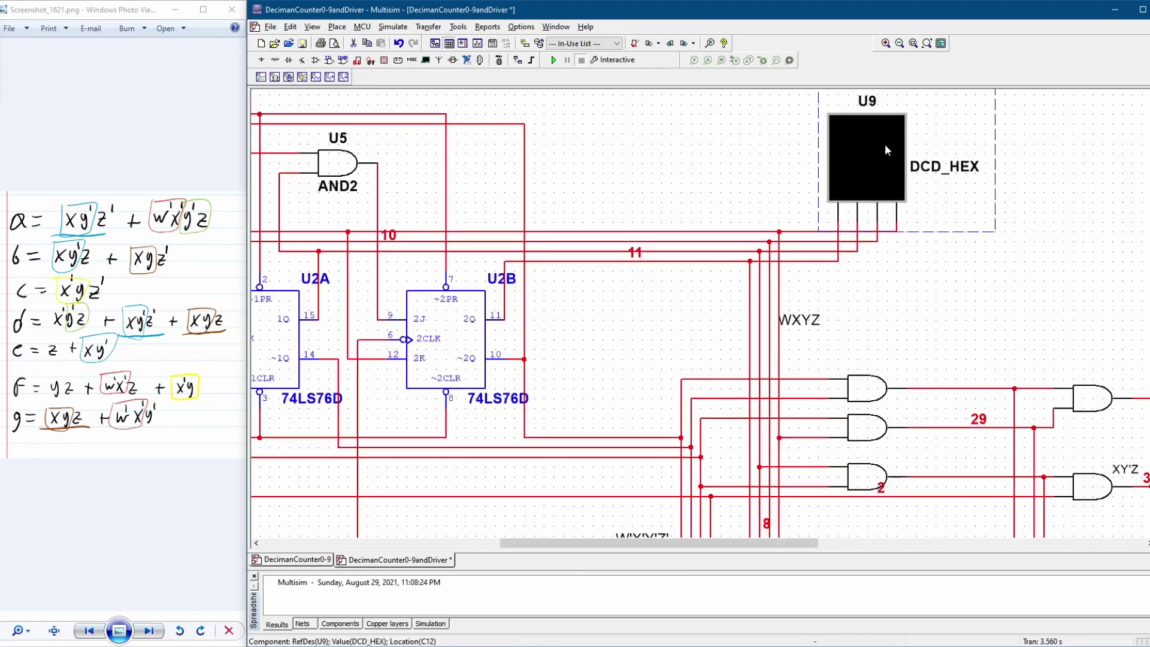
pyautogui.click(740, 213)
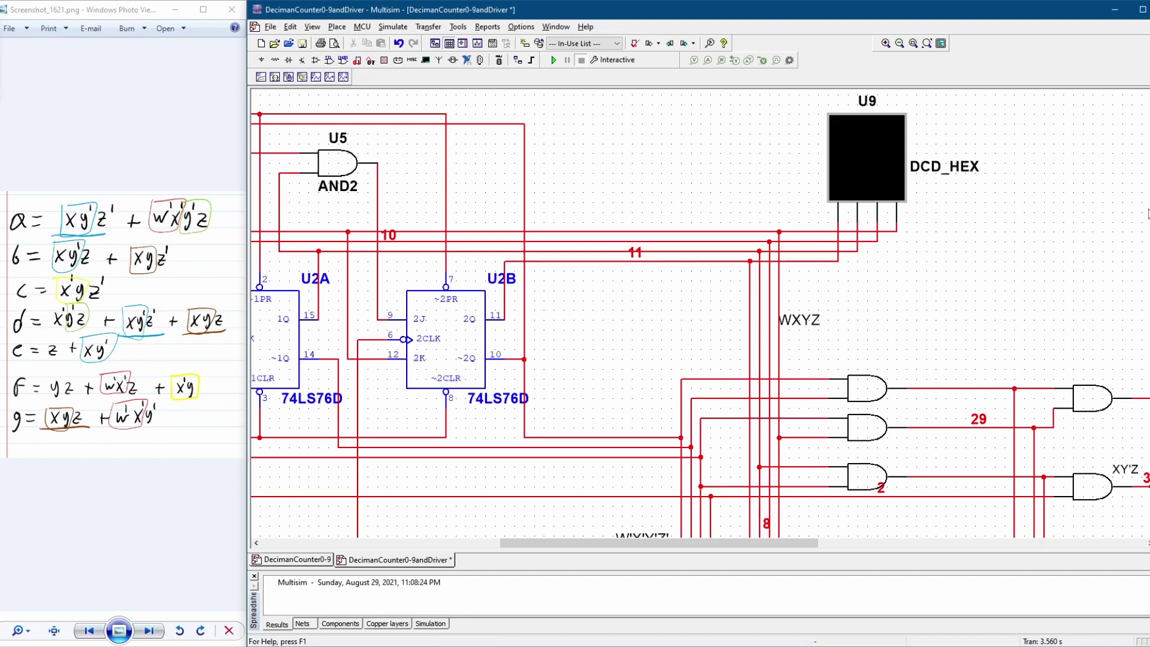
# - Move the WXYZ text label slightly to the right, clear of the vertical bus wires
pyautogui.click(792, 325)
pyautogui.moveTo(793, 326); pyautogui.dragTo(802, 325)
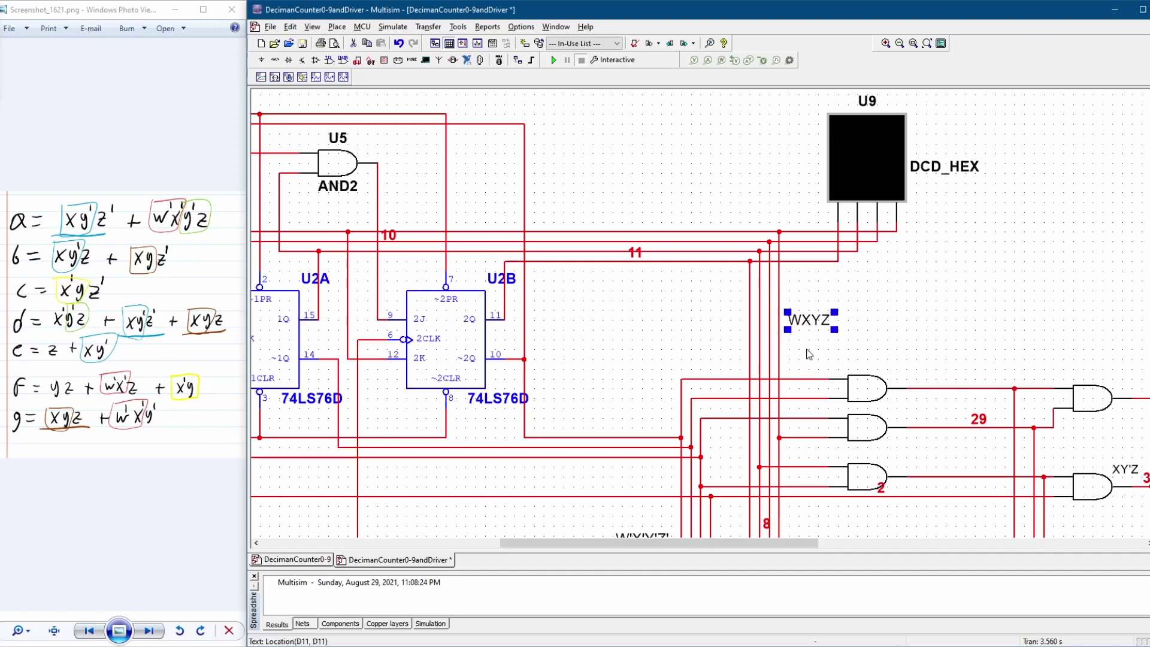
pyautogui.click(808, 353)
# - Trace the flip-flops' inverted outputs and select the wire from U2B's ~2Q output to the W'X'Y'Z' bus
pyautogui.moveTo(754, 543); pyautogui.dragTo(591, 542)
pyautogui.scroll(-2, 640, 421)
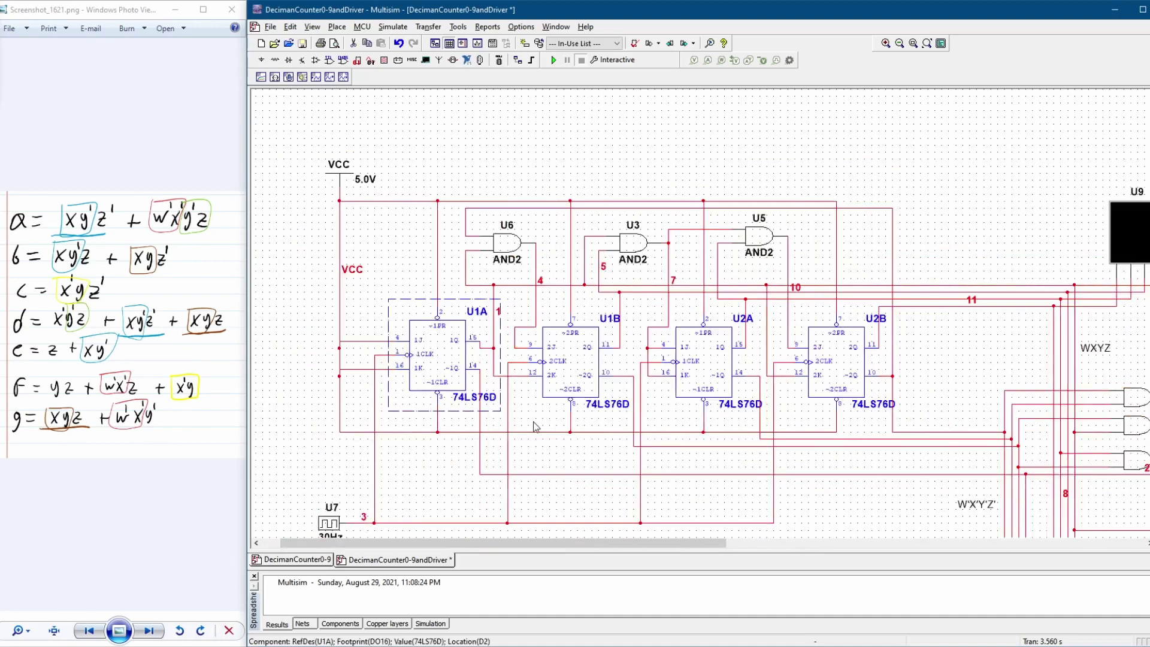
pyautogui.scroll(2, 478, 378)
pyautogui.scroll(1, 478, 378)
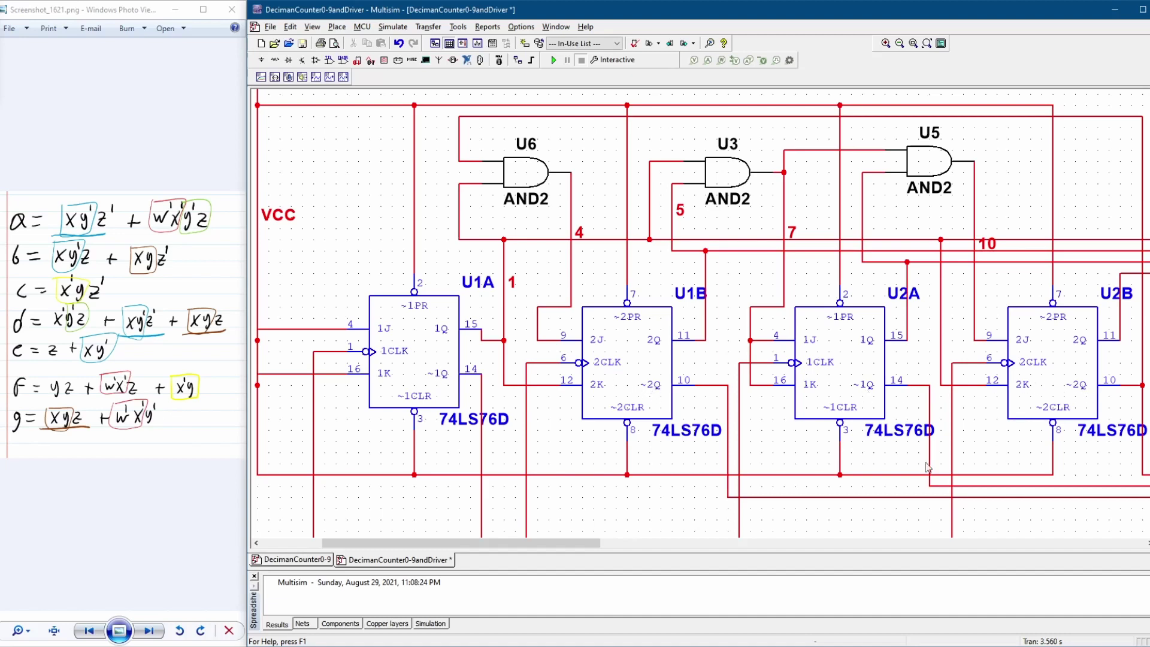
pyautogui.moveTo(570, 543); pyautogui.dragTo(619, 543)
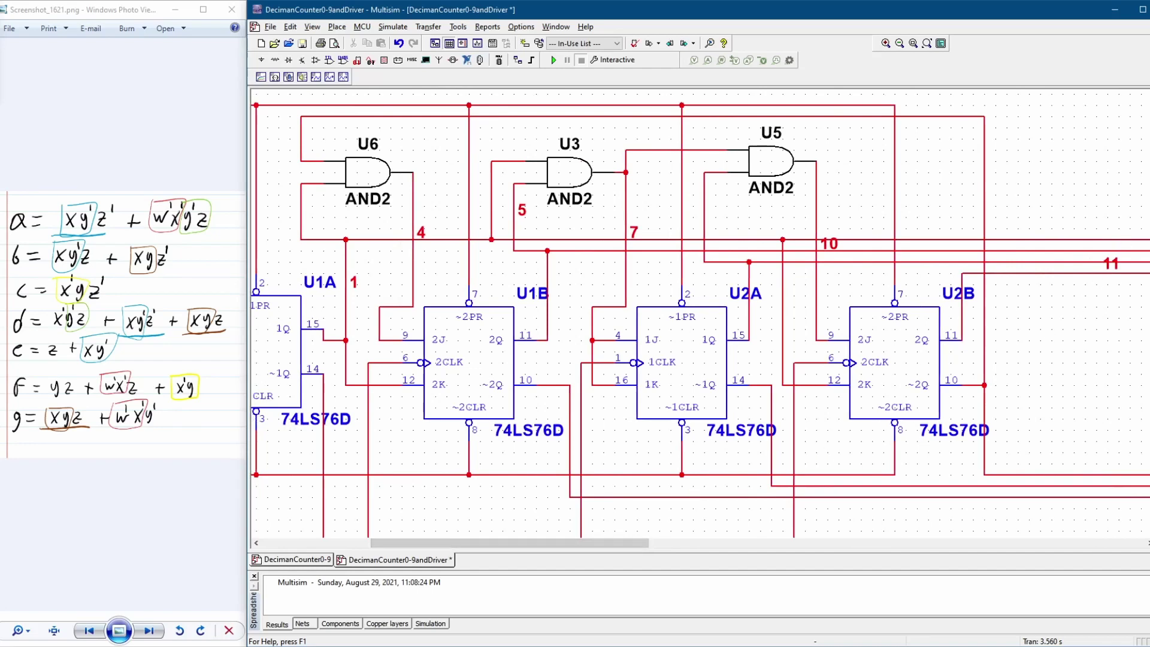
pyautogui.scroll(-3, 699, 313)
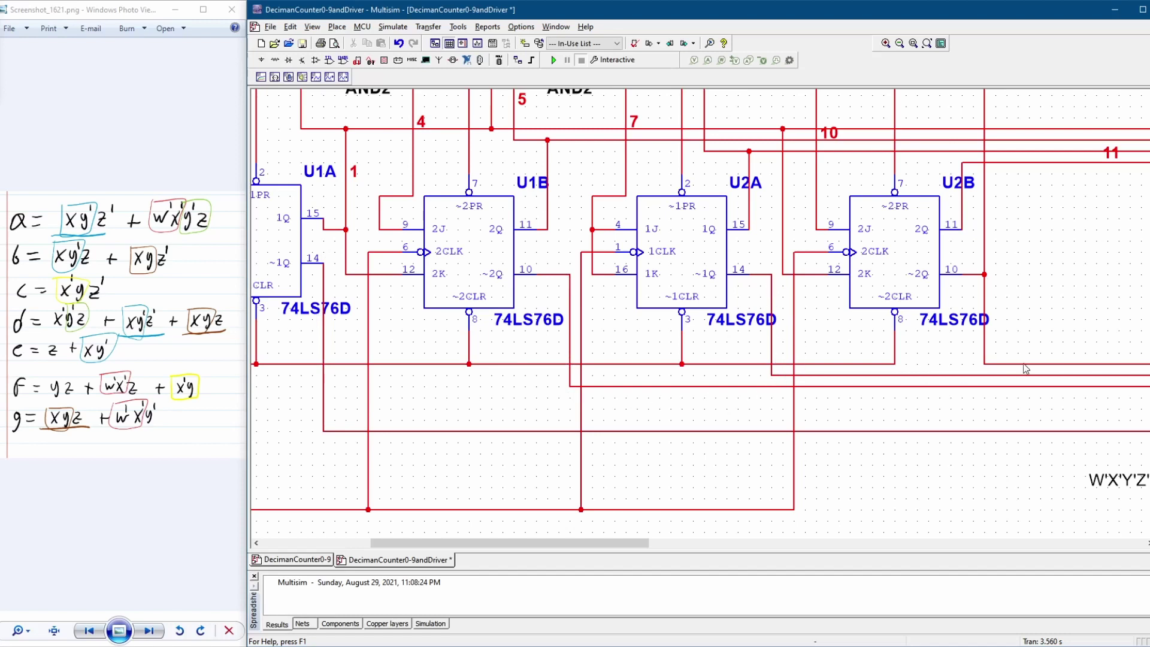
pyautogui.moveTo(635, 546); pyautogui.dragTo(750, 545)
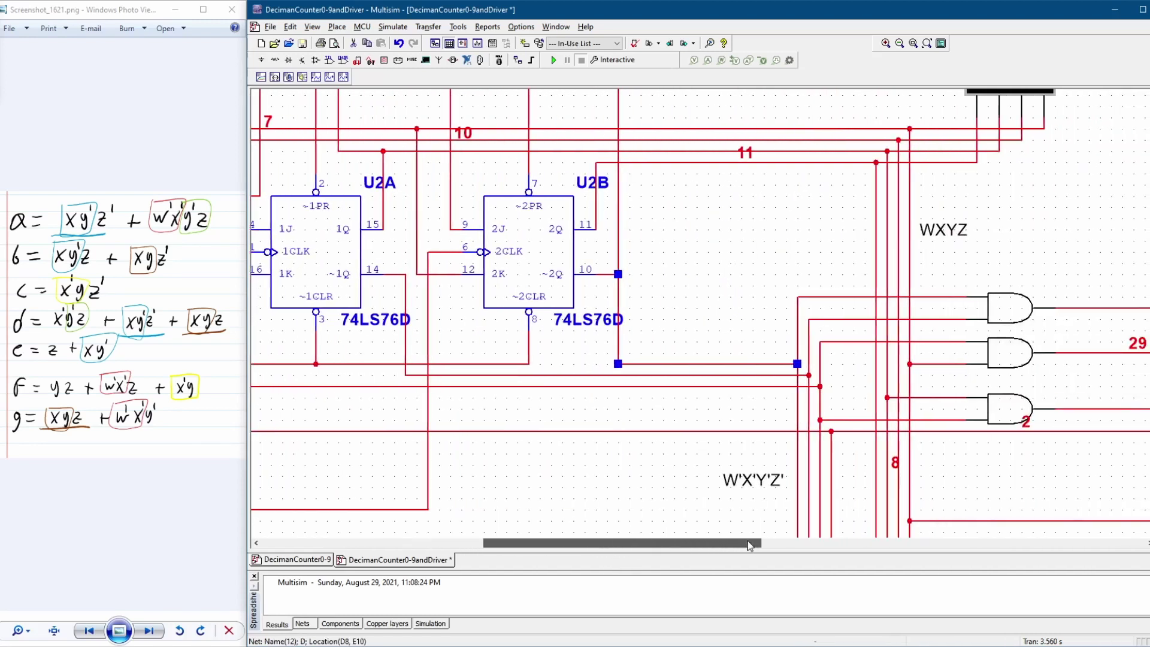
pyautogui.click(726, 460)
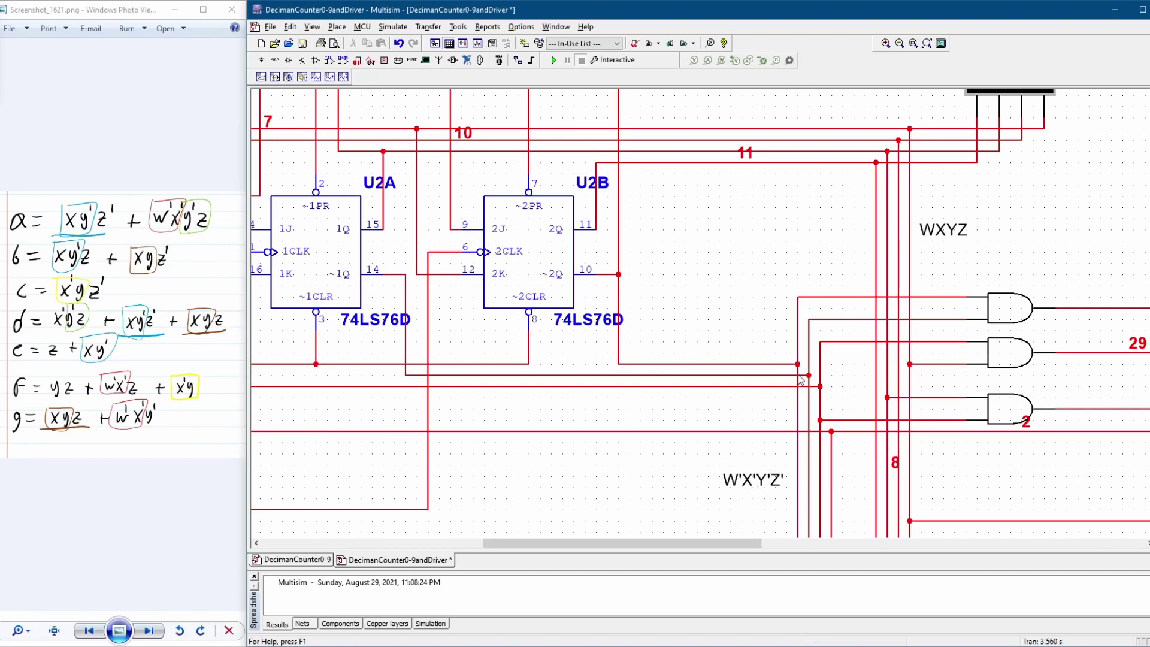
# - Select the four vertical wires of the W'X'Y'Z' bus one after another
pyautogui.click(796, 471)
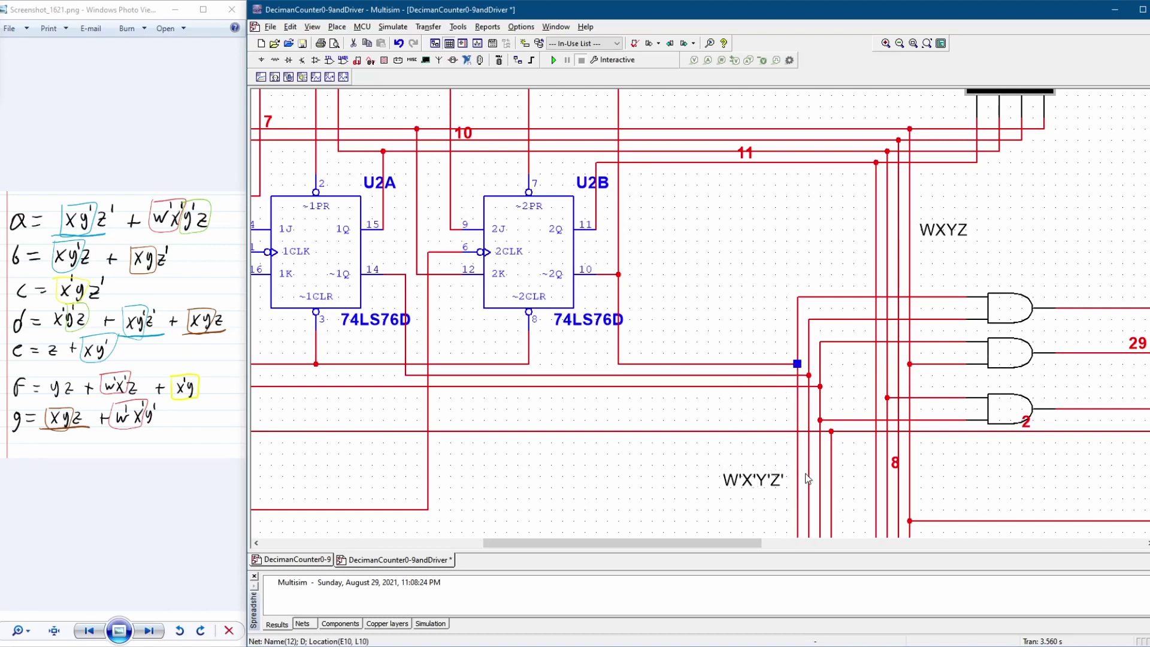
pyautogui.click(810, 478)
pyautogui.click(820, 481)
pyautogui.click(831, 482)
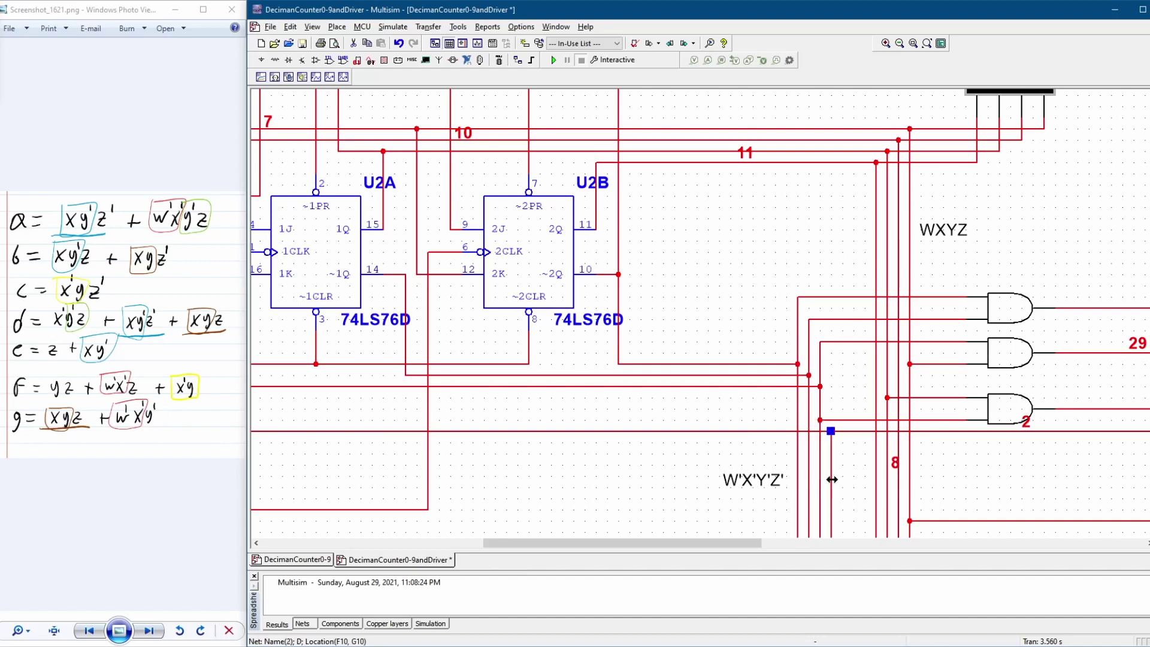
# - Examine the driver's gate network and select net 21 at the output of the uppermost OR gate
pyautogui.moveTo(737, 542); pyautogui.dragTo(847, 543)
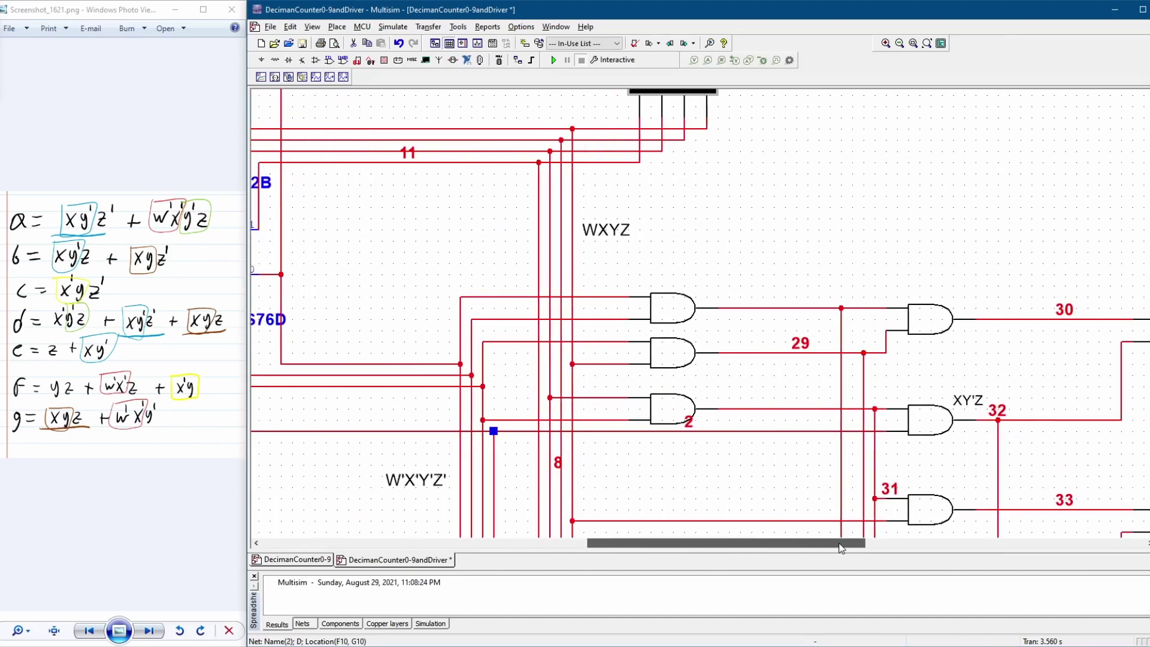
pyautogui.scroll(-2, 762, 428)
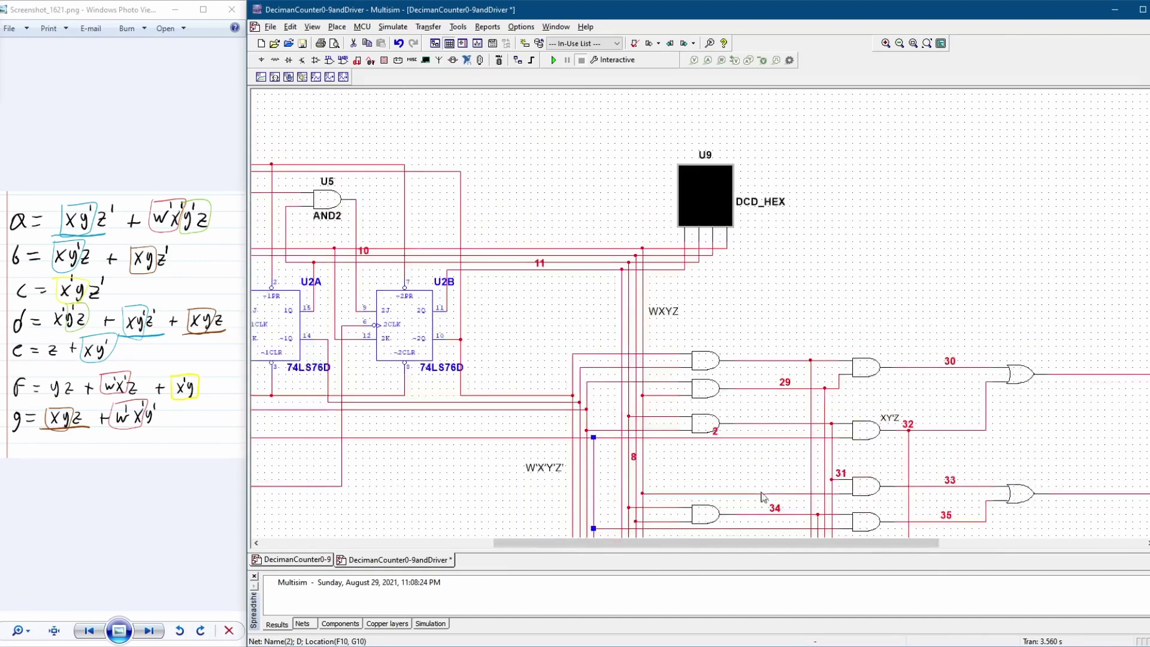
pyautogui.moveTo(781, 545); pyautogui.dragTo(875, 545)
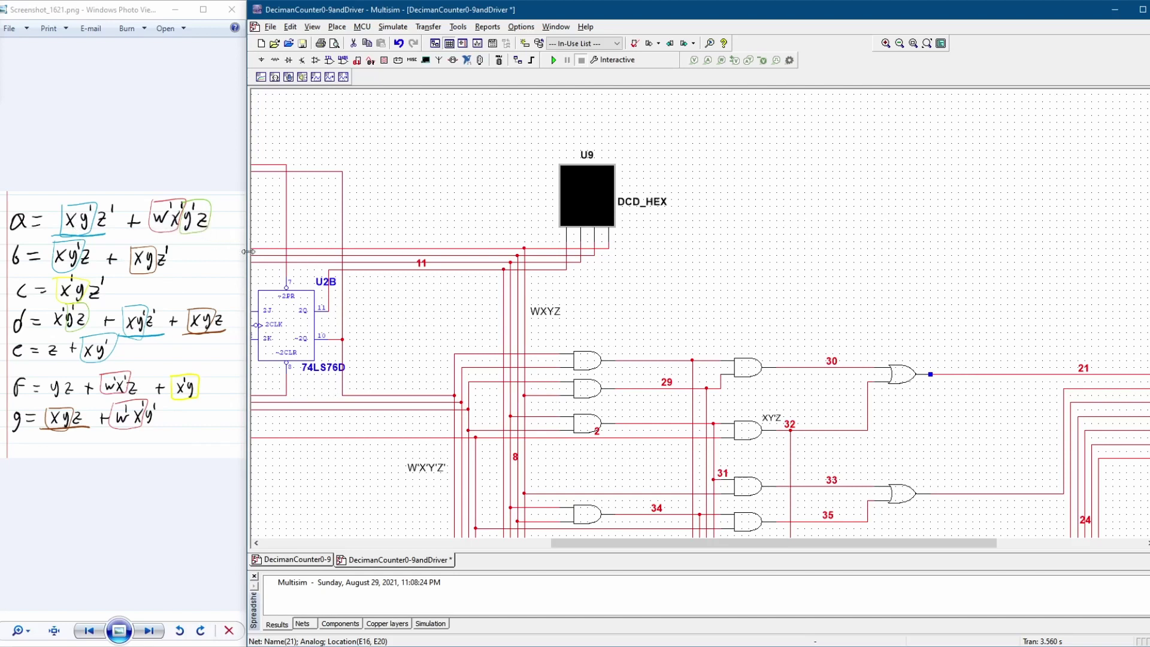
pyautogui.scroll(2, 530, 398)
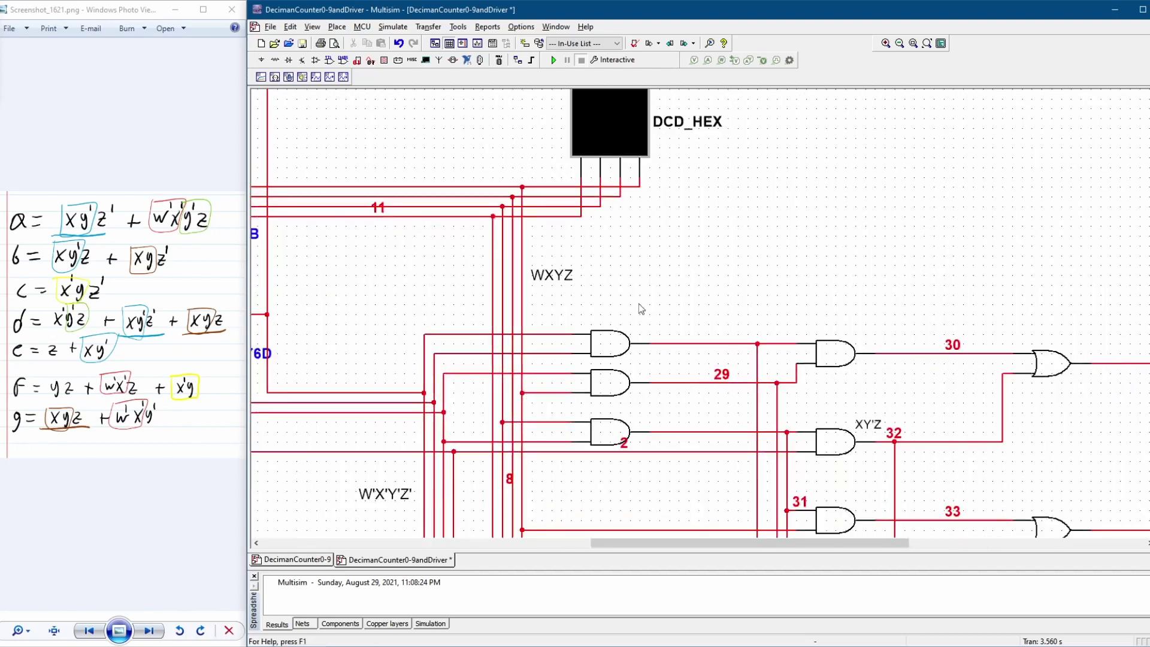
# - Select the uppermost AND gate beside the WXYZ bus and the W' wire feeding its input
pyautogui.click(606, 342)
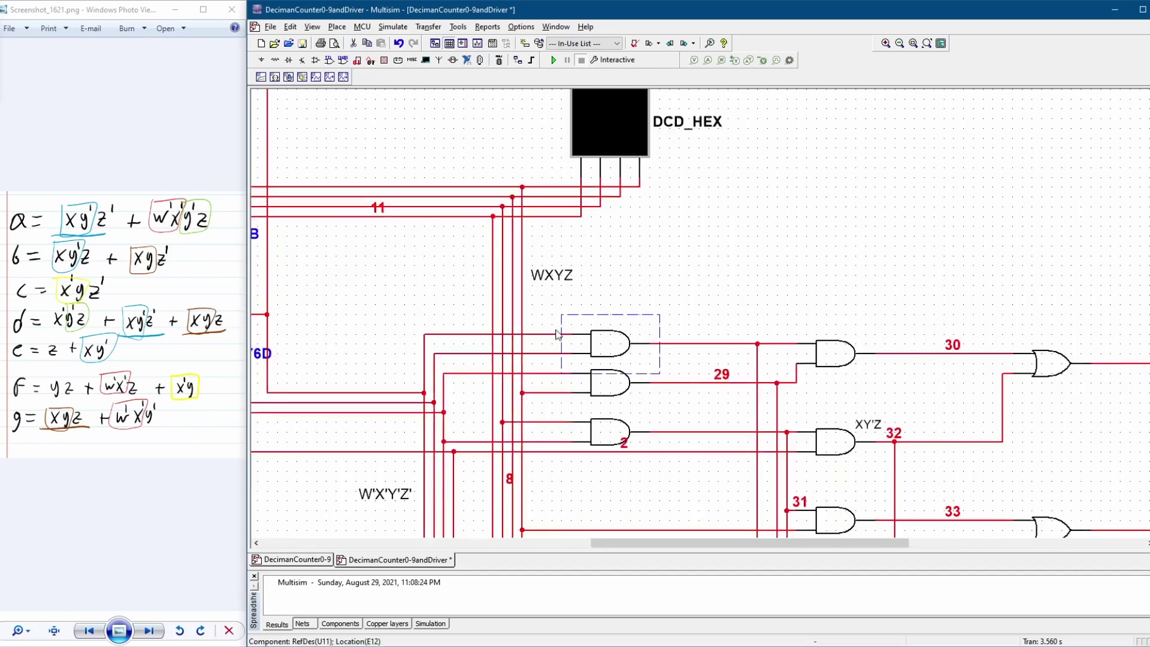
pyautogui.click(424, 393)
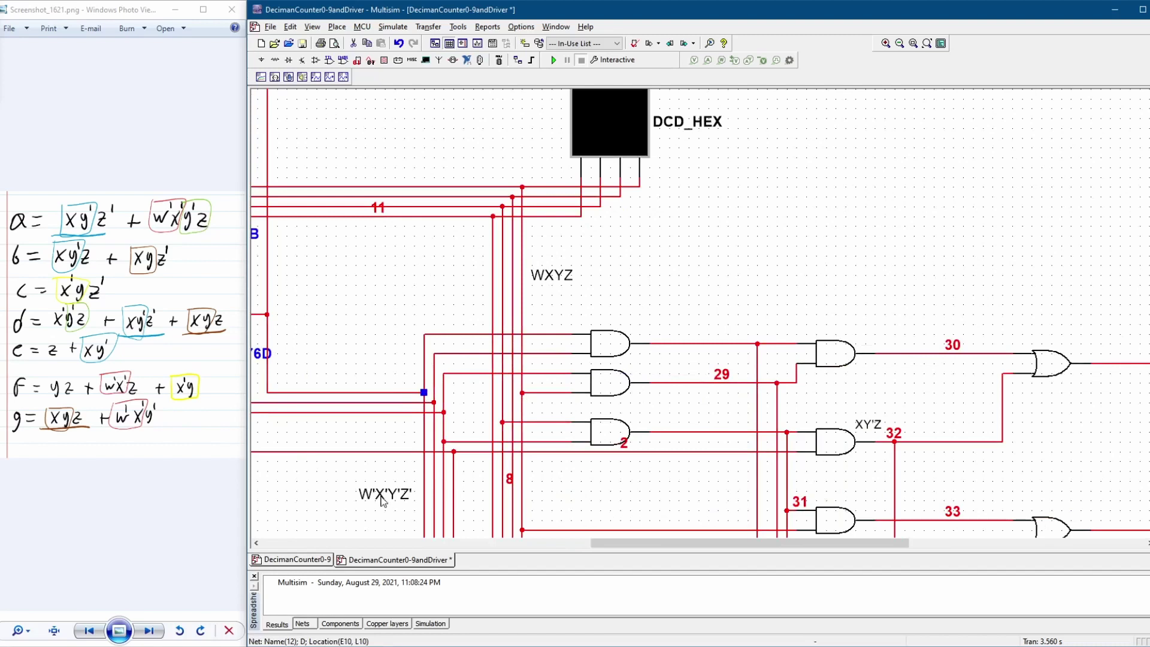
pyautogui.click(623, 346)
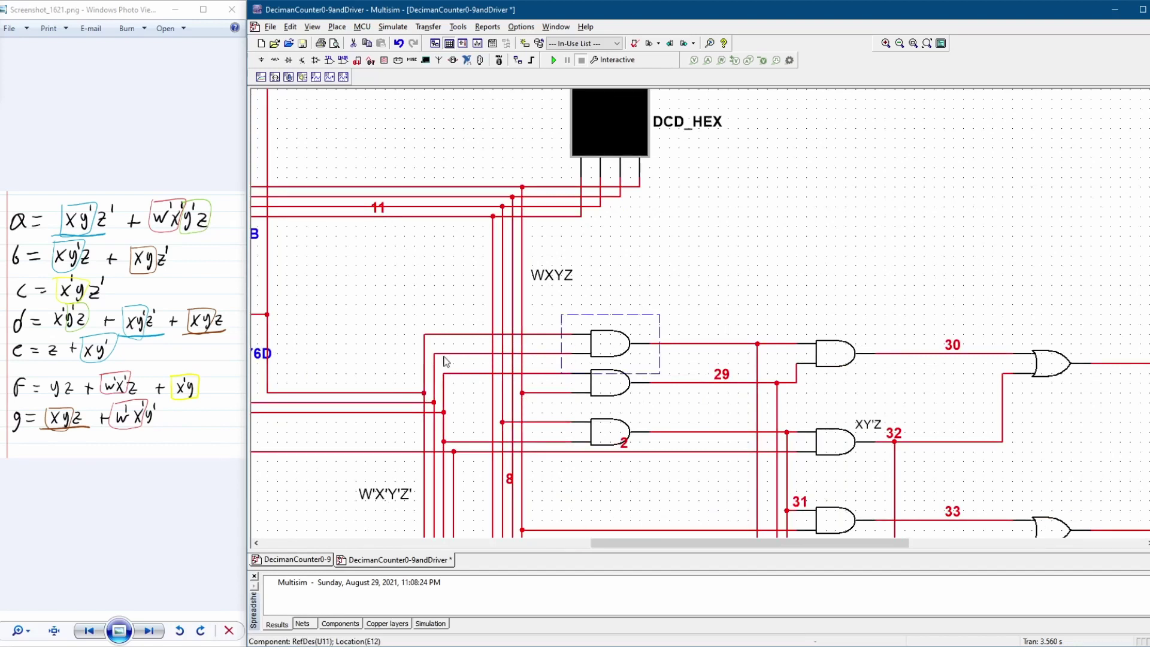
# - Select the X' bus wire, the AND gate driving net 29, and the Z wire feeding that gate
pyautogui.click(434, 444)
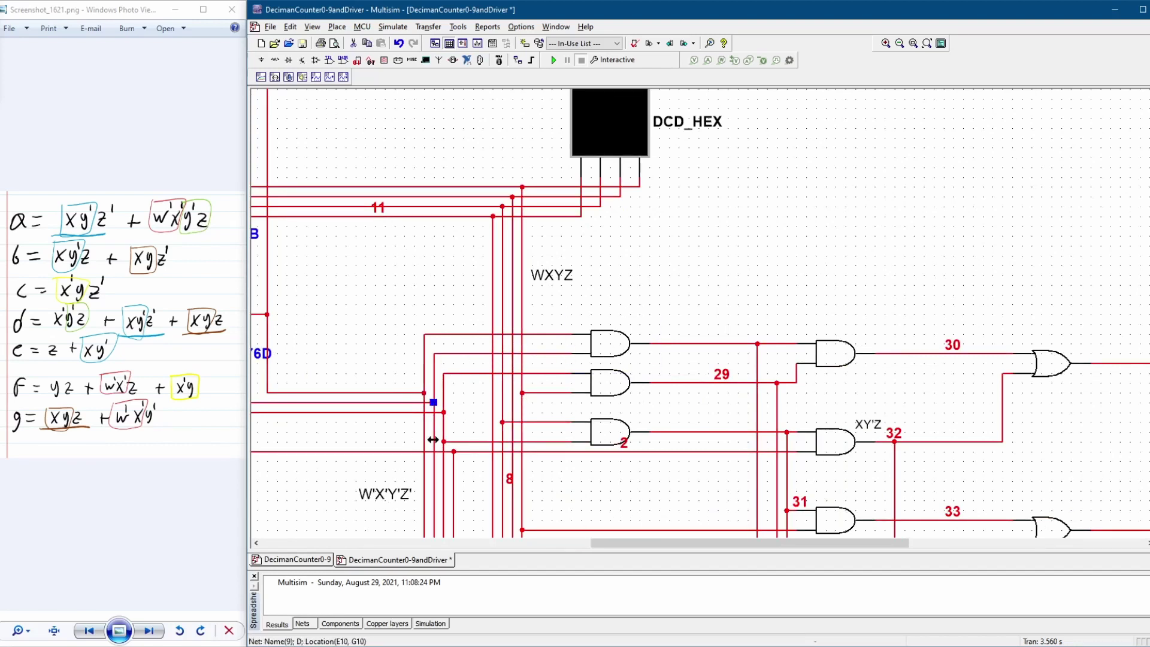
pyautogui.click(609, 386)
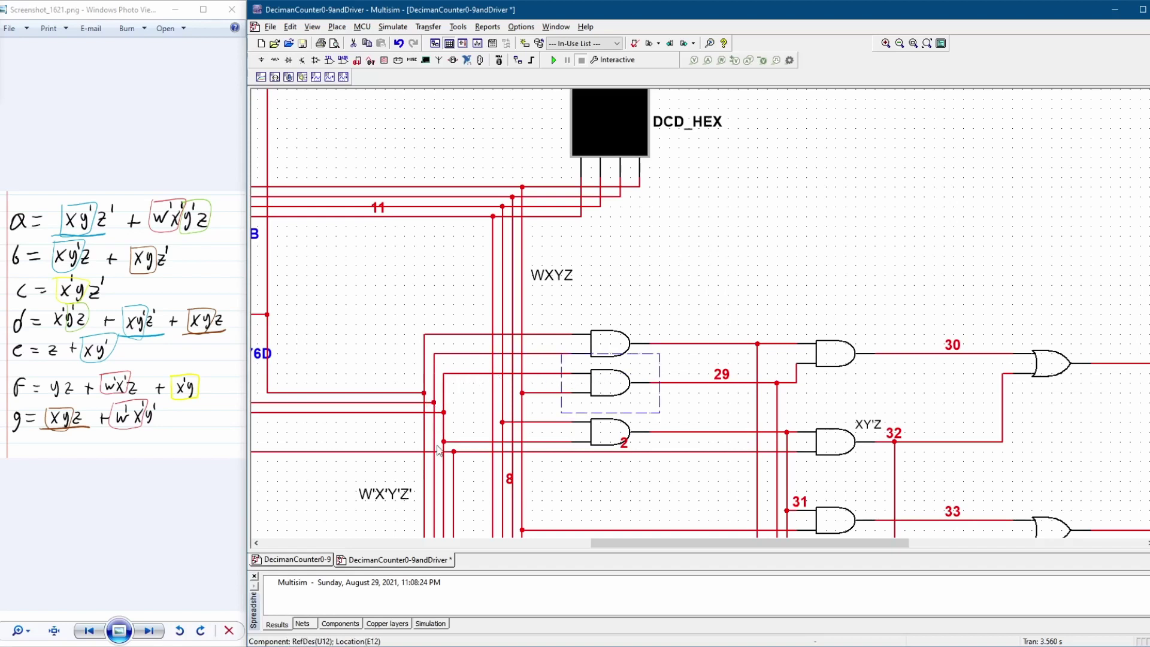
pyautogui.click(540, 409)
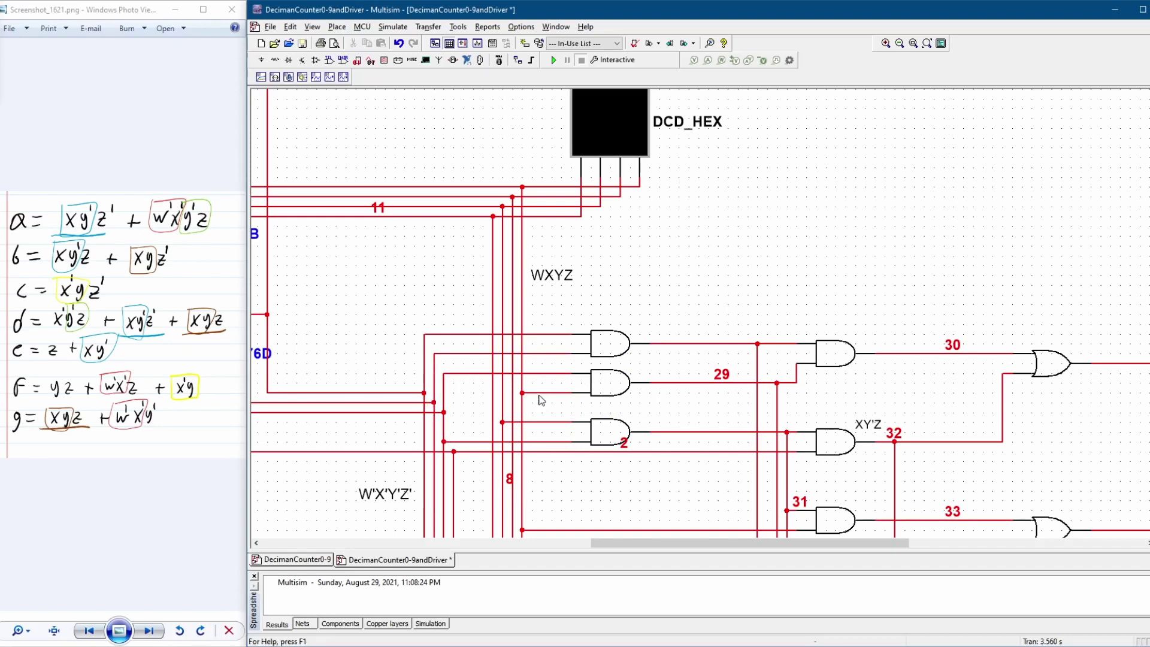
pyautogui.click(535, 389)
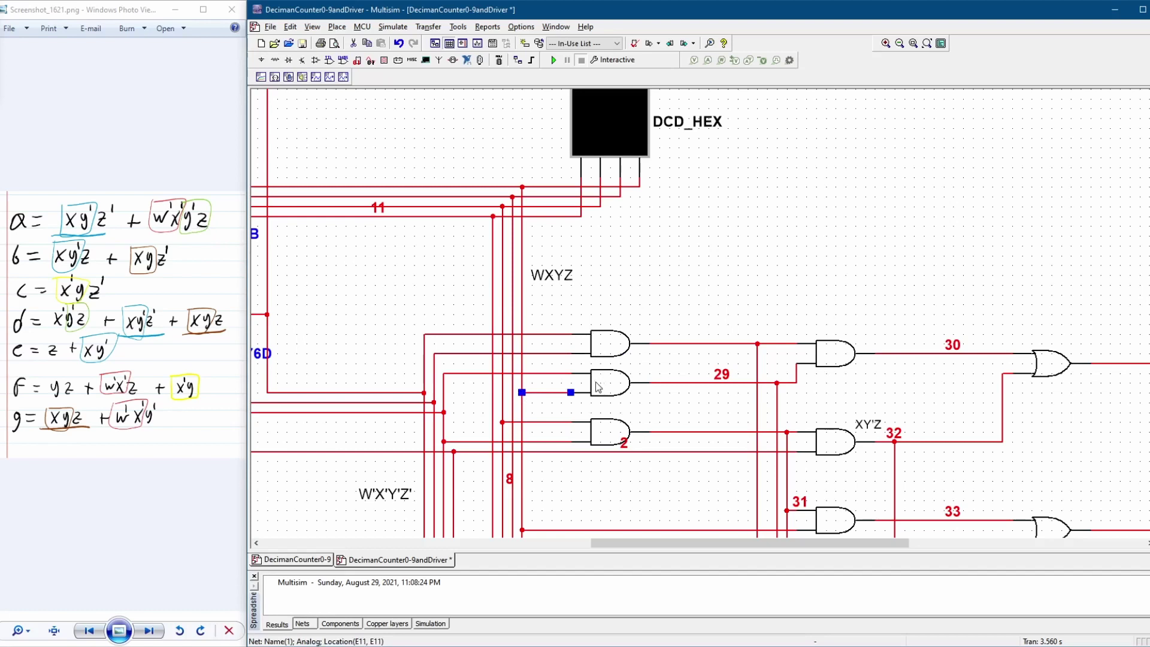
# - Select the AND gate driving net 30 and compare it with the W'X'Y'Z term in the handwritten equation for a
pyautogui.click(830, 353)
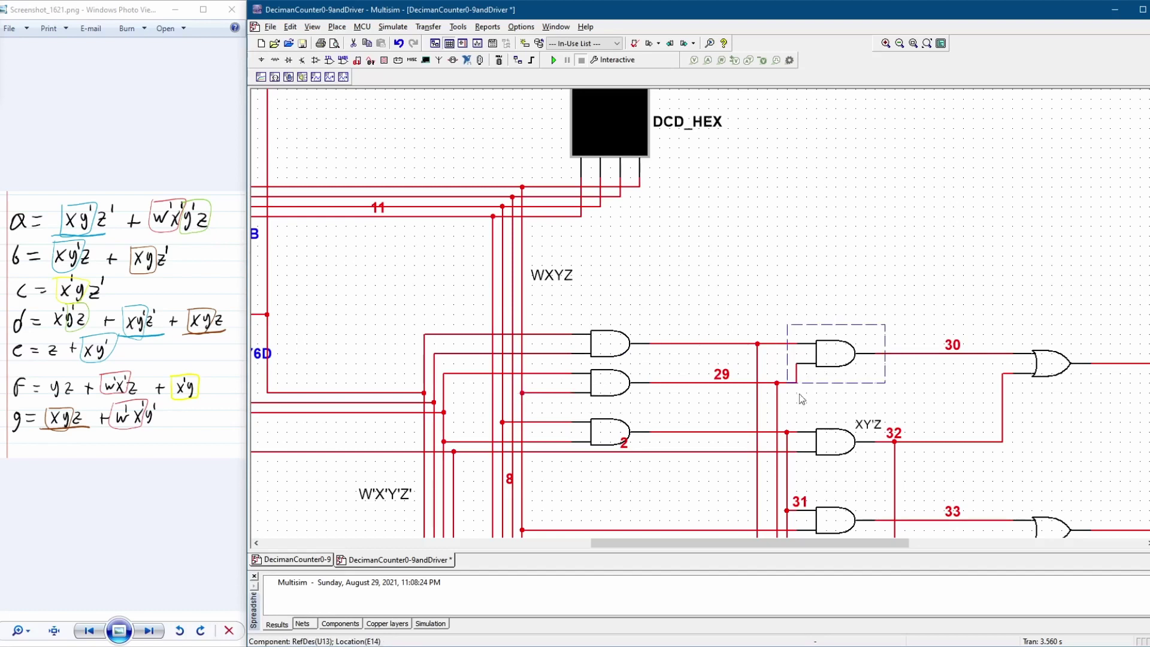
pyautogui.moveTo(693, 542); pyautogui.dragTo(753, 543)
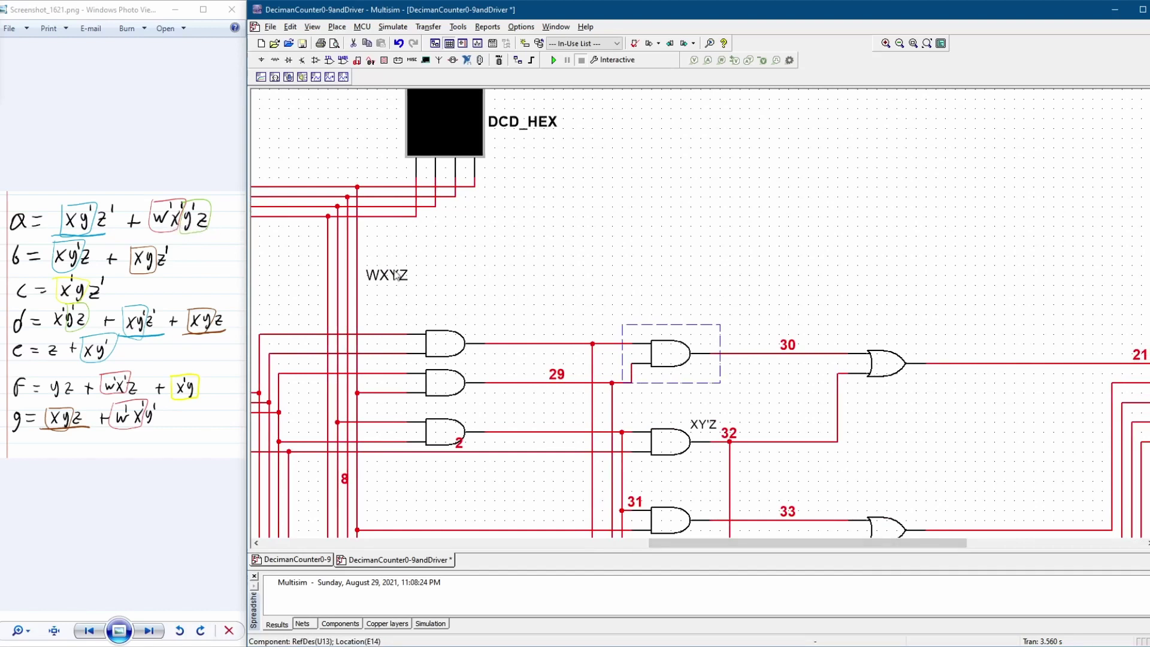
pyautogui.click(91, 226)
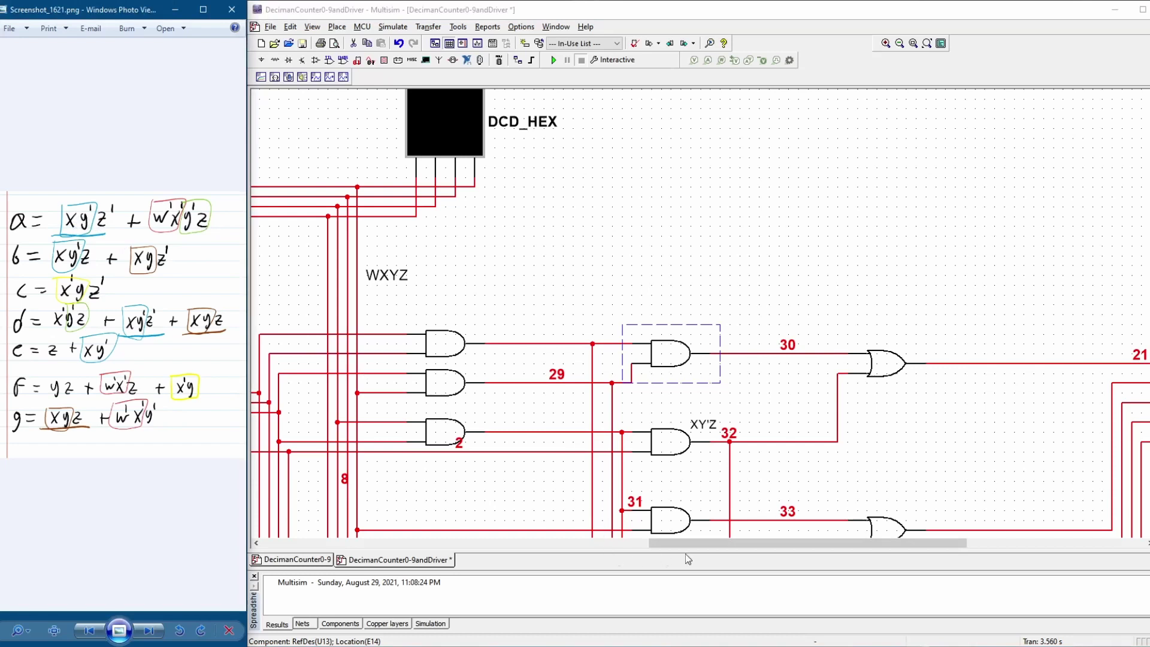
# - Select the third AND gate beside the WXYZ bus and its X and Y' input wires
pyautogui.moveTo(706, 543); pyautogui.dragTo(634, 544)
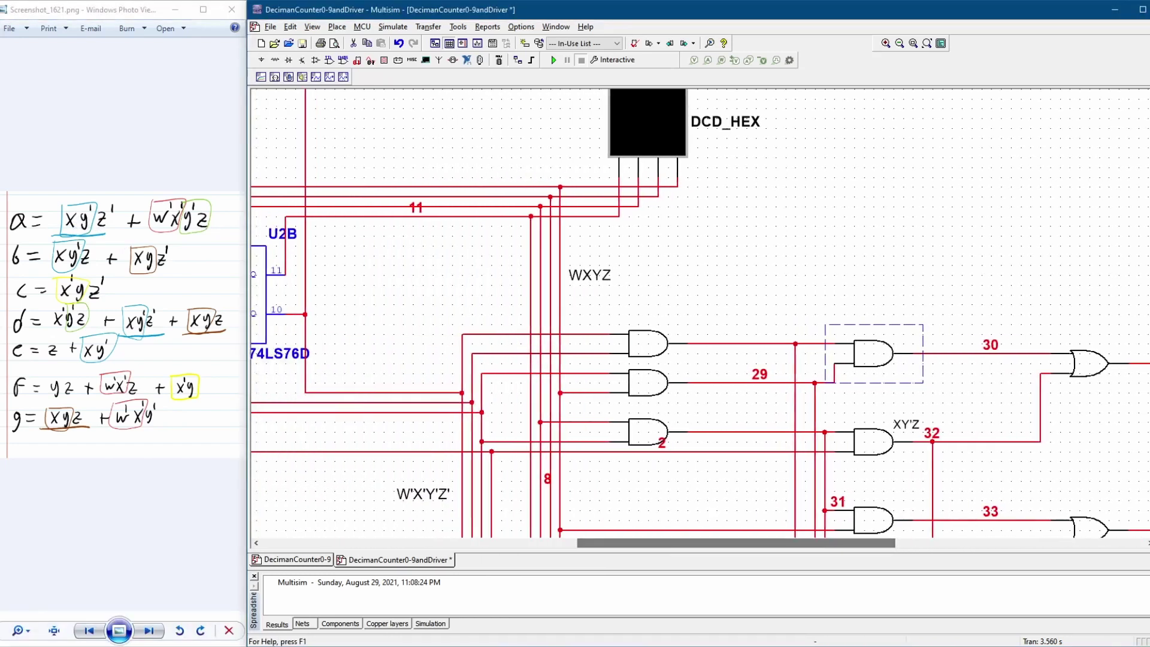
pyautogui.scroll(-3, 700, 323)
pyautogui.click(649, 341)
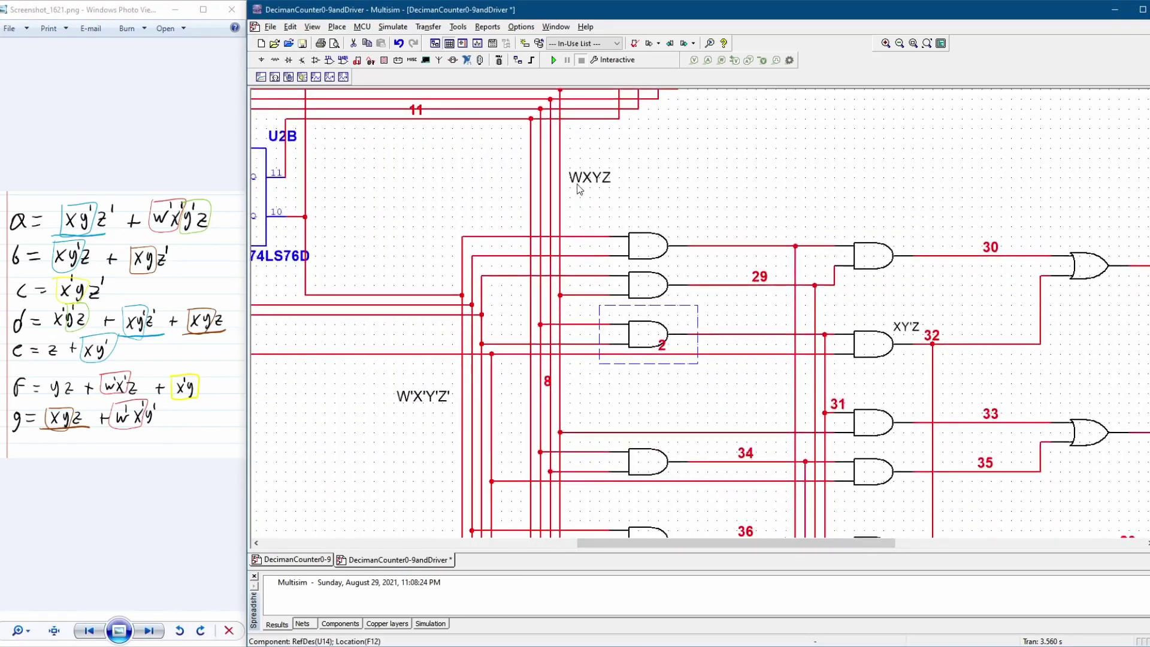
pyautogui.click(579, 324)
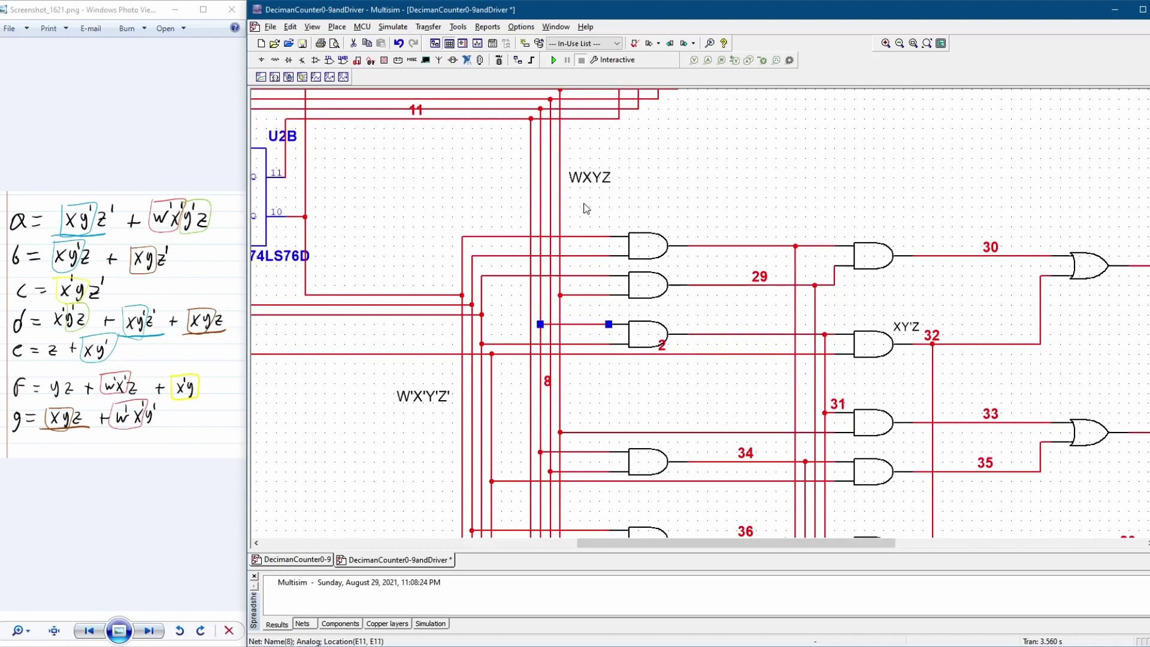
pyautogui.click(506, 343)
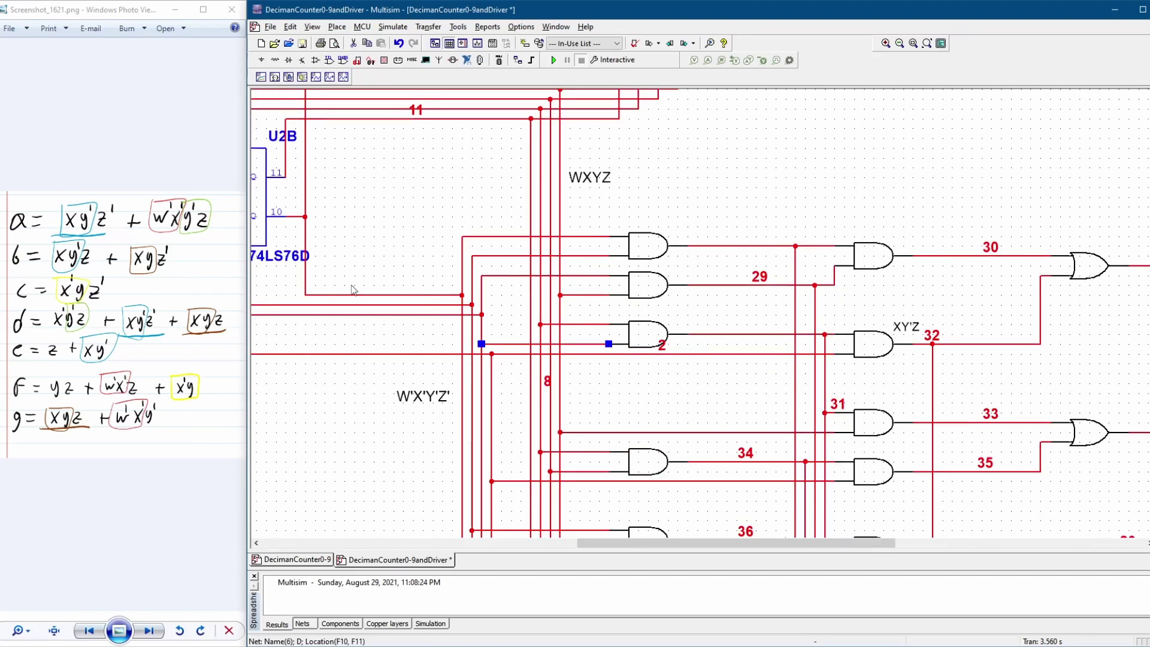
# - Select the Z' wire and the AND gate it feeds at net 32, and clear the selection
pyautogui.click(708, 354)
pyautogui.click(867, 356)
pyautogui.moveTo(659, 543); pyautogui.dragTo(730, 543)
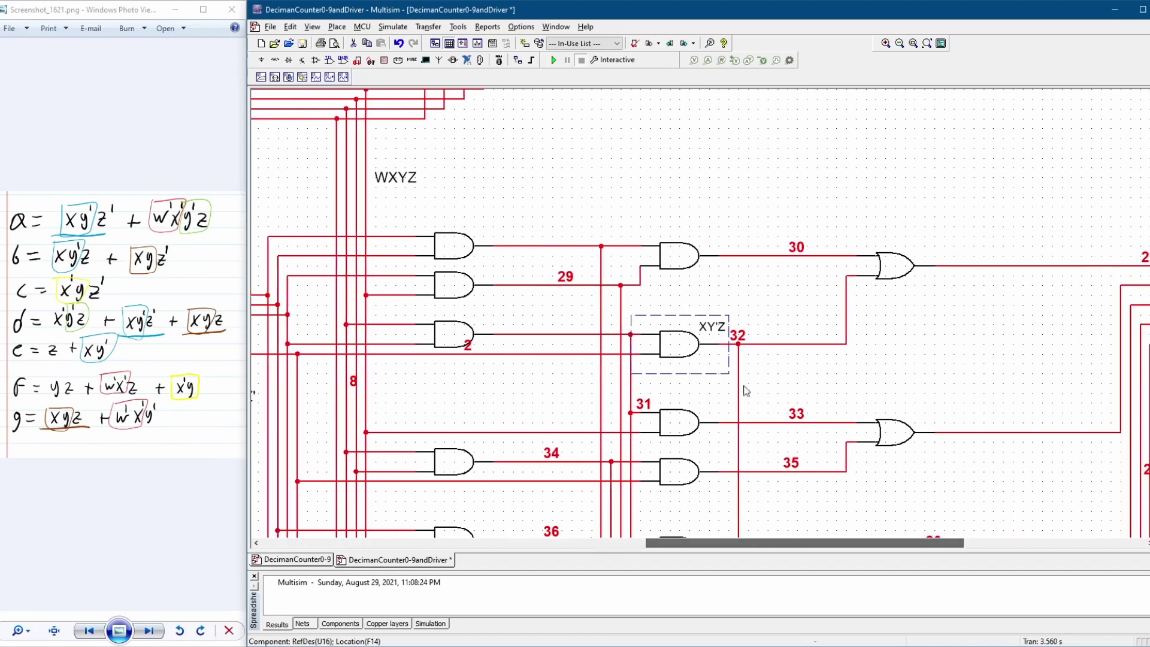
pyautogui.click(746, 304)
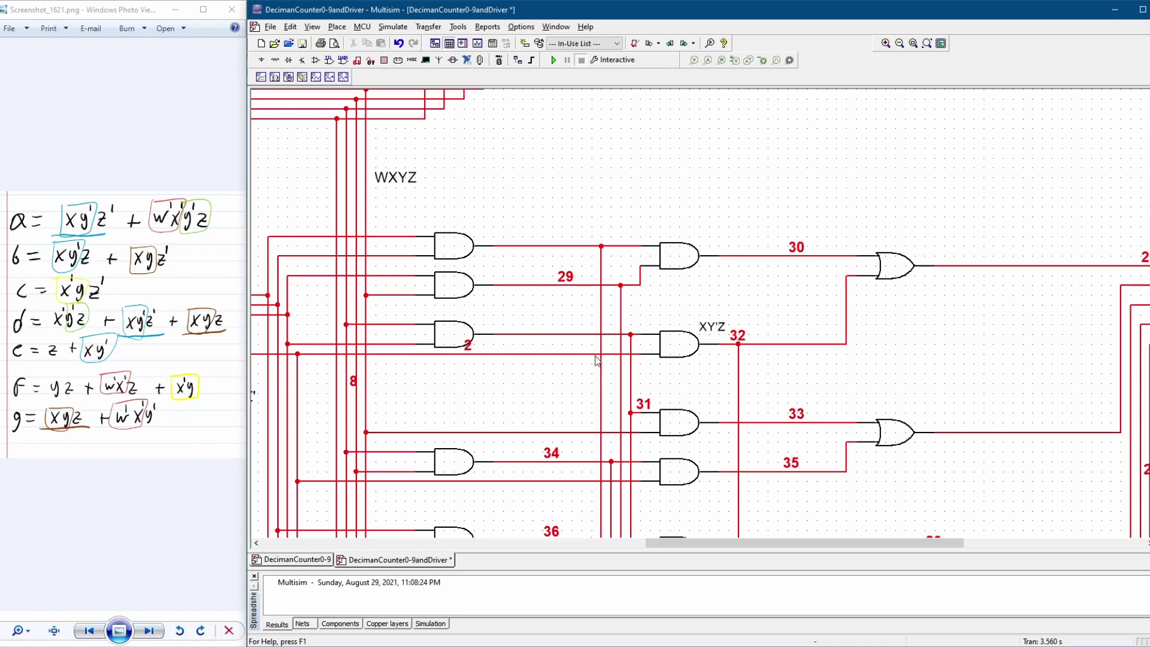
# - Correct the text label beside the AND gate driving net 32 to XY'Z'
pyautogui.doubleClick(723, 329)
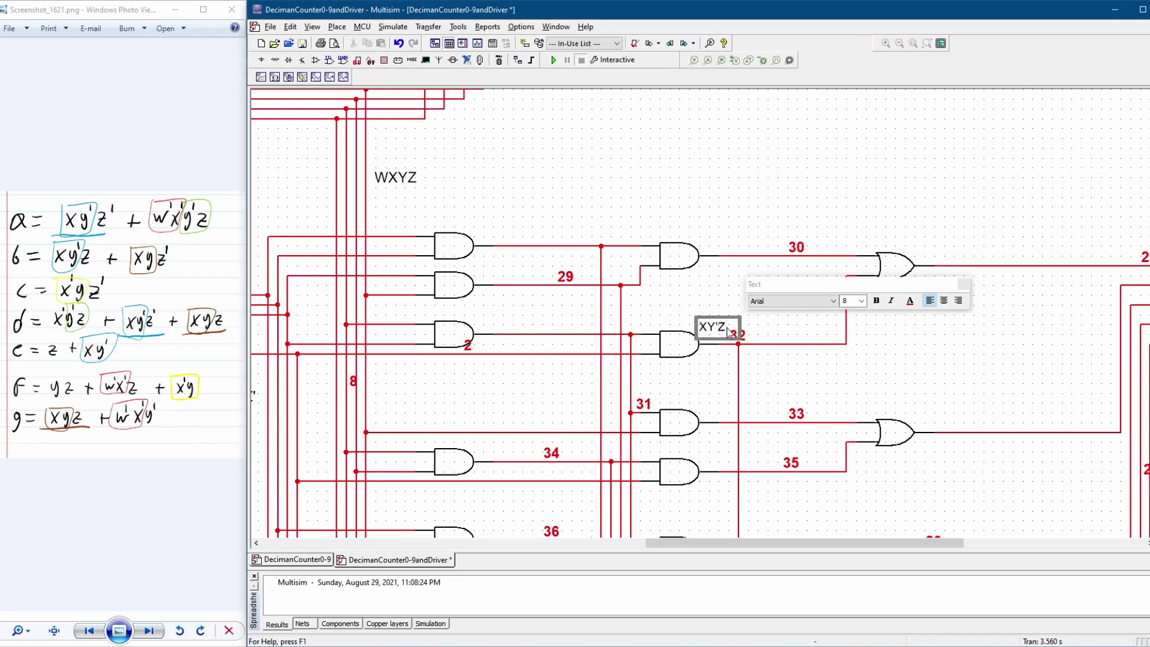
pyautogui.write("'")
pyautogui.click(725, 304)
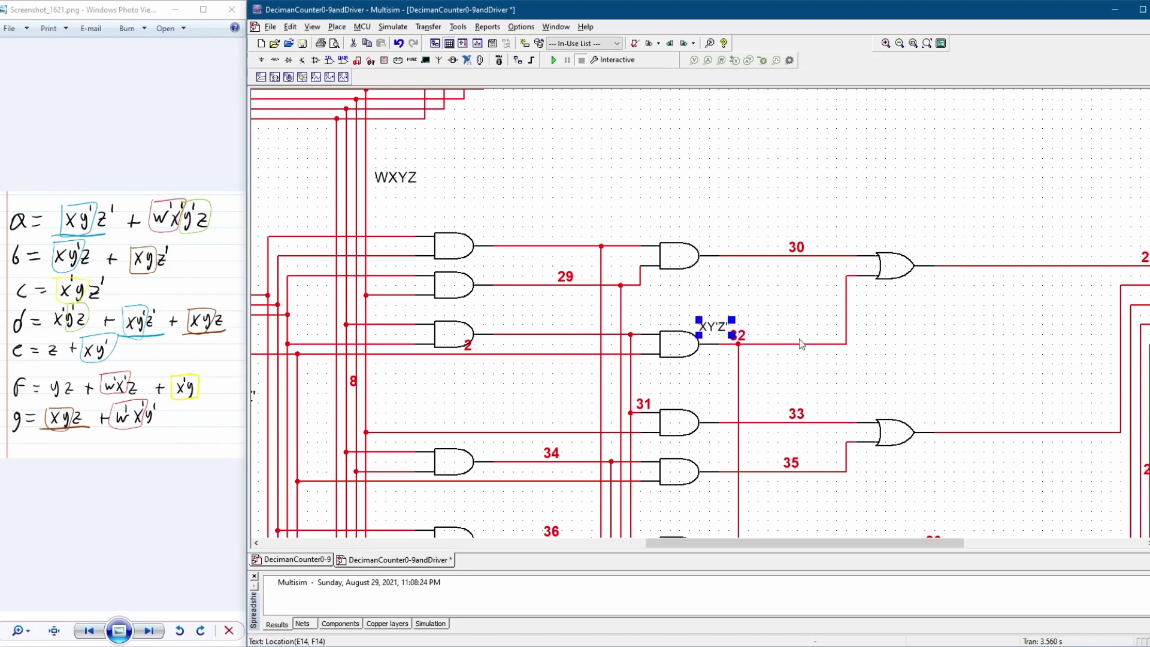
pyautogui.click(965, 353)
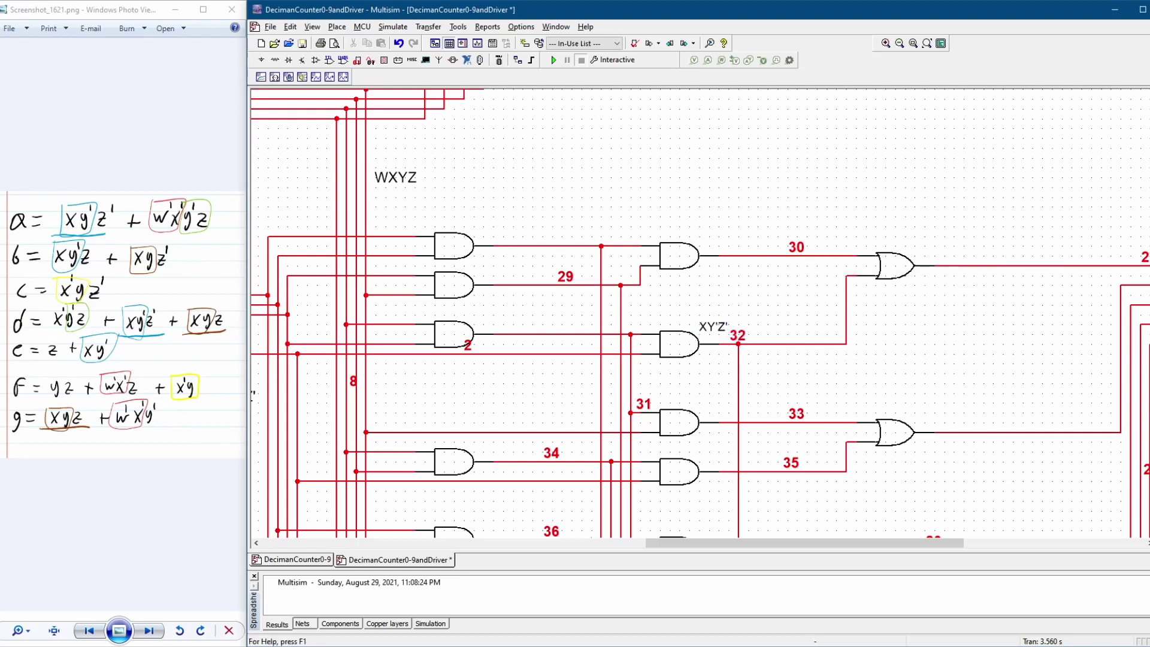
# - Examine the driver's lower gates and select net 26, tracing it from its OR gate to resistor pack R15
pyautogui.scroll(-3, 982, 318)
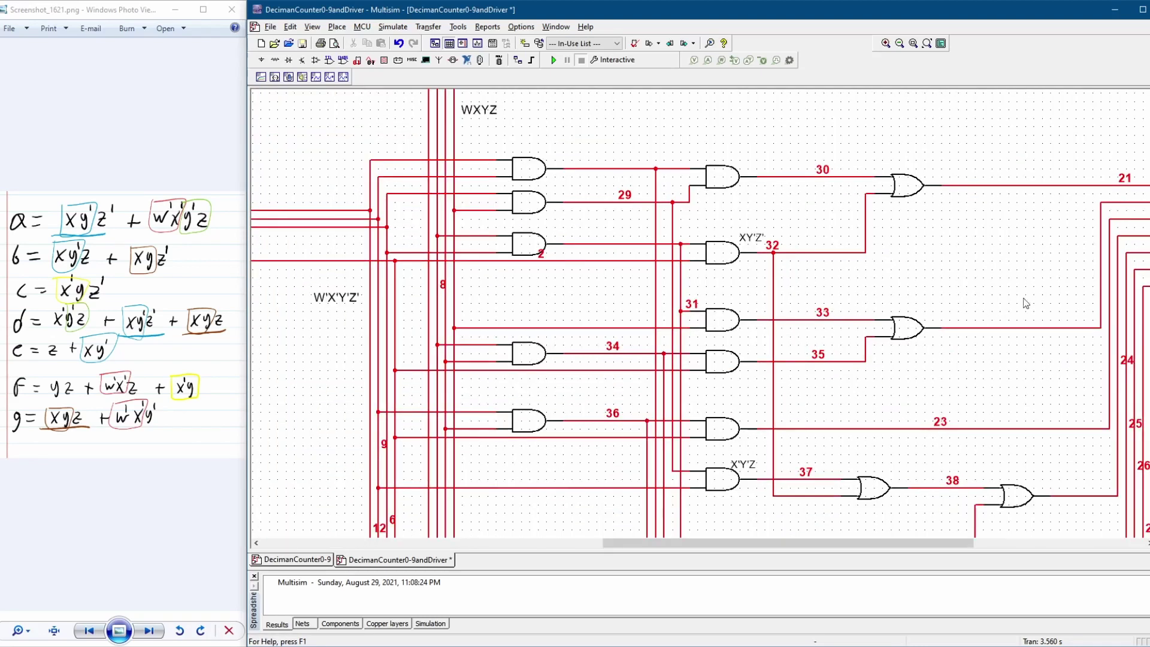
pyautogui.scroll(-5, 700, 313)
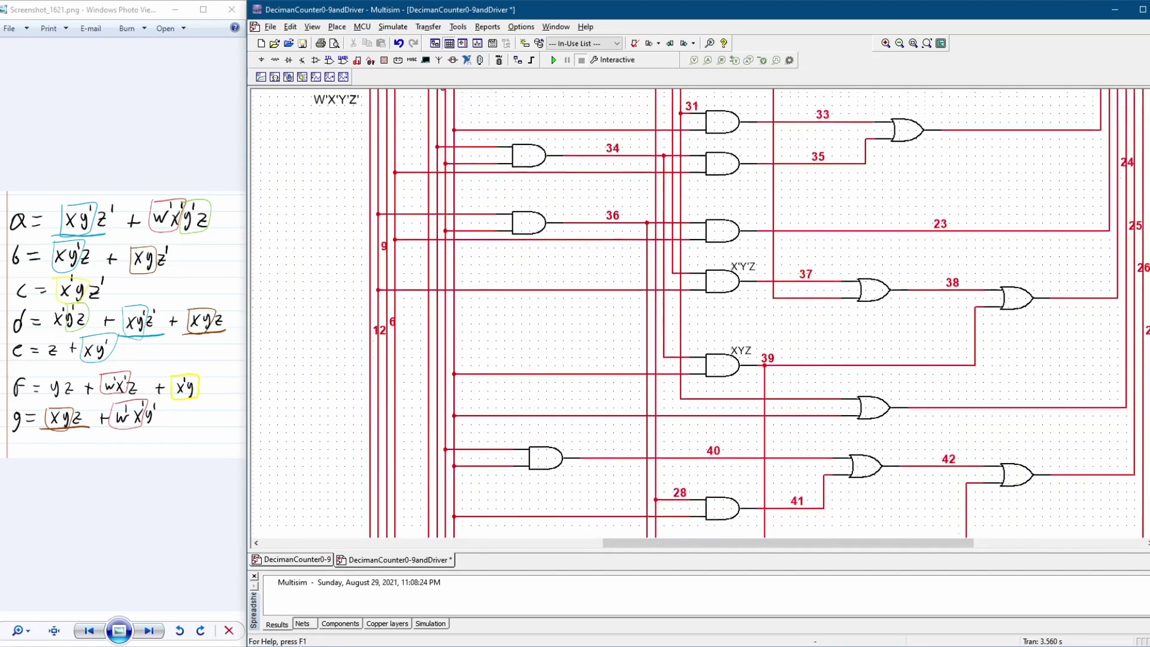
pyautogui.scroll(-2, 700, 313)
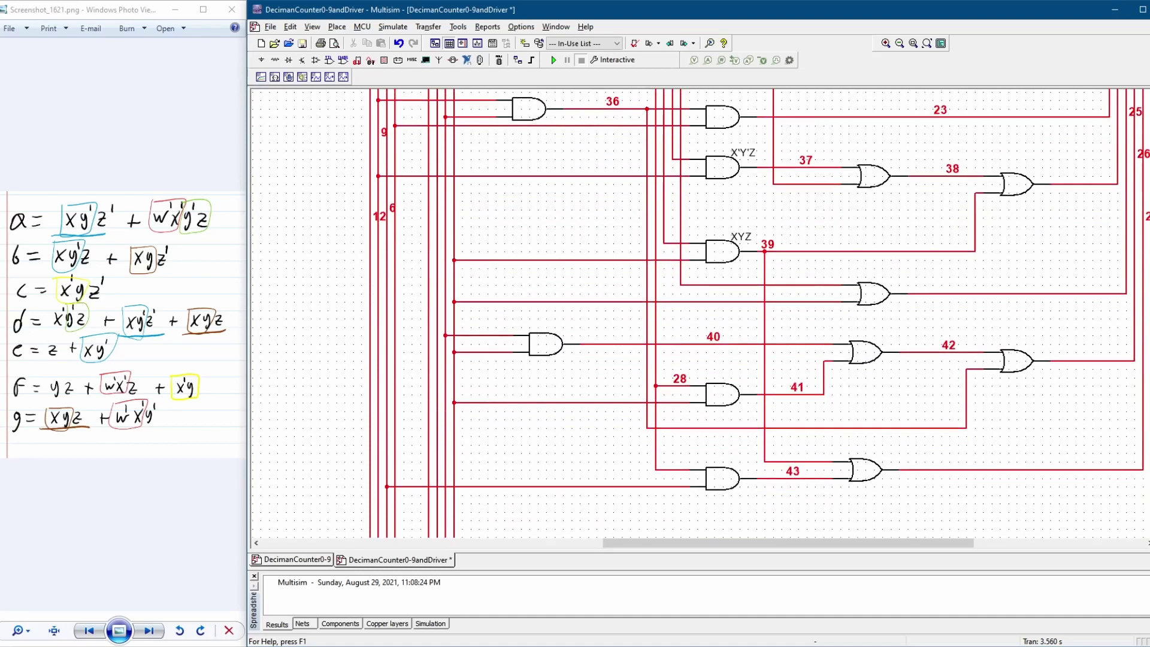
pyautogui.scroll(1, 700, 313)
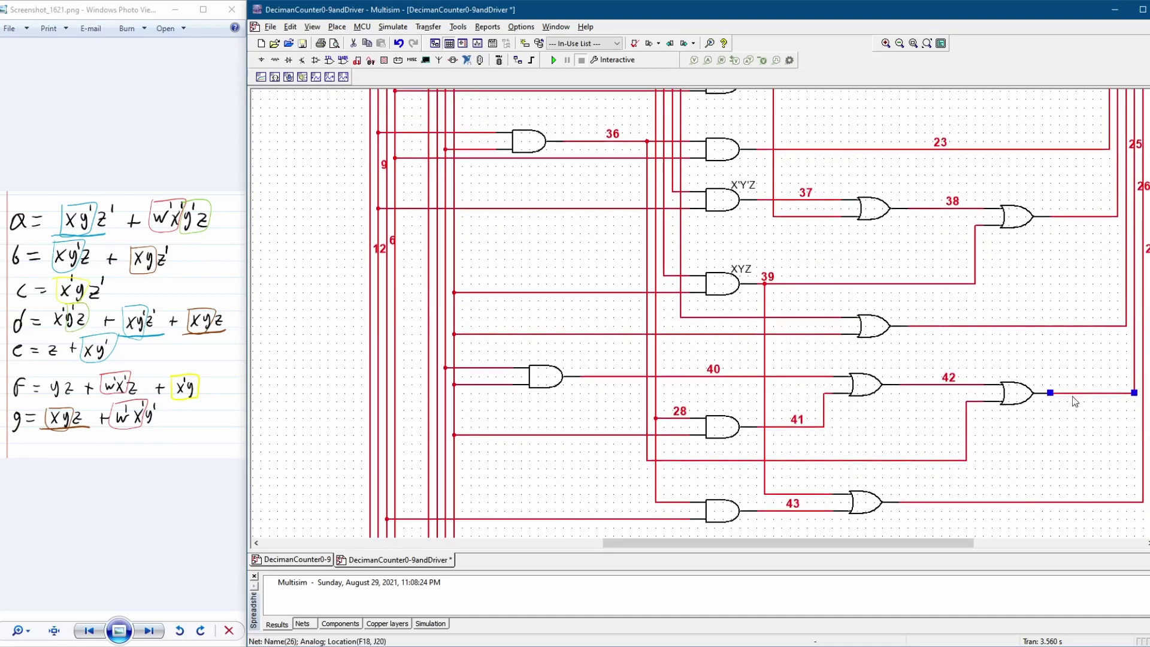
pyautogui.moveTo(844, 544); pyautogui.dragTo(942, 544)
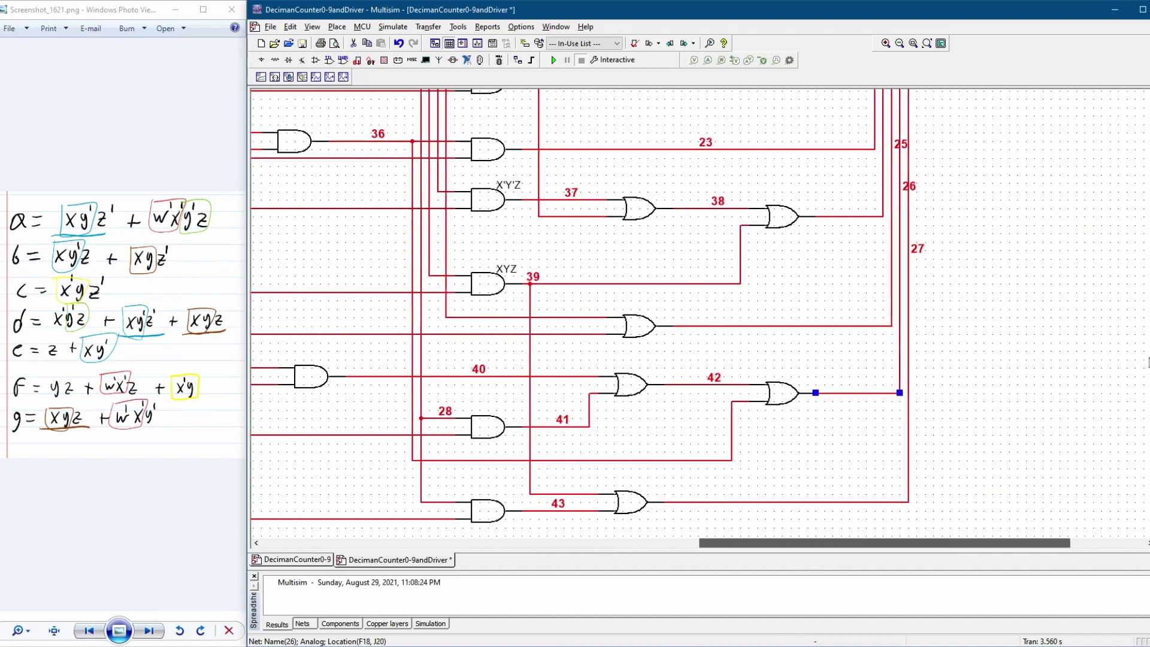
pyautogui.scroll(-3, 1011, 359)
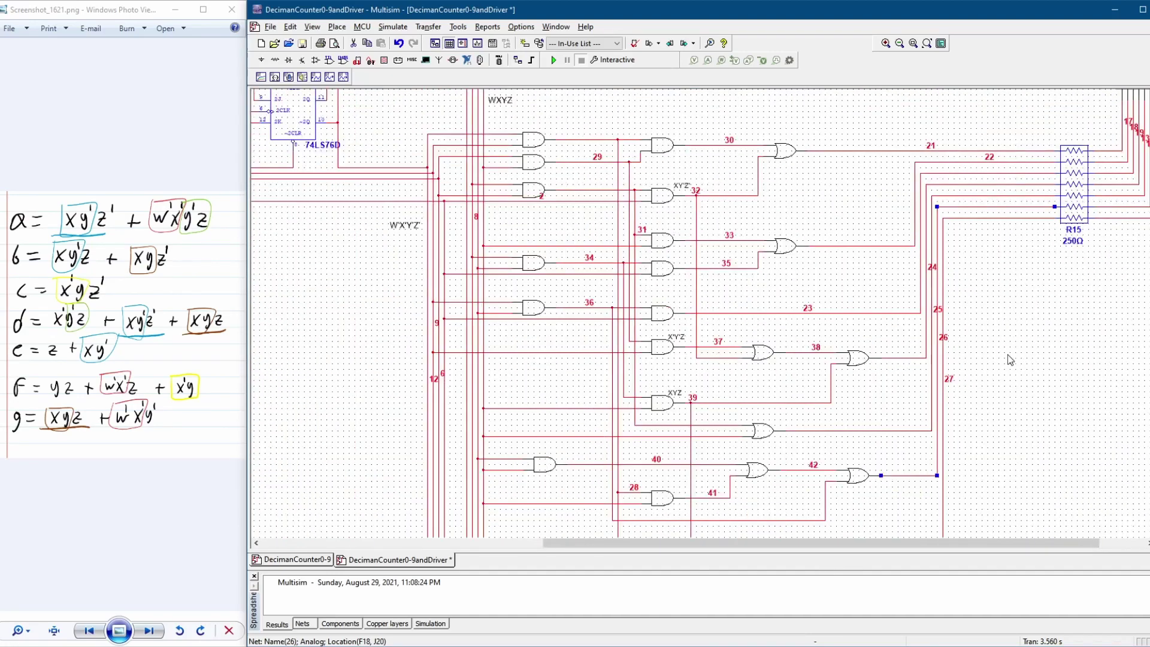
pyautogui.scroll(-1, 1011, 360)
pyautogui.scroll(-2, 700, 313)
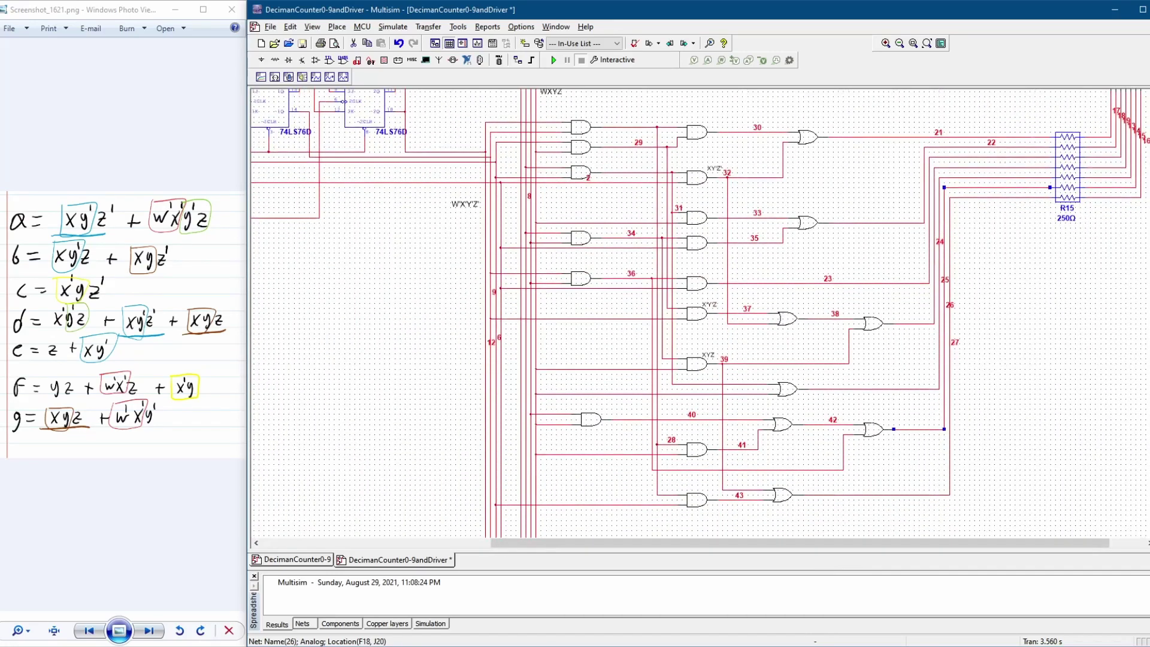
# - Select the OR-gate output wires to R15 in turn, including nets 21, 24, 26 and 27
pyautogui.click(903, 137)
pyautogui.click(905, 324)
pyautogui.click(915, 431)
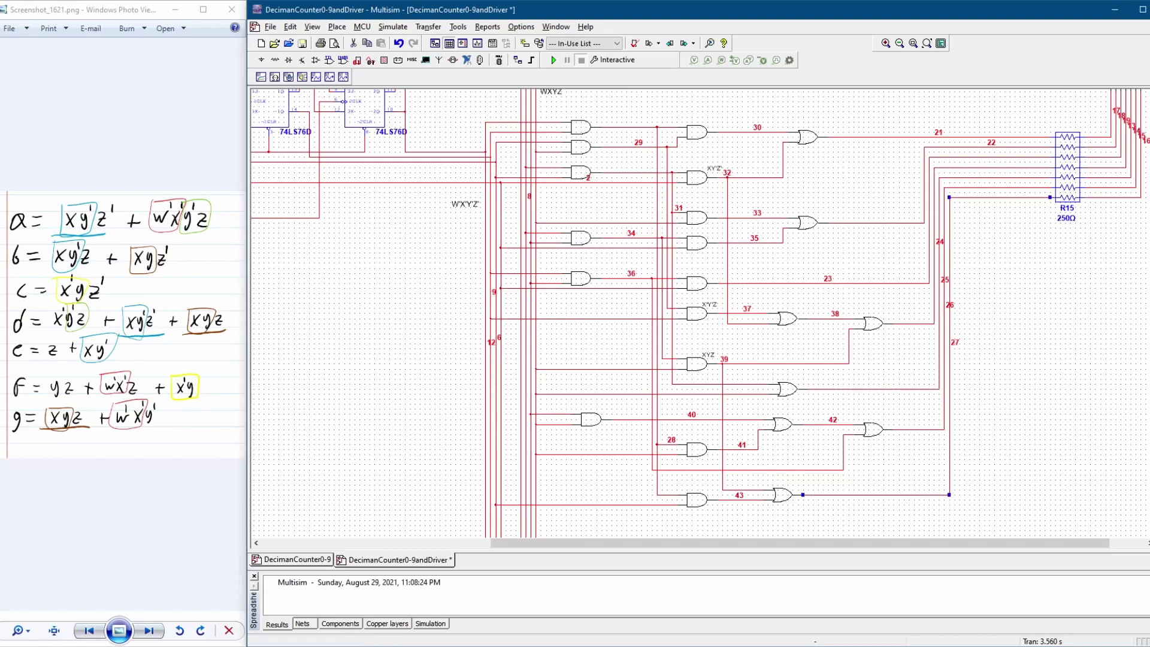
# - Inspect the A to G segment pins and the common-anode supply of display U8
pyautogui.scroll(5, 924, 489)
pyautogui.moveTo(1016, 543); pyautogui.dragTo(1087, 531)
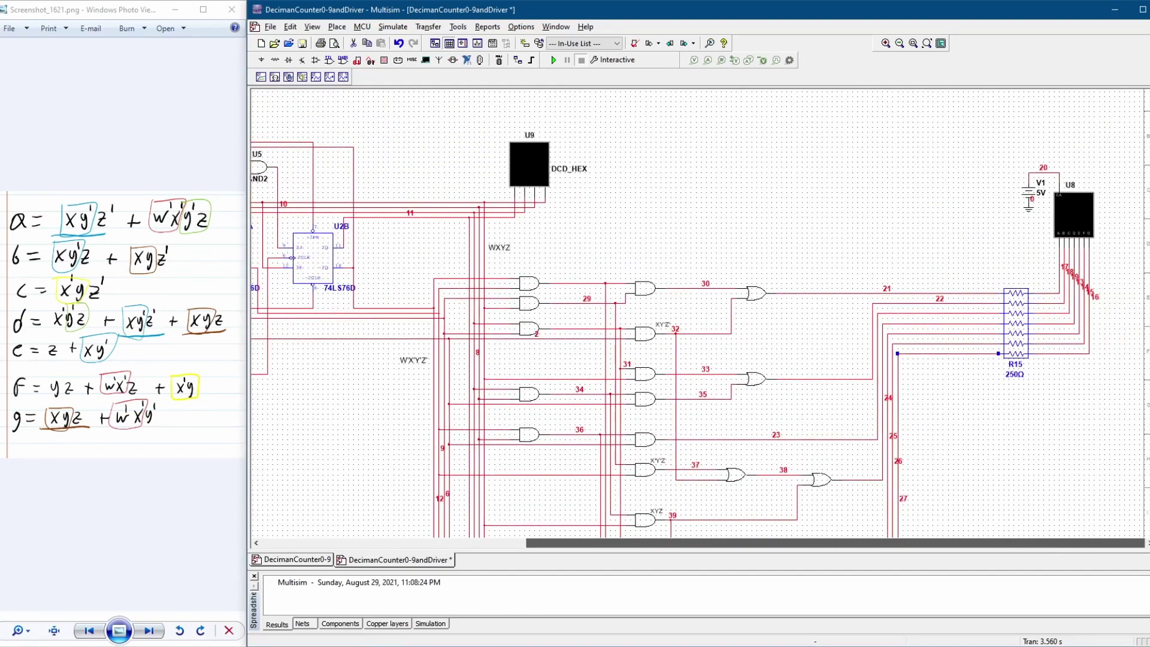
pyautogui.scroll(8, 1104, 230)
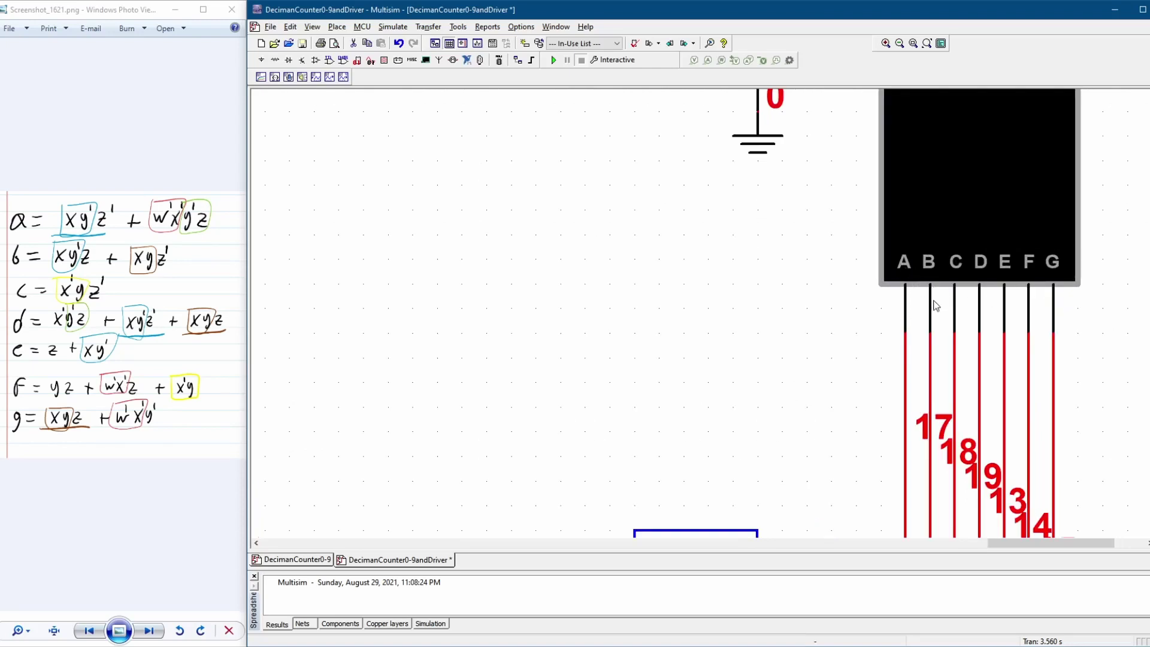
pyautogui.scroll(-4, 494, 388)
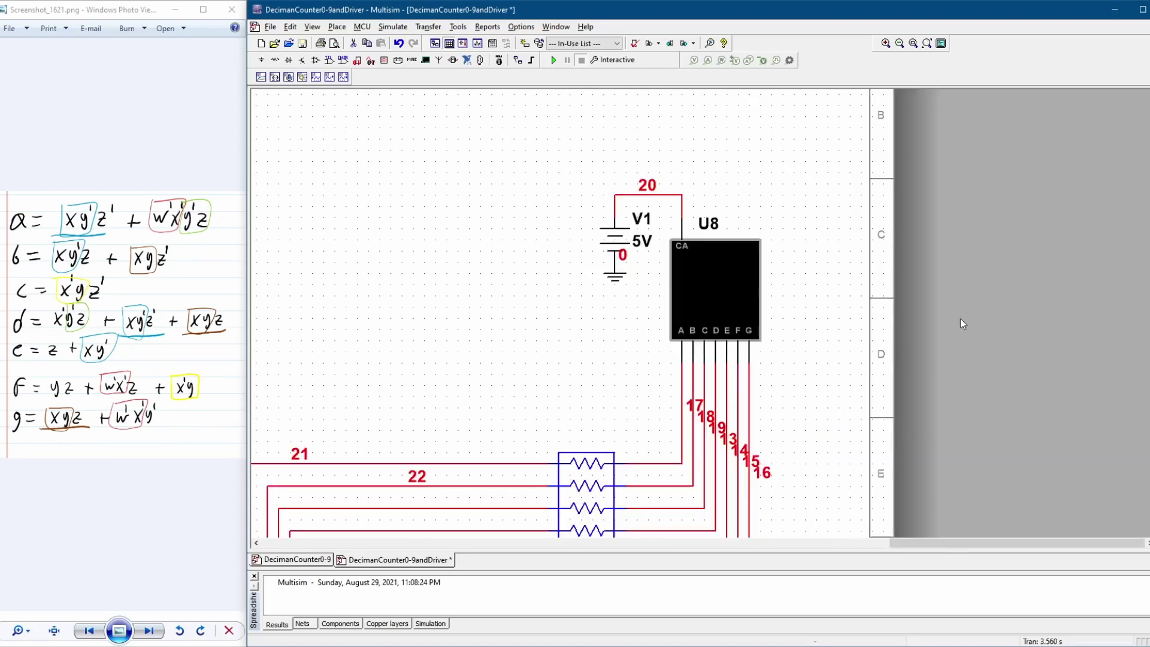
# - Return to the lower gates and select net 24 at the output of the OR gate fed by net 38
pyautogui.moveTo(879, 543); pyautogui.dragTo(643, 544)
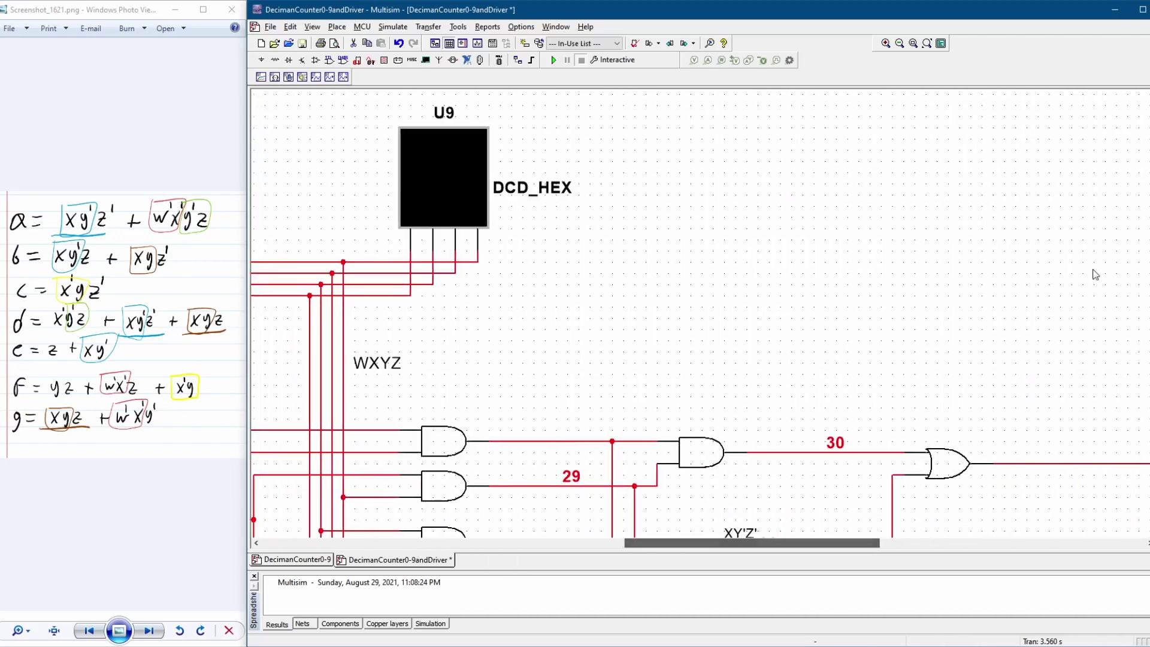
pyautogui.moveTo(1149, 231); pyautogui.dragTo(1149, 429)
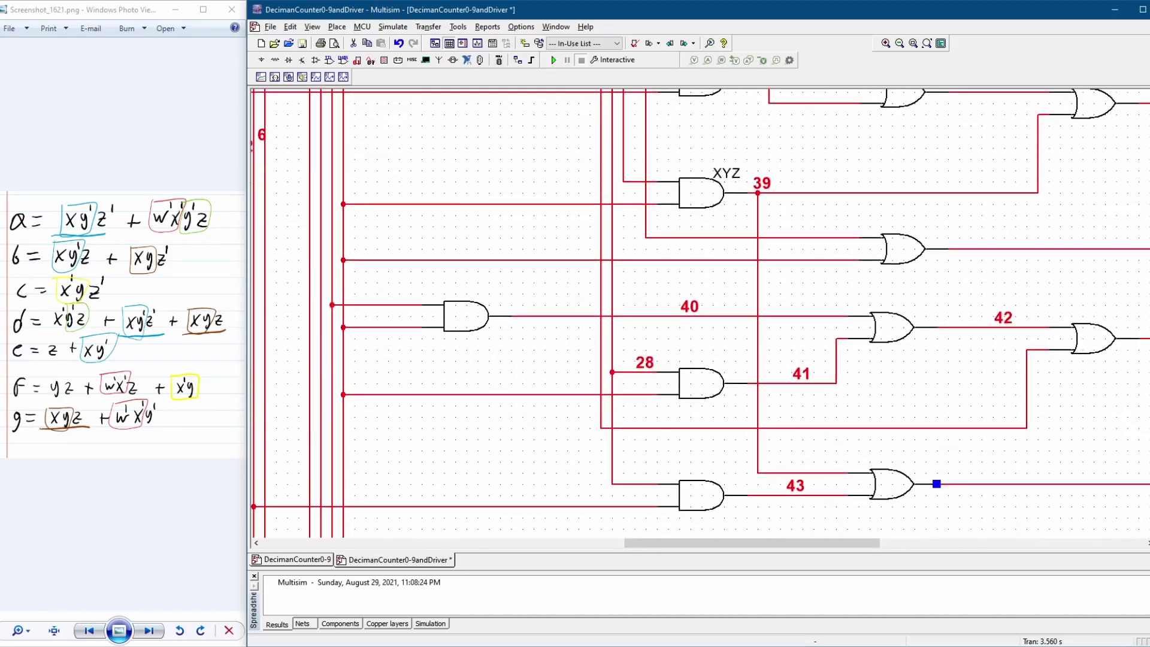
pyautogui.scroll(-1, 999, 468)
pyautogui.moveTo(908, 545); pyautogui.dragTo(930, 540)
pyautogui.scroll(-1, 945, 508)
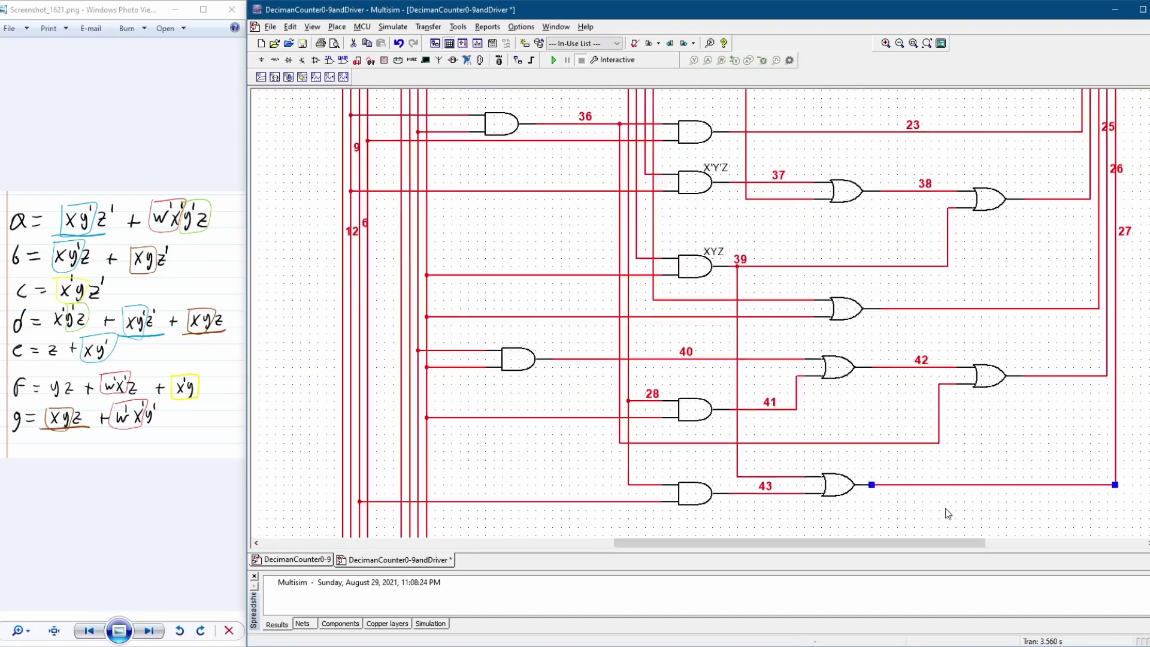
pyautogui.scroll(-1, 984, 514)
pyautogui.moveTo(1149, 429); pyautogui.dragTo(1149, 396)
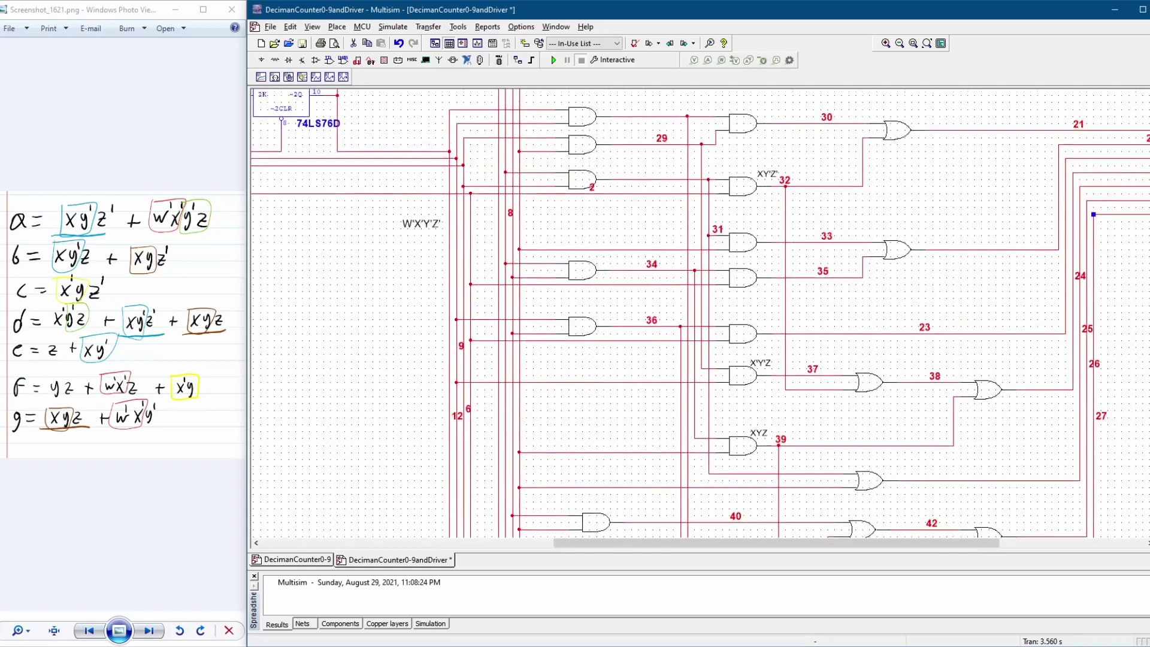
pyautogui.click(1036, 390)
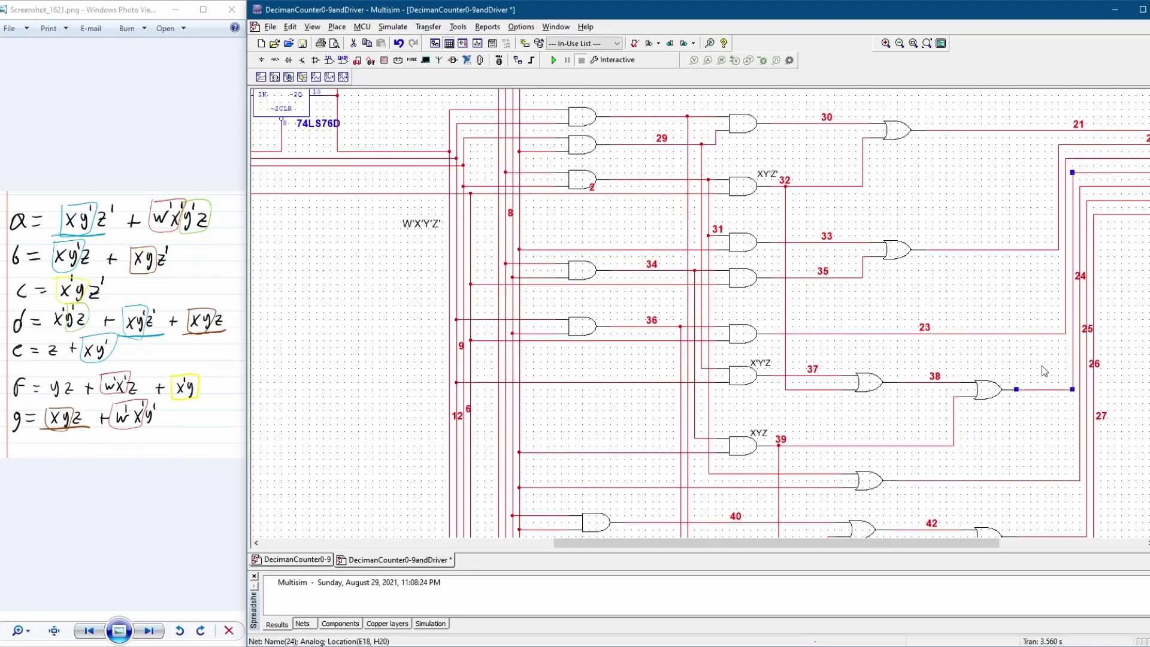
# - Check the handwritten equation for d against the OR gate driving net 38 and the X'Y'Z AND gate, then clear the selection
pyautogui.click(64, 328)
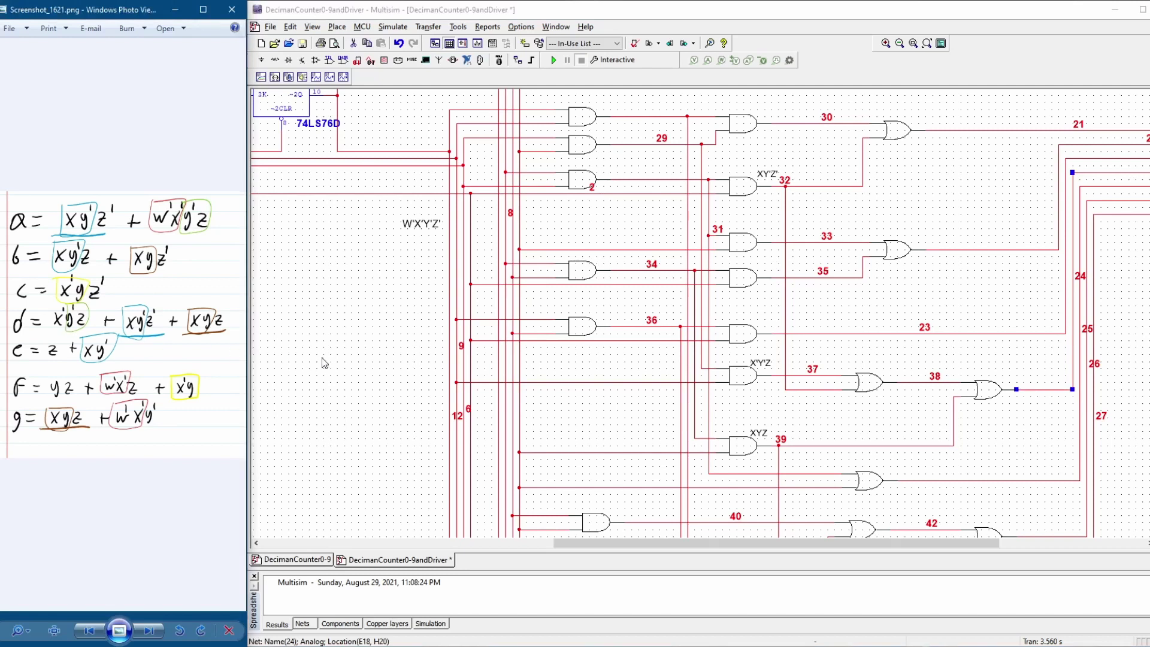
pyautogui.click(868, 388)
pyautogui.click(749, 381)
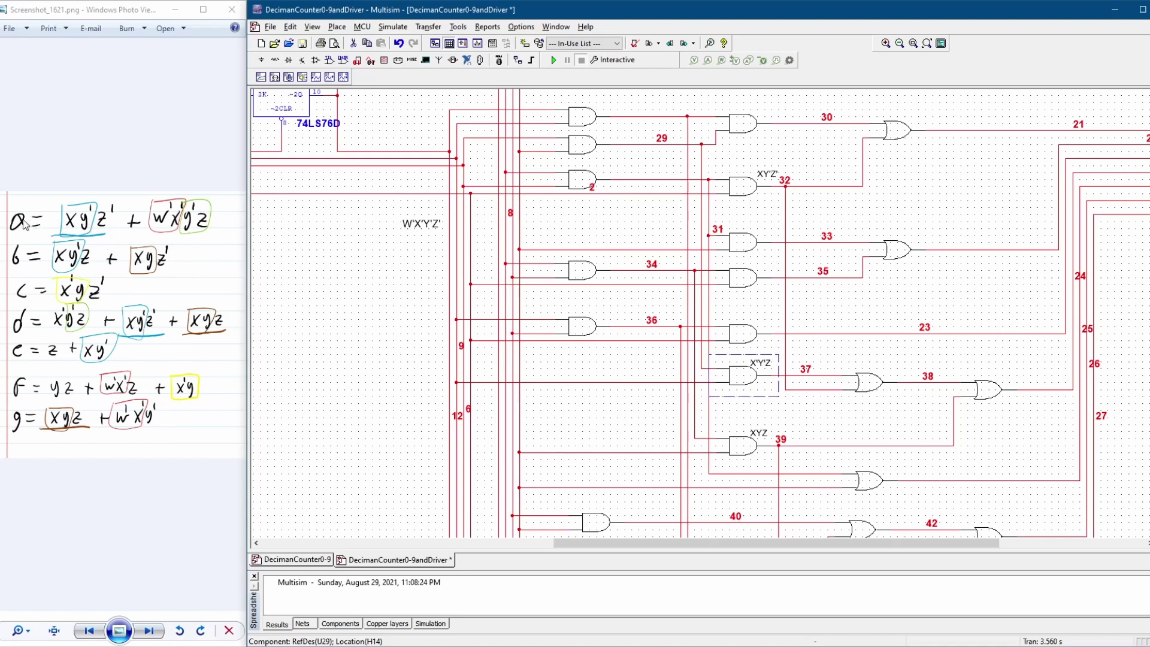
pyautogui.click(839, 235)
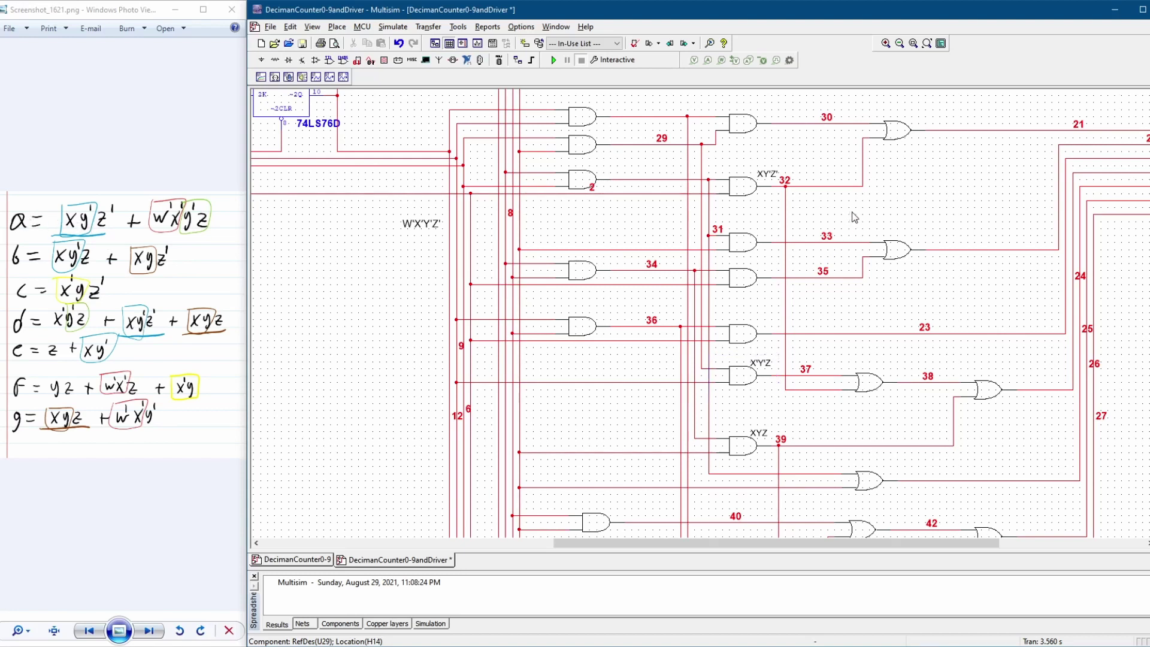
# - Trace net 32 from the XY'Z' AND gate to the OR gate driving net 38 and compare it with the handwritten equation for d
pyautogui.click(786, 210)
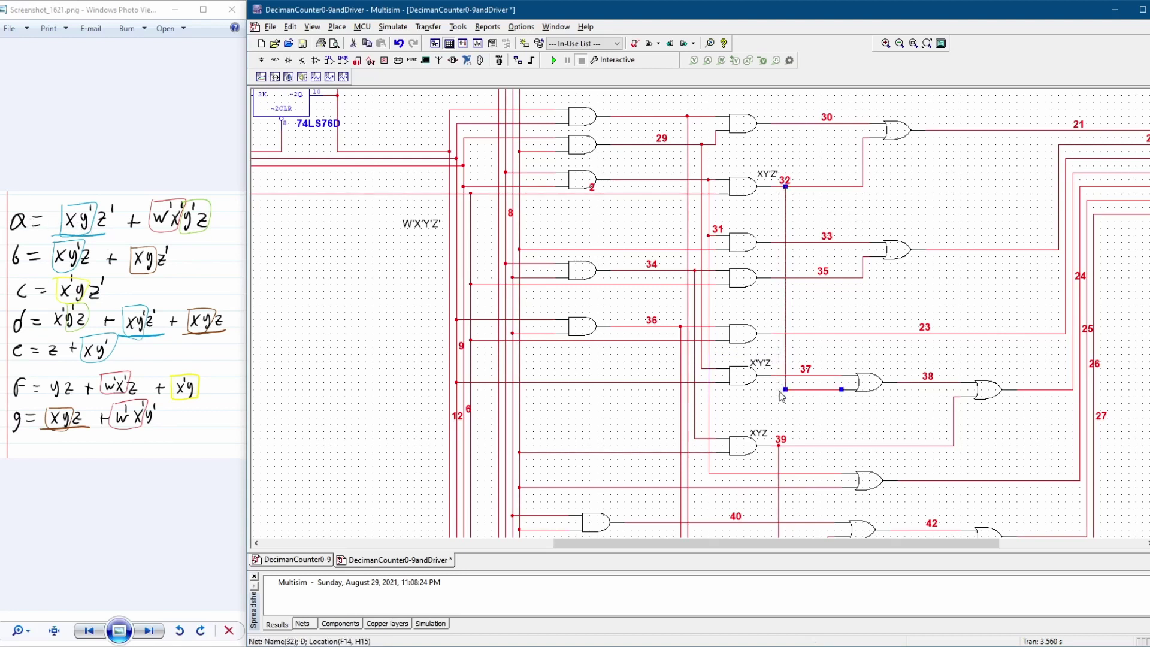
pyautogui.click(871, 388)
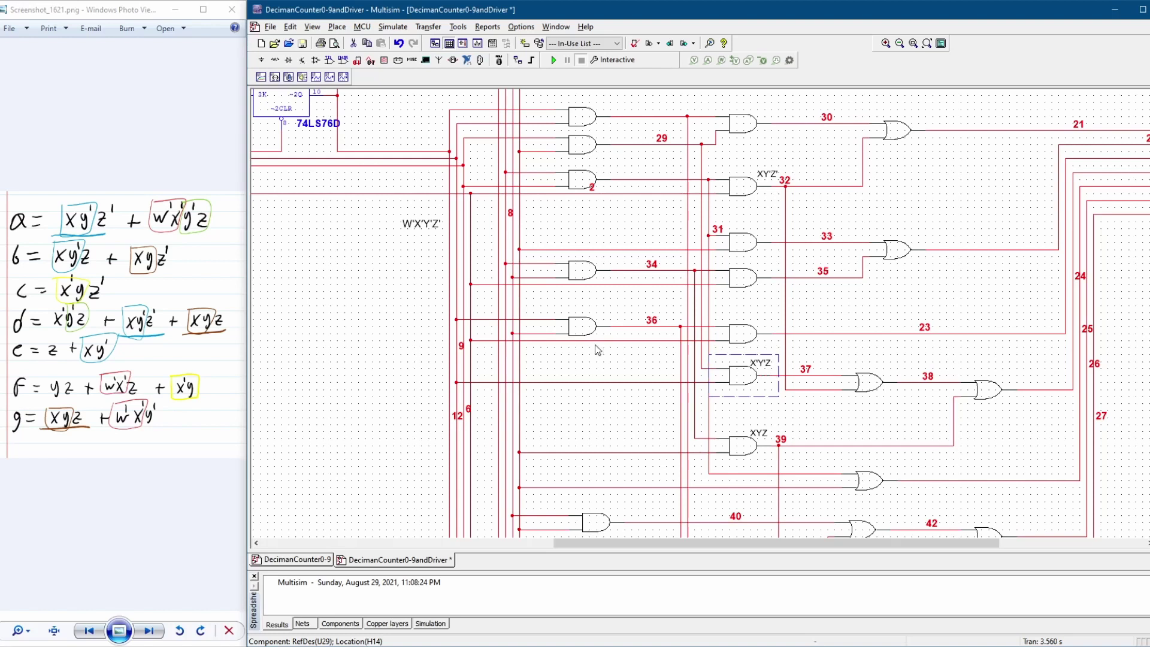
pyautogui.click(71, 326)
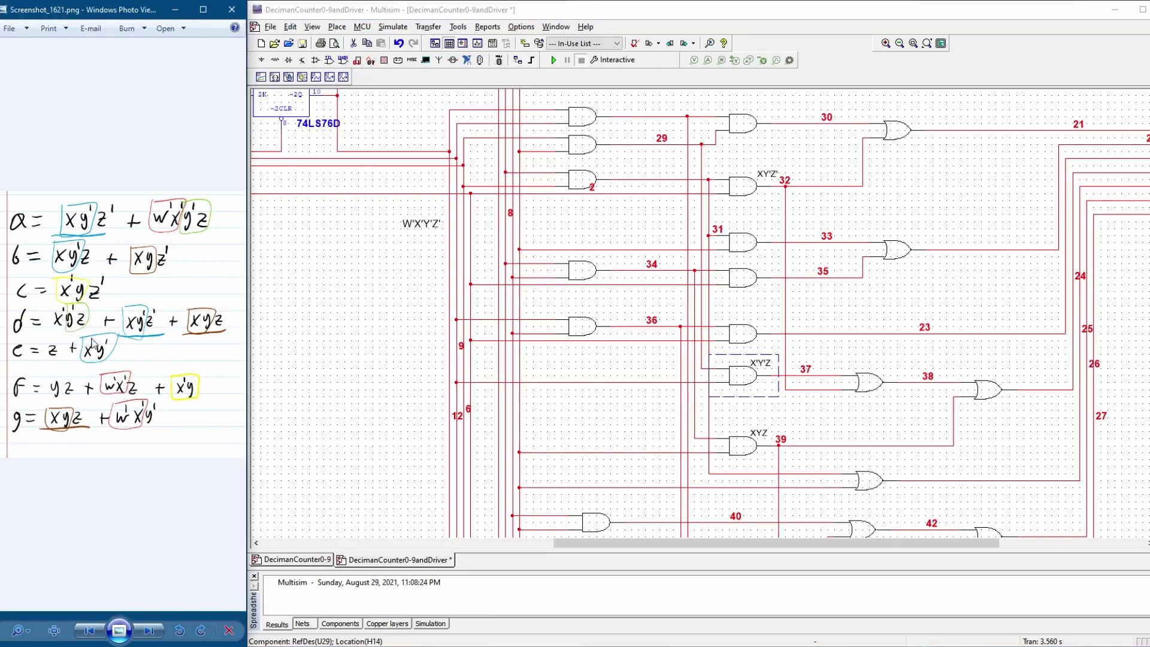
pyautogui.click(458, 382)
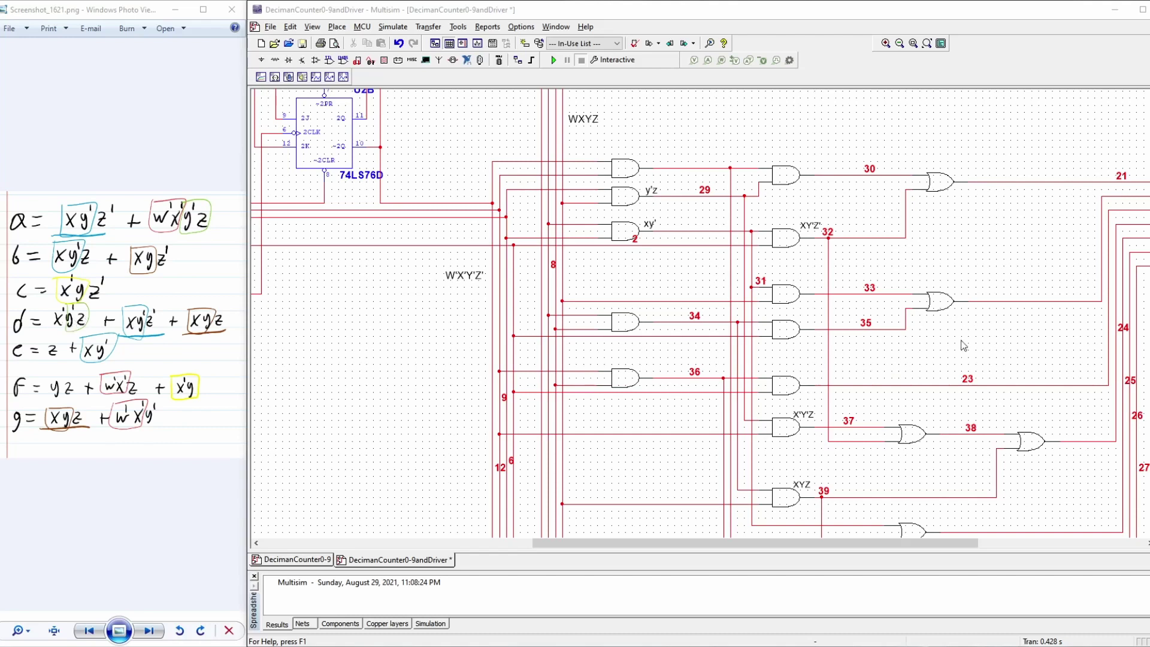
# - Select the X'Y'Z AND gate and its input wires on nets 9 and 29 in turn
pyautogui.click(779, 437)
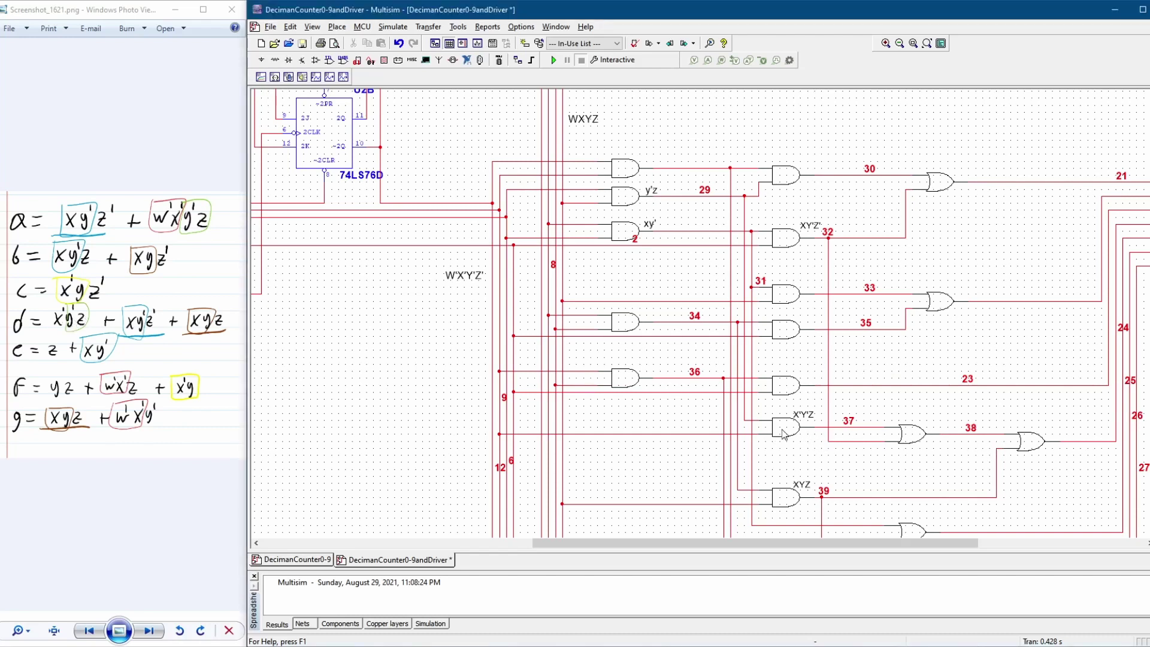
pyautogui.click(610, 434)
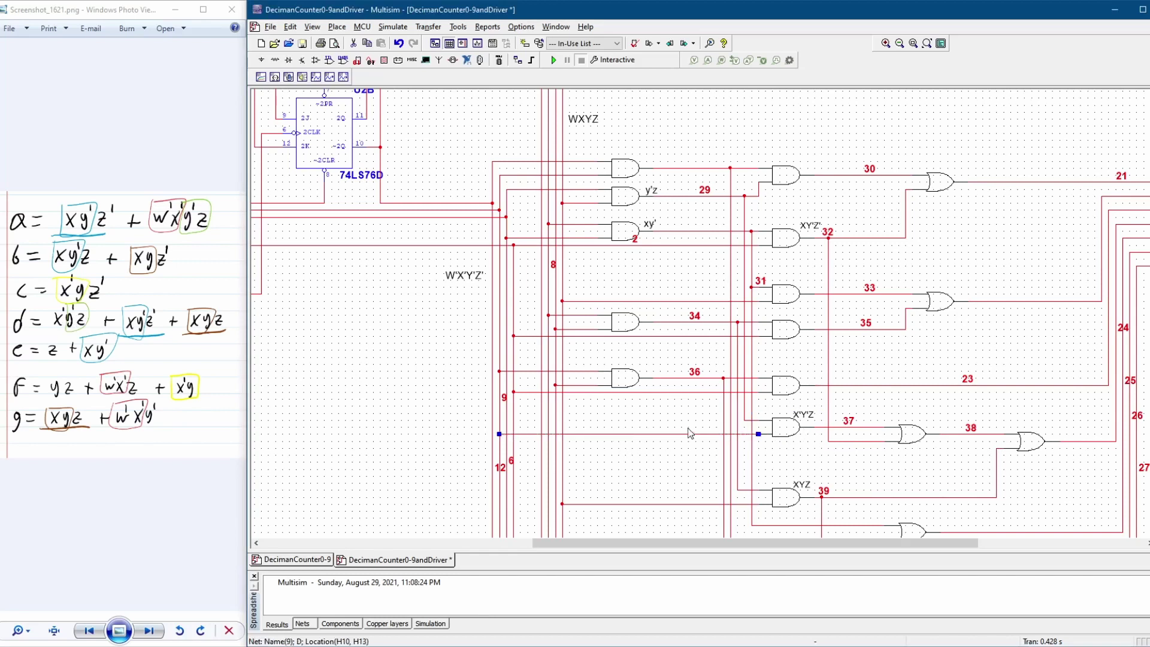
pyautogui.click(748, 421)
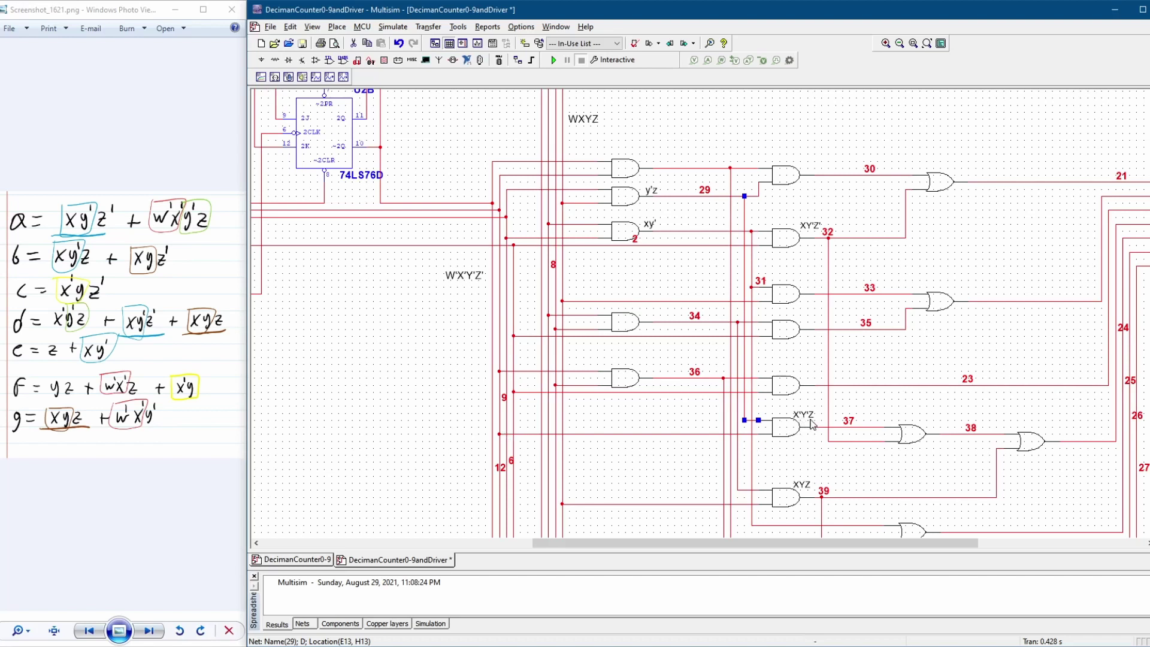
# - Inspect the OR gate that combines nets 37 and 32, together with the XY'Z' AND gate feeding it
pyautogui.click(919, 442)
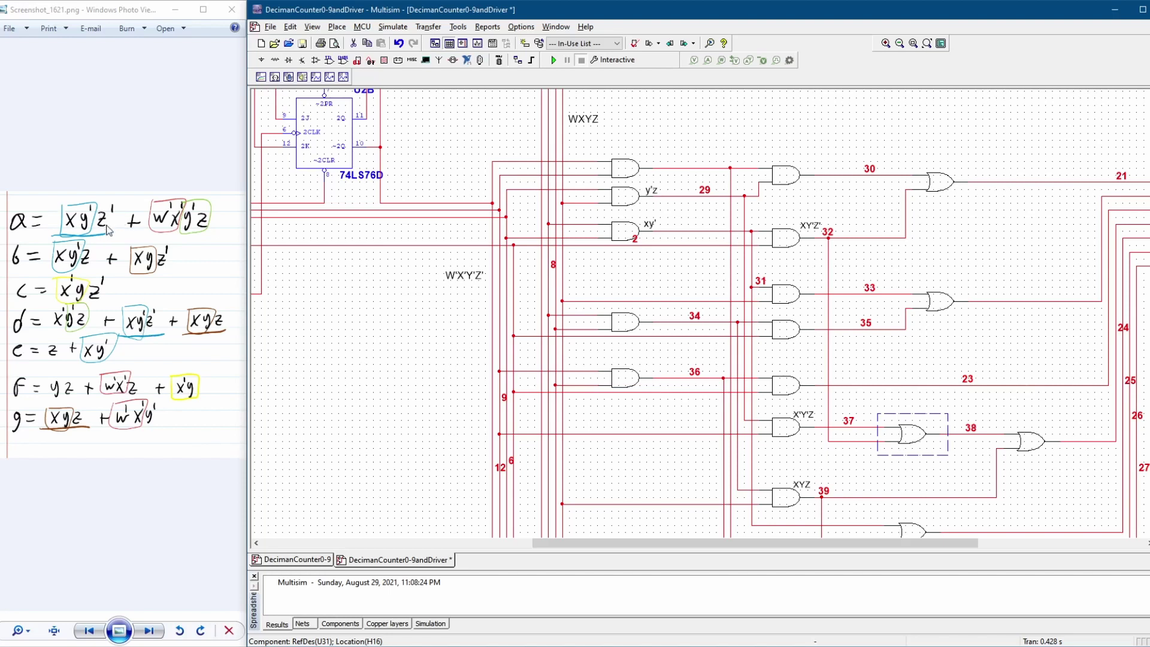
pyautogui.click(788, 236)
pyautogui.click(915, 442)
pyautogui.scroll(-3, 958, 398)
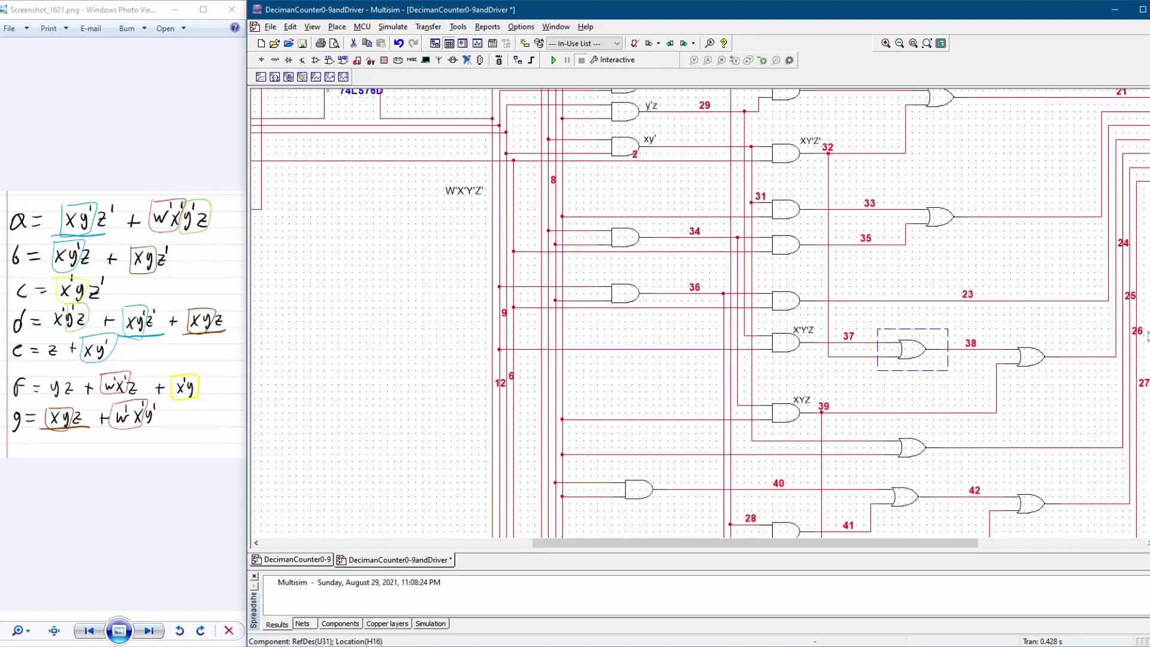
# - Trace the XYZ input of the final OR gate for d back through net 34 to the AND gate that drives it
pyautogui.click(955, 398)
pyautogui.click(1022, 361)
pyautogui.click(789, 417)
pyautogui.scroll(3, 1093, 285)
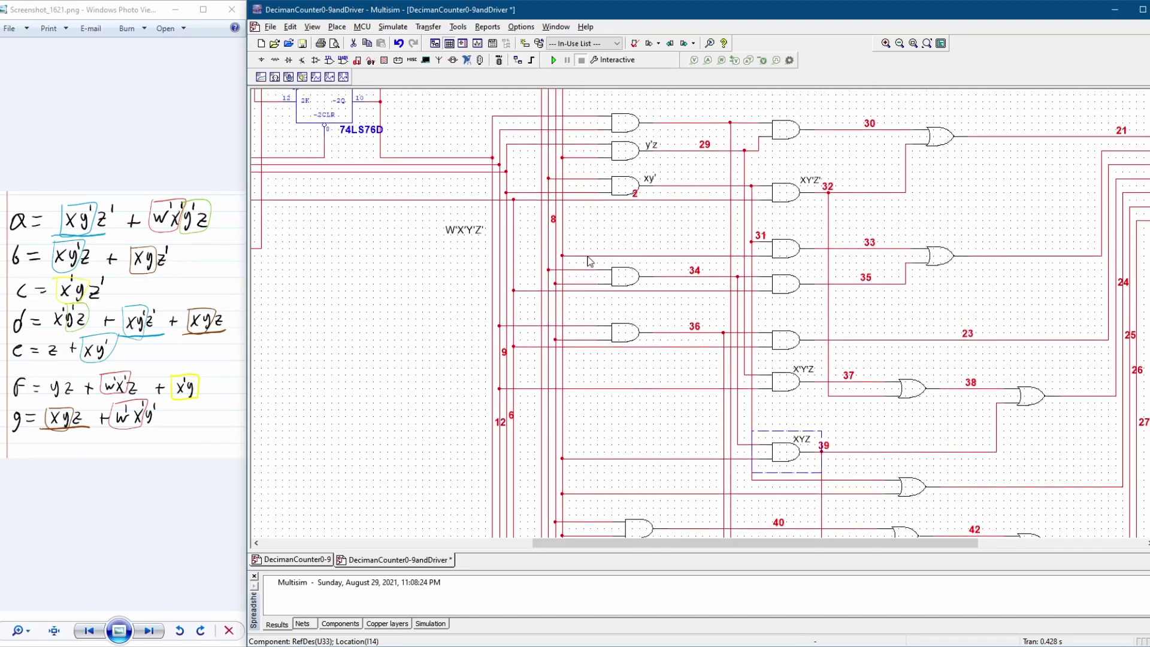
pyautogui.click(629, 286)
pyautogui.click(738, 307)
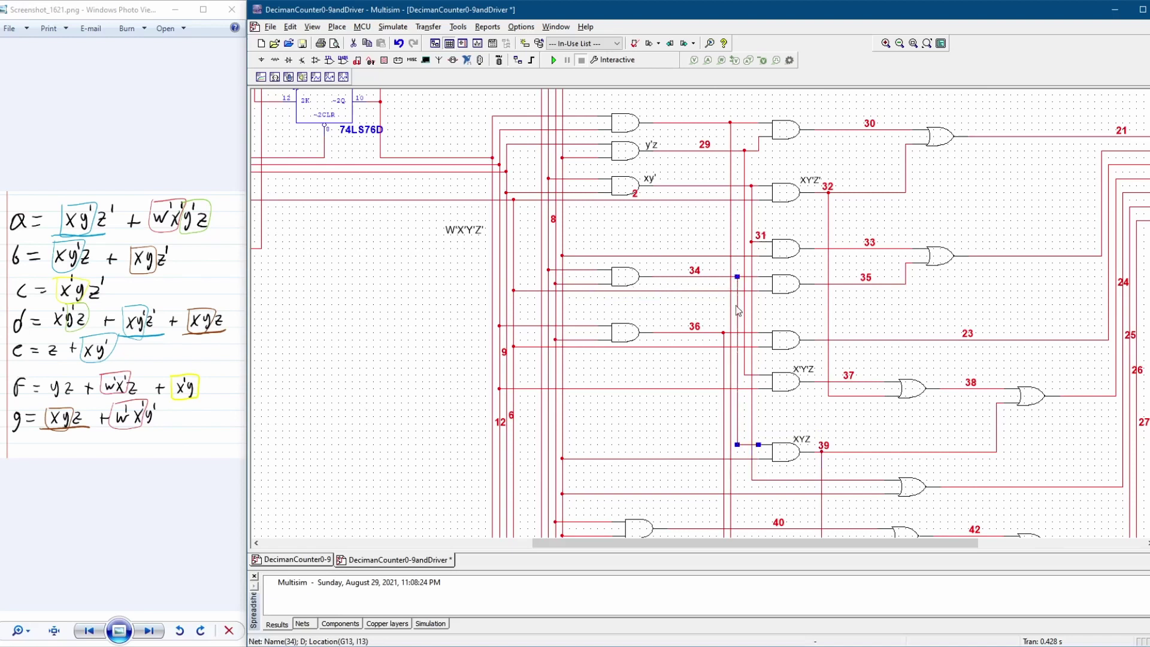
pyautogui.click(784, 454)
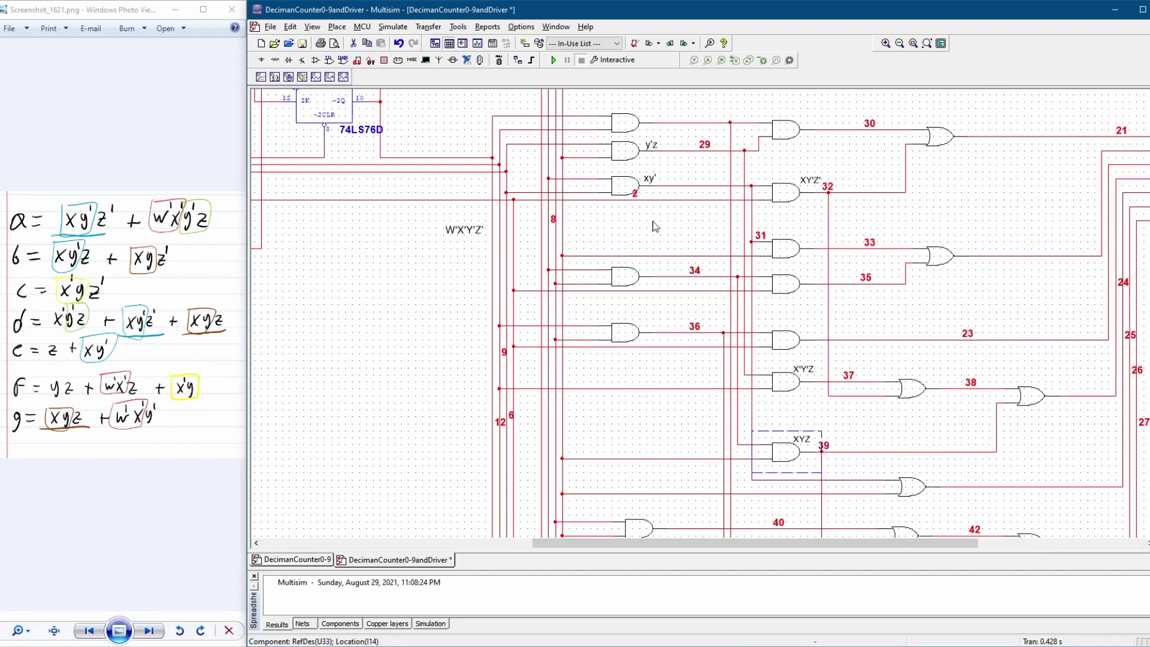
pyautogui.click(623, 282)
pyautogui.click(787, 454)
# - Select the OR gate fed by nets 38 and 39 and follow its output net 24 to R15 and display U8
pyautogui.click(1032, 399)
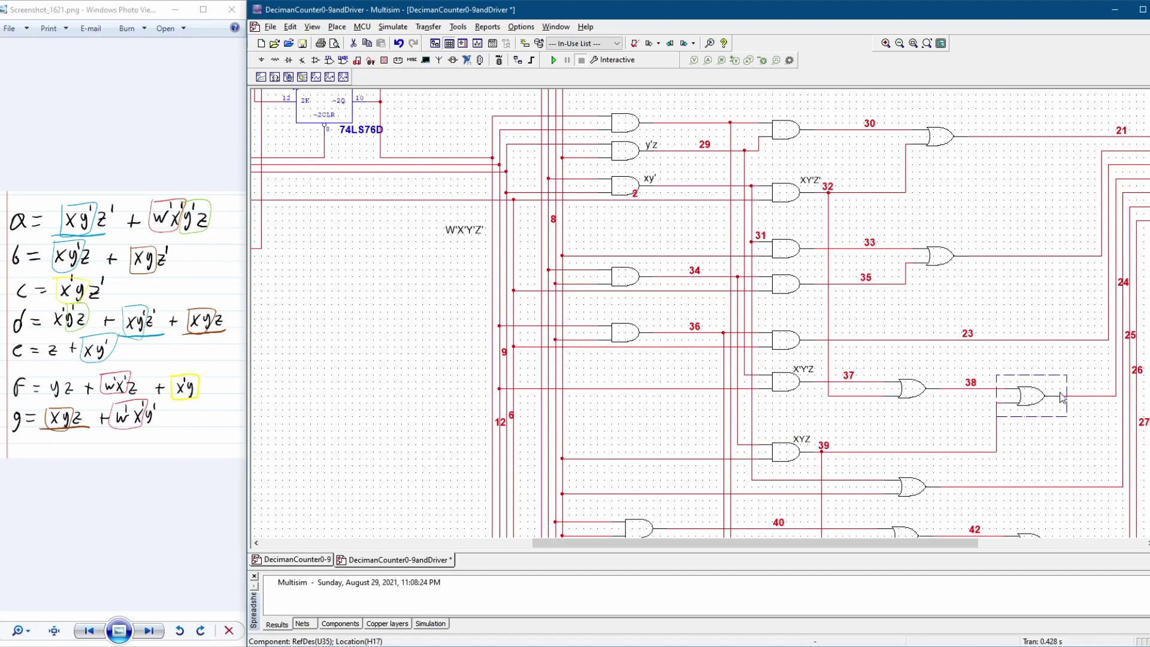
pyautogui.click(1081, 414)
pyautogui.click(1076, 396)
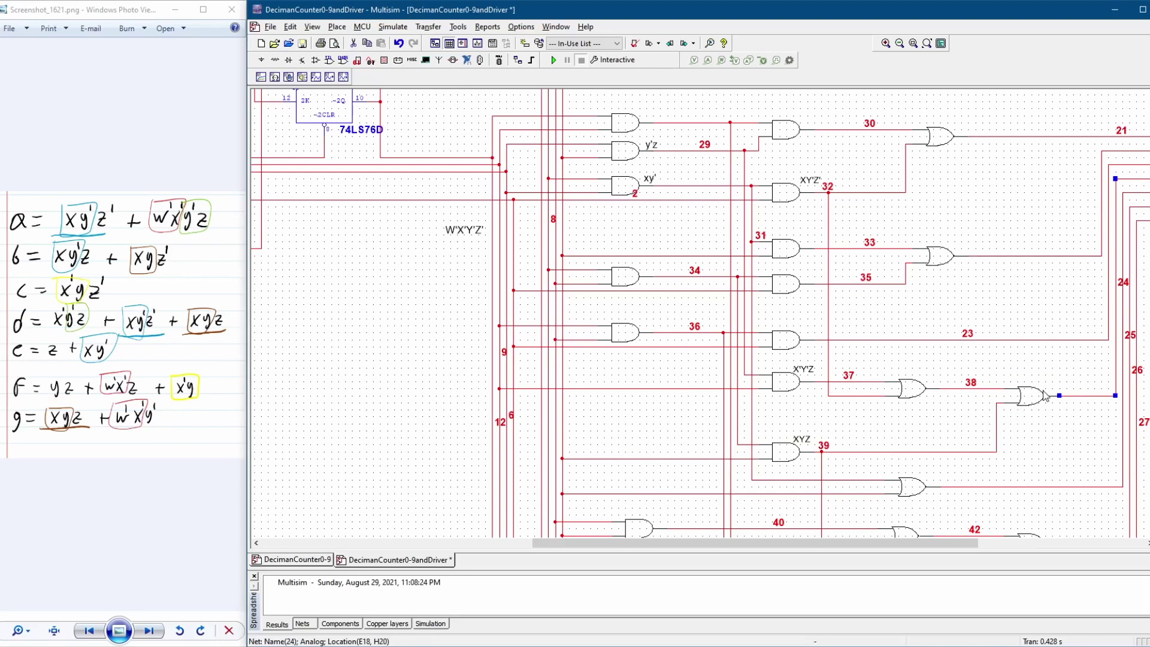
pyautogui.scroll(-1, 1045, 397)
pyautogui.moveTo(959, 542); pyautogui.dragTo(1073, 542)
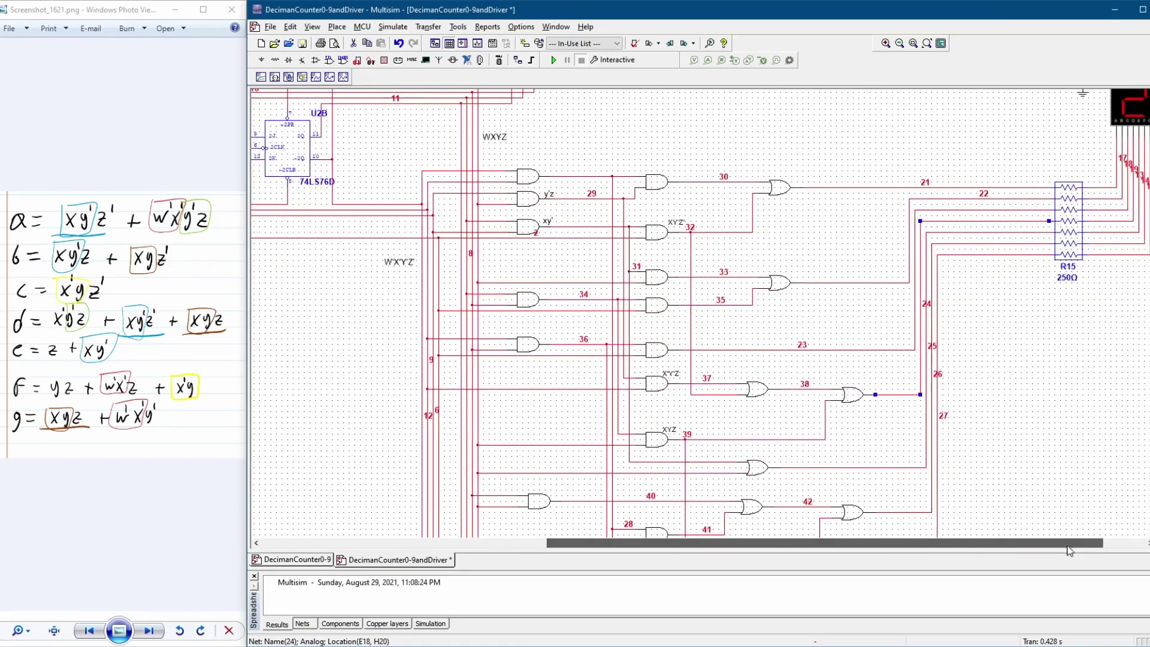
pyautogui.scroll(2, 1138, 208)
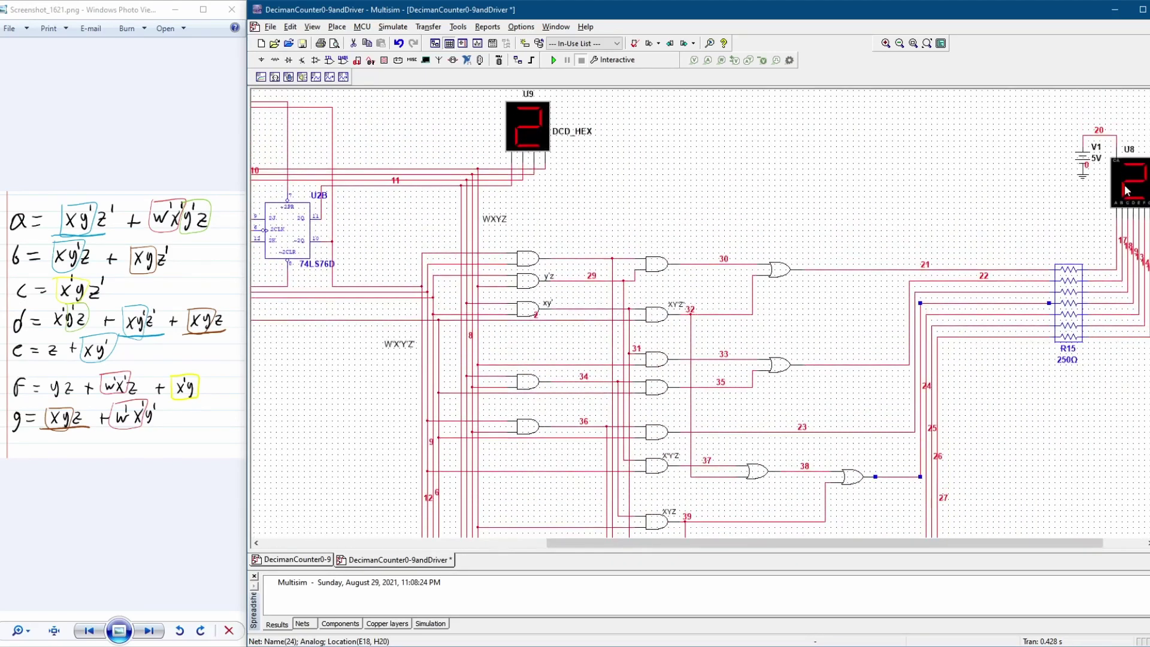
# - Return to the lower gates of the driver and examine them against the handwritten equation for e
pyautogui.moveTo(971, 541); pyautogui.dragTo(919, 546)
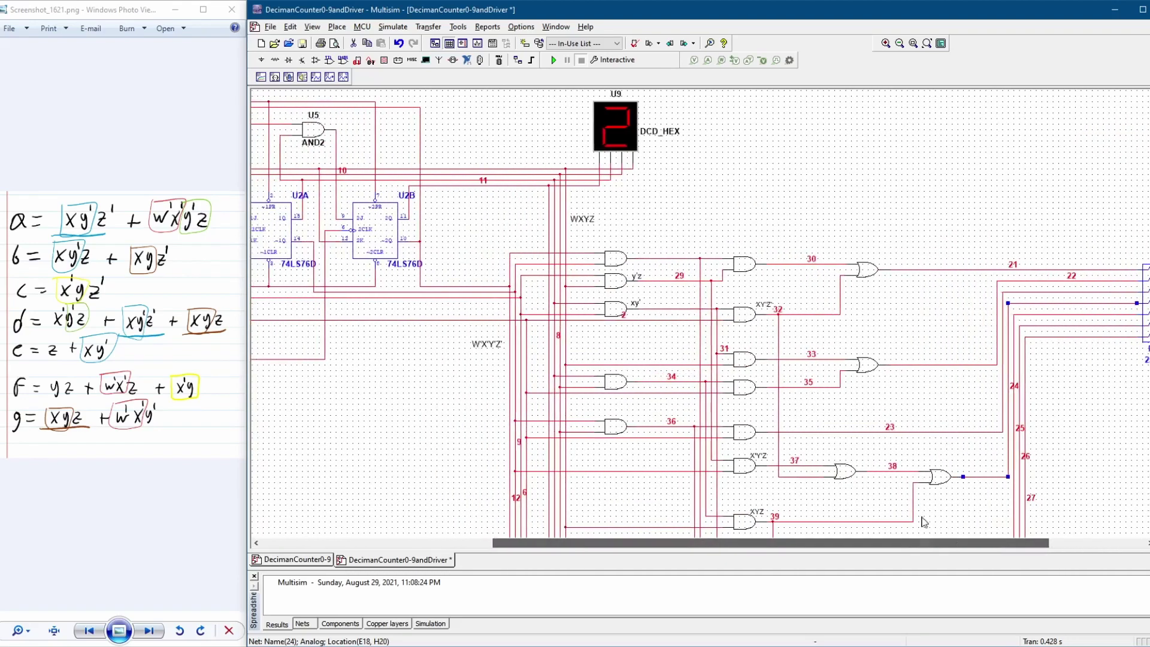
pyautogui.scroll(-2, 919, 542)
pyautogui.scroll(-7, 1012, 430)
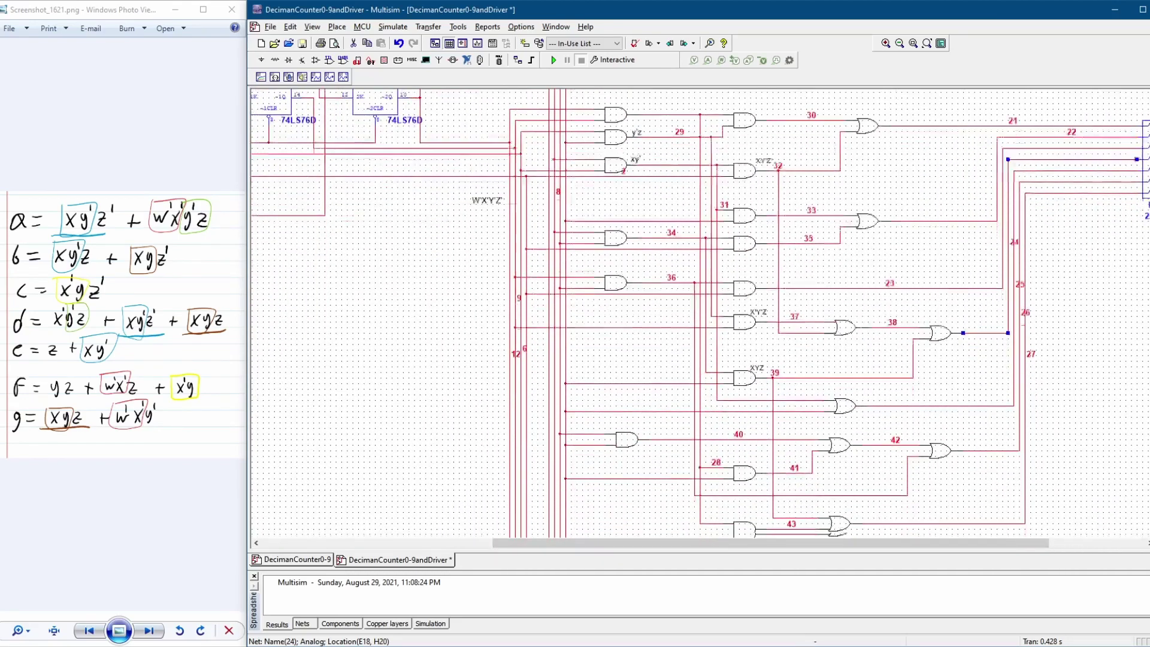
pyautogui.scroll(-1, 1012, 430)
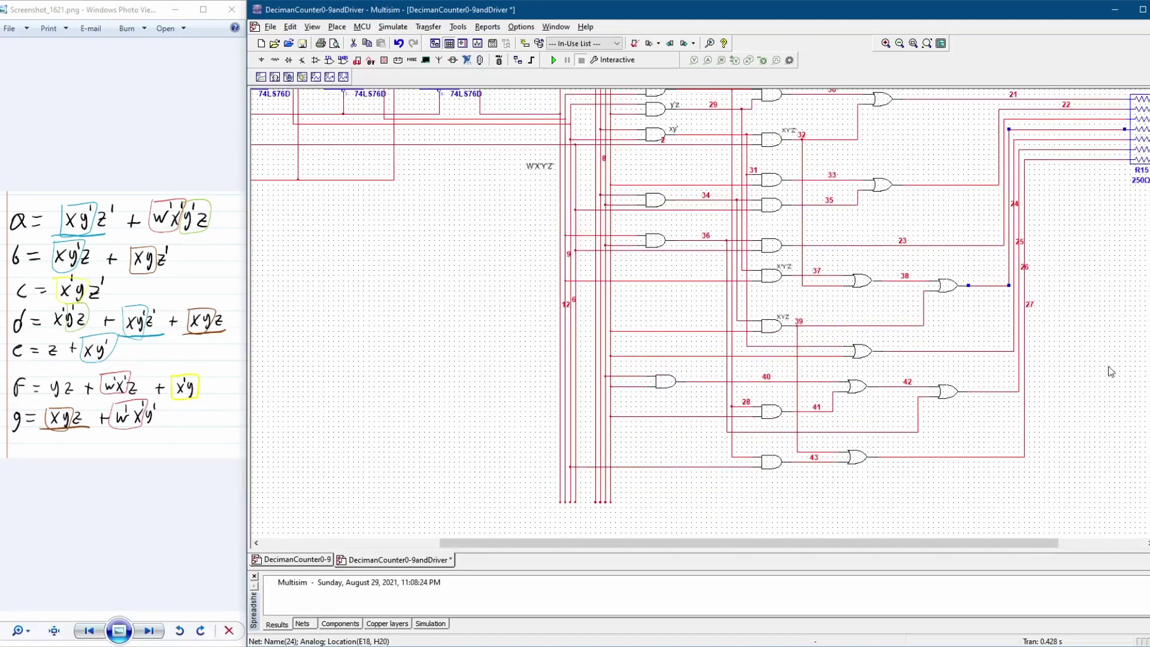
pyautogui.scroll(3, 1146, 365)
pyautogui.scroll(-1, 1100, 383)
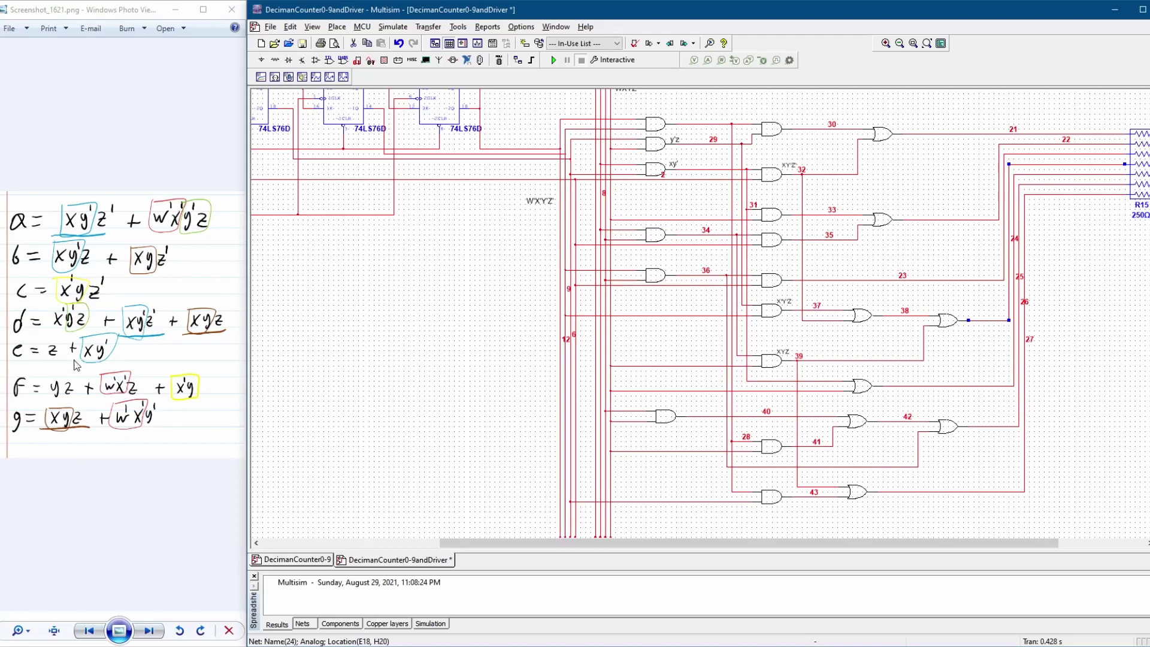
# - Trace the z and xy' inputs of the segment e OR gate back to their sources and compare them with the handwritten equation
pyautogui.click(966, 379)
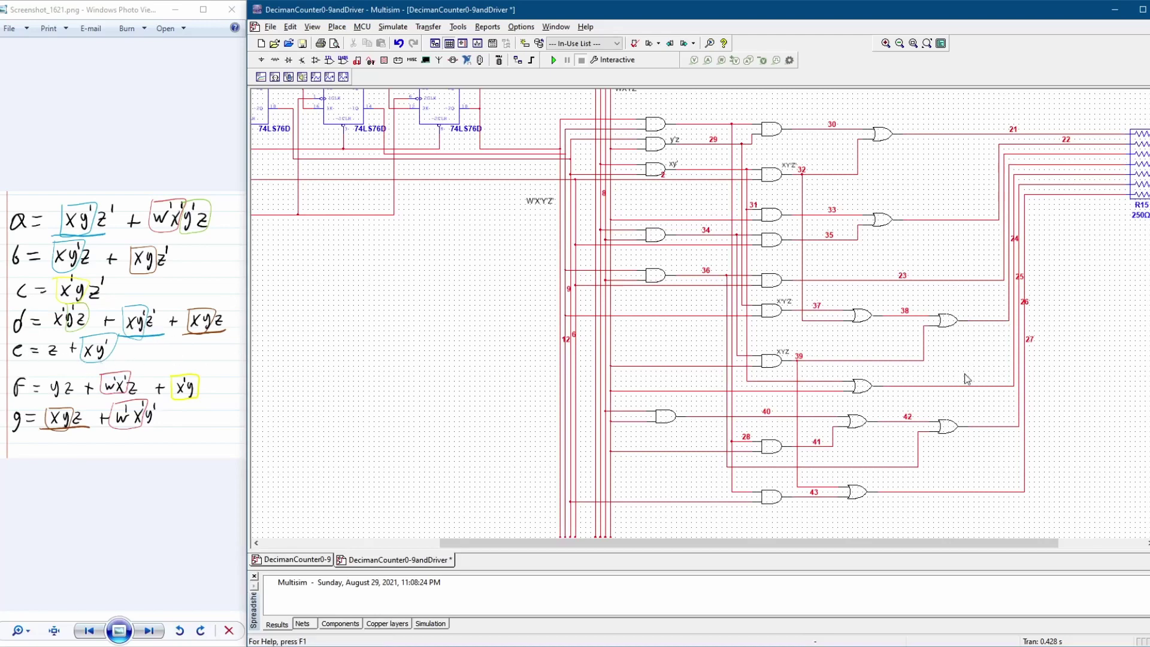
pyautogui.scroll(-2, 699, 314)
pyautogui.scroll(1, 927, 364)
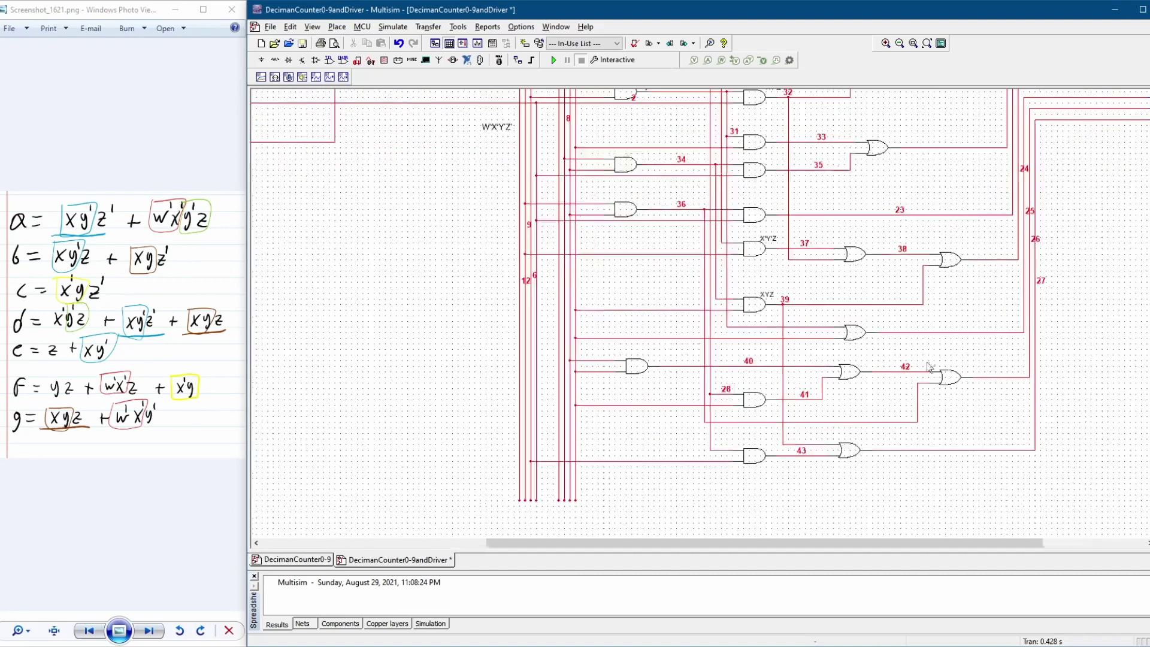
pyautogui.scroll(1, 927, 366)
pyautogui.click(845, 334)
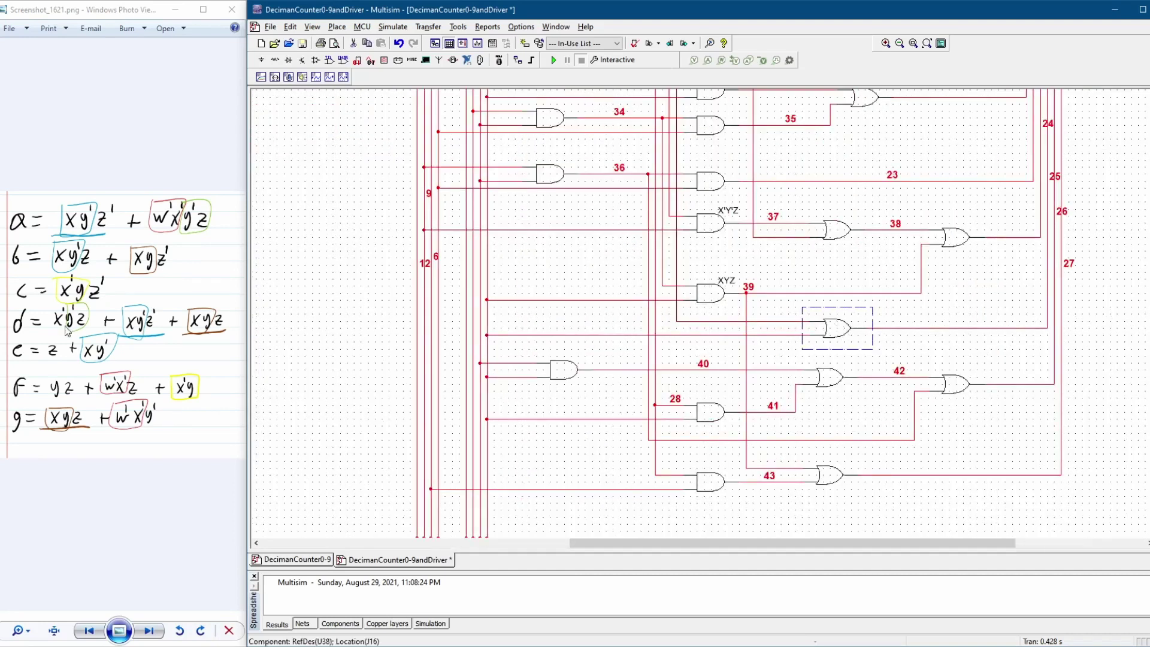
pyautogui.click(488, 324)
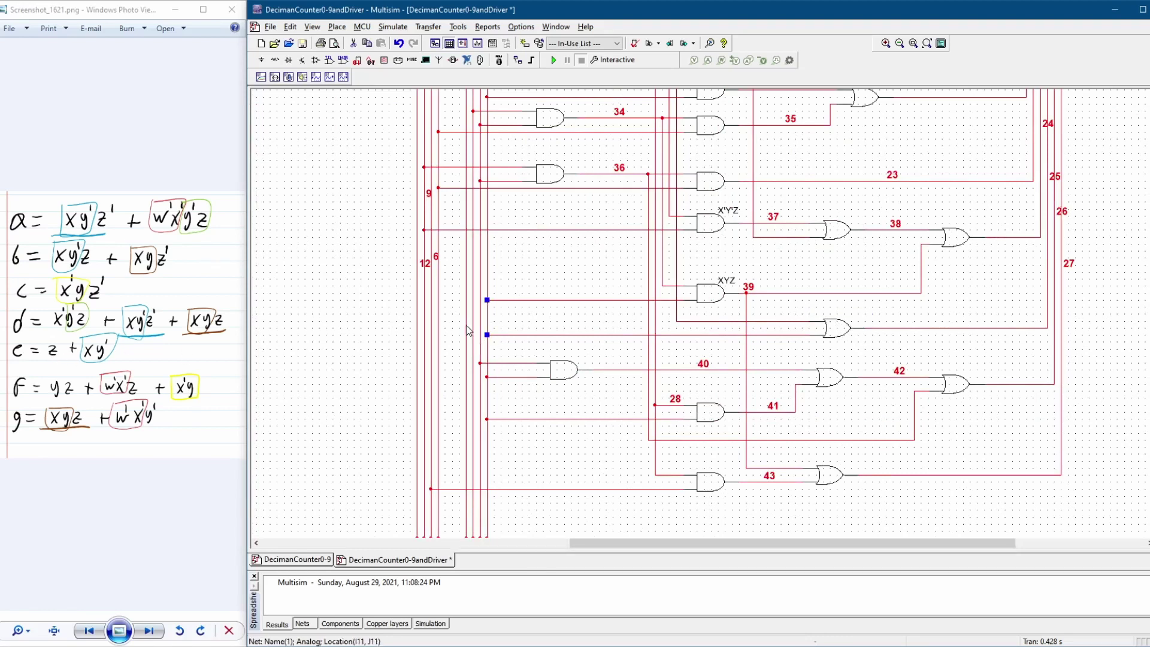
pyautogui.click(499, 336)
pyautogui.click(842, 358)
pyautogui.click(737, 322)
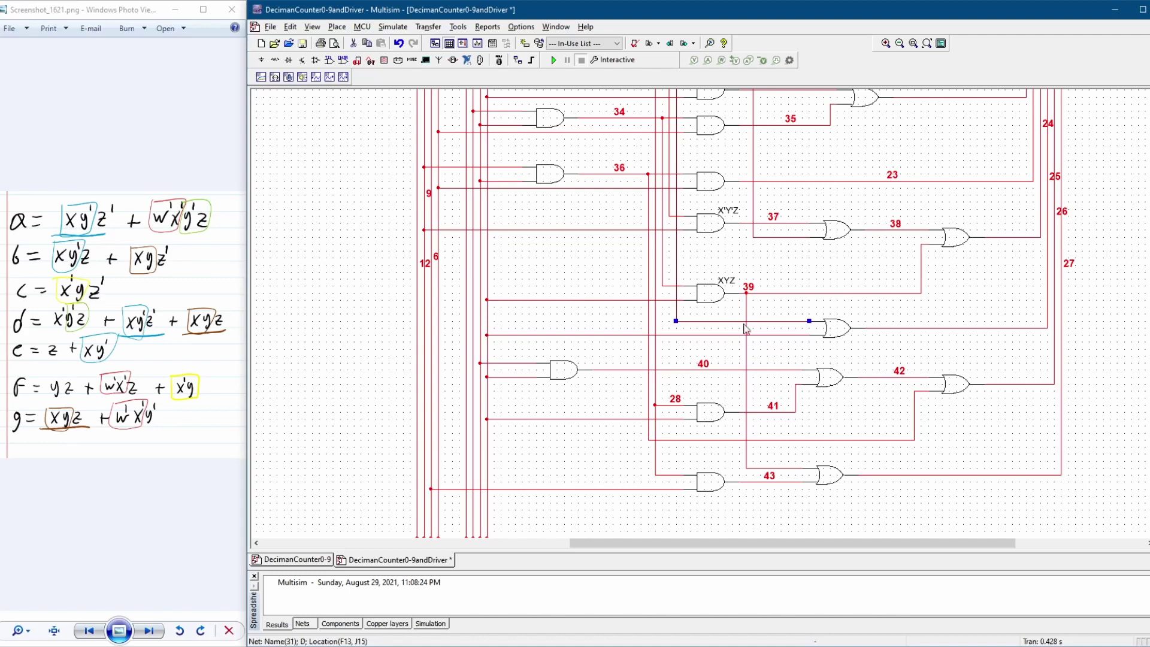
pyautogui.scroll(2, 747, 296)
pyautogui.scroll(3, 747, 296)
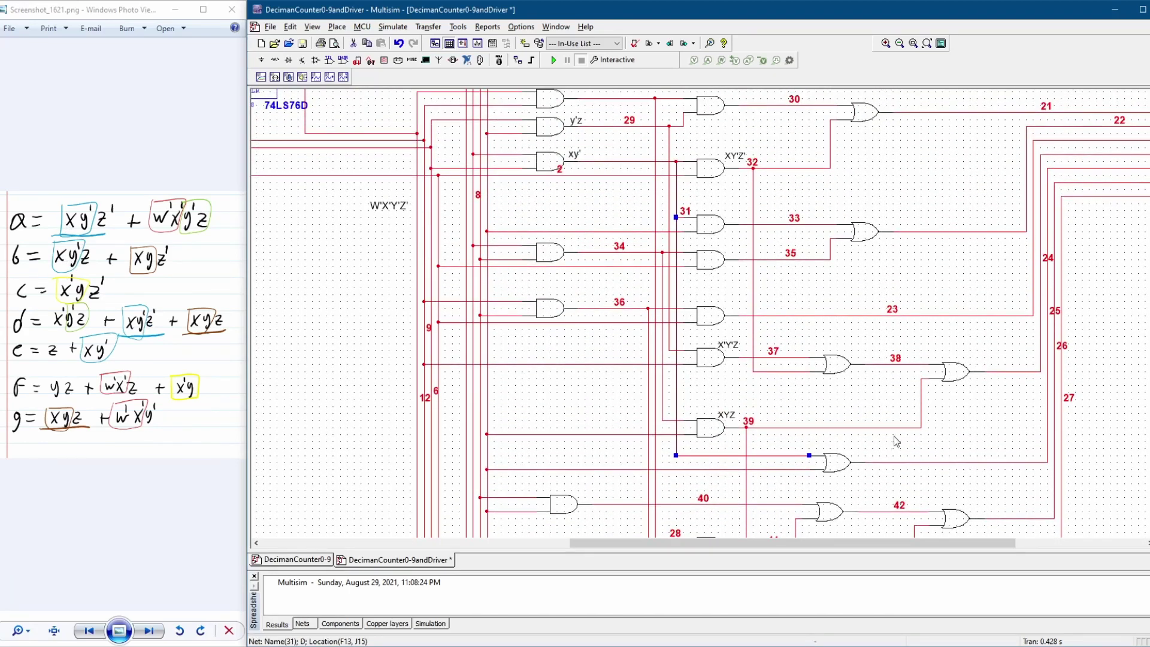
pyautogui.scroll(1, 785, 393)
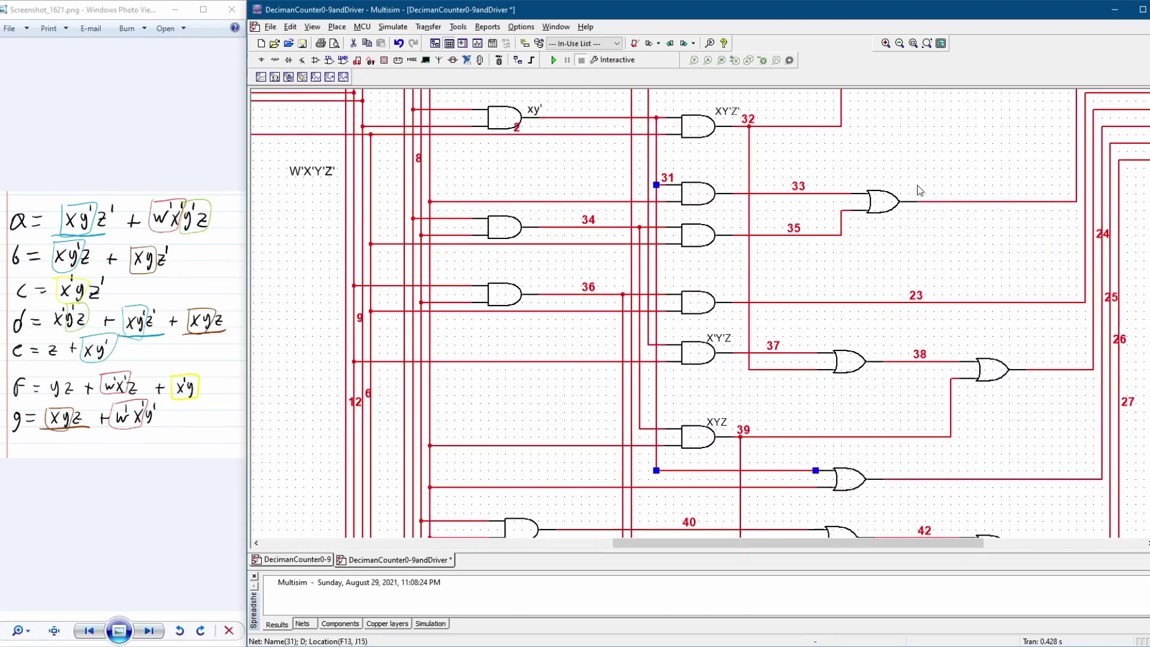
pyautogui.scroll(5, 671, 198)
pyautogui.scroll(-2, 671, 198)
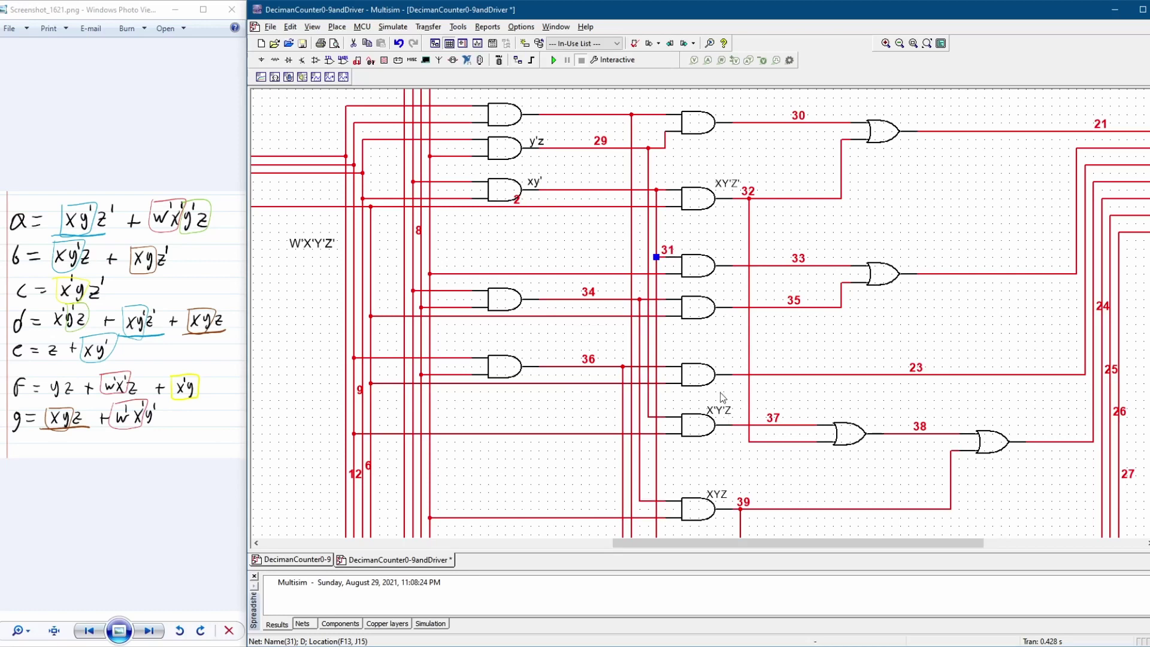
# - Trace the XY'Z' net down to the segment d OR gate and check that gate's inputs against the equation
pyautogui.click(749, 215)
pyautogui.scroll(-5, 700, 313)
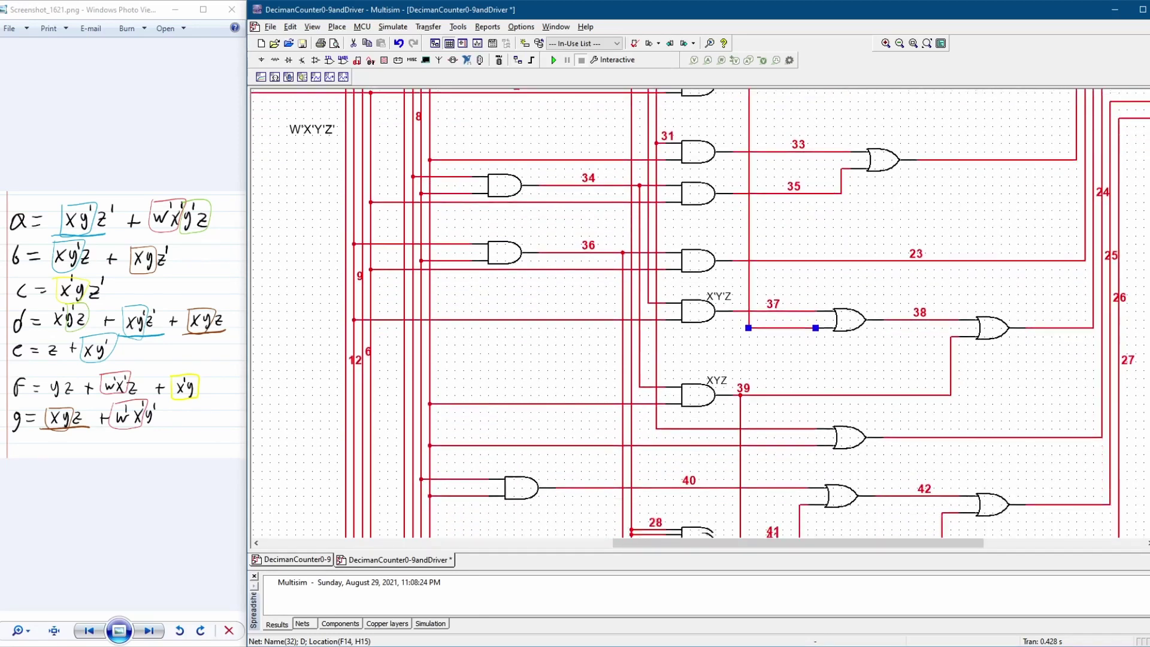
pyautogui.scroll(3, 874, 343)
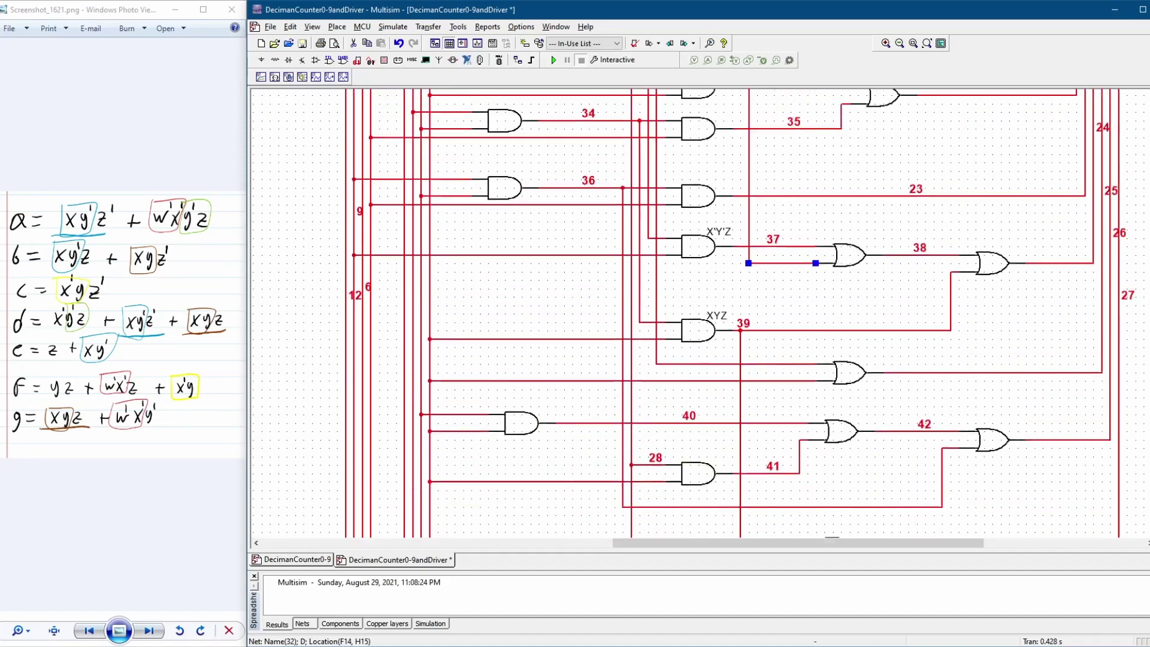
pyautogui.click(874, 342)
pyautogui.click(857, 311)
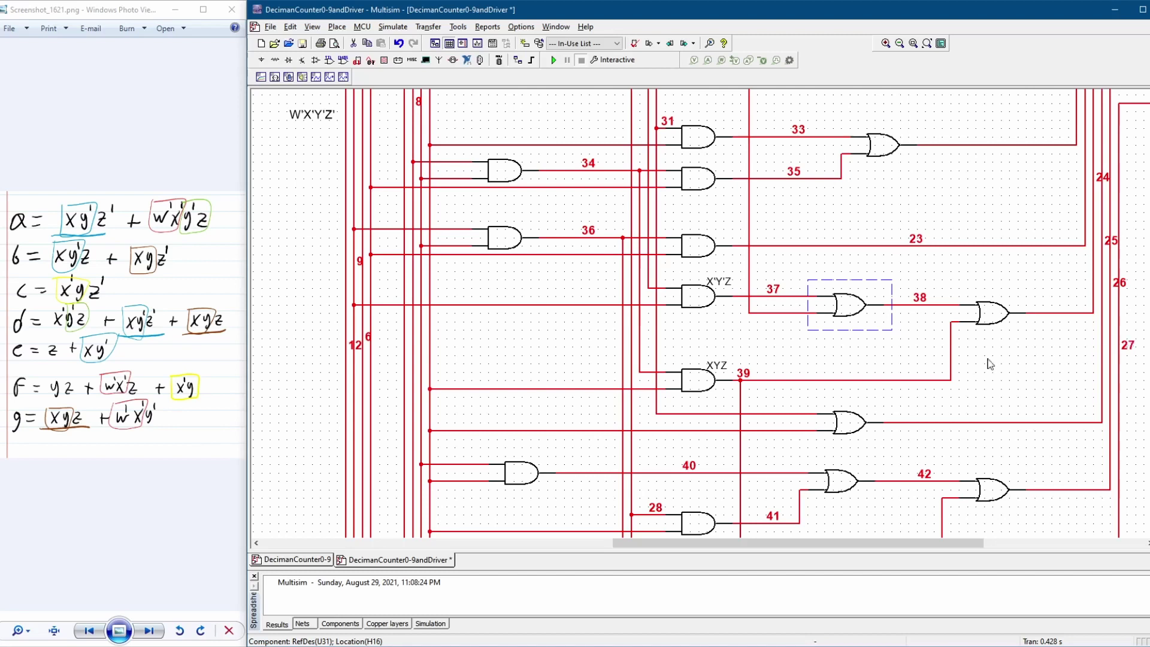
pyautogui.scroll(-3, 834, 335)
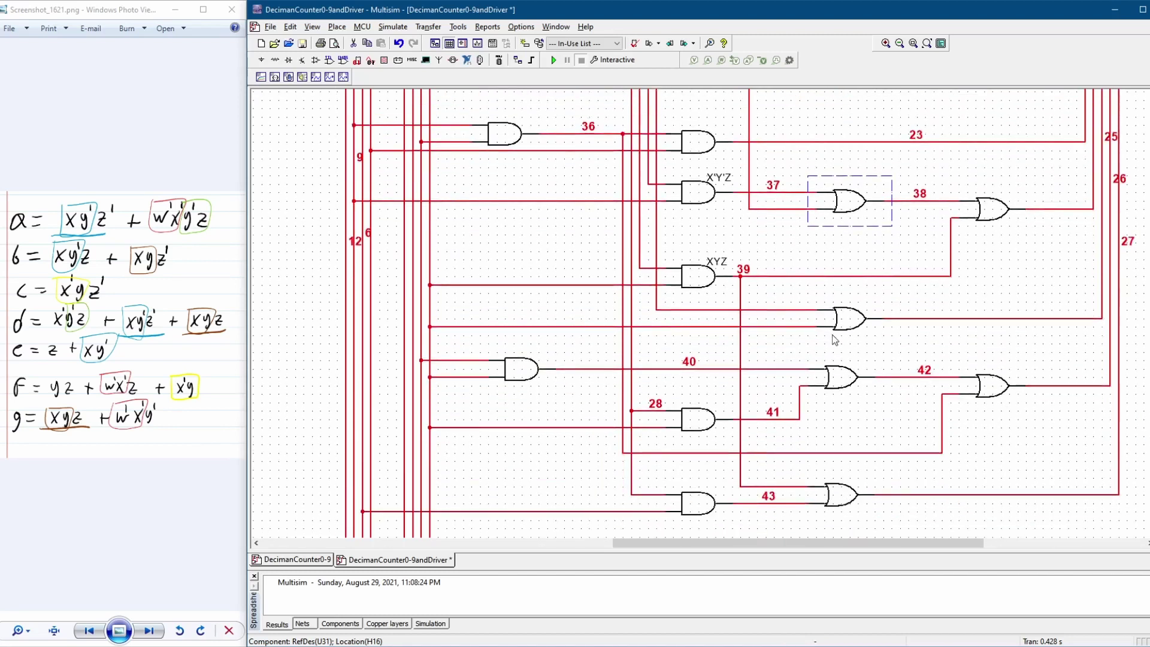
# - Trace the output of the segment e OR gate along net 25 towards the resistor pack
pyautogui.click(855, 325)
pyautogui.click(926, 318)
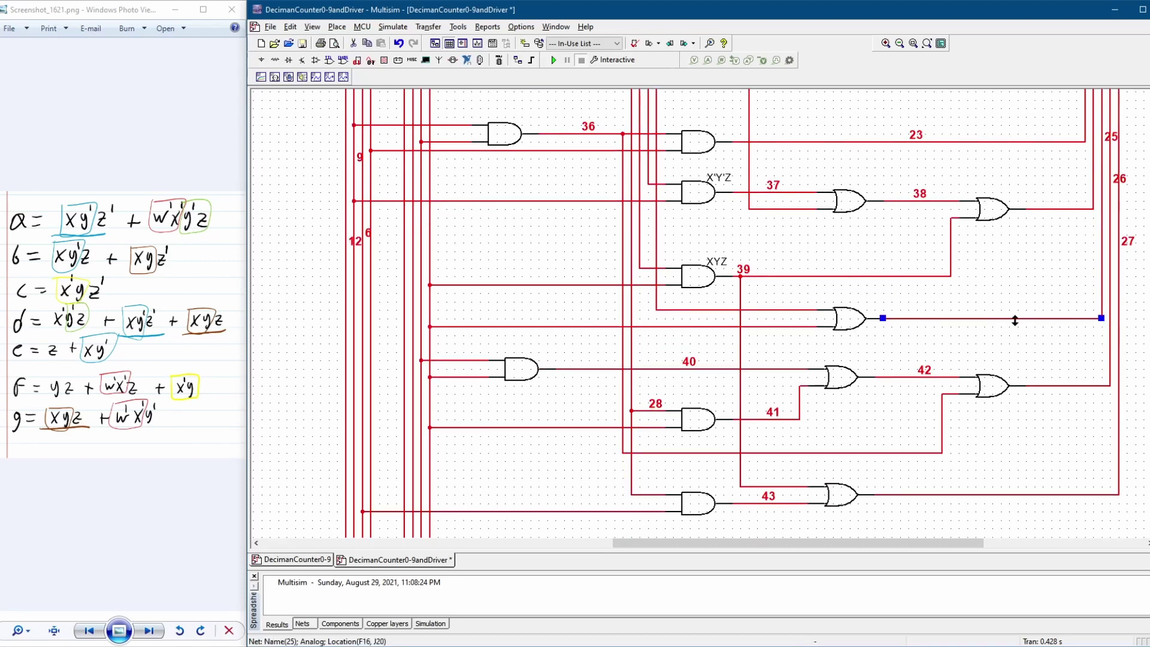
pyautogui.scroll(4, 1145, 360)
pyautogui.scroll(2, 699, 313)
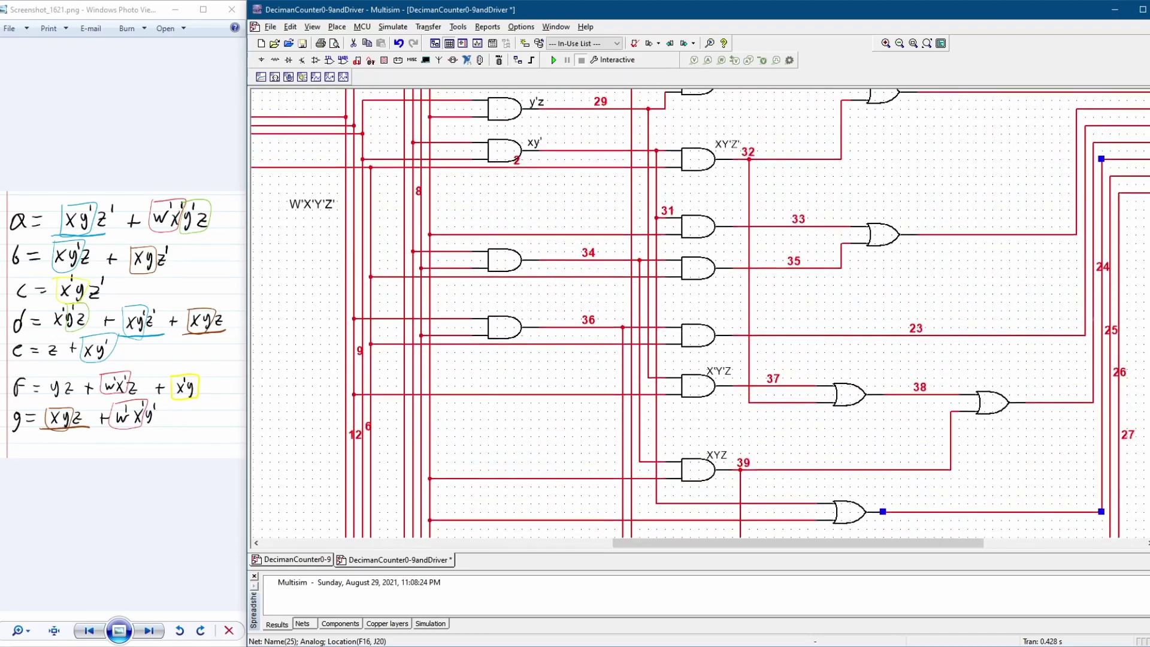
pyautogui.scroll(-4, 699, 314)
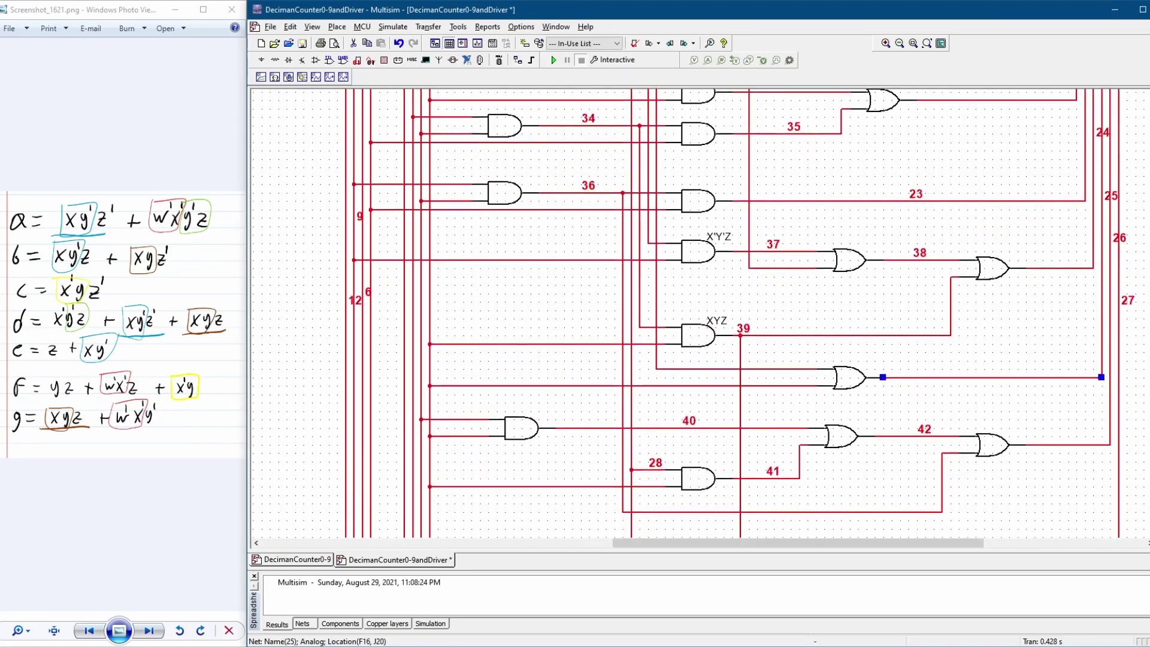
pyautogui.scroll(4, 699, 313)
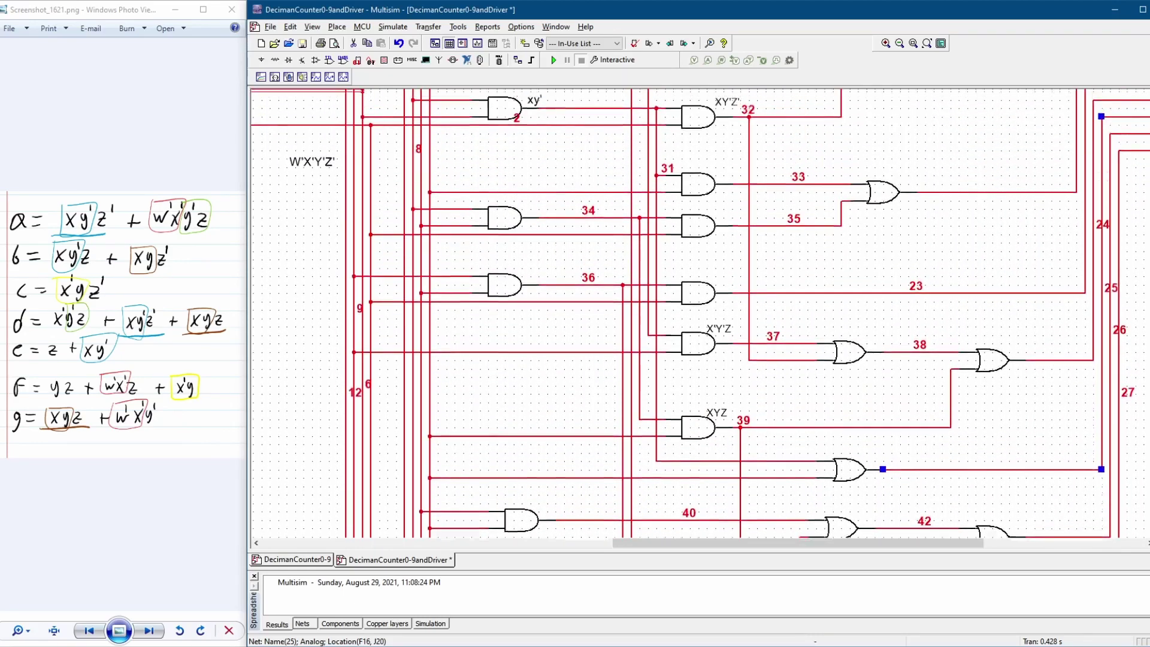
pyautogui.scroll(2, 699, 313)
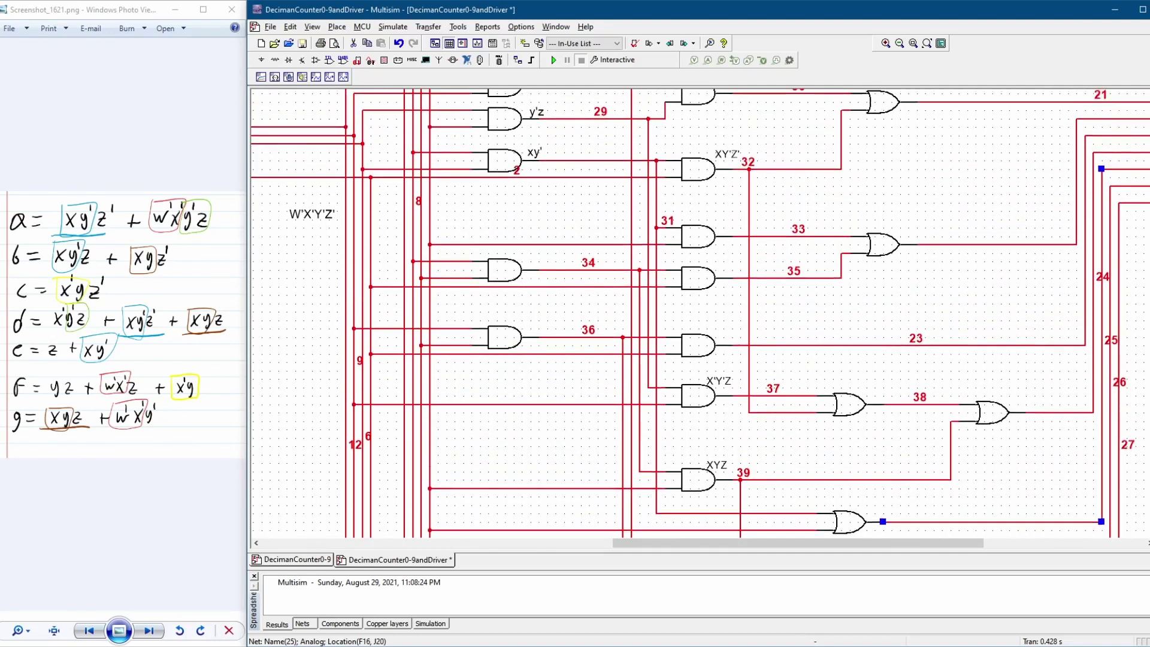
# - Follow the xy' AND gate's output down to the segment e OR gate to check their connection
pyautogui.click(516, 166)
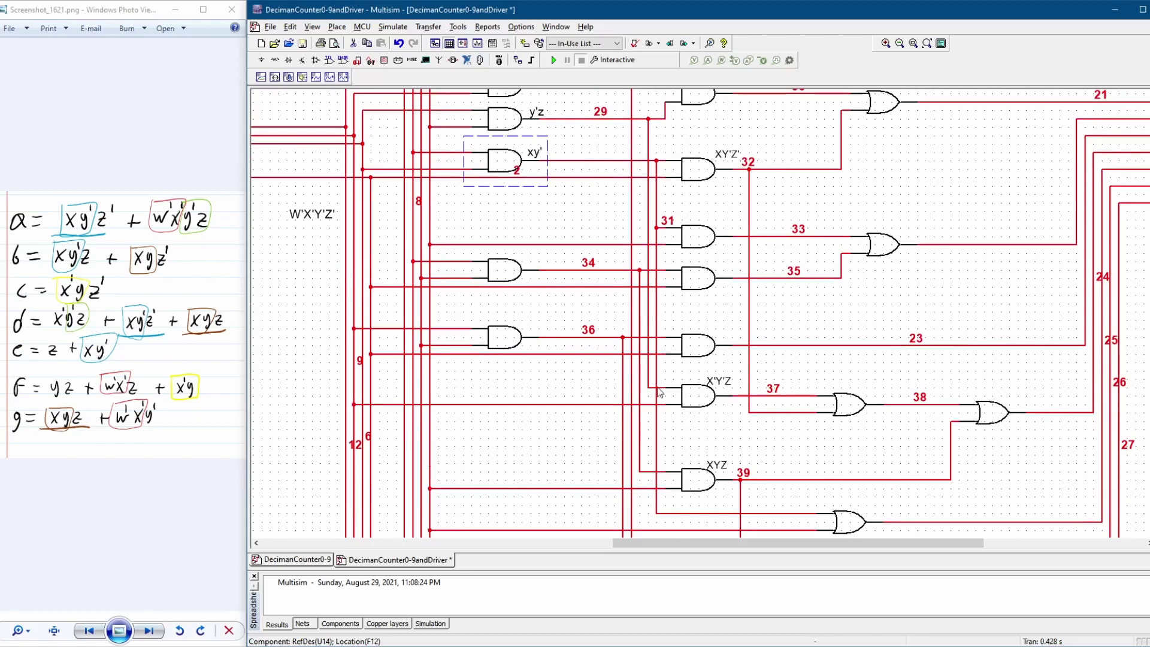
pyautogui.scroll(-6, 868, 383)
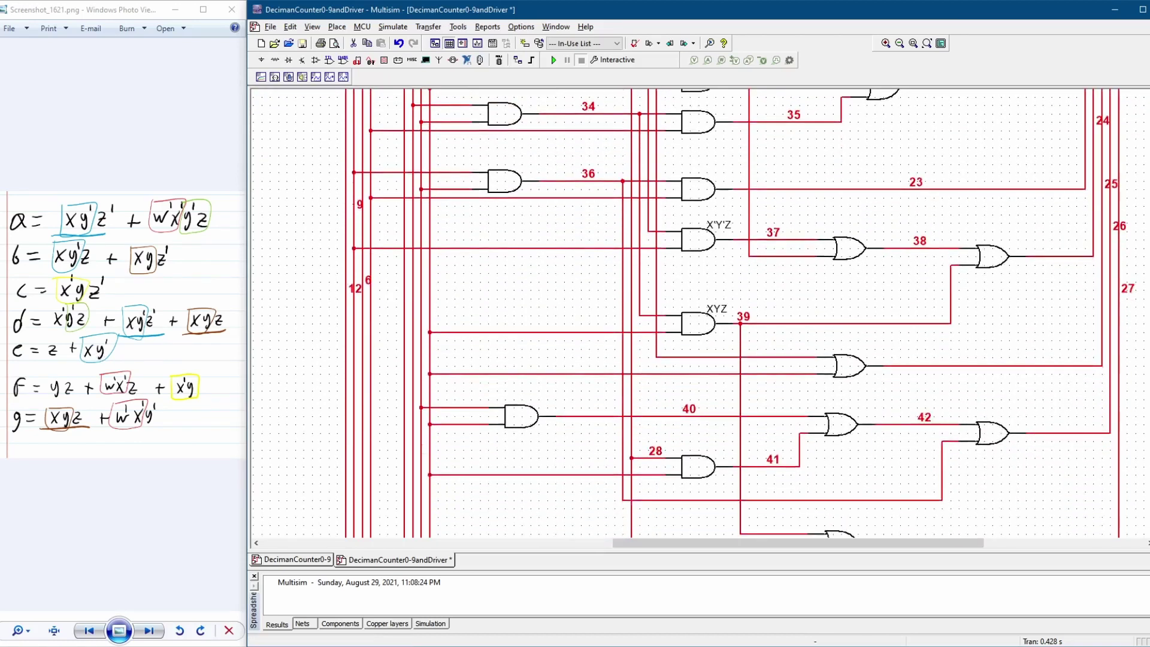
pyautogui.click(837, 377)
pyautogui.scroll(-3, 982, 401)
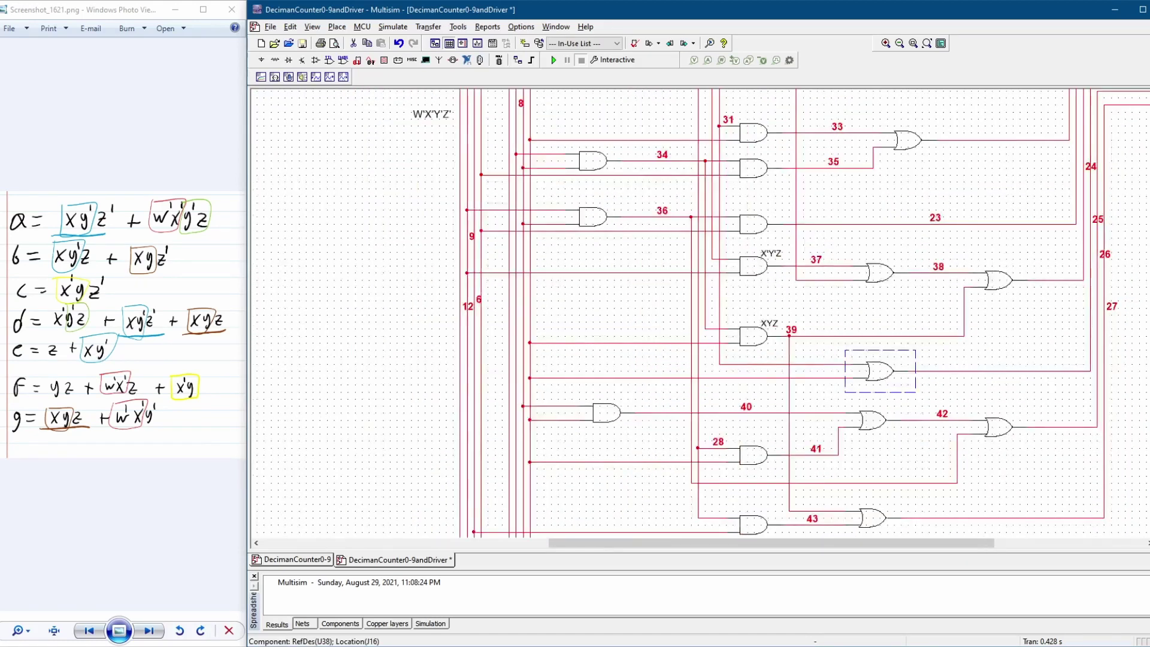
pyautogui.scroll(2, 1034, 403)
pyautogui.scroll(-1, 1015, 340)
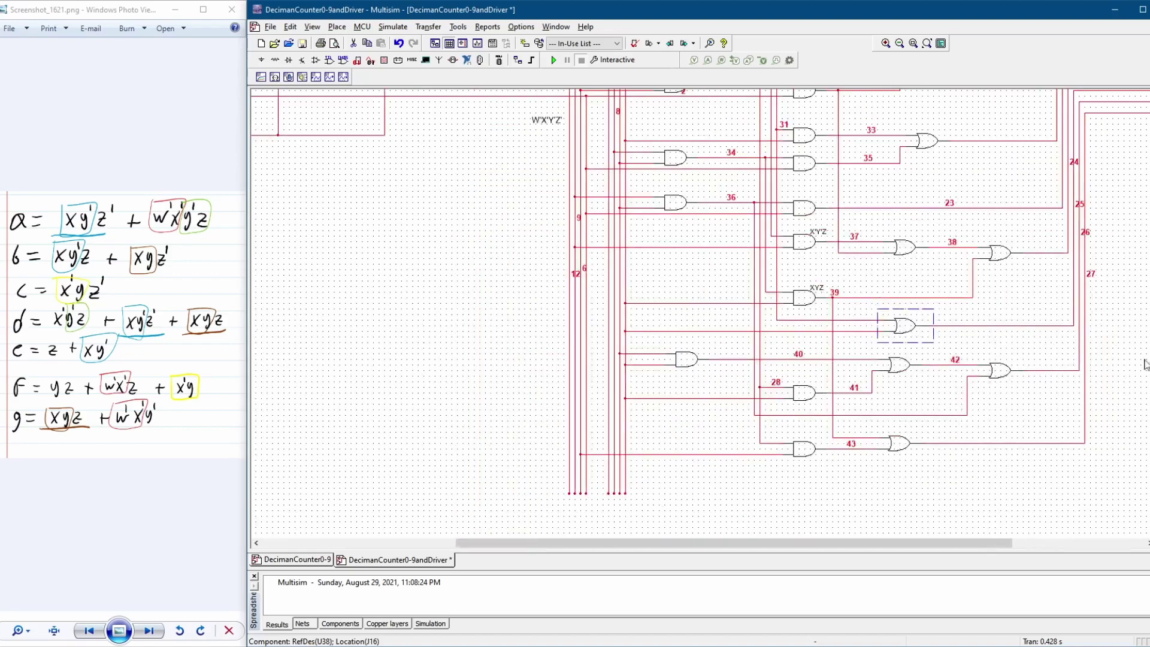
# - Run the interactive simulation with displays U9 and U8 both in view and compare their digits
pyautogui.scroll(8, 542, 205)
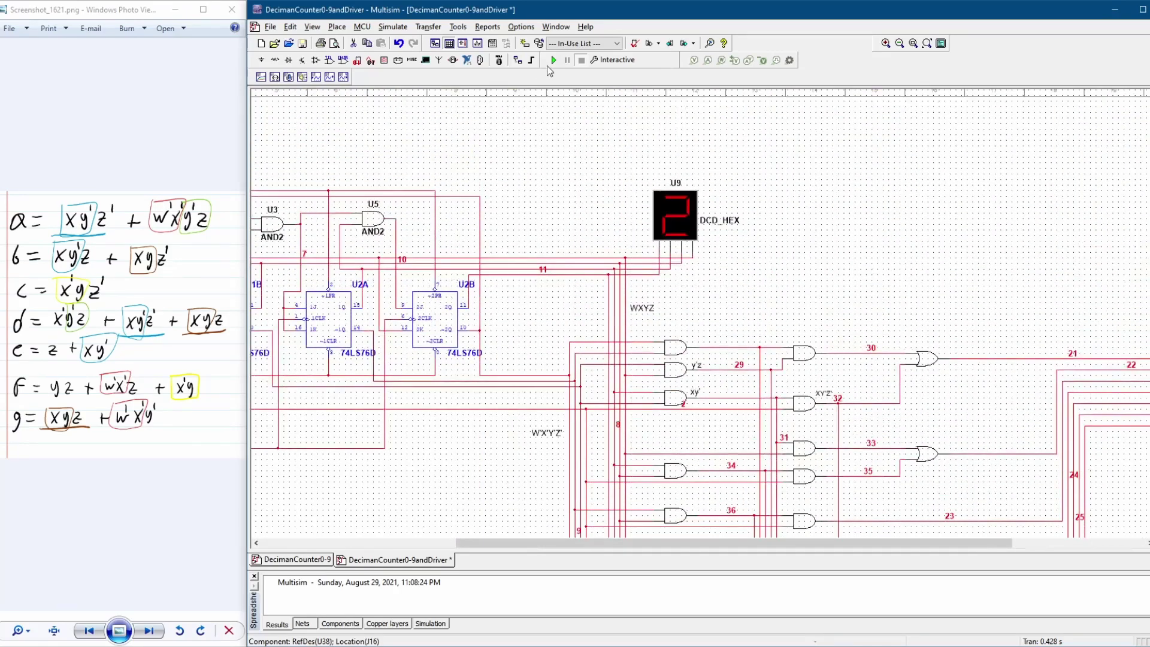
pyautogui.moveTo(744, 543); pyautogui.dragTo(876, 543)
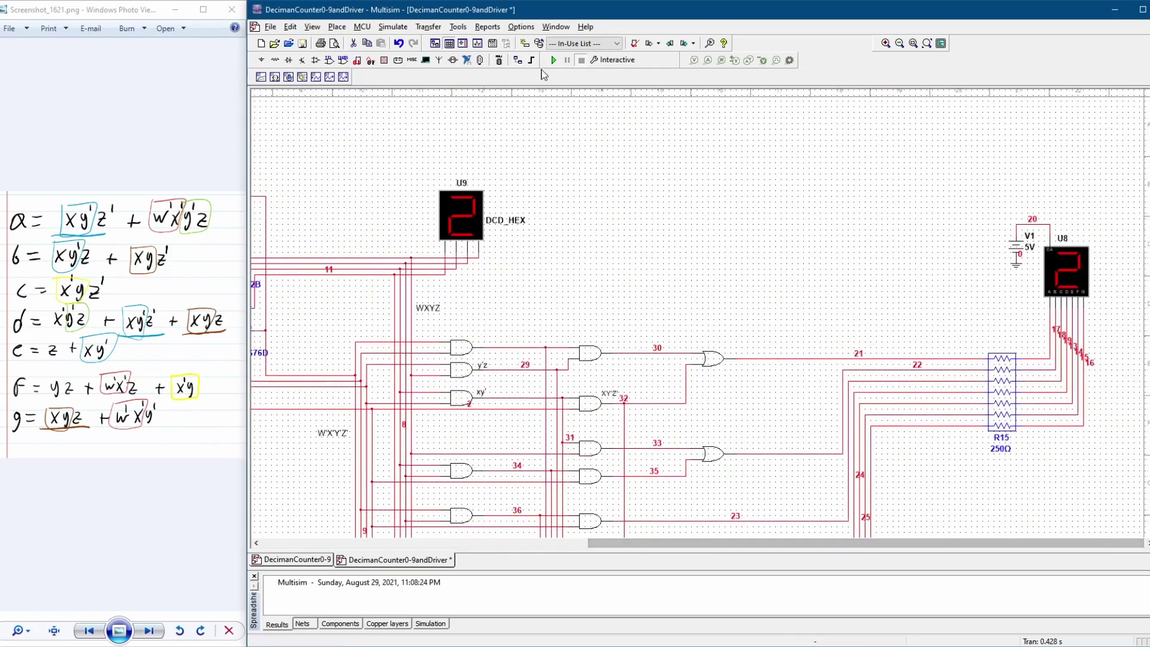
pyautogui.click(553, 60)
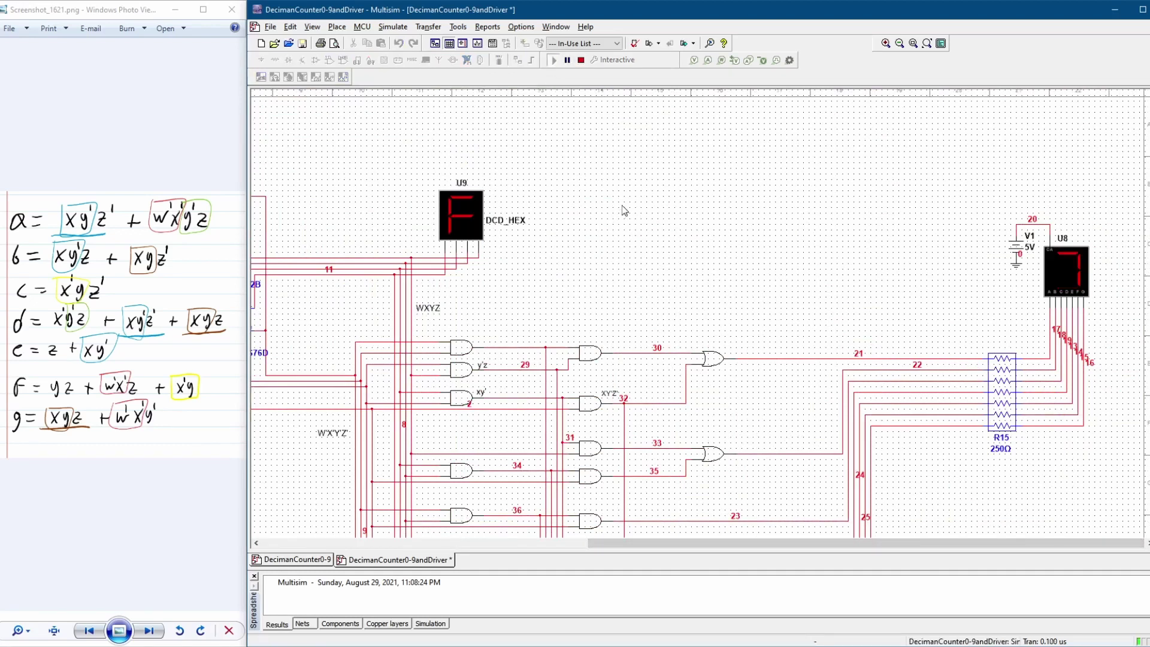
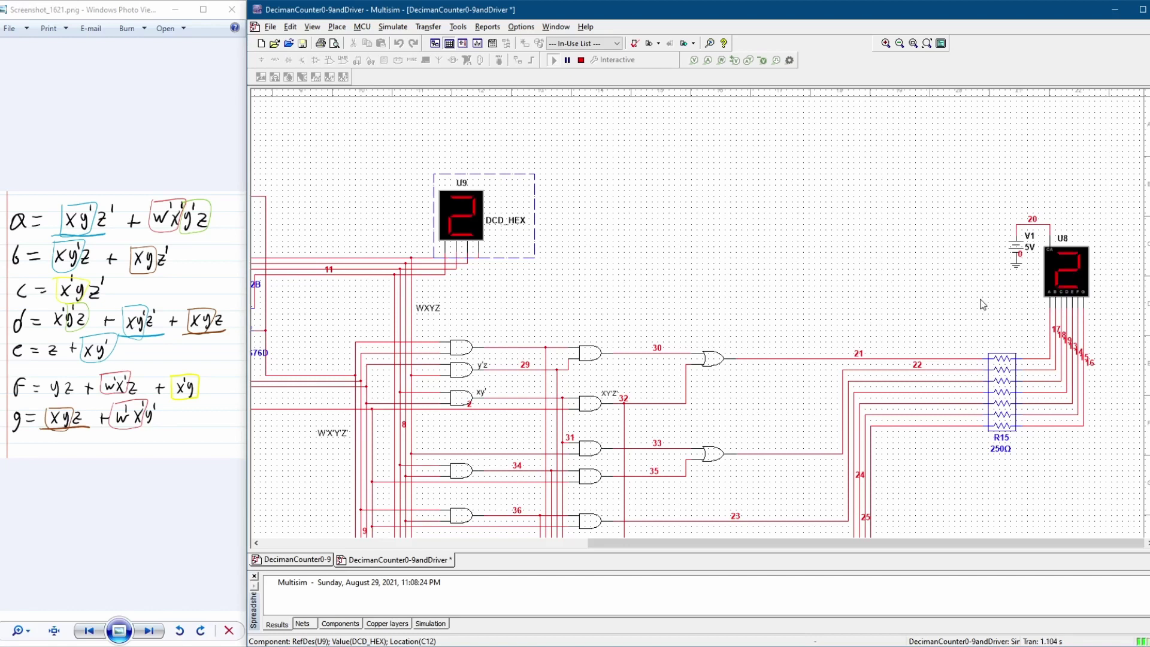
pyautogui.click(894, 301)
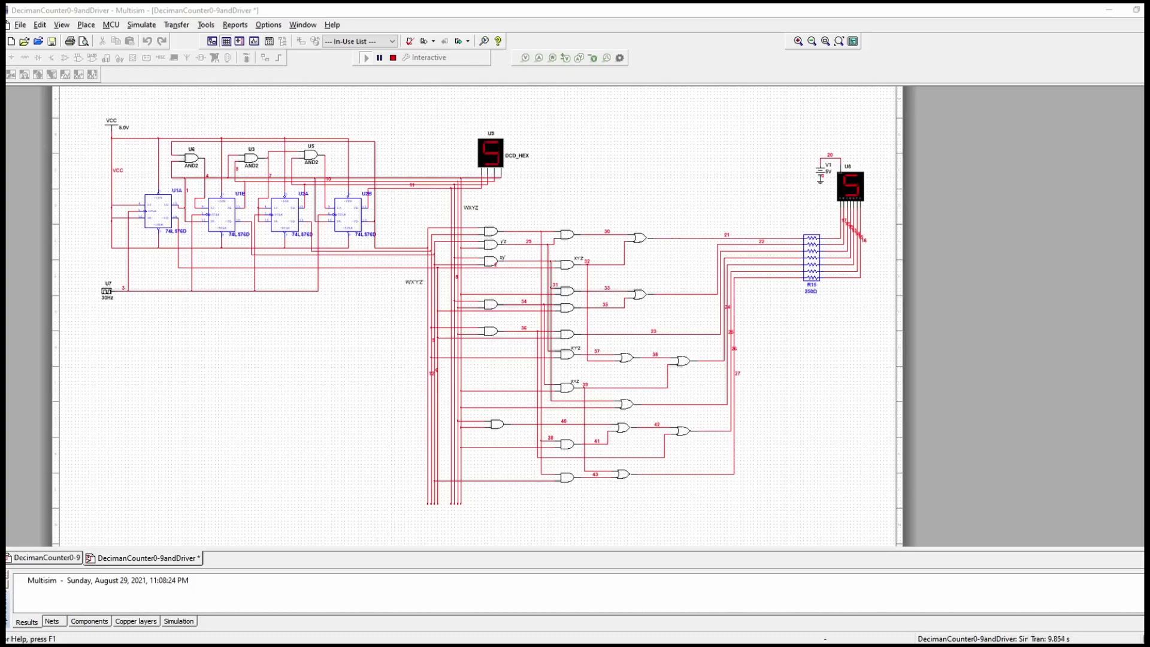
pyautogui.scroll(-3, 736, 529)
pyautogui.moveTo(765, 336); pyautogui.dragTo(664, 423)
pyautogui.scroll(3, 818, 451)
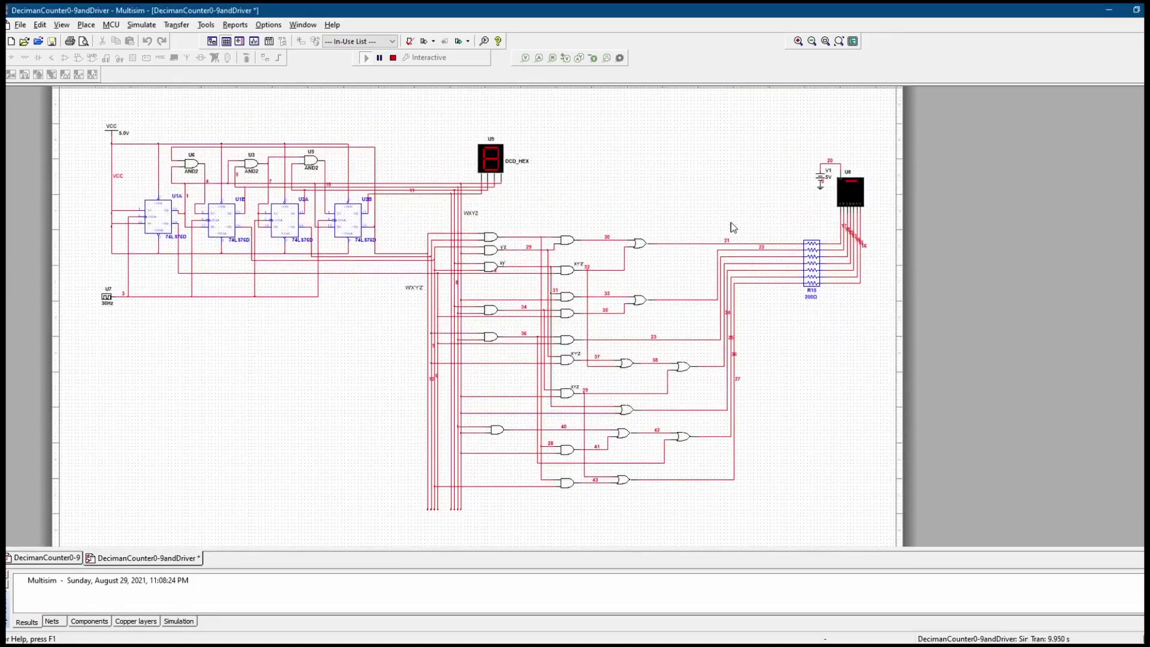
pyautogui.moveTo(737, 220); pyautogui.dragTo(400, 509)
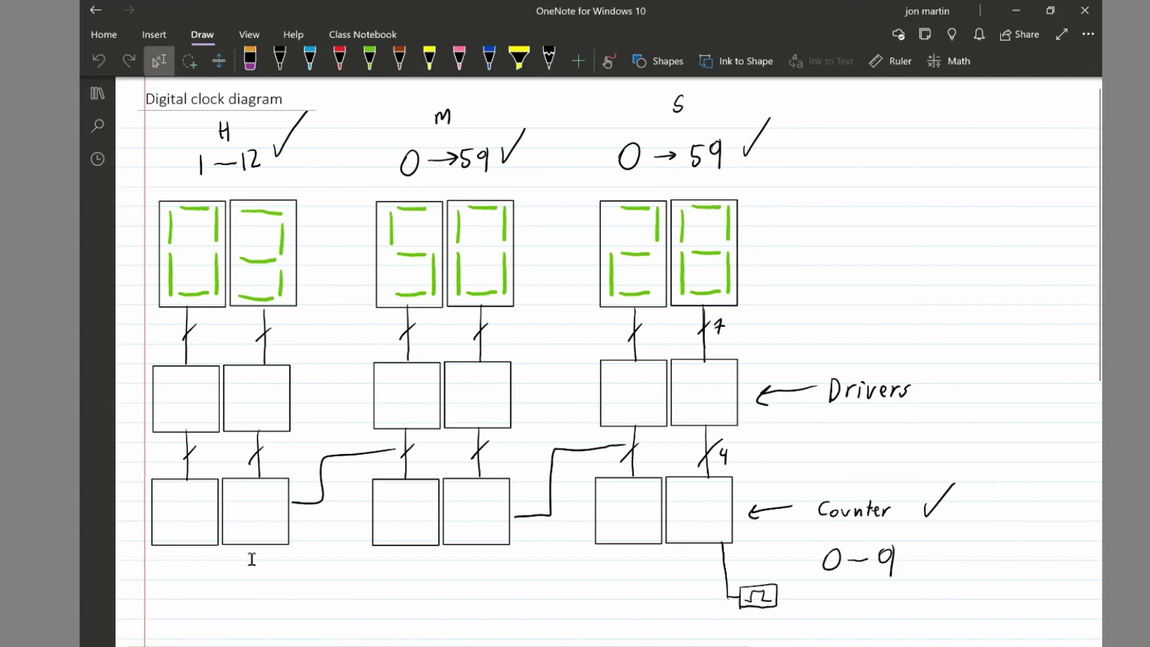
pyautogui.hotkey('alt', 'd')
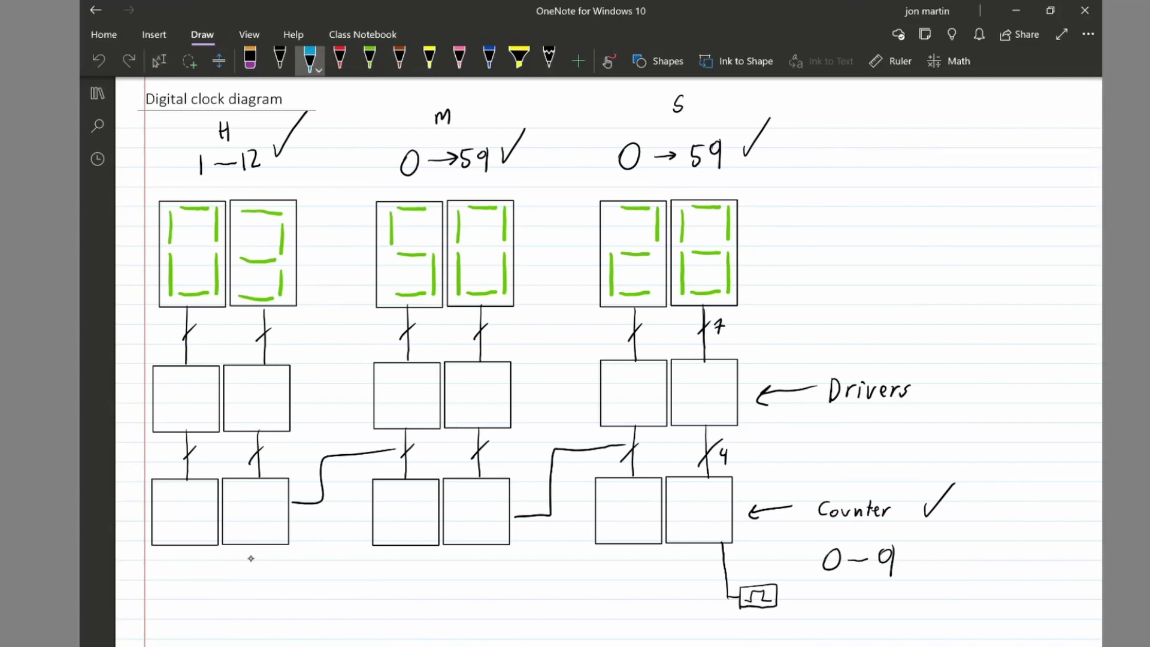
pyautogui.moveTo(949, 370); pyautogui.dragTo(1005, 340)
pyautogui.hotkey('ctrl', 'z')
# - Draw a black check mark beside the Drivers label and underline both the Counter and Drivers labels
pyautogui.hotkey('alt', 'd')
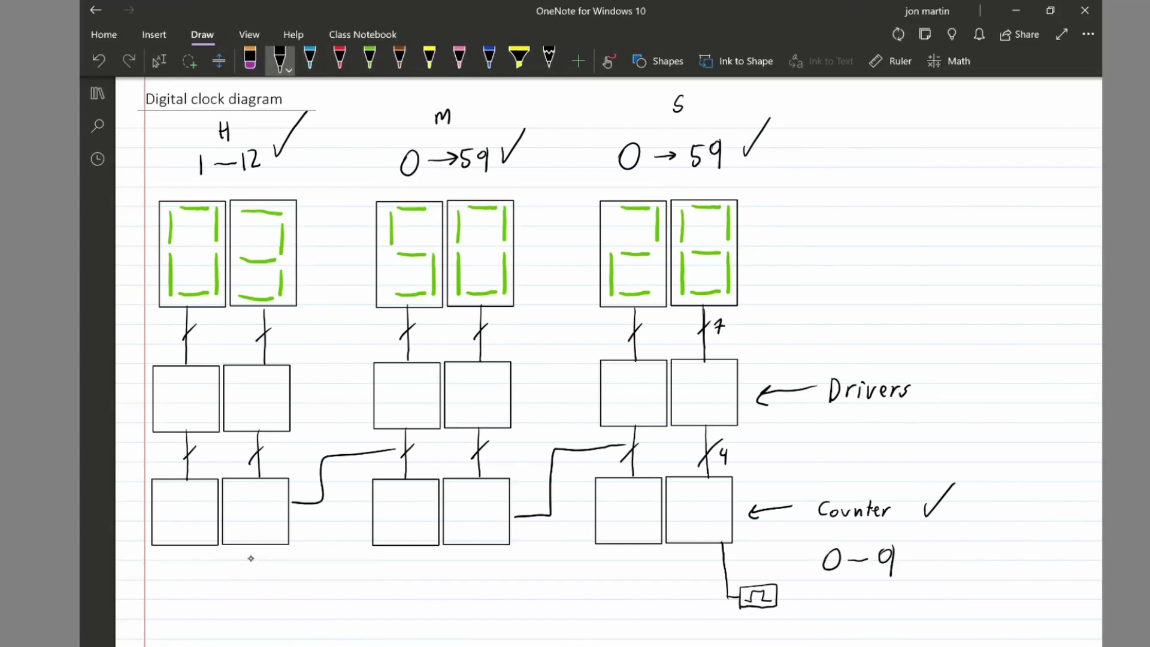
pyautogui.moveTo(958, 370)
pyautogui.mouseDown()
pyautogui.moveTo(985, 370)
pyautogui.moveTo(1003, 353)
pyautogui.mouseUp()
pyautogui.moveTo(806, 530); pyautogui.dragTo(936, 538)
pyautogui.moveTo(805, 418); pyautogui.dragTo(965, 421)
# - Underline the seconds, minutes and hours ranges above the clock digits in black, and put the pen away
pyautogui.moveTo(579, 180); pyautogui.dragTo(750, 179)
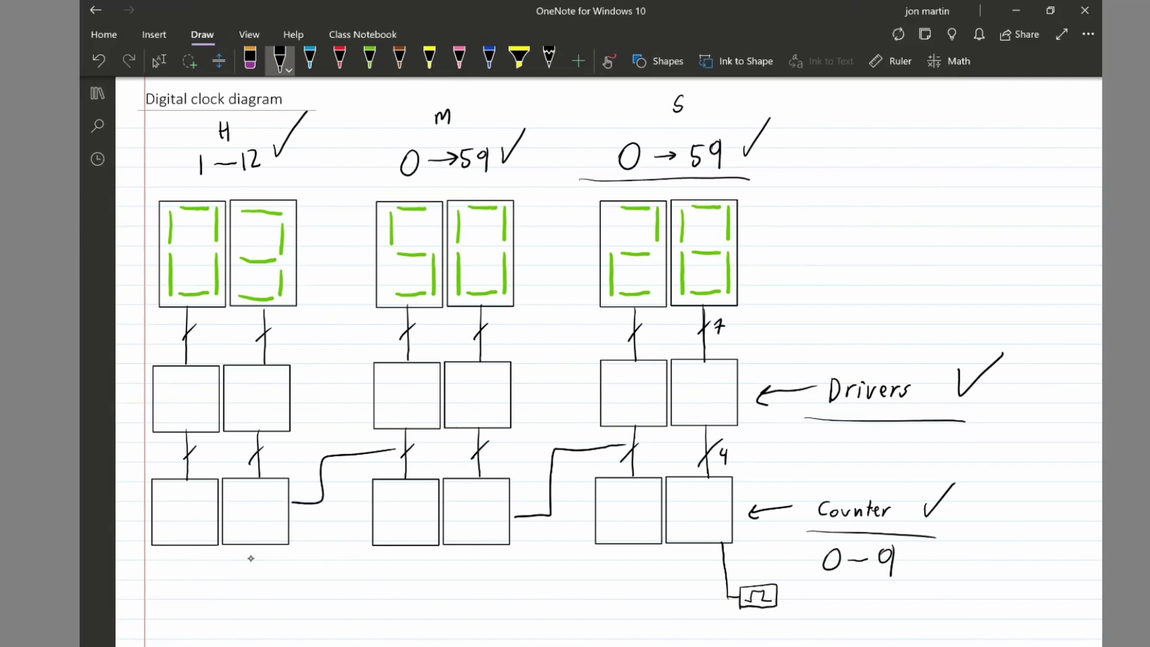
pyautogui.moveTo(381, 177); pyautogui.dragTo(526, 174)
pyautogui.moveTo(176, 186); pyautogui.dragTo(289, 174)
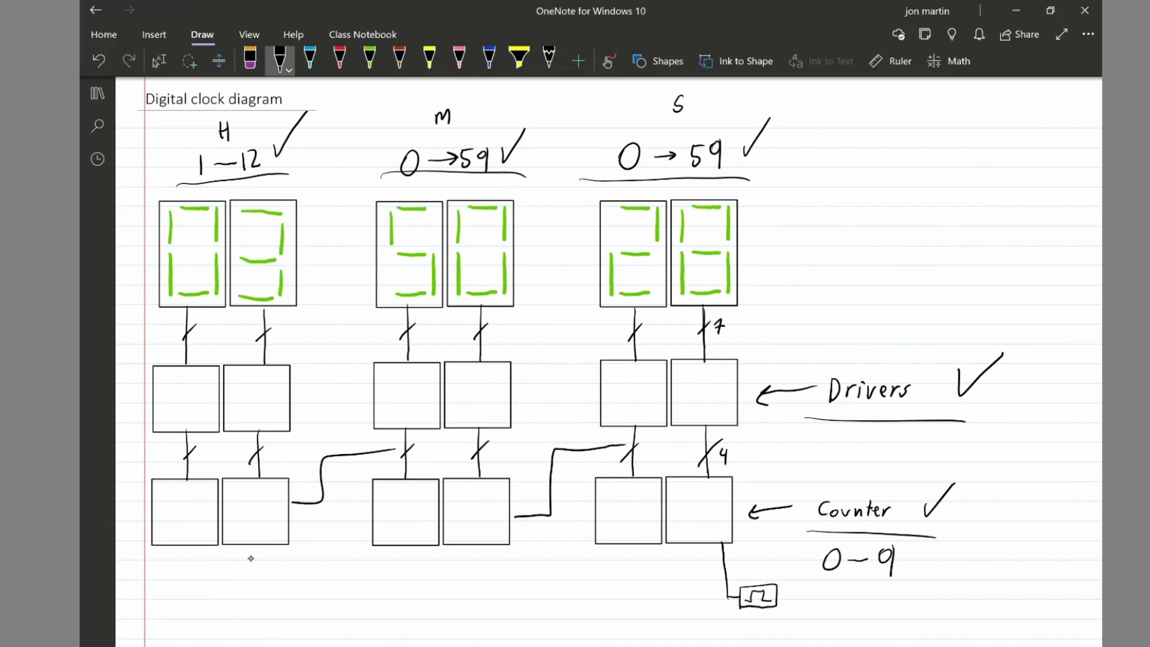
pyautogui.click(159, 61)
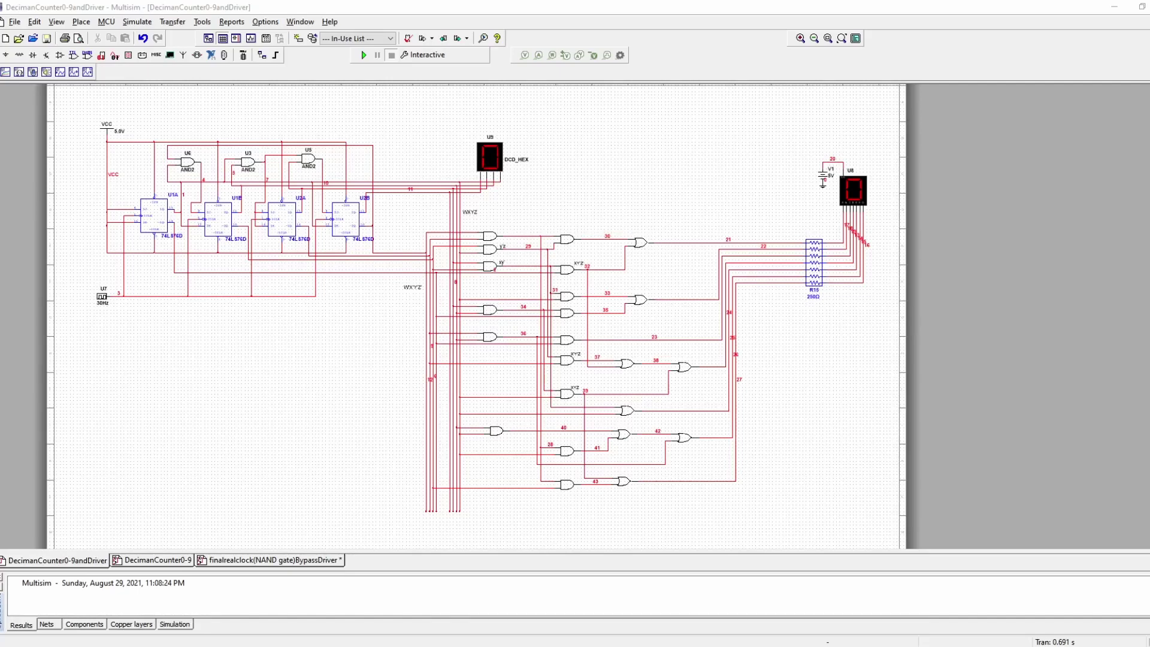
# - Return to the digital clock diagram in OneNote and bring the blank space beneath it into view
pyautogui.click(645, 12)
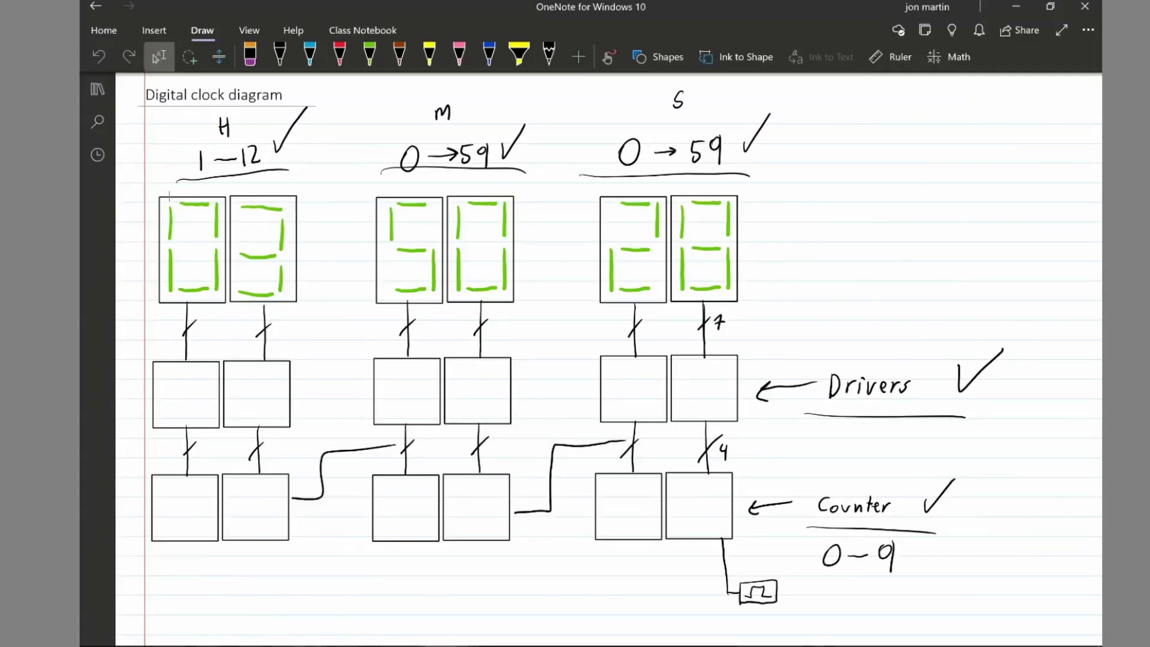
pyautogui.scroll(-3, 608, 359)
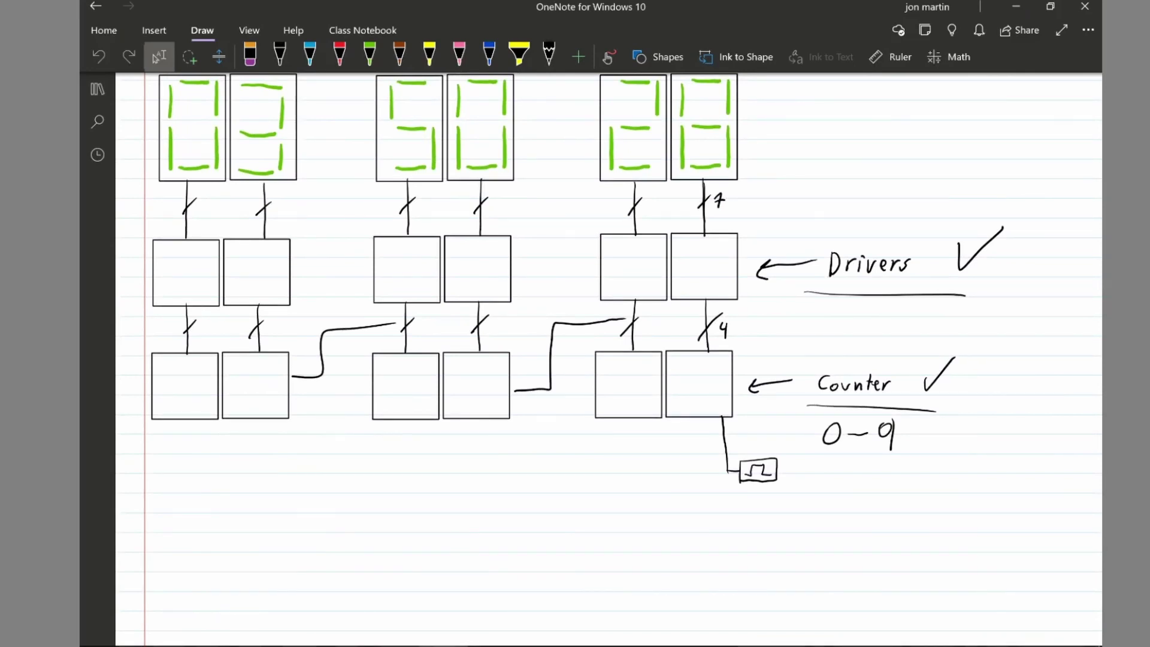
# - Draw four black arrows pointing up to the minutes and seconds counter boxes in the bottom row of the diagram
pyautogui.scroll(3, 608, 359)
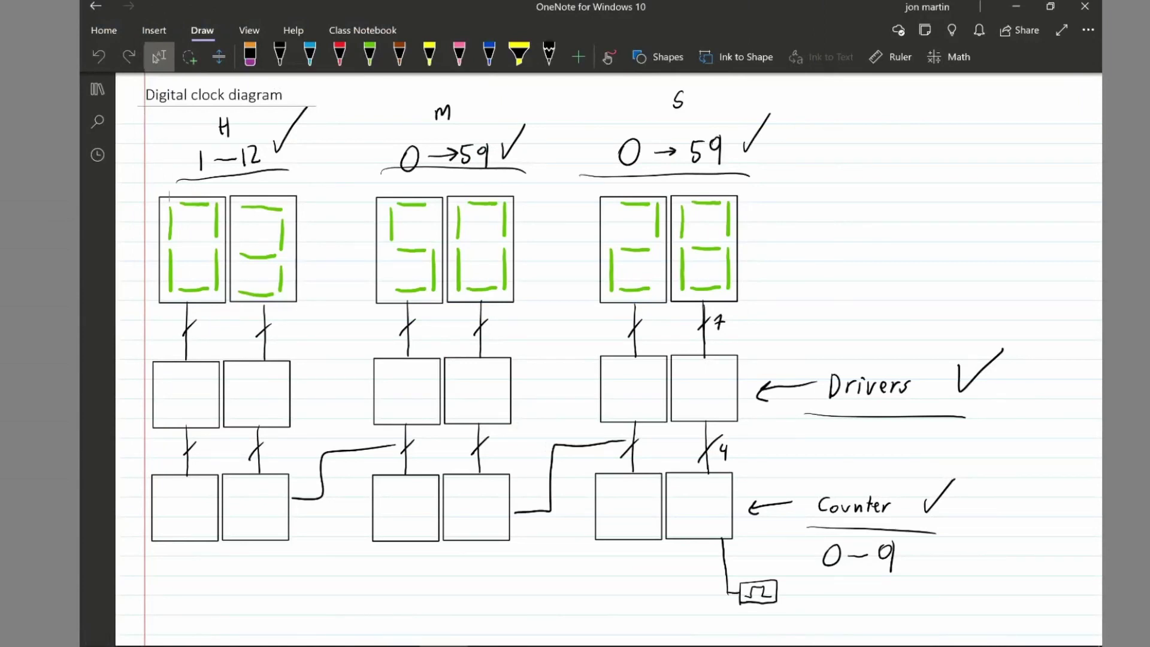
pyautogui.scroll(-1, 608, 360)
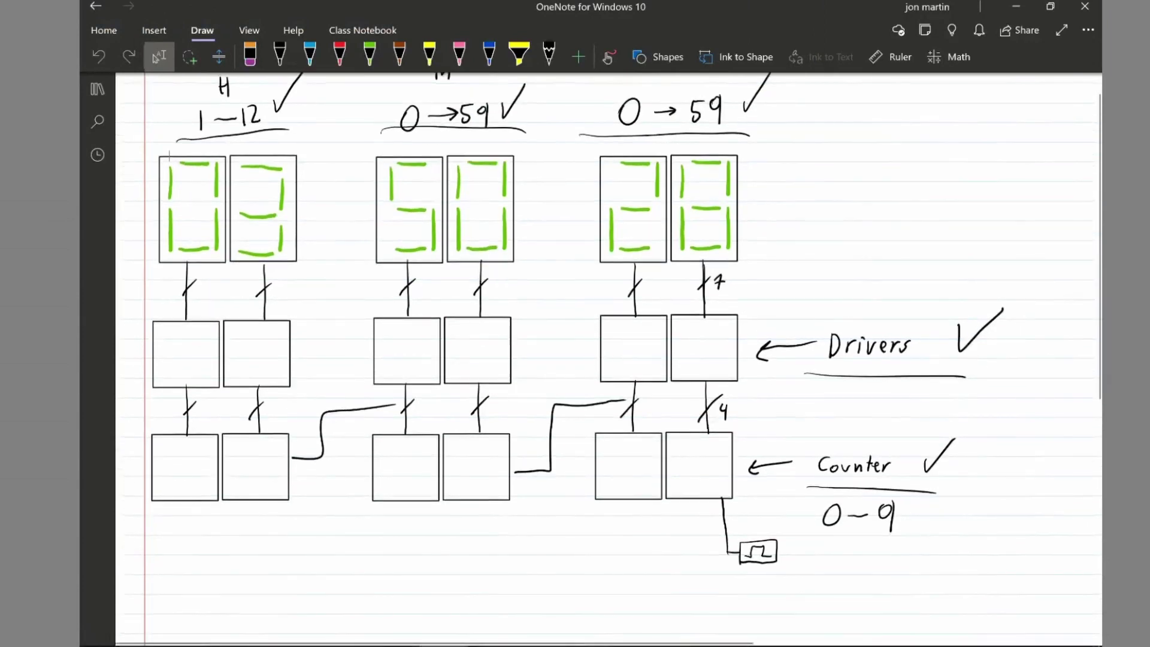
pyautogui.scroll(-2, 608, 359)
pyautogui.click(279, 54)
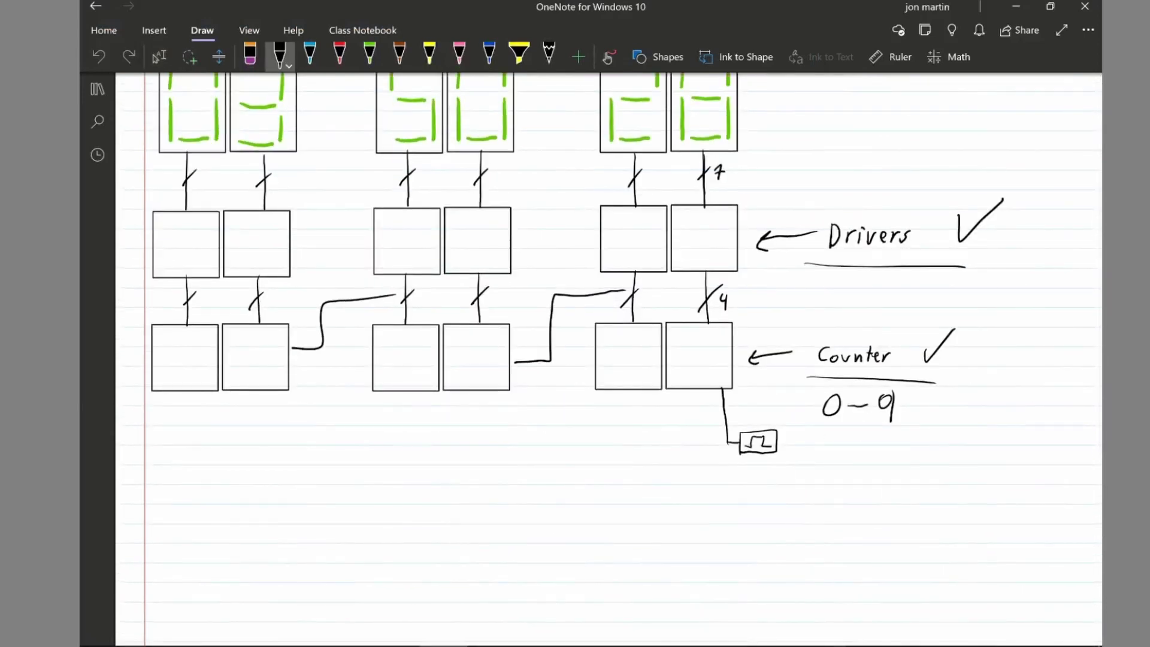
pyautogui.moveTo(504, 489)
pyautogui.mouseDown()
pyautogui.moveTo(482, 414)
pyautogui.moveTo(478, 434)
pyautogui.moveTo(494, 429)
pyautogui.mouseUp()
pyautogui.moveTo(425, 499)
pyautogui.mouseDown()
pyautogui.moveTo(404, 431)
pyautogui.moveTo(417, 427)
pyautogui.mouseUp()
pyautogui.moveTo(582, 485); pyautogui.dragTo(609, 411)
pyautogui.moveTo(608, 411); pyautogui.dragTo(615, 422)
pyautogui.moveTo(649, 502); pyautogui.dragTo(686, 402)
pyautogui.moveTo(679, 412)
pyautogui.mouseDown()
pyautogui.moveTo(685, 402)
pyautogui.moveTo(688, 413)
pyautogui.mouseUp()
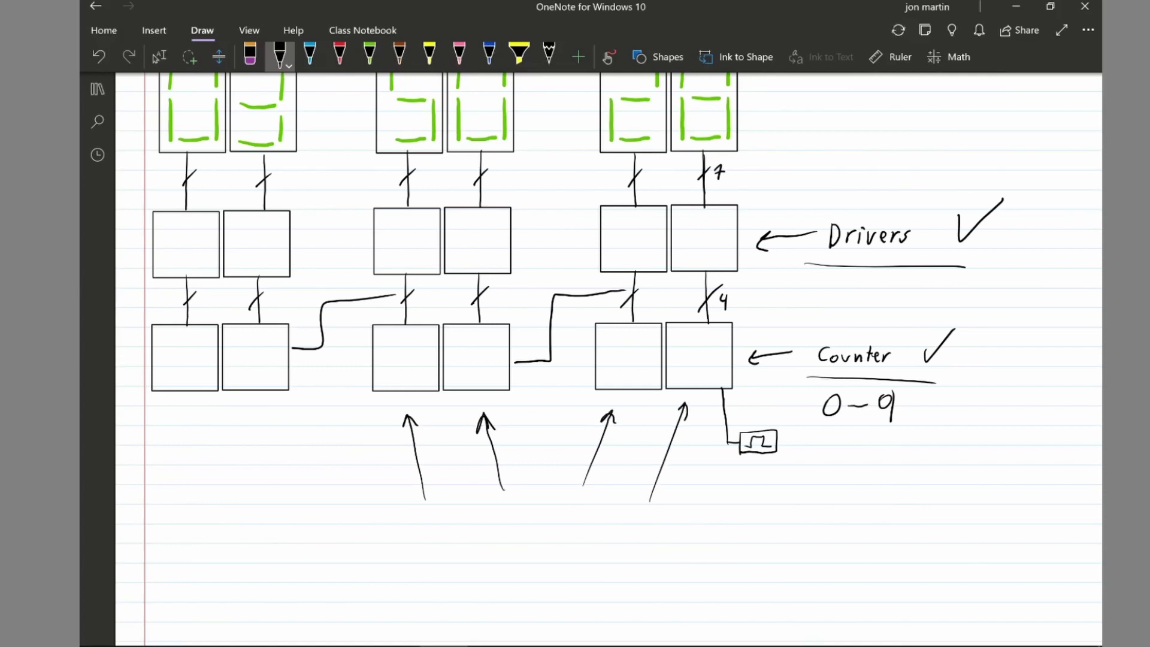
pyautogui.moveTo(438, 525); pyautogui.dragTo(446, 538)
pyautogui.moveTo(448, 524)
pyautogui.mouseDown()
pyautogui.moveTo(449, 548)
pyautogui.moveTo(455, 527)
pyautogui.moveTo(461, 547)
pyautogui.mouseUp()
pyautogui.moveTo(474, 522); pyautogui.dragTo(475, 547)
pyautogui.moveTo(494, 519)
pyautogui.mouseDown()
pyautogui.moveTo(492, 537)
pyautogui.moveTo(501, 530)
pyautogui.mouseUp()
# - Write the part number 4518BD_10V in black beneath the four arrows and put the pen away
pyautogui.scroll(2, 574, 359)
pyautogui.click(280, 57)
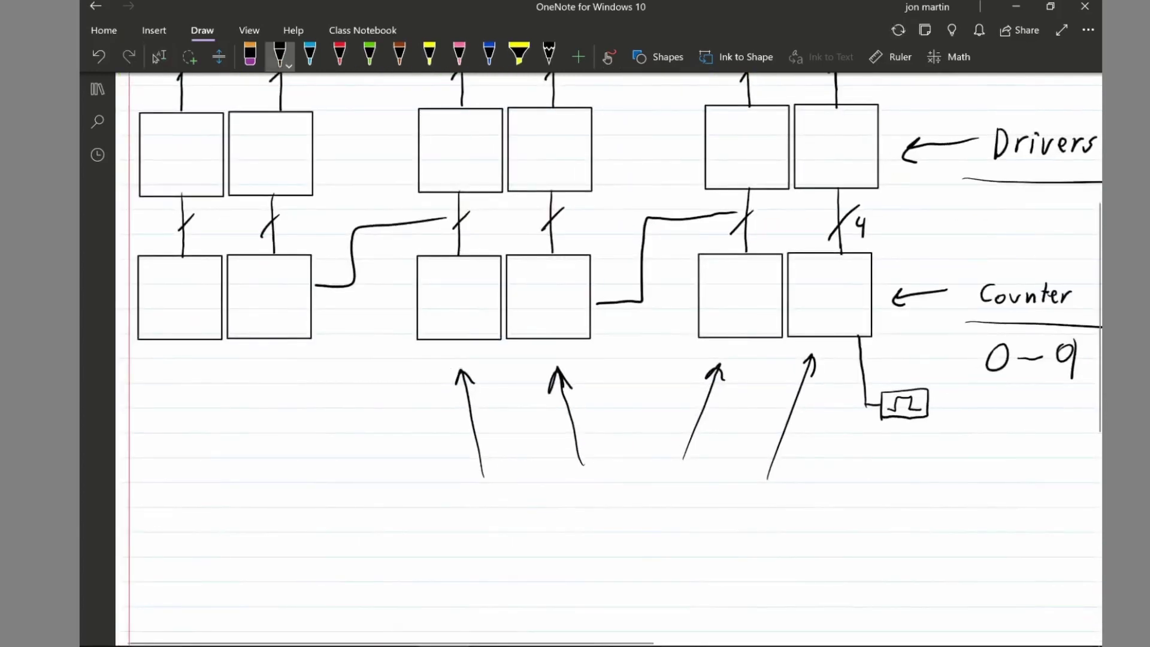
pyautogui.moveTo(561, 502)
pyautogui.mouseDown()
pyautogui.moveTo(570, 532)
pyautogui.moveTo(583, 510)
pyautogui.moveTo(584, 528)
pyautogui.moveTo(606, 523)
pyautogui.moveTo(620, 497)
pyautogui.moveTo(636, 527)
pyautogui.moveTo(715, 528)
pyautogui.moveTo(727, 506)
pyautogui.moveTo(757, 500)
pyautogui.mouseUp()
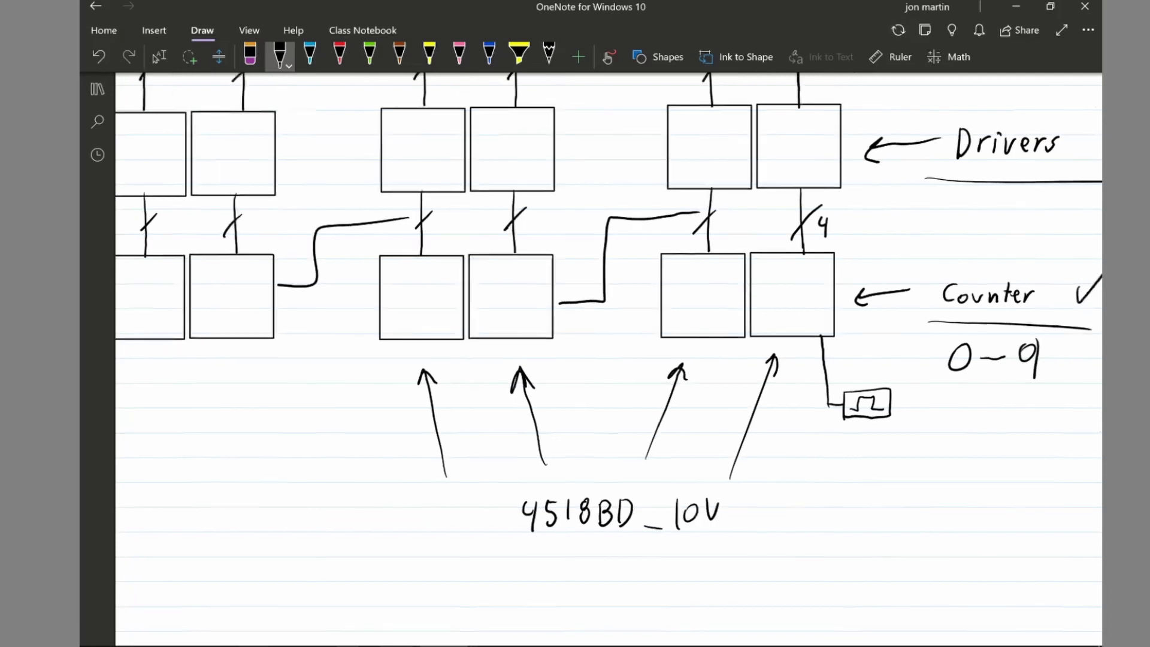
pyautogui.moveTo(965, 194); pyautogui.dragTo(1015, 149)
pyautogui.click(159, 57)
pyautogui.scroll(-2, 539, 359)
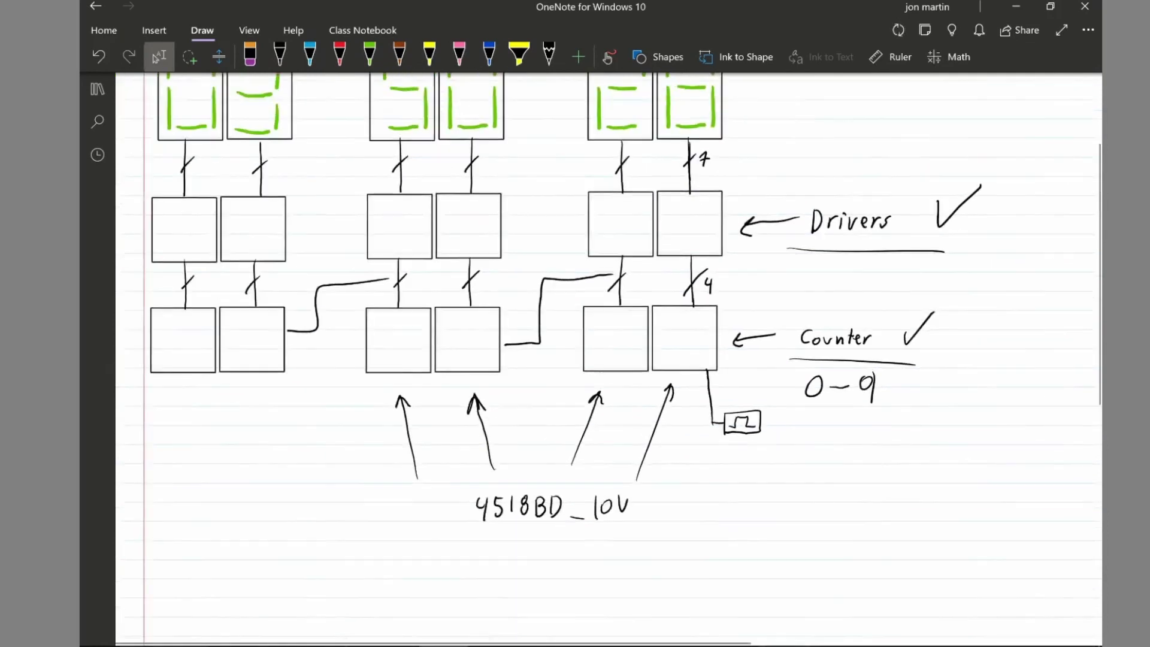
pyautogui.scroll(-2, 539, 359)
# - Draw two black arrows up to the hours counter boxes and write 4510BD_10V beneath them
pyautogui.click(279, 56)
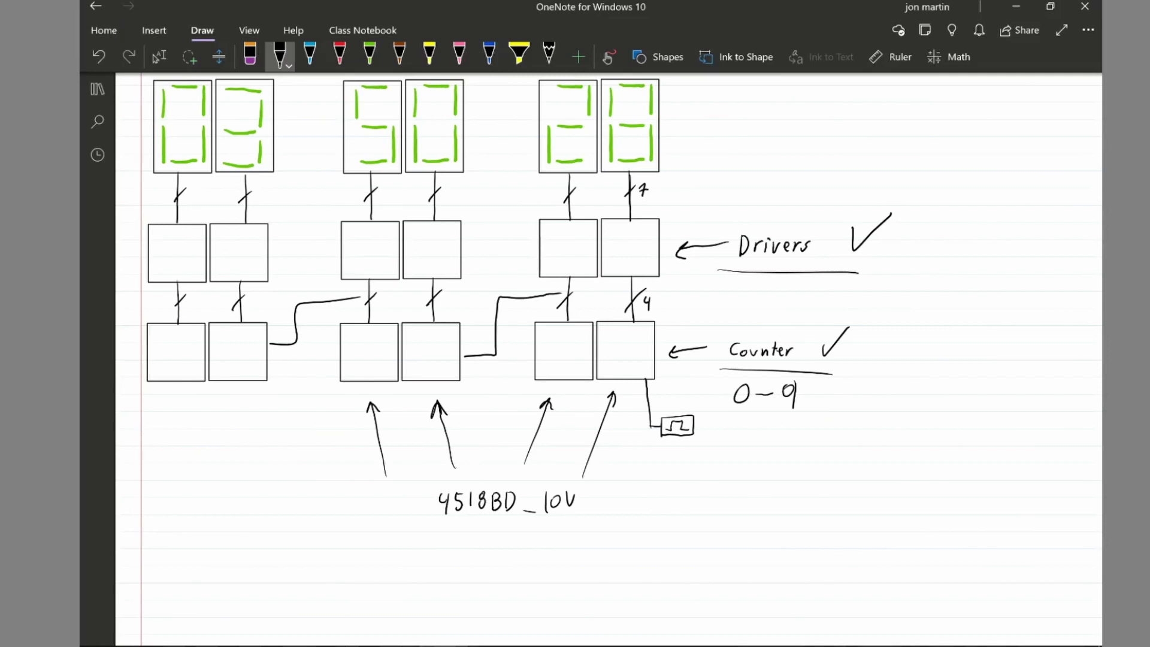
pyautogui.moveTo(178, 400)
pyautogui.mouseDown()
pyautogui.moveTo(178, 424)
pyautogui.moveTo(176, 392)
pyautogui.moveTo(238, 419)
pyautogui.moveTo(242, 400)
pyautogui.mouseUp()
pyautogui.moveTo(157, 437); pyautogui.dragTo(165, 449)
pyautogui.moveTo(163, 439)
pyautogui.mouseDown()
pyautogui.moveTo(170, 457)
pyautogui.moveTo(199, 436)
pyautogui.moveTo(211, 454)
pyautogui.moveTo(264, 452)
pyautogui.mouseUp()
pyautogui.moveTo(274, 435)
pyautogui.mouseDown()
pyautogui.moveTo(269, 446)
pyautogui.moveTo(294, 433)
pyautogui.mouseUp()
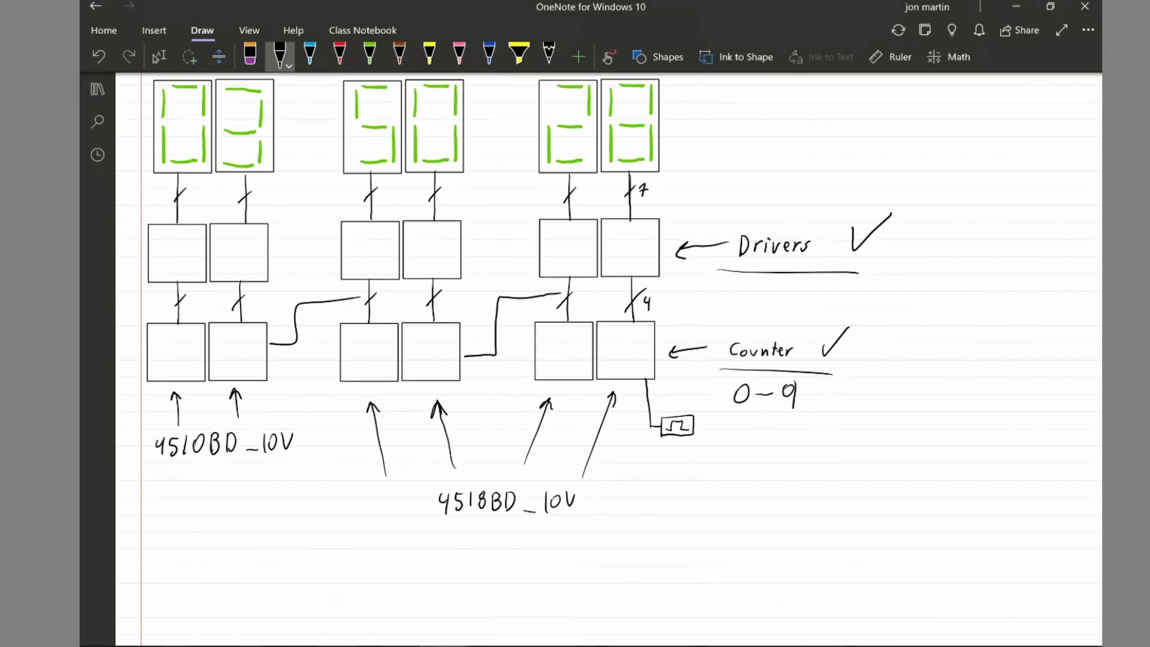
# - Underline the 4510BD_10V label, draw an upward arrow beneath it and write "preset" under the arrow
pyautogui.moveTo(147, 470); pyautogui.dragTo(297, 463)
pyautogui.moveTo(213, 507)
pyautogui.mouseDown()
pyautogui.moveTo(212, 475)
pyautogui.moveTo(219, 488)
pyautogui.mouseUp()
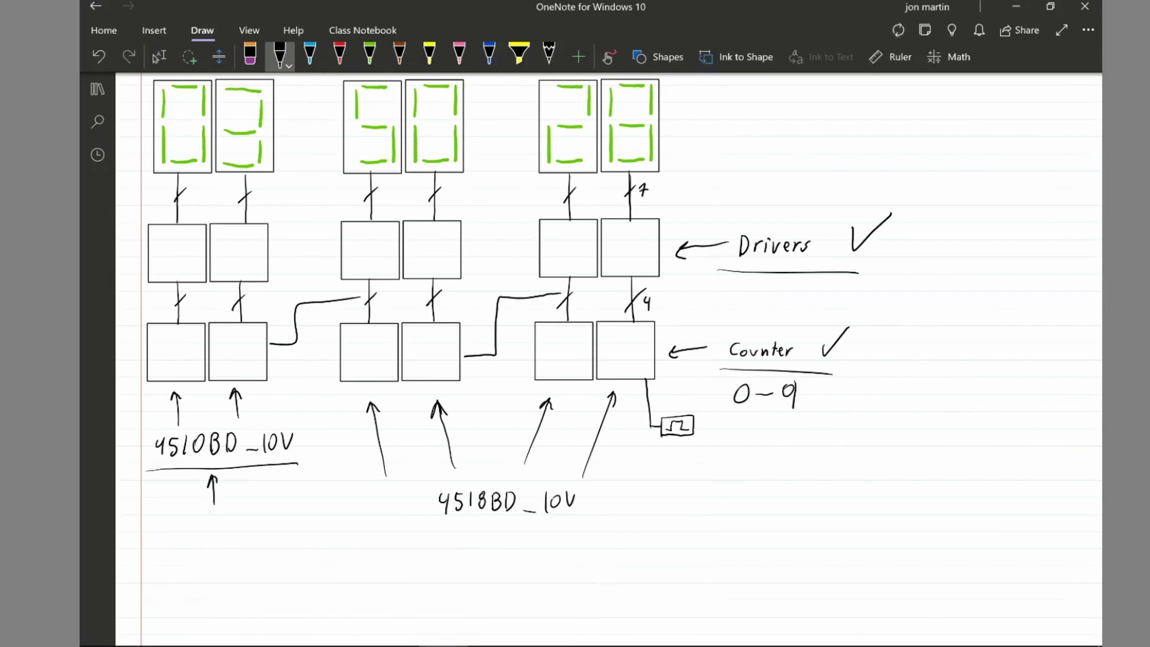
pyautogui.moveTo(161, 516)
pyautogui.mouseDown()
pyautogui.moveTo(161, 536)
pyautogui.moveTo(178, 517)
pyautogui.moveTo(198, 529)
pyautogui.mouseUp()
pyautogui.moveTo(194, 521)
pyautogui.mouseDown()
pyautogui.moveTo(205, 516)
pyautogui.moveTo(187, 530)
pyautogui.moveTo(204, 529)
pyautogui.mouseUp()
pyautogui.click(280, 56)
pyautogui.moveTo(210, 510); pyautogui.dragTo(209, 528)
# - Write "reset" beneath the 4518BD_10V label and center the word "preset" under its arrow
pyautogui.moveTo(465, 534)
pyautogui.mouseDown()
pyautogui.moveTo(466, 546)
pyautogui.moveTo(472, 533)
pyautogui.moveTo(474, 545)
pyautogui.moveTo(504, 545)
pyautogui.mouseUp()
pyautogui.moveTo(498, 537); pyautogui.dragTo(508, 534)
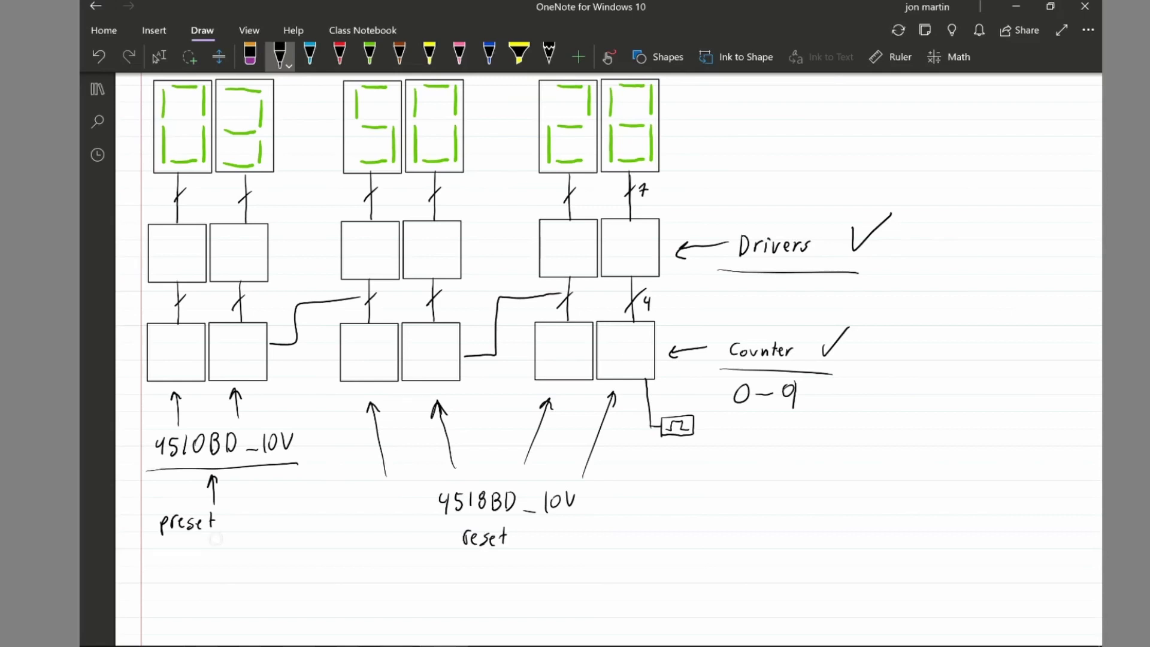
pyautogui.moveTo(216, 539)
pyautogui.mouseDown()
pyautogui.moveTo(153, 521)
pyautogui.moveTo(217, 542)
pyautogui.moveTo(204, 521)
pyautogui.moveTo(216, 519)
pyautogui.mouseUp()
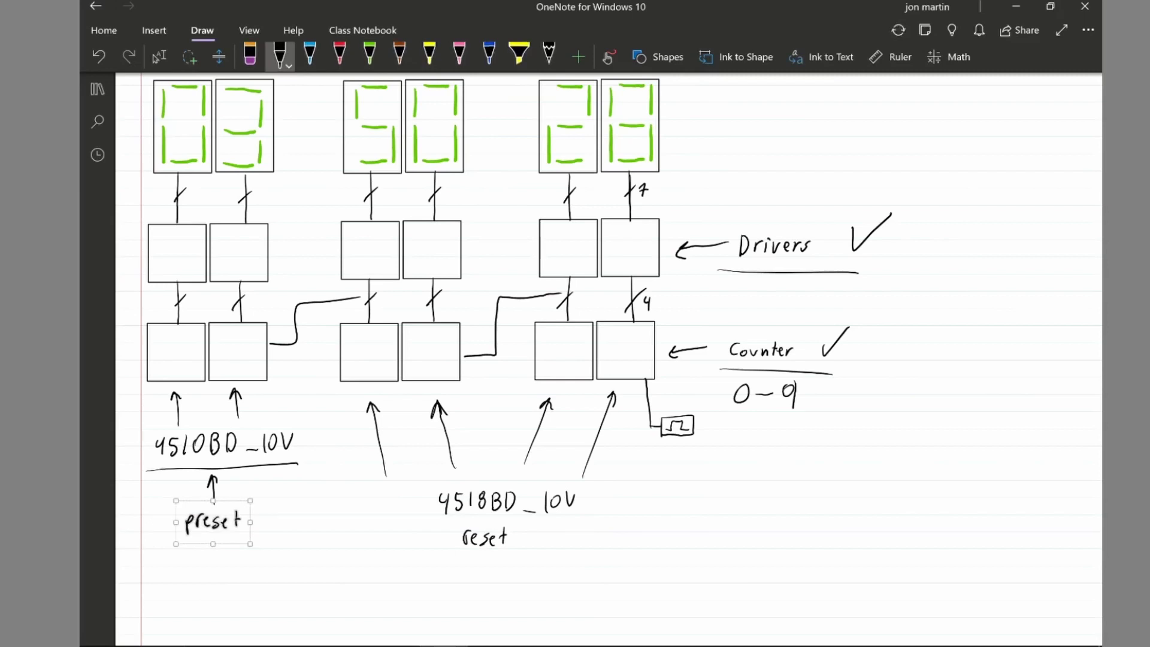
pyautogui.click(279, 56)
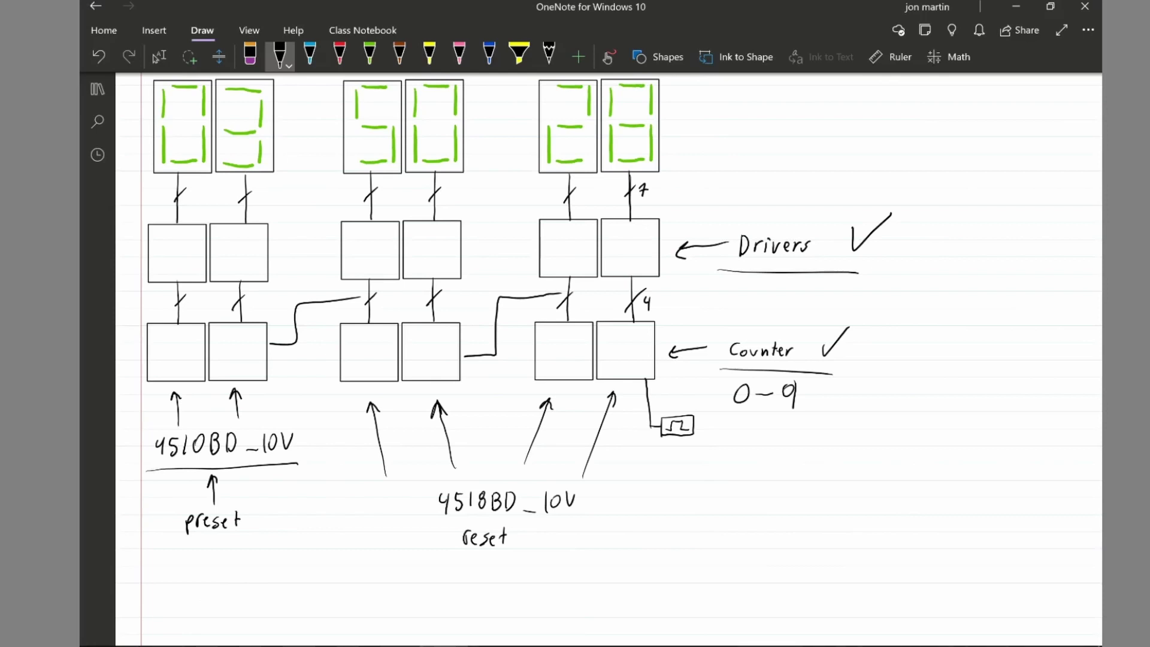
# - Try circling the 1–12 hours range and the 4518BD_10V label together with its "reset" note
pyautogui.scroll(3, 608, 360)
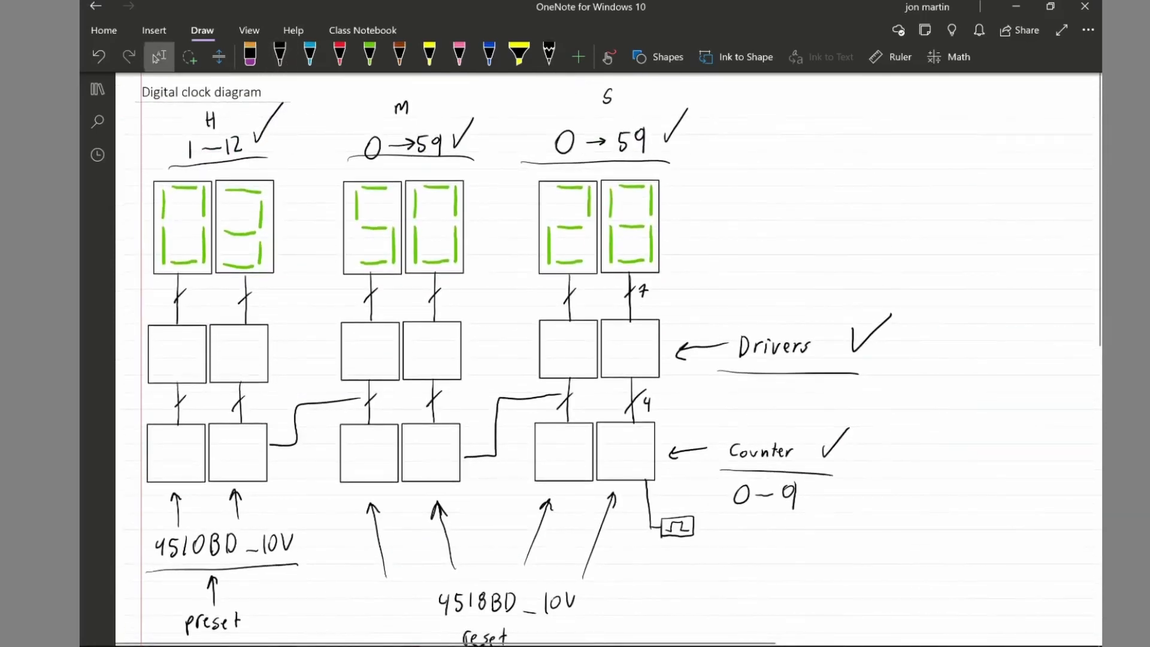
pyautogui.moveTo(261, 156)
pyautogui.mouseDown()
pyautogui.moveTo(222, 165)
pyautogui.moveTo(189, 122)
pyautogui.moveTo(259, 153)
pyautogui.mouseUp()
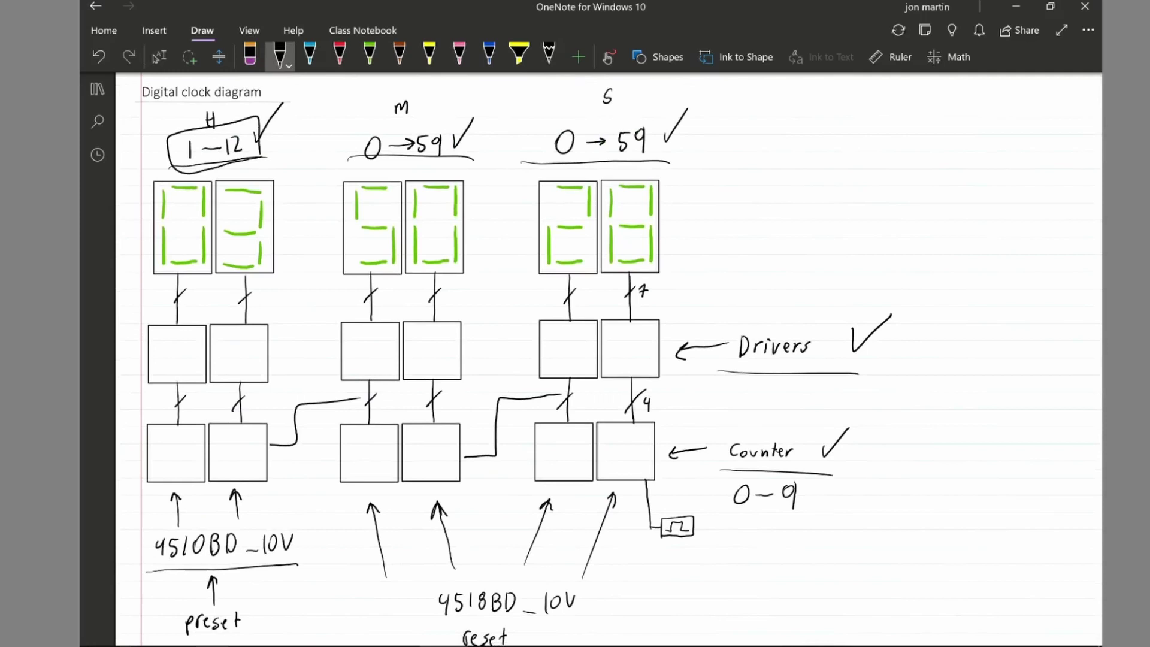
pyautogui.scroll(-2, 607, 359)
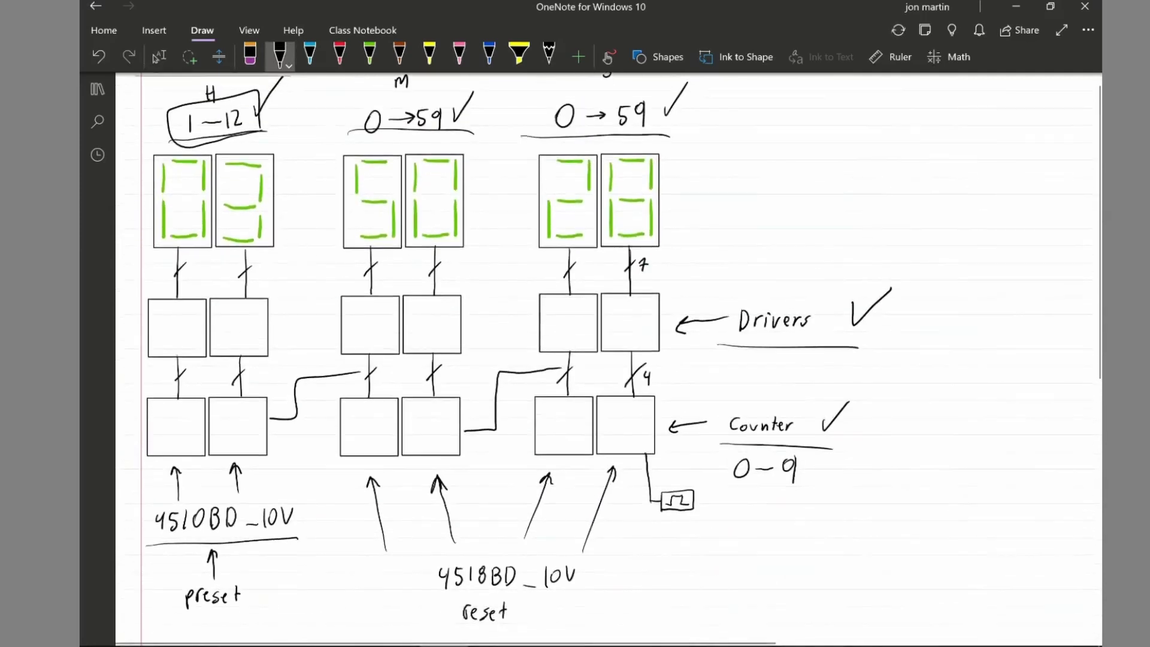
pyautogui.click(159, 56)
pyautogui.click(280, 56)
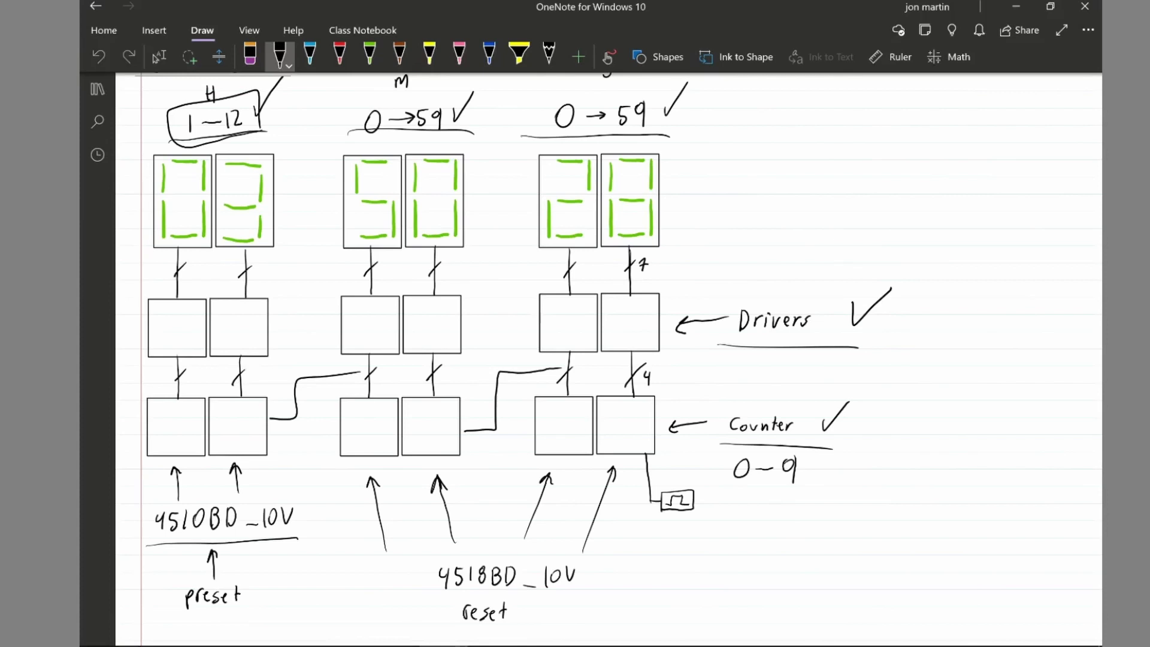
pyautogui.scroll(-1, 608, 359)
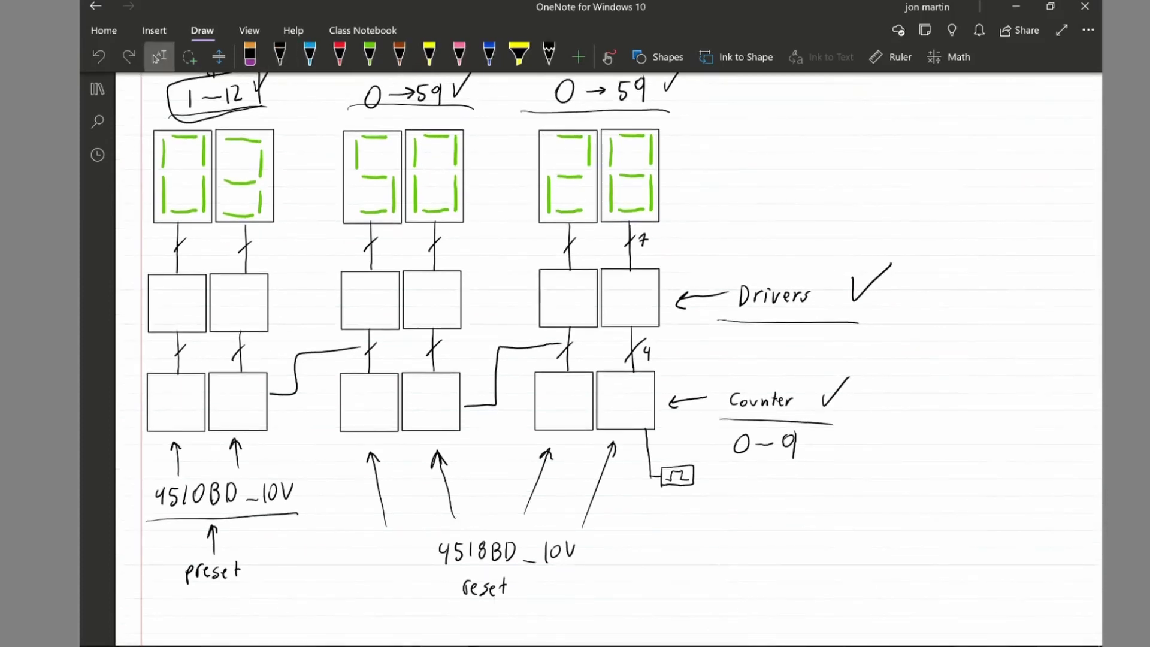
pyautogui.moveTo(505, 612)
pyautogui.mouseDown()
pyautogui.moveTo(545, 509)
pyautogui.moveTo(467, 617)
pyautogui.mouseUp()
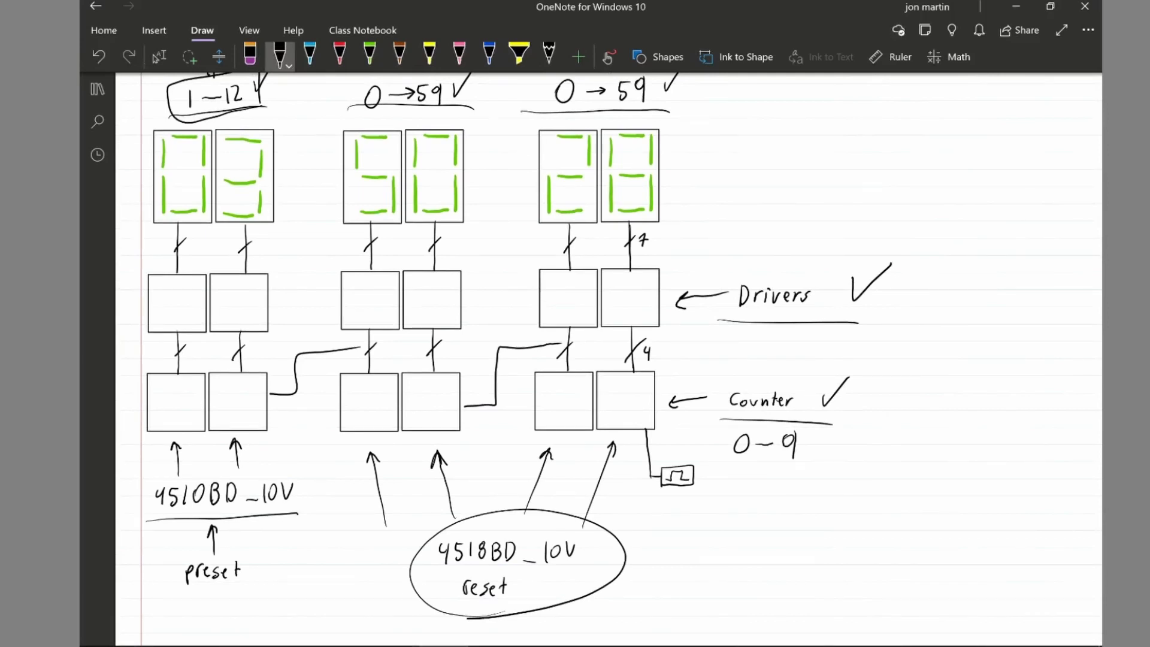
pyautogui.hotkey('ctrl', 'z')
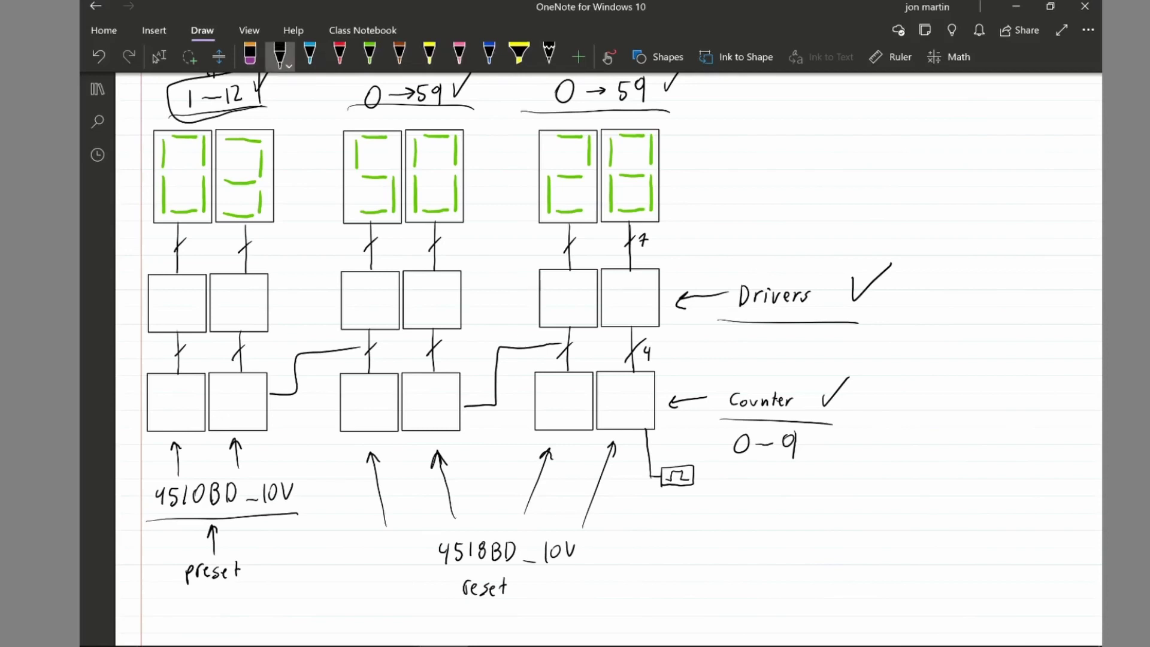
# - Underline the 4518BD_10V label and remove the circle around the 1–12 hours range
pyautogui.moveTo(422, 572); pyautogui.dragTo(553, 569)
pyautogui.scroll(1, 575, 360)
pyautogui.hotkey('ctrl', 'z')
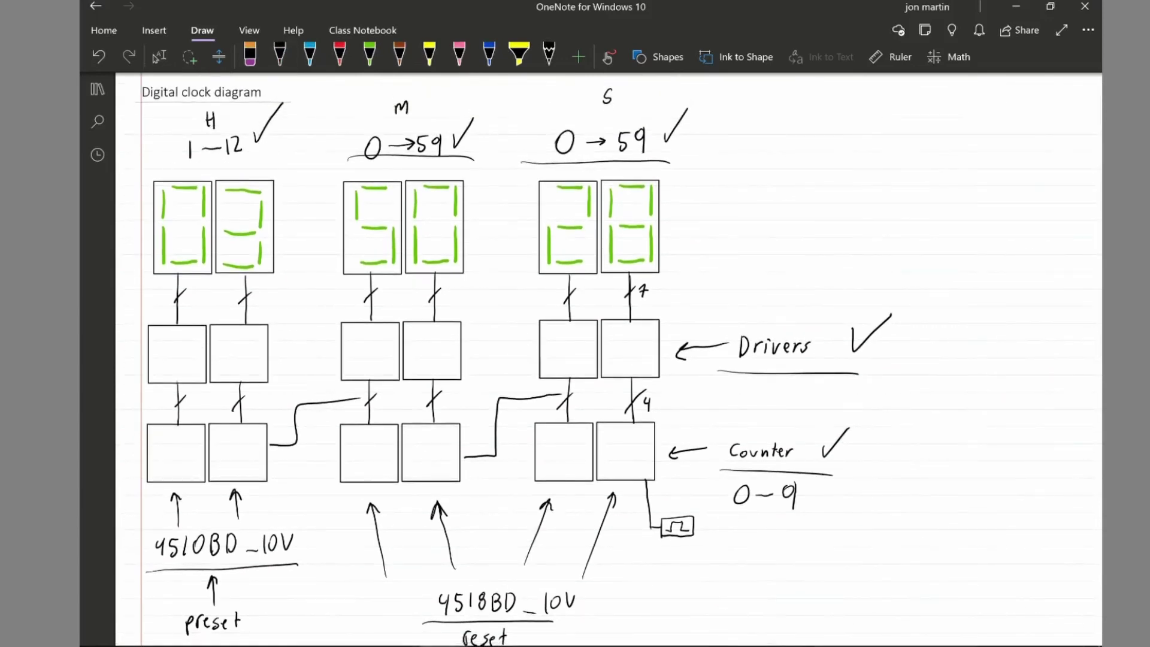
pyautogui.click(279, 55)
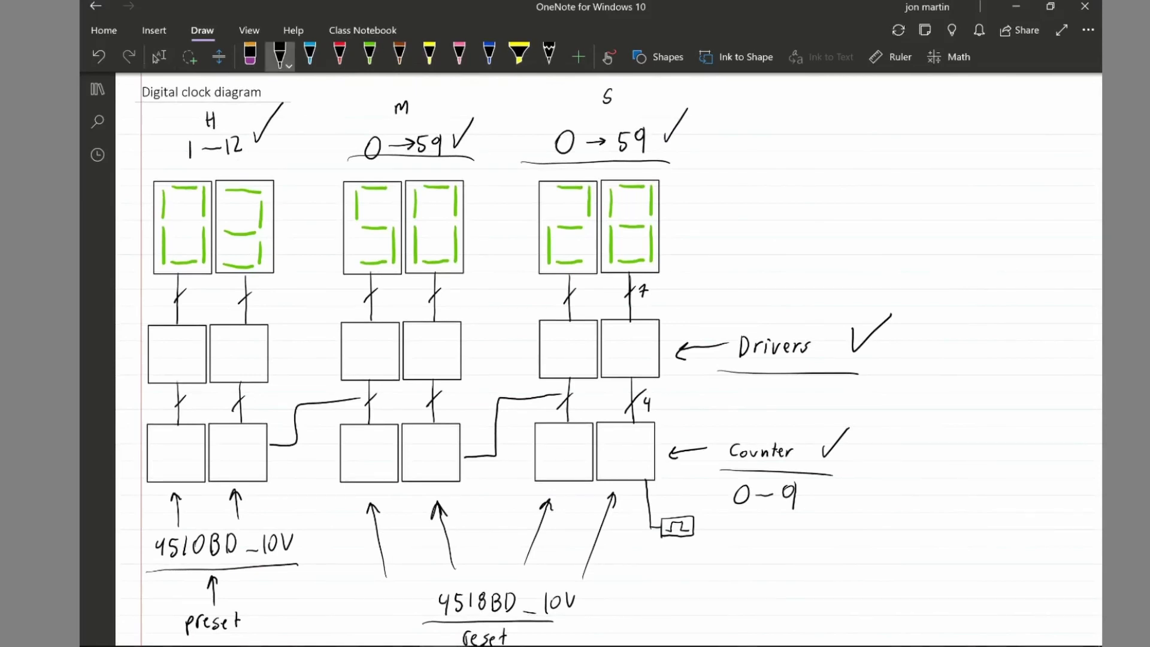
pyautogui.moveTo(747, 287)
pyautogui.mouseDown()
pyautogui.moveTo(687, 317)
pyautogui.moveTo(697, 318)
pyautogui.mouseUp()
pyautogui.scroll(1, 914, 219)
pyautogui.click(914, 220)
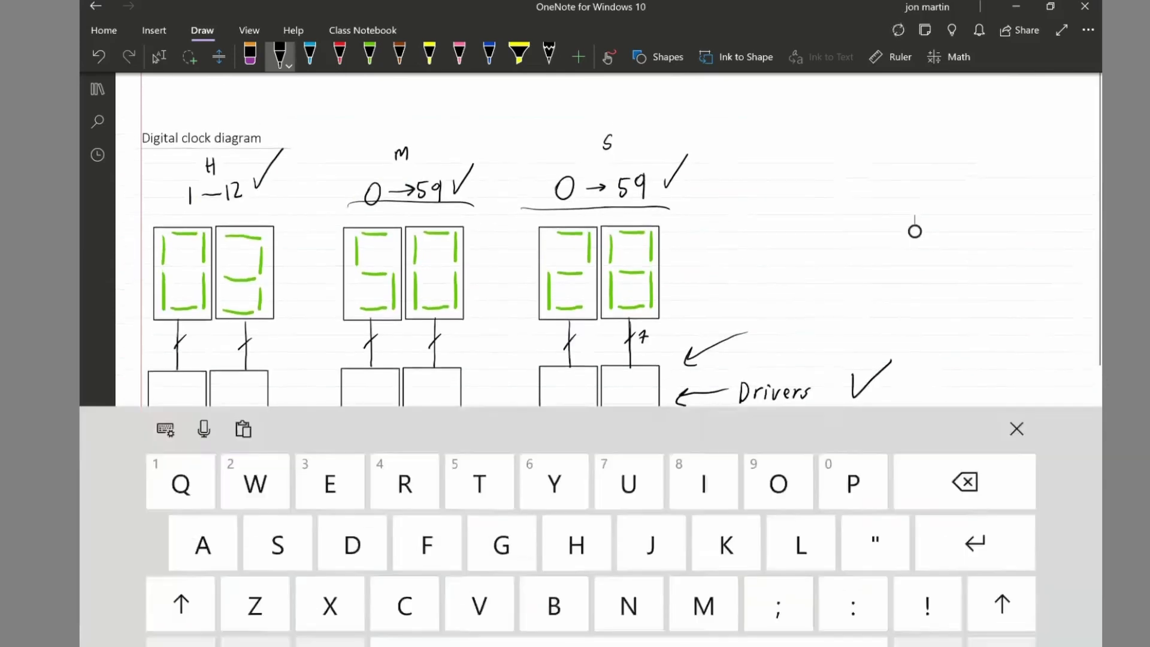
pyautogui.scroll(-1, 915, 220)
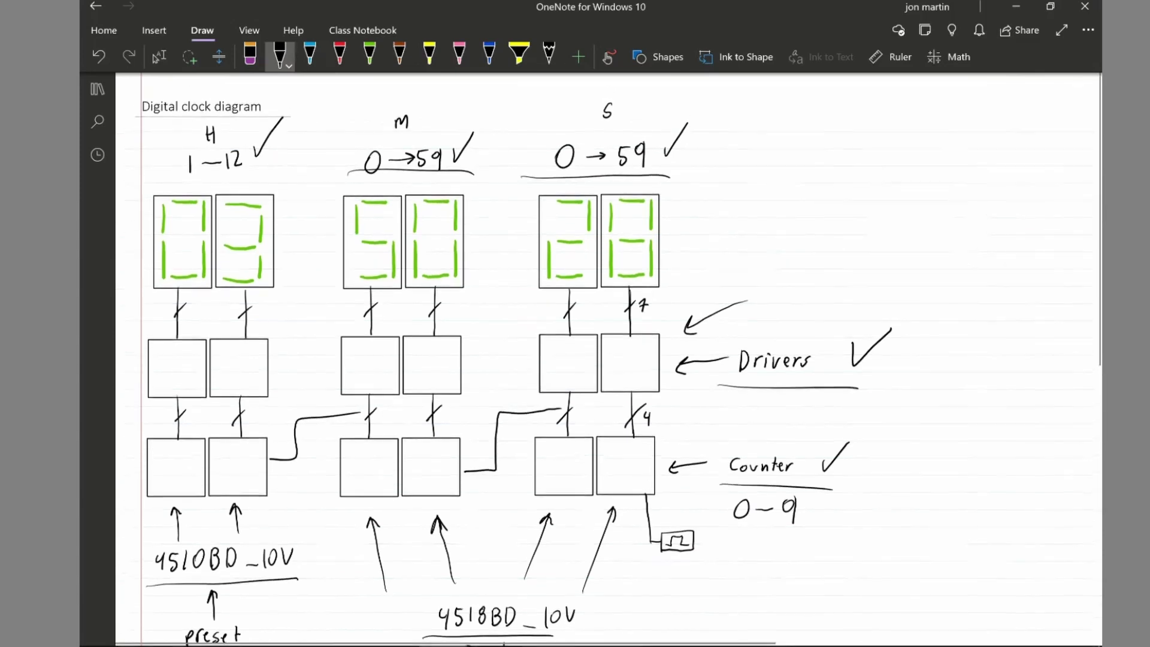
pyautogui.click(159, 56)
pyautogui.hotkey('ctrl', 'z')
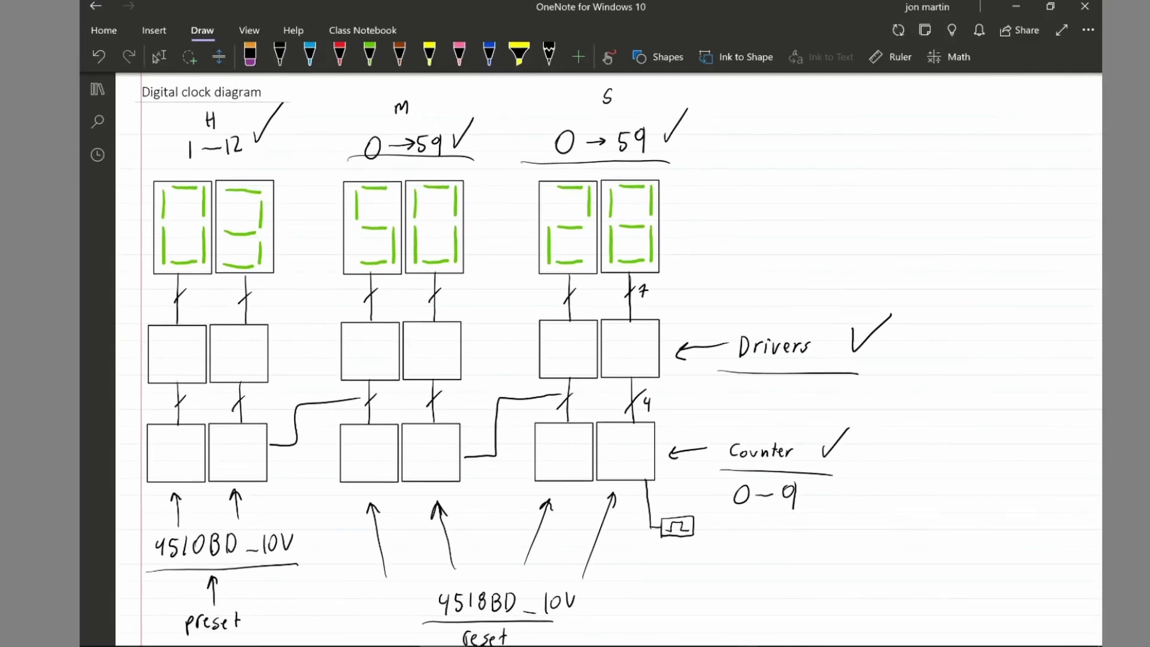
# - Remove the underlines beneath the Drivers and Counter labels and circle each label with its check mark in black
pyautogui.hotkey('ctrl', 'z')
pyautogui.hotkey('ctrl', 'z')
pyautogui.click(279, 53)
pyautogui.moveTo(729, 306)
pyautogui.mouseDown()
pyautogui.moveTo(837, 375)
pyautogui.moveTo(728, 310)
pyautogui.mouseUp()
pyautogui.moveTo(724, 424)
pyautogui.mouseDown()
pyautogui.moveTo(852, 507)
pyautogui.moveTo(758, 417)
pyautogui.mouseUp()
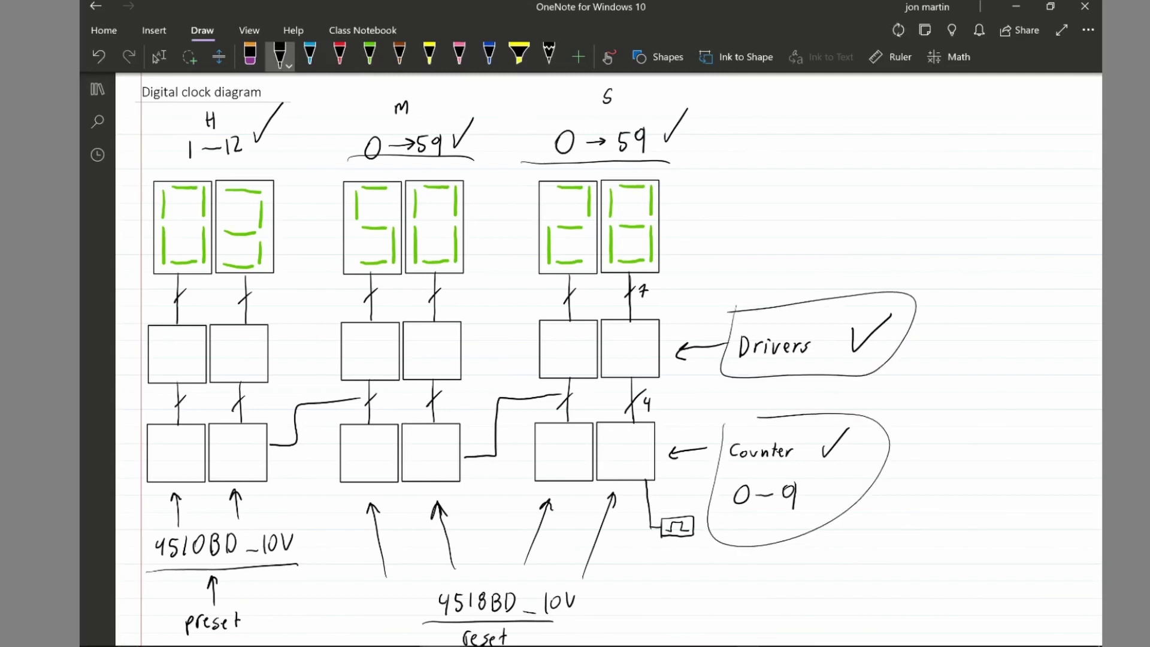
# - Draw a black loop around each of the seconds, minutes and hours ranges above the clock digits
pyautogui.moveTo(526, 160)
pyautogui.mouseDown()
pyautogui.moveTo(575, 107)
pyautogui.moveTo(689, 155)
pyautogui.mouseUp()
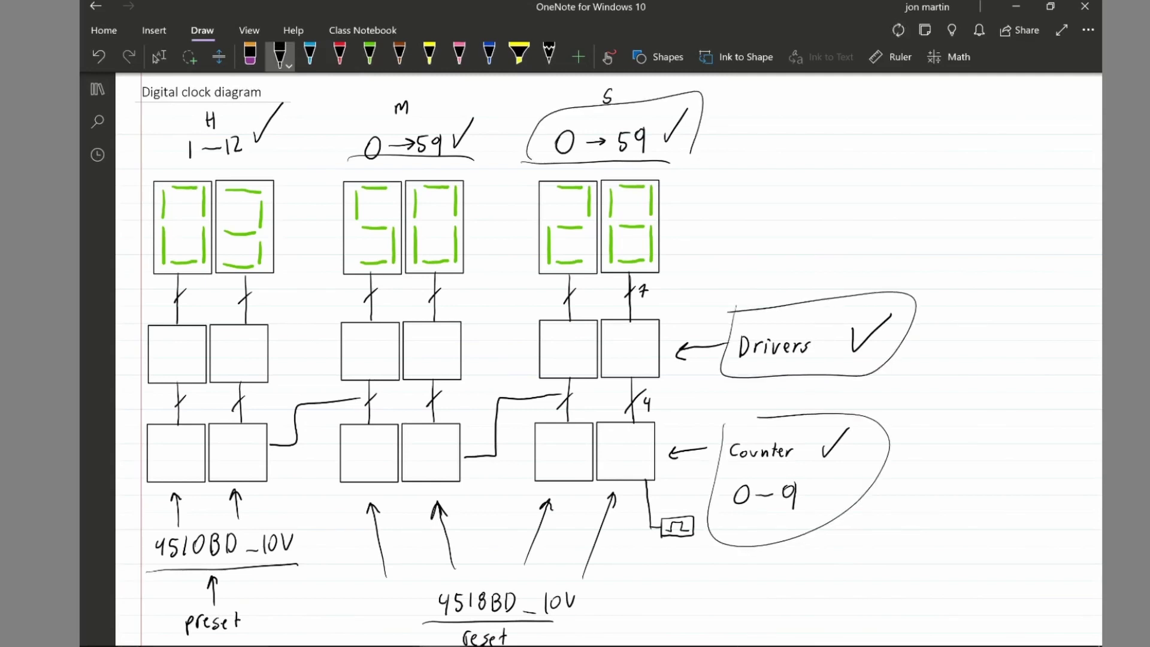
pyautogui.moveTo(347, 161)
pyautogui.mouseDown()
pyautogui.moveTo(419, 106)
pyautogui.moveTo(473, 159)
pyautogui.mouseUp()
pyautogui.moveTo(162, 162)
pyautogui.mouseDown()
pyautogui.moveTo(213, 170)
pyautogui.moveTo(272, 95)
pyautogui.moveTo(174, 157)
pyautogui.mouseUp()
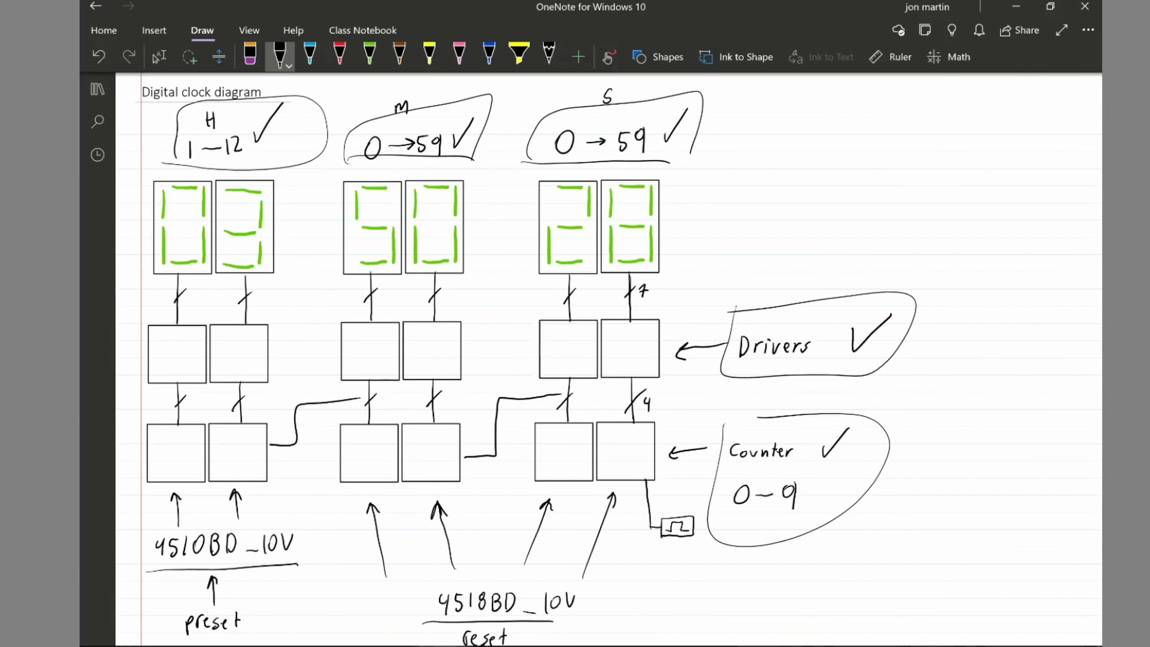
# - Trace a second black loop around the Counter and Drivers labels and the seconds and hours ranges
pyautogui.moveTo(791, 413)
pyautogui.mouseDown()
pyautogui.moveTo(770, 415)
pyautogui.moveTo(841, 516)
pyautogui.moveTo(866, 419)
pyautogui.mouseUp()
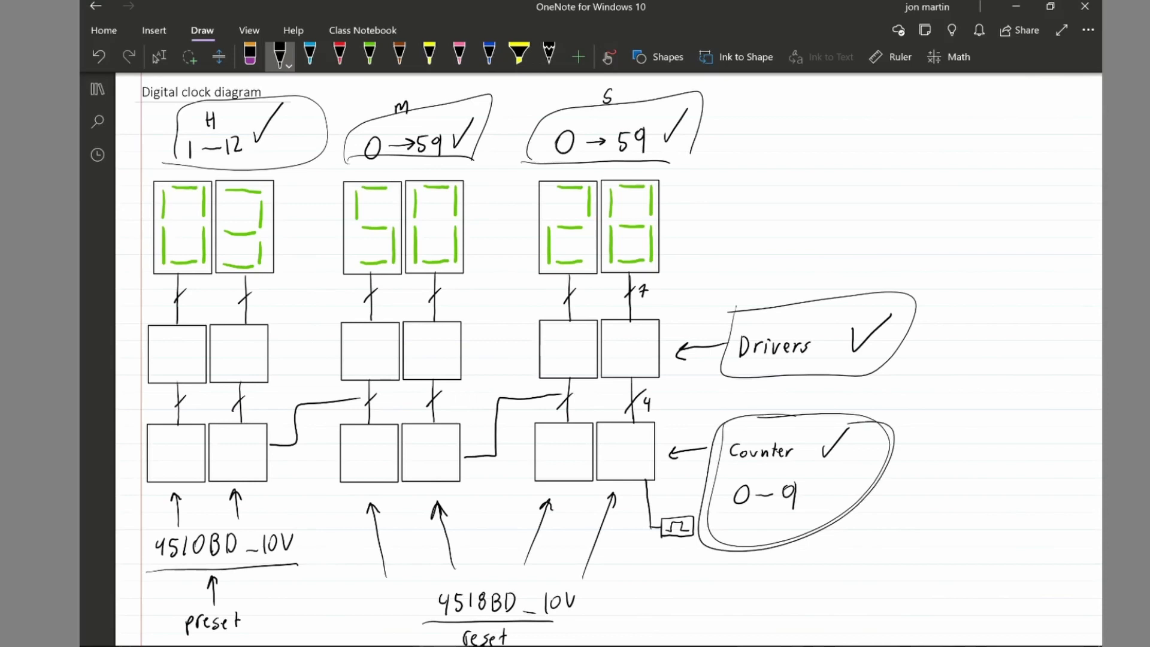
pyautogui.moveTo(723, 378); pyautogui.dragTo(767, 299)
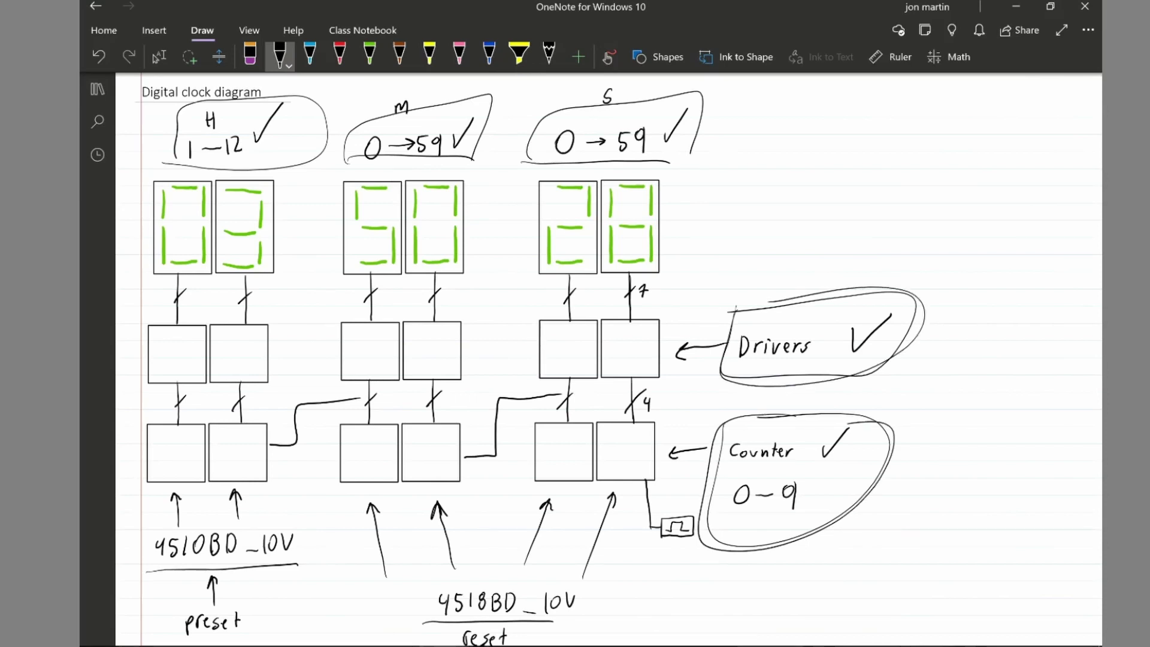
pyautogui.moveTo(659, 160)
pyautogui.mouseDown()
pyautogui.moveTo(711, 119)
pyautogui.moveTo(510, 153)
pyautogui.moveTo(608, 170)
pyautogui.mouseUp()
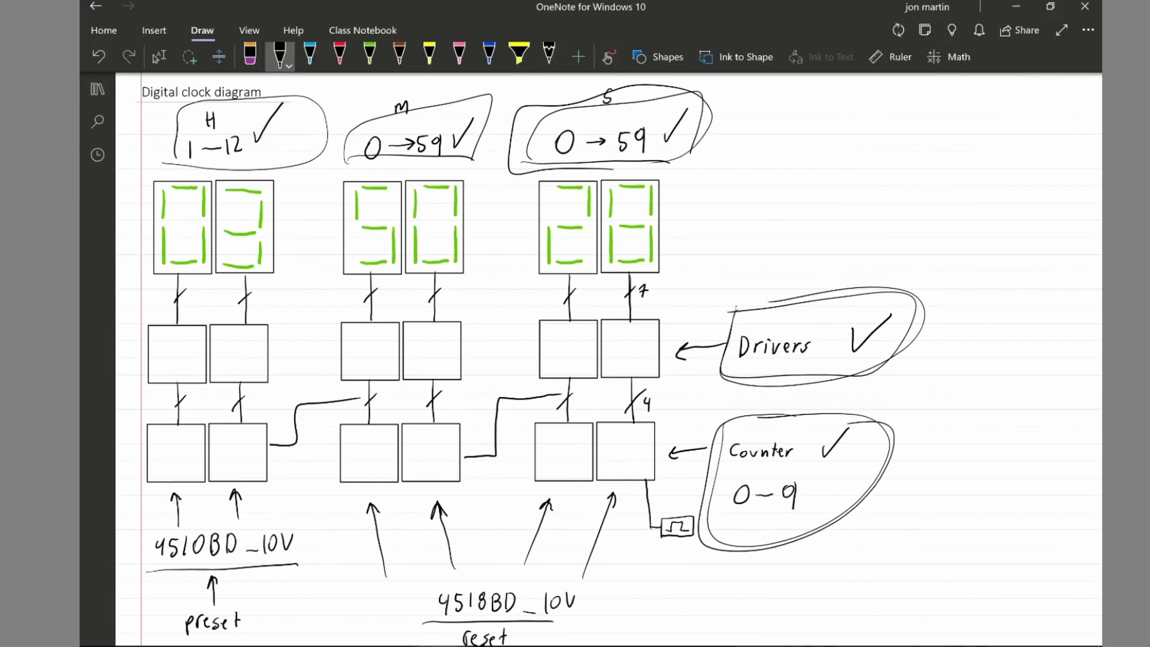
pyautogui.moveTo(176, 125)
pyautogui.mouseDown()
pyautogui.moveTo(250, 171)
pyautogui.moveTo(180, 103)
pyautogui.moveTo(163, 153)
pyautogui.mouseUp()
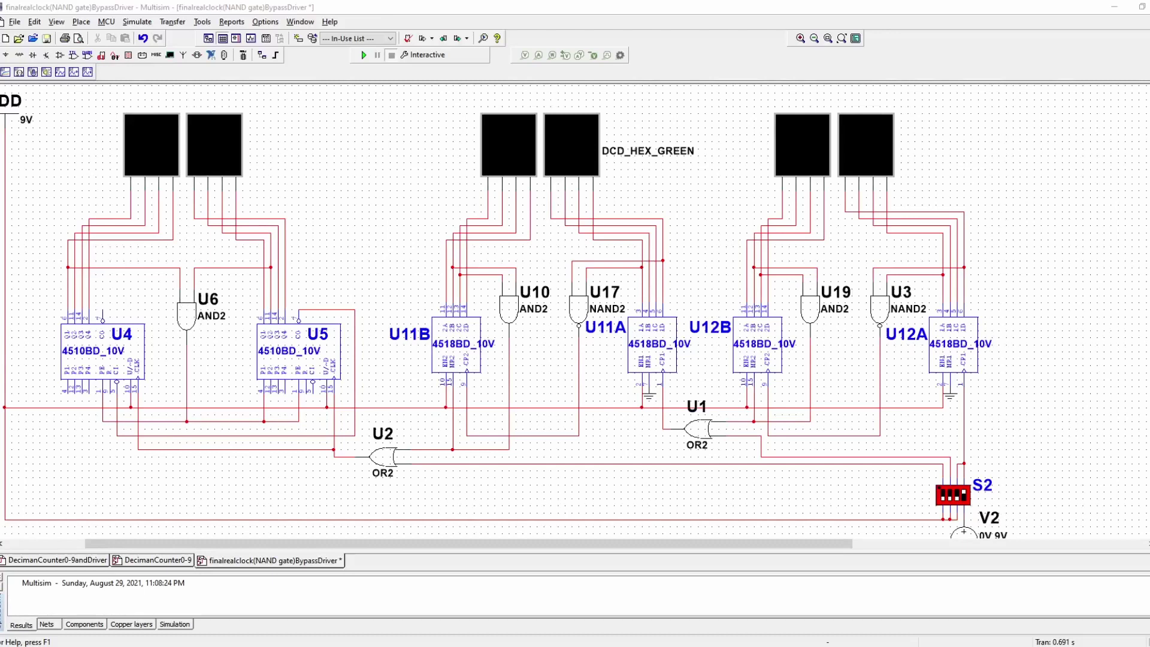
# - Switch to the finalrealclock(NAND gate)BypassDriver design in Multisim and examine the clock circuit from the hex displays down to clock source V2
pyautogui.moveTo(837, 544)
pyautogui.mouseDown()
pyautogui.moveTo(820, 545)
pyautogui.moveTo(831, 542)
pyautogui.mouseUp()
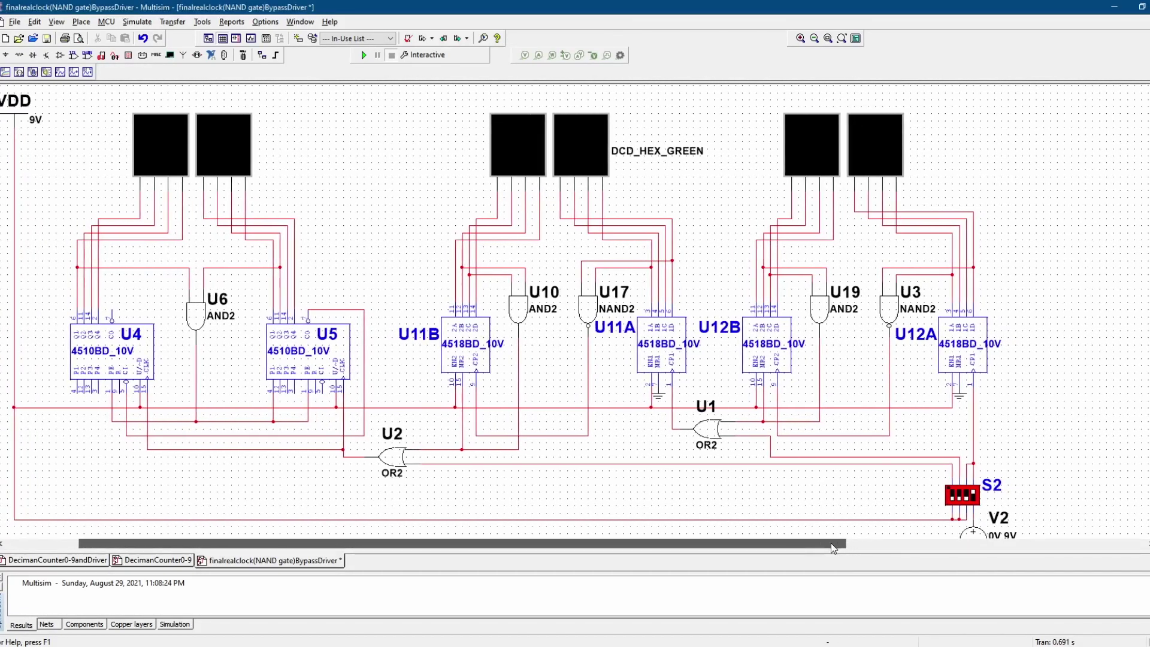
pyautogui.scroll(-3, 983, 422)
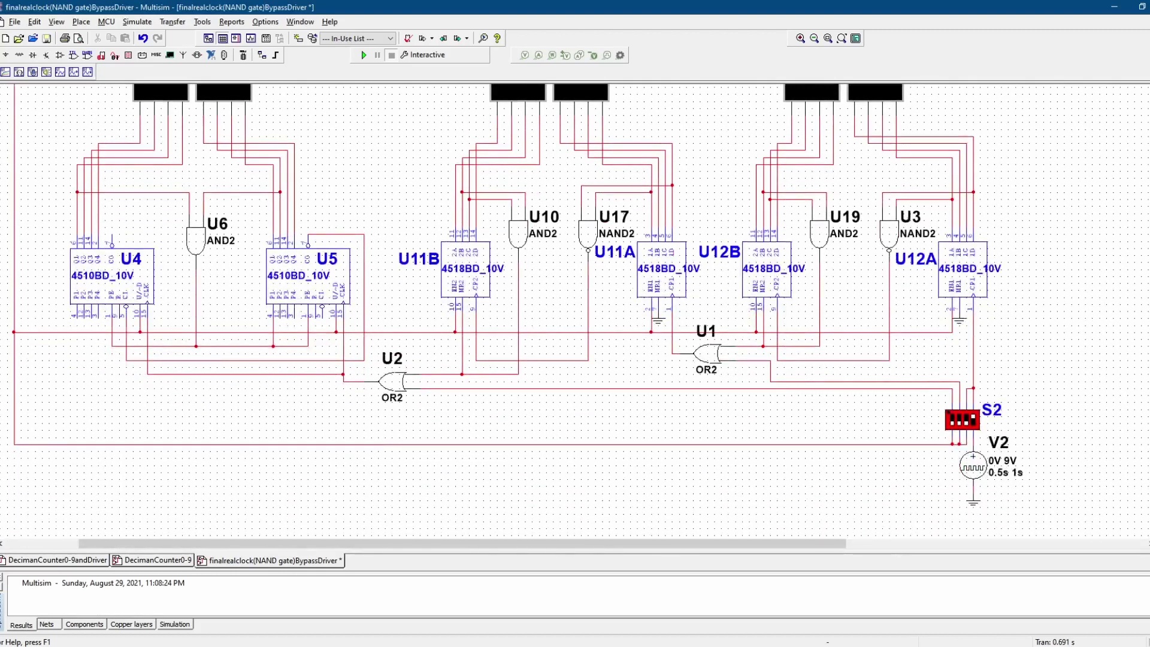
pyautogui.scroll(3, 575, 311)
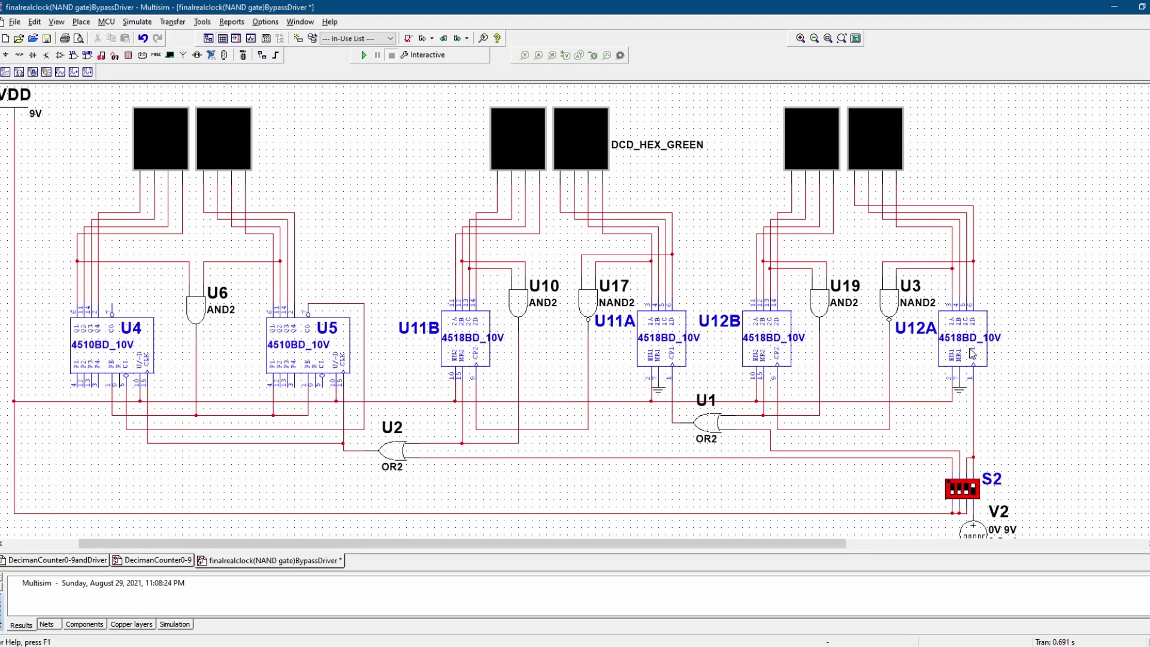
# - Examine the seconds units hex display, its counter U12A and the two wires feeding NAND gate U3
pyautogui.click(770, 338)
pyautogui.click(867, 139)
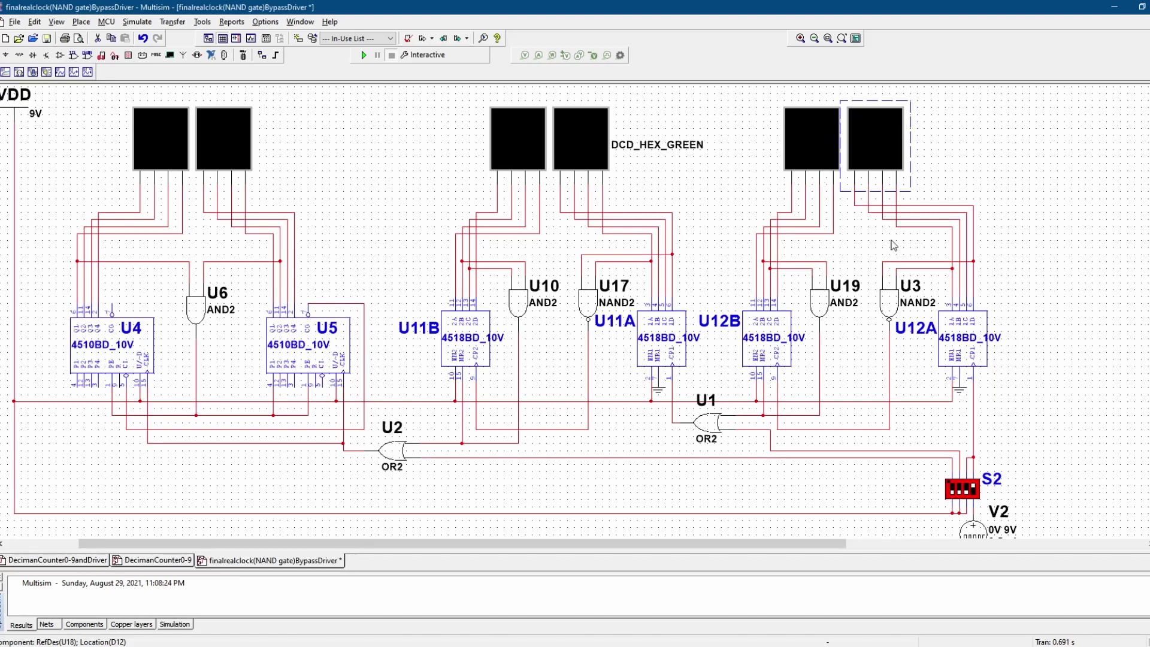
pyautogui.click(985, 365)
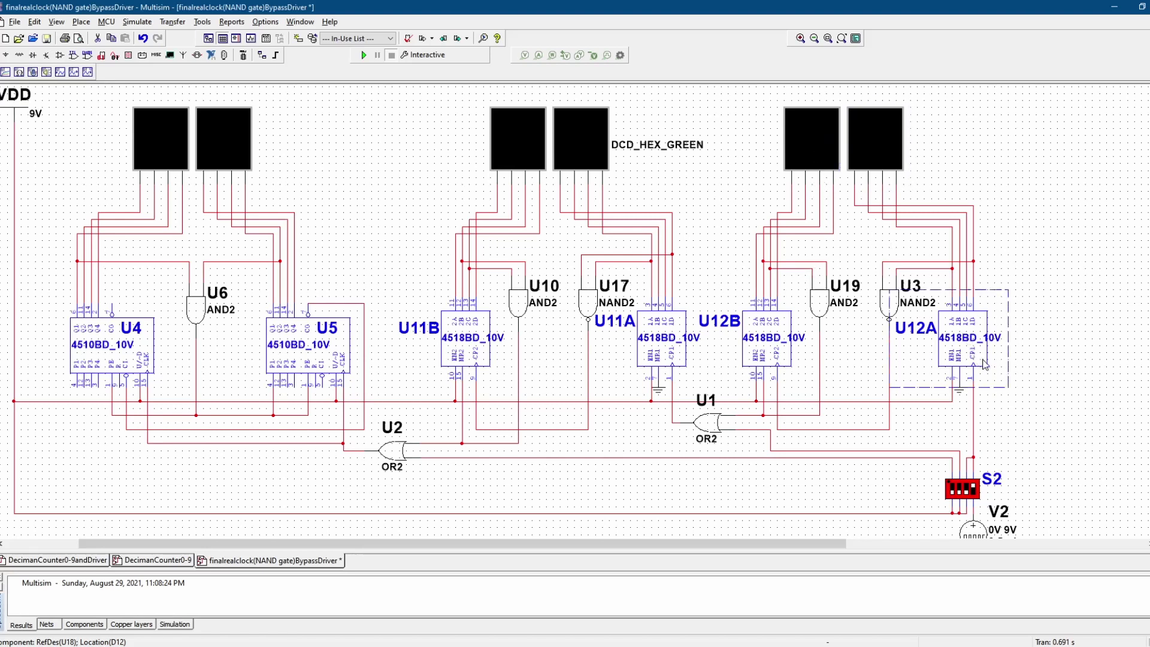
pyautogui.click(1044, 356)
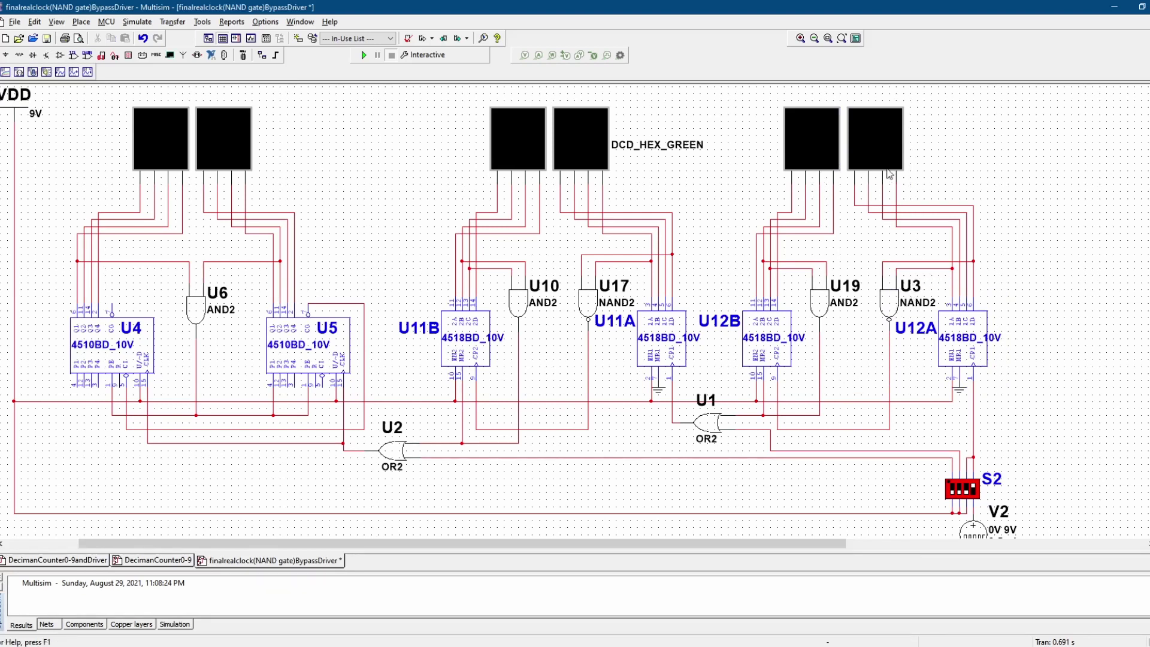
pyautogui.click(889, 141)
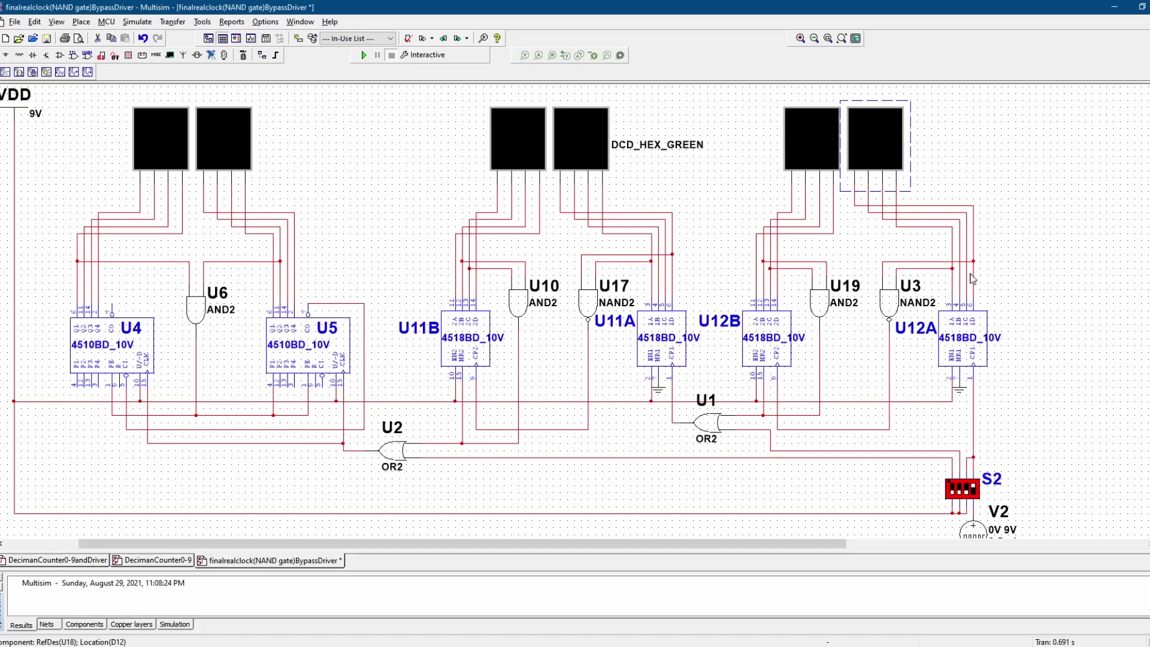
pyautogui.scroll(1, 983, 279)
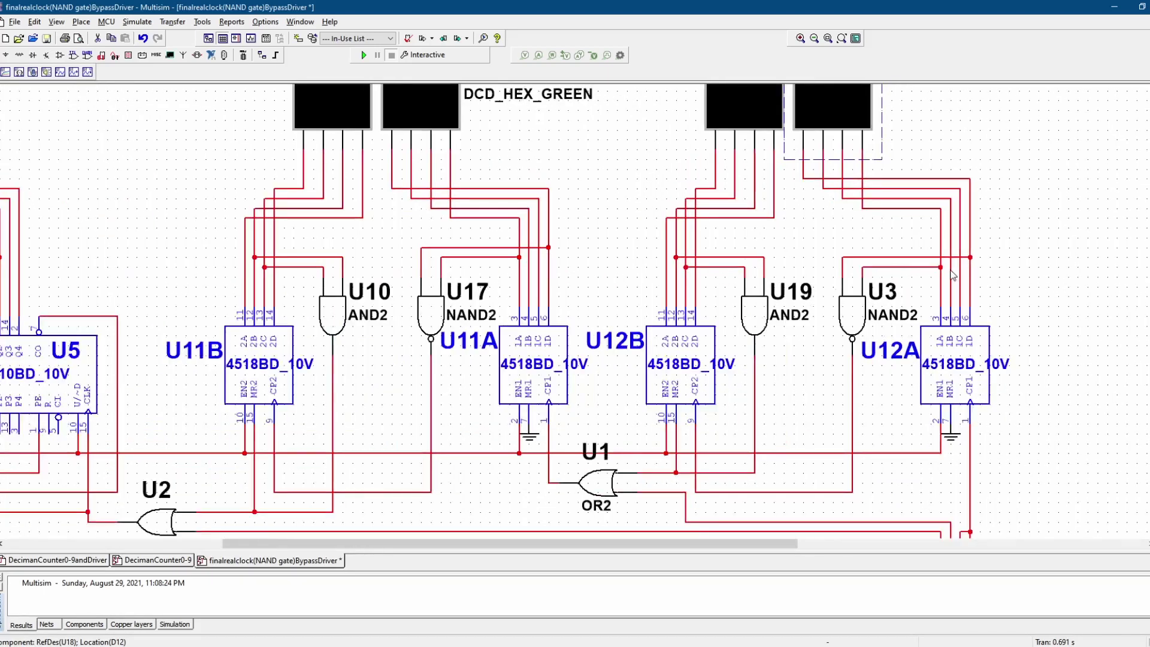
pyautogui.click(853, 316)
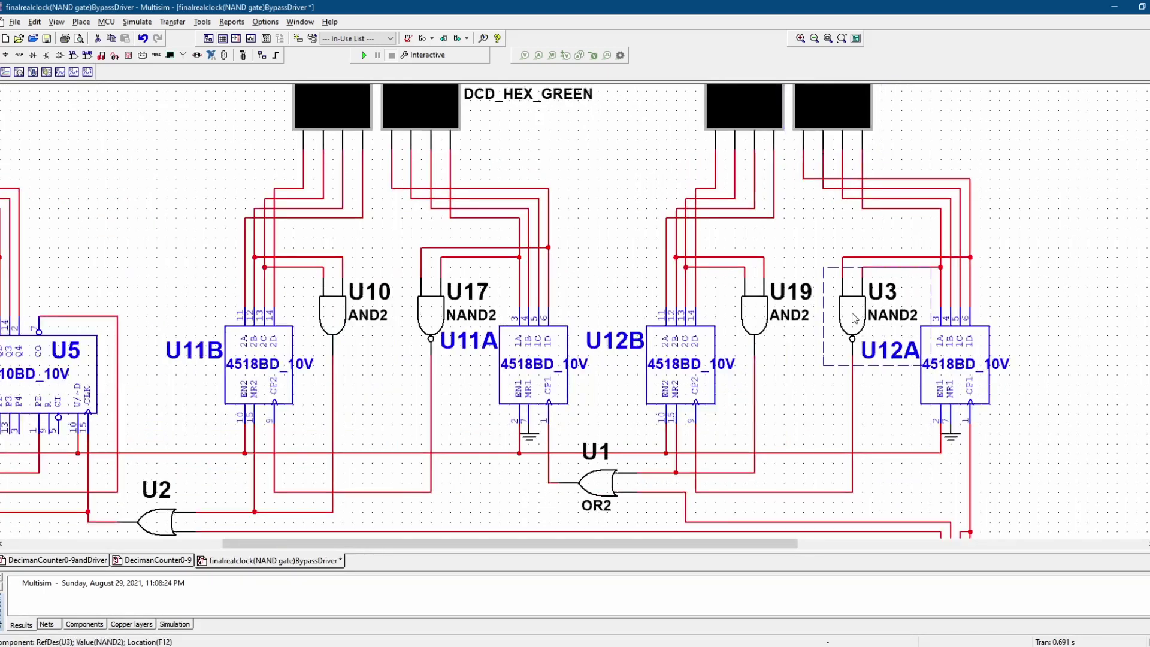
pyautogui.click(939, 246)
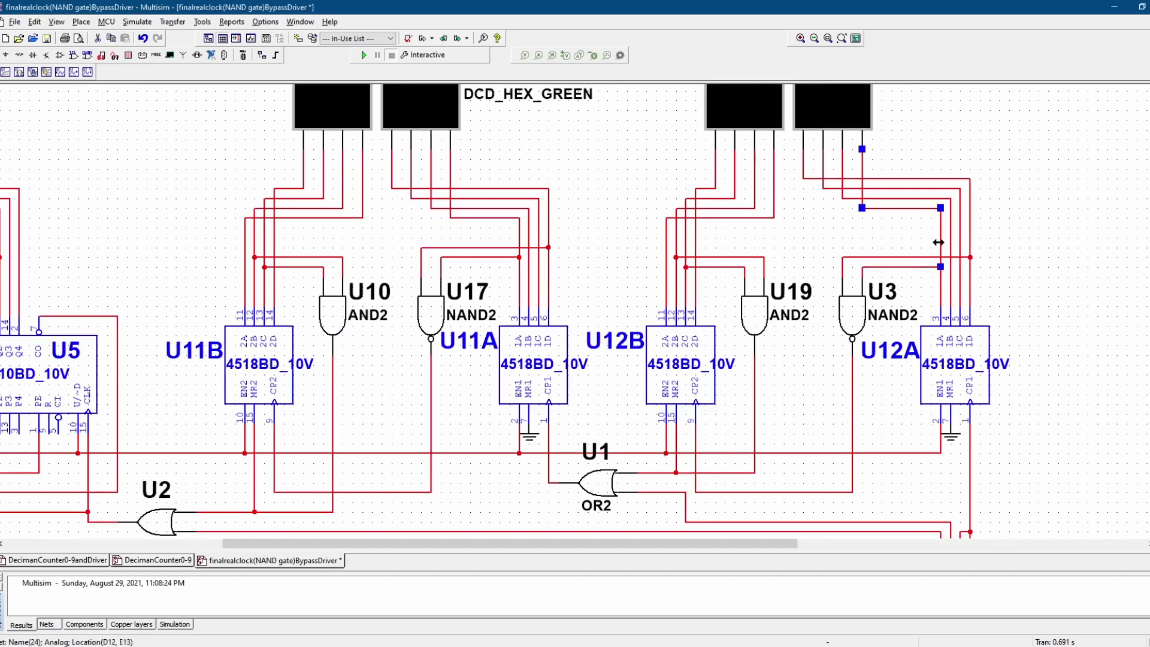
pyautogui.moveTo(916, 254); pyautogui.dragTo(912, 281)
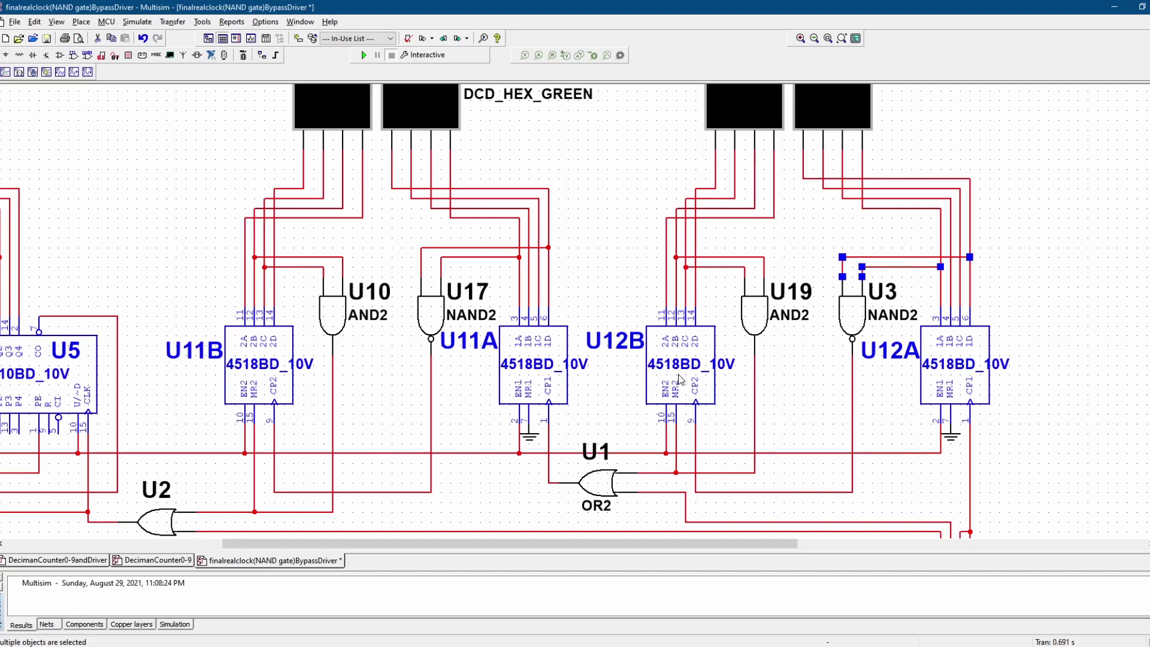
# - Compare the tens and units hex displays of the seconds section and their wiring to counters U12B and U12A
pyautogui.scroll(5, 758, 246)
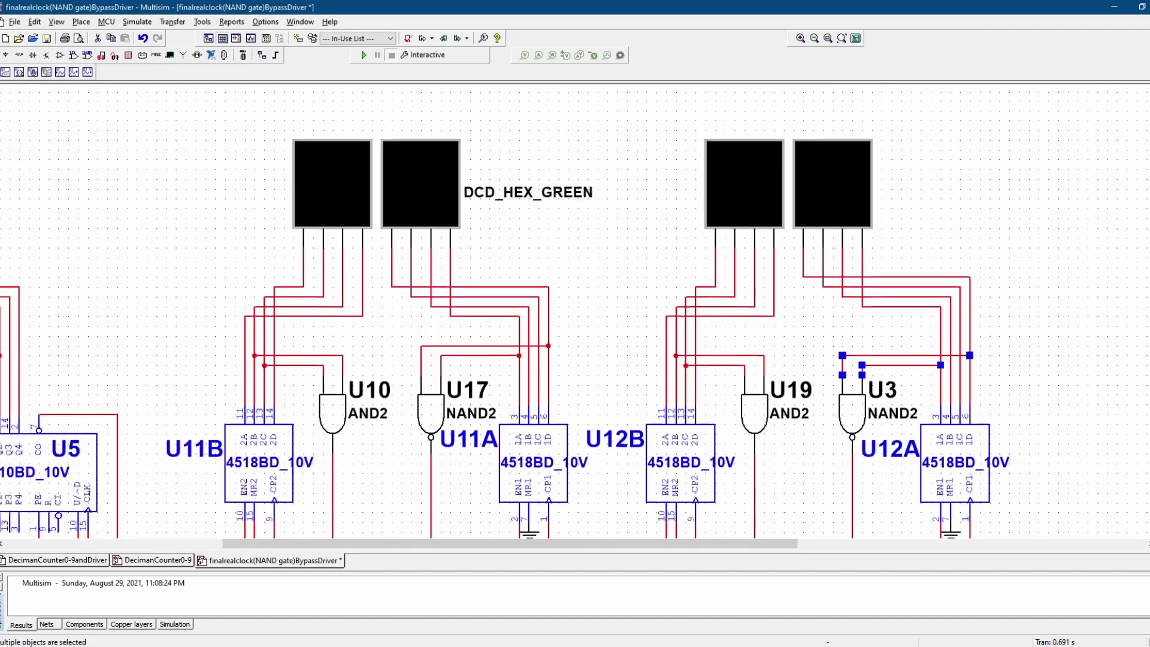
pyautogui.click(746, 236)
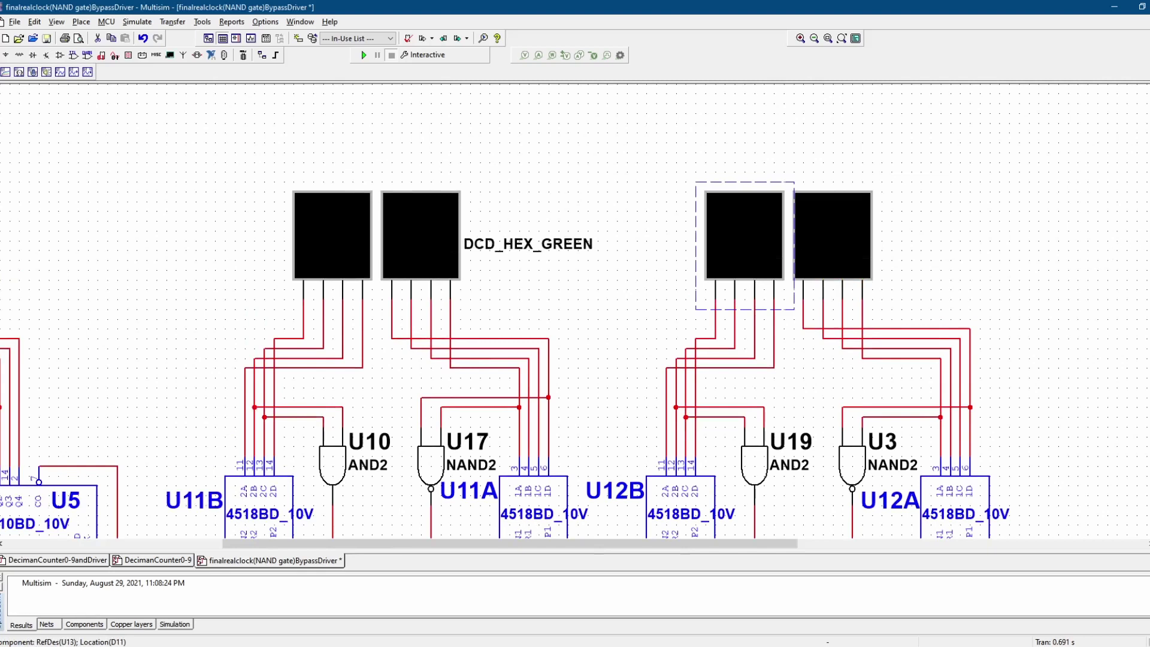
pyautogui.scroll(-3, 575, 312)
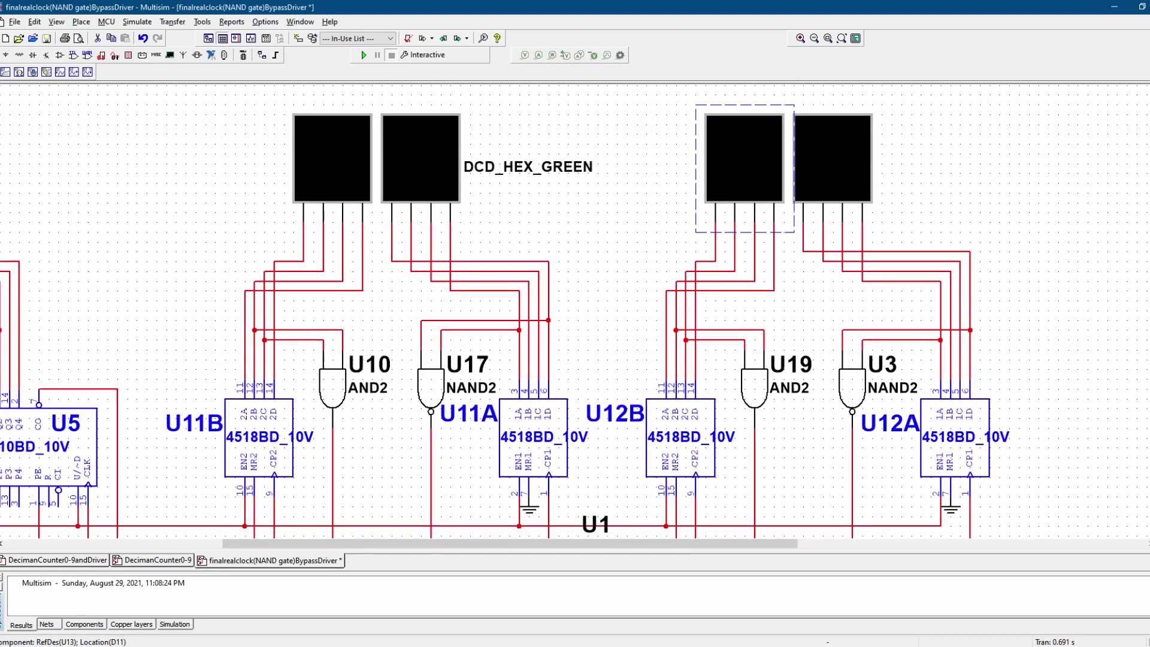
pyautogui.click(856, 135)
pyautogui.click(749, 153)
pyautogui.click(839, 144)
pyautogui.scroll(-2, 505, 311)
pyautogui.scroll(3, 505, 312)
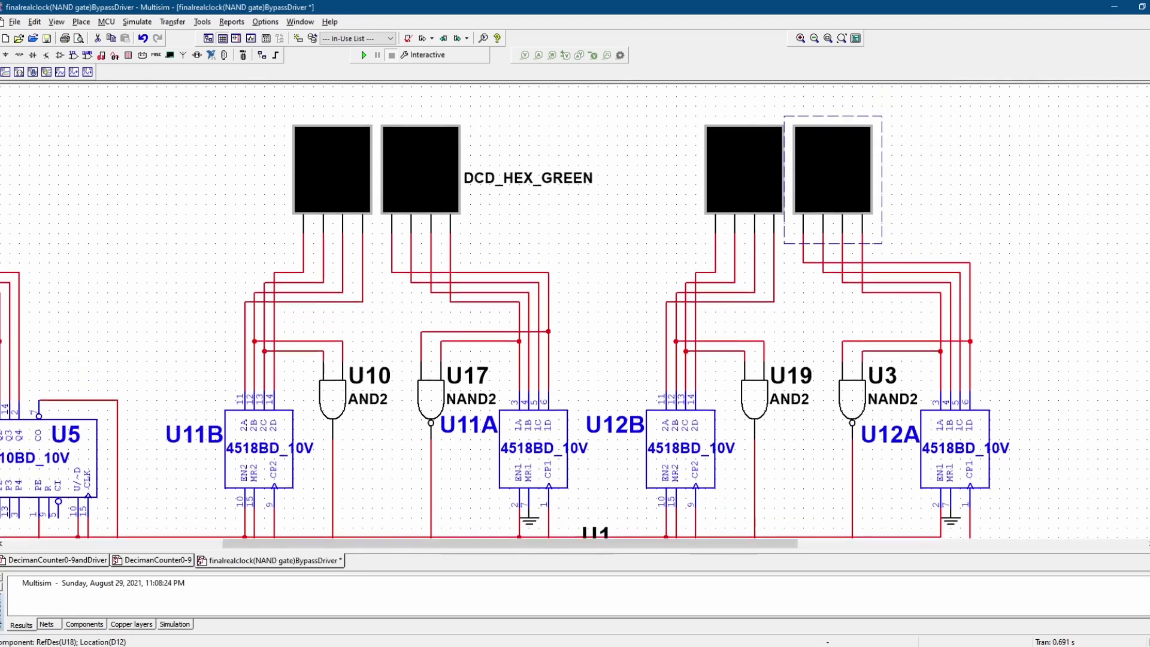
pyautogui.click(756, 181)
# - Examine how gates U3, U19 and U1 link the seconds counters and displays to the minutes counter U11A
pyautogui.scroll(-5, 912, 229)
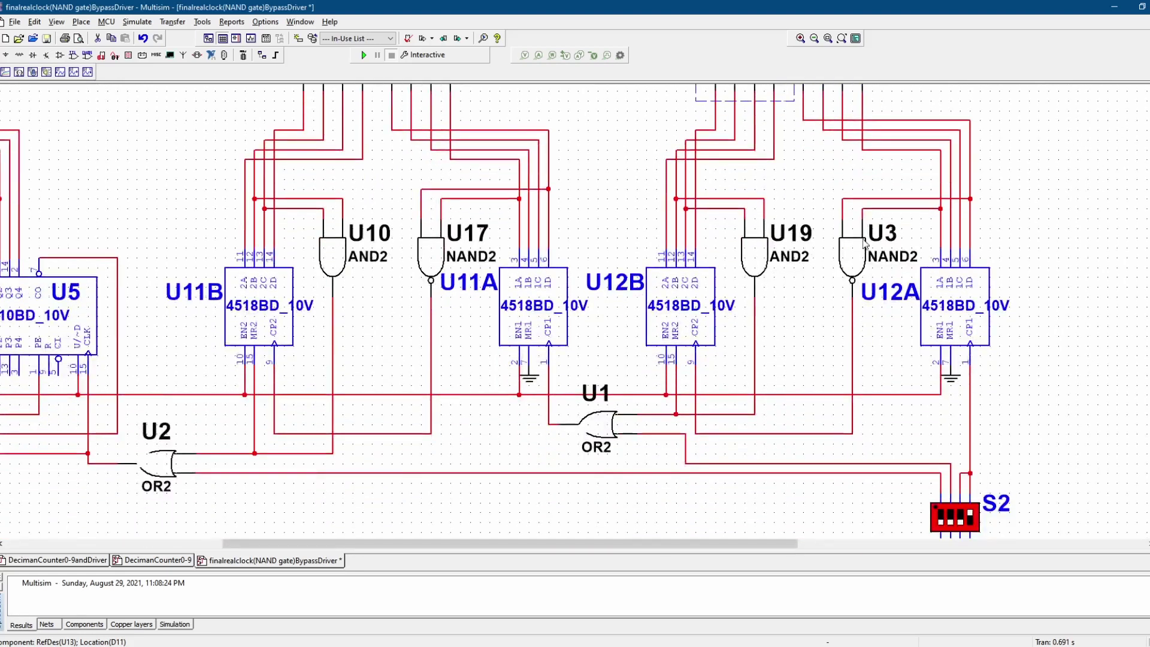
pyautogui.scroll(3, 504, 311)
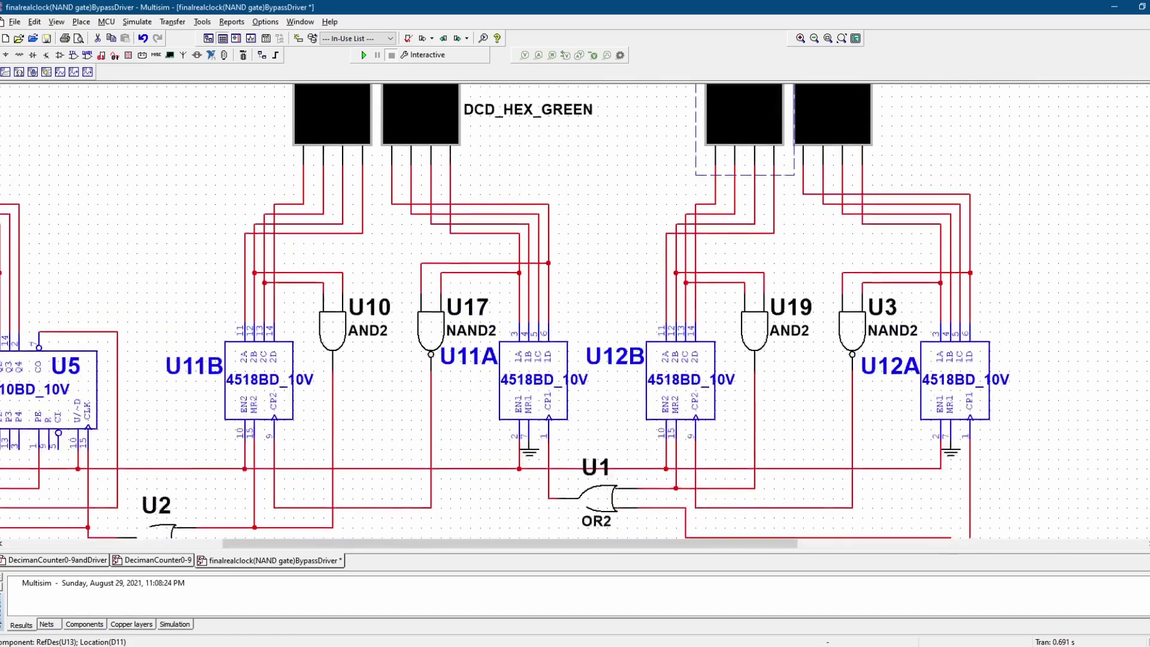
pyautogui.scroll(3, 505, 311)
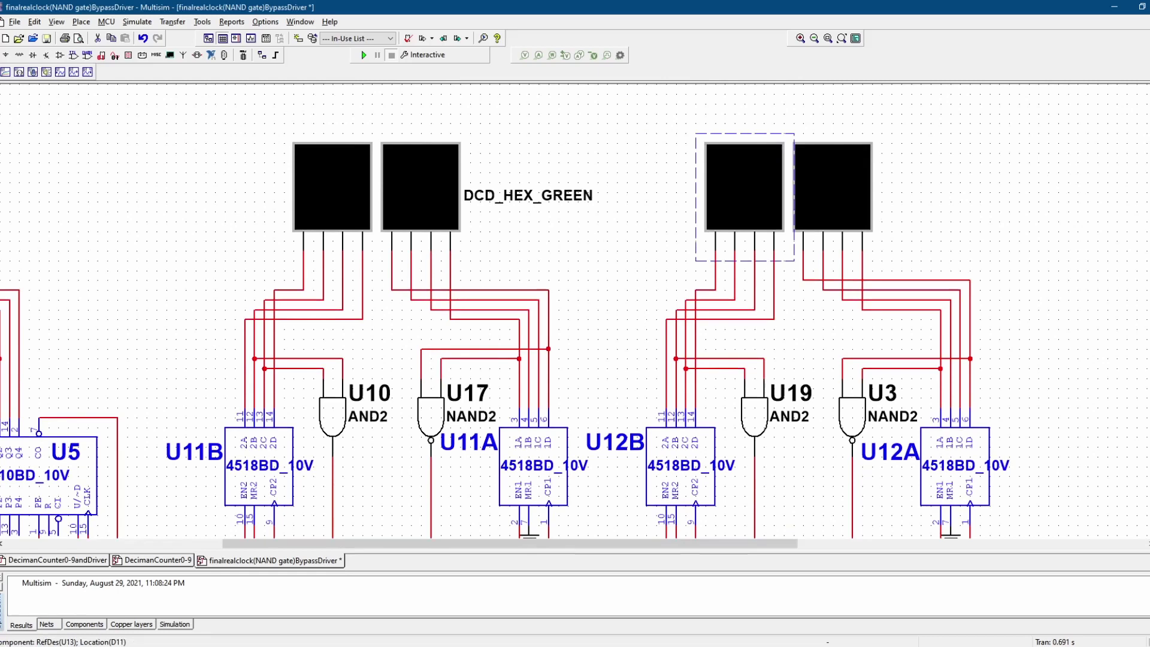
pyautogui.scroll(-5, 615, 453)
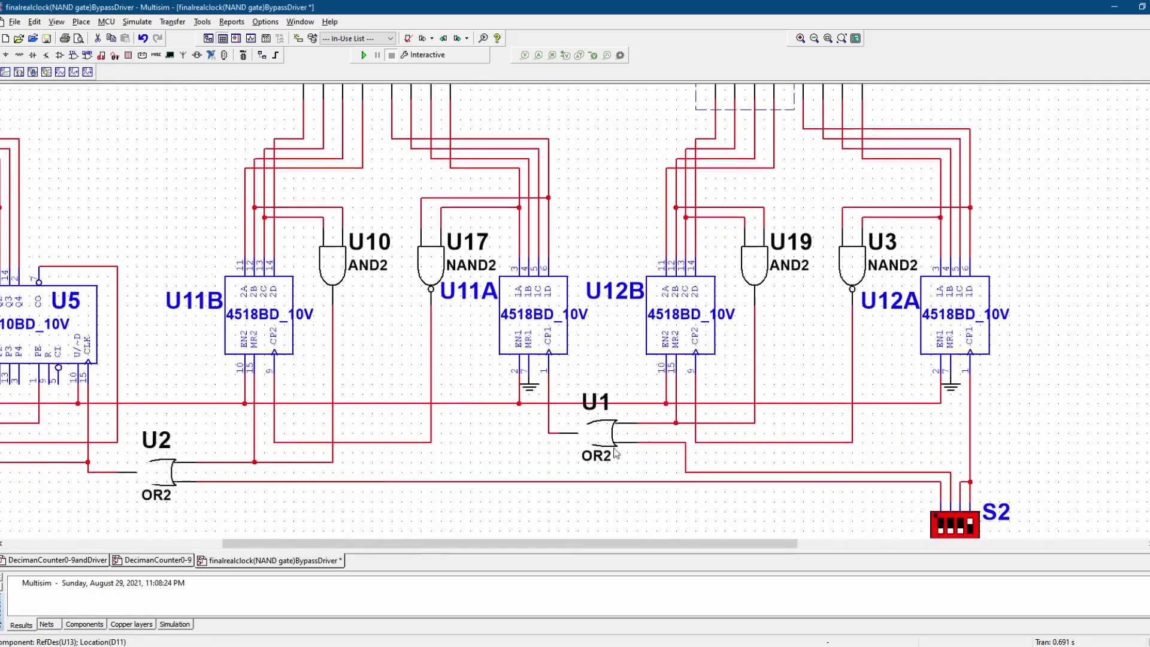
pyautogui.scroll(1, 617, 458)
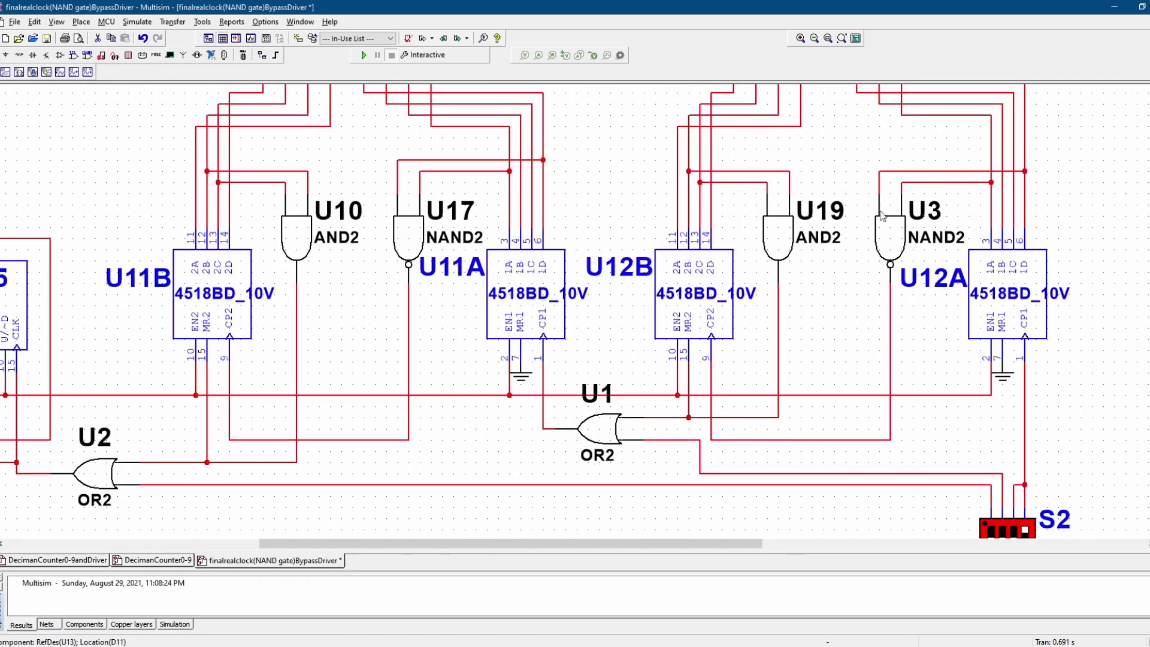
pyautogui.scroll(5, 1077, 217)
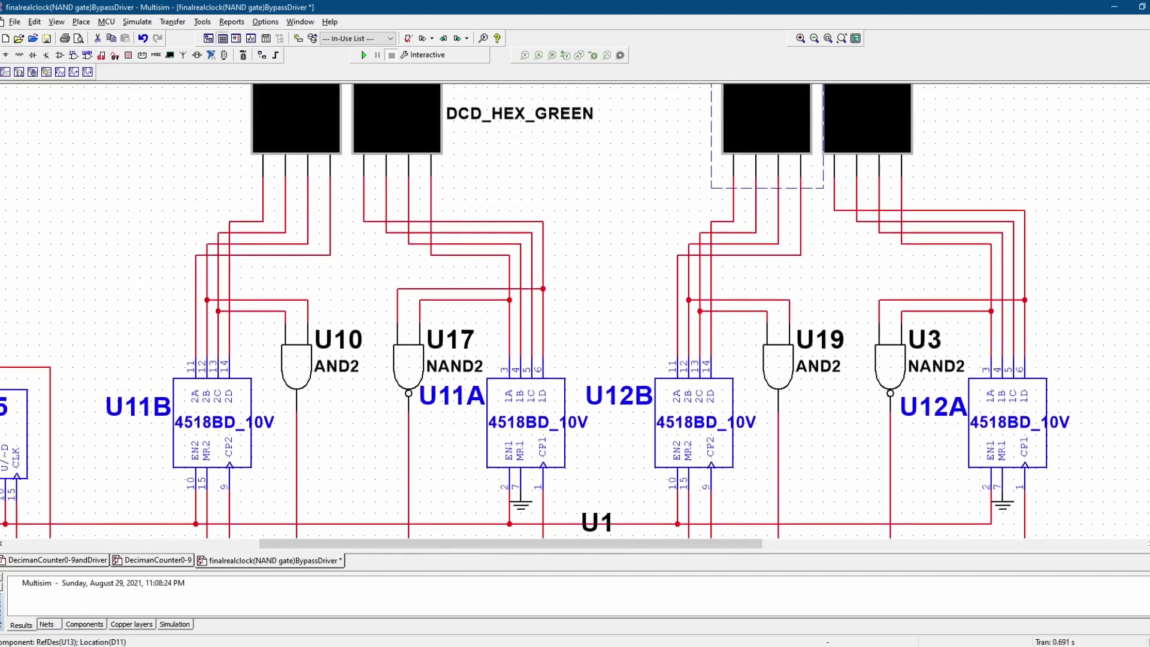
pyautogui.click(980, 185)
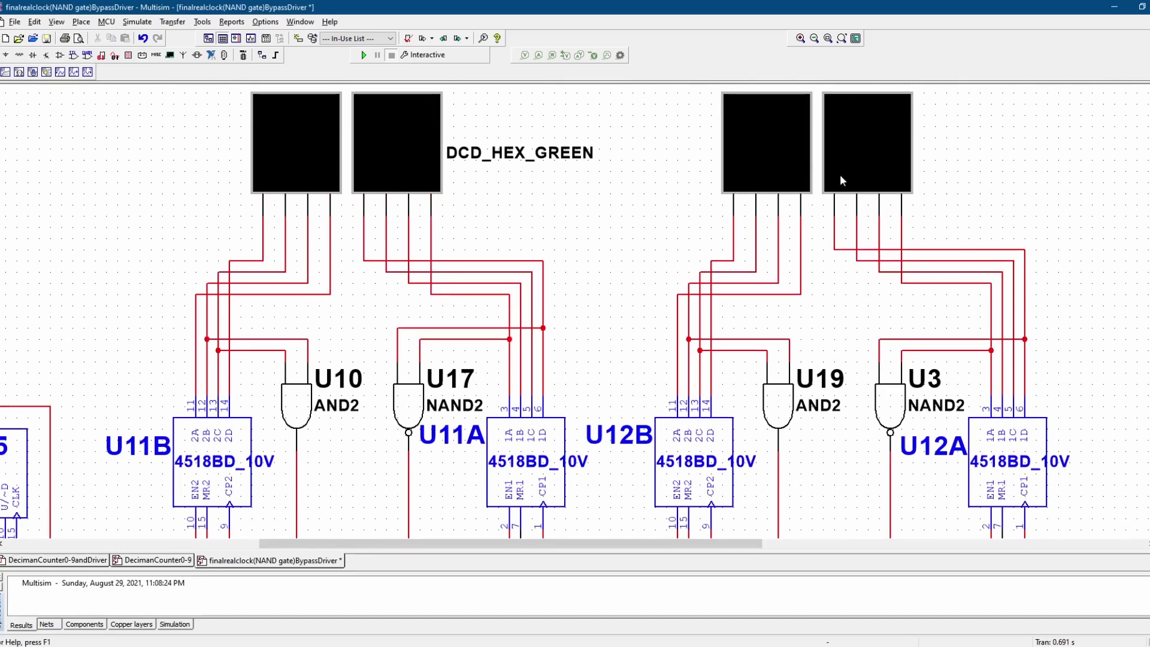
pyautogui.click(779, 157)
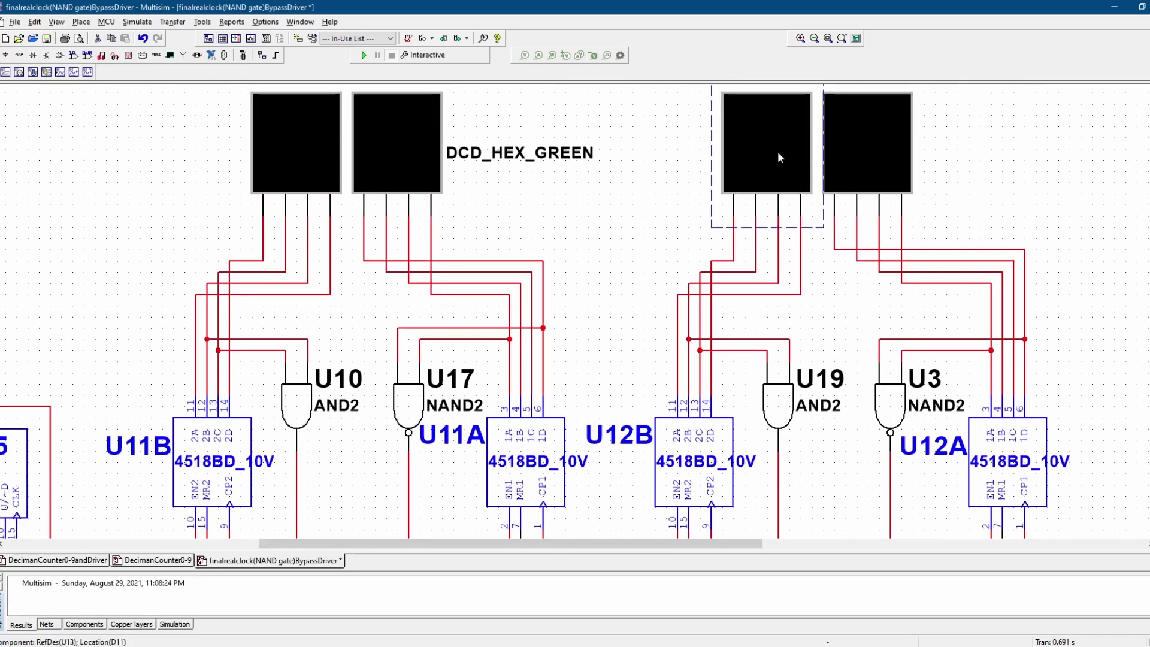
# - Inspect the output wires 2A to 2D of counter U12B and the two that branch to AND gate U19
pyautogui.scroll(2, 717, 383)
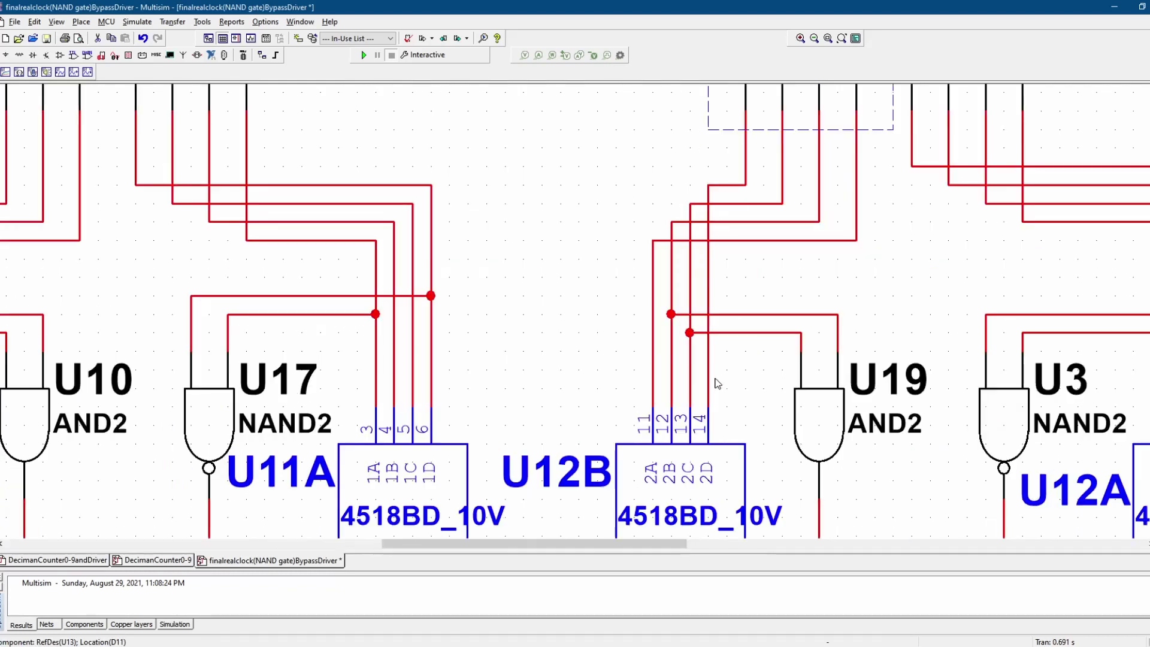
pyautogui.scroll(1, 717, 384)
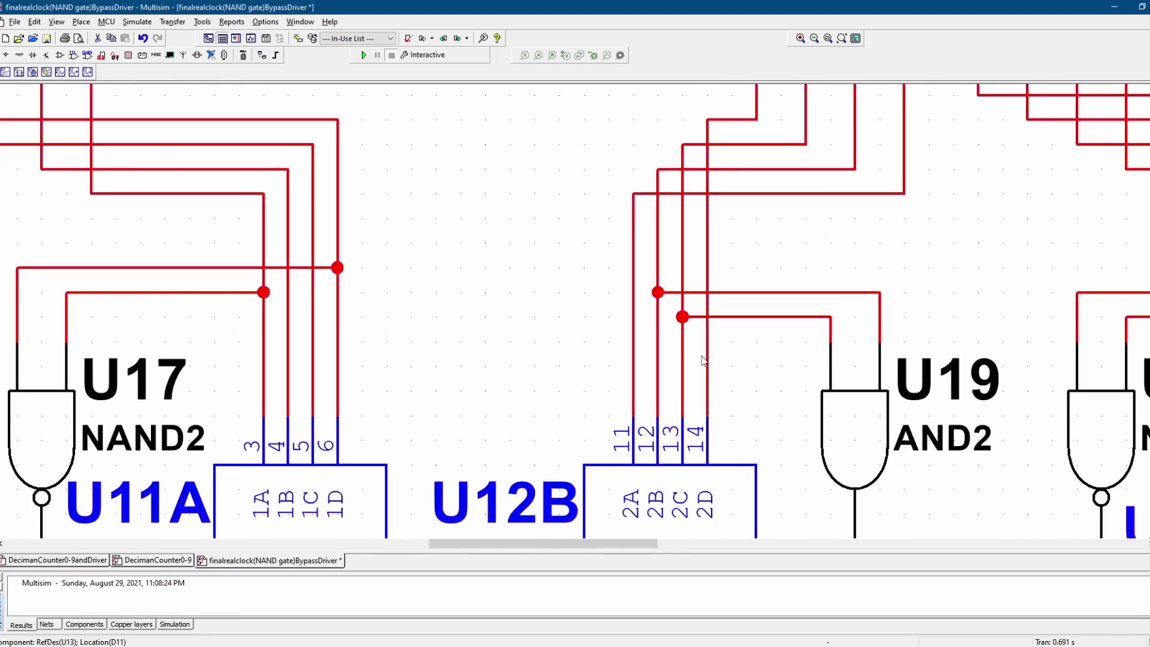
pyautogui.click(725, 359)
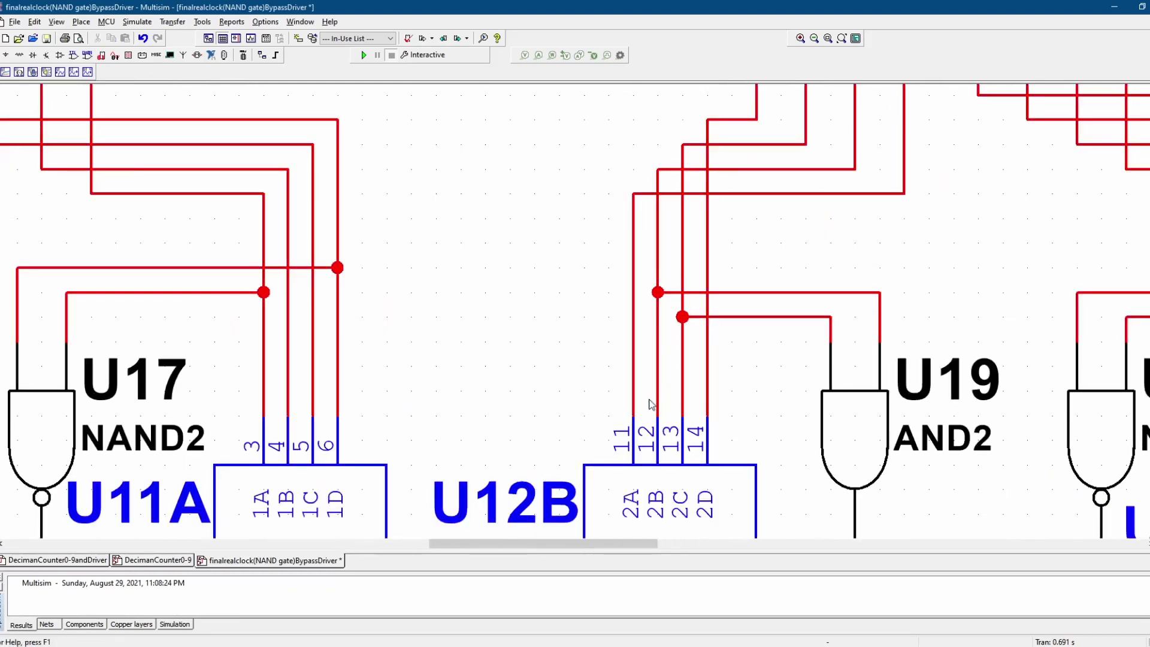
pyautogui.click(708, 394)
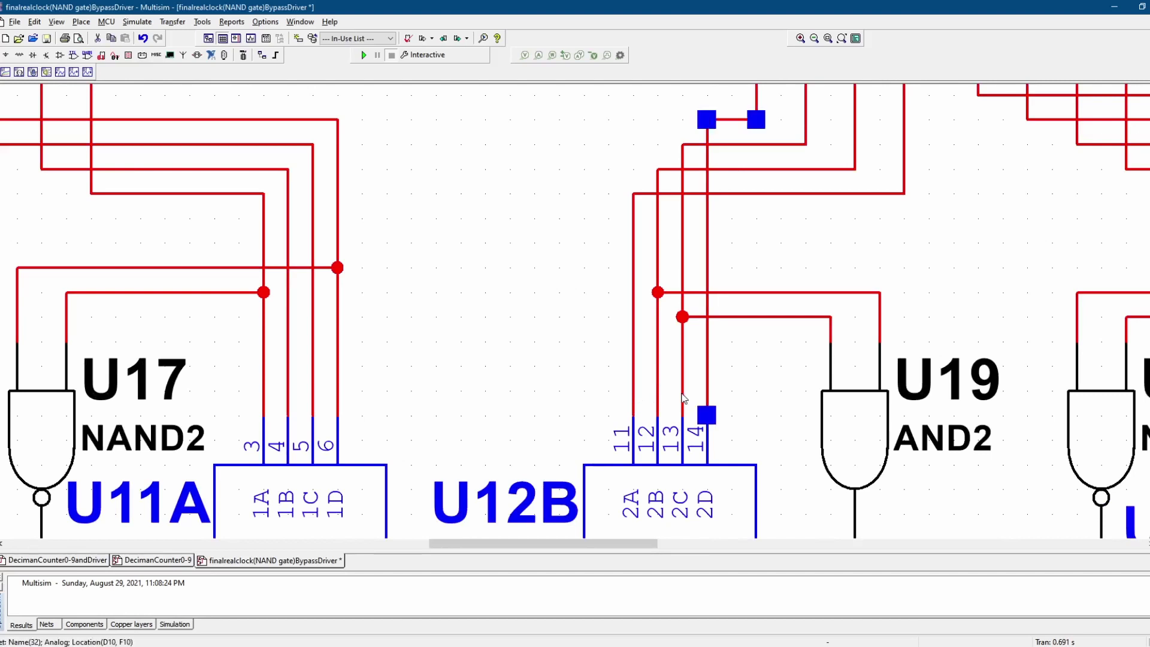
pyautogui.click(682, 394)
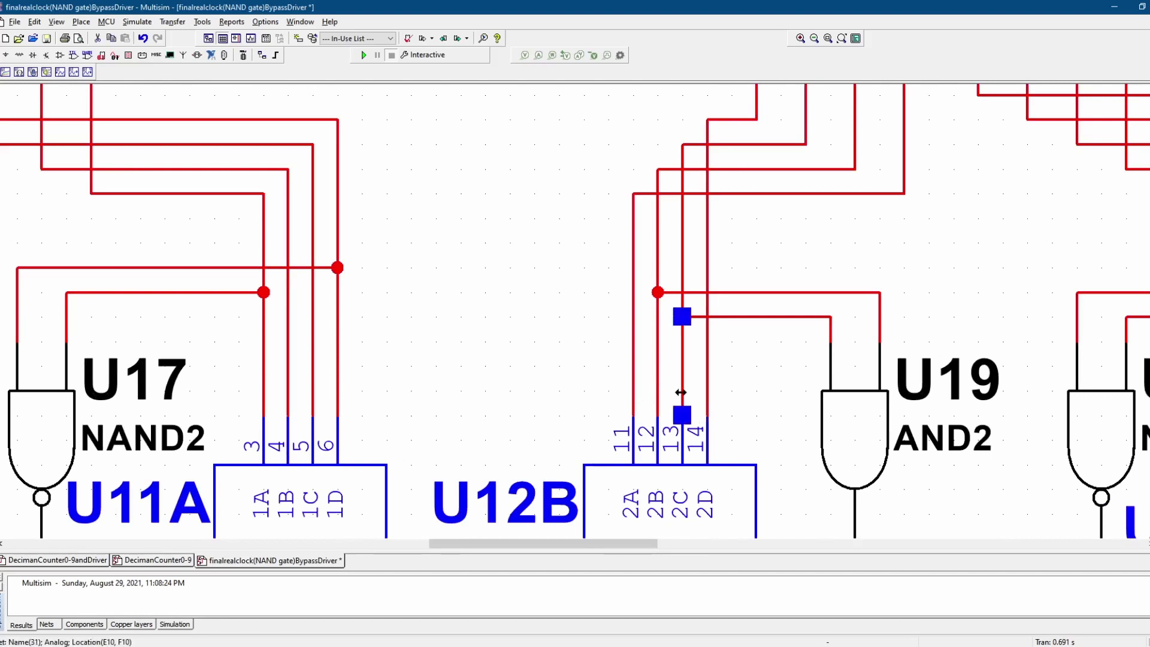
pyautogui.click(658, 392)
pyautogui.click(634, 390)
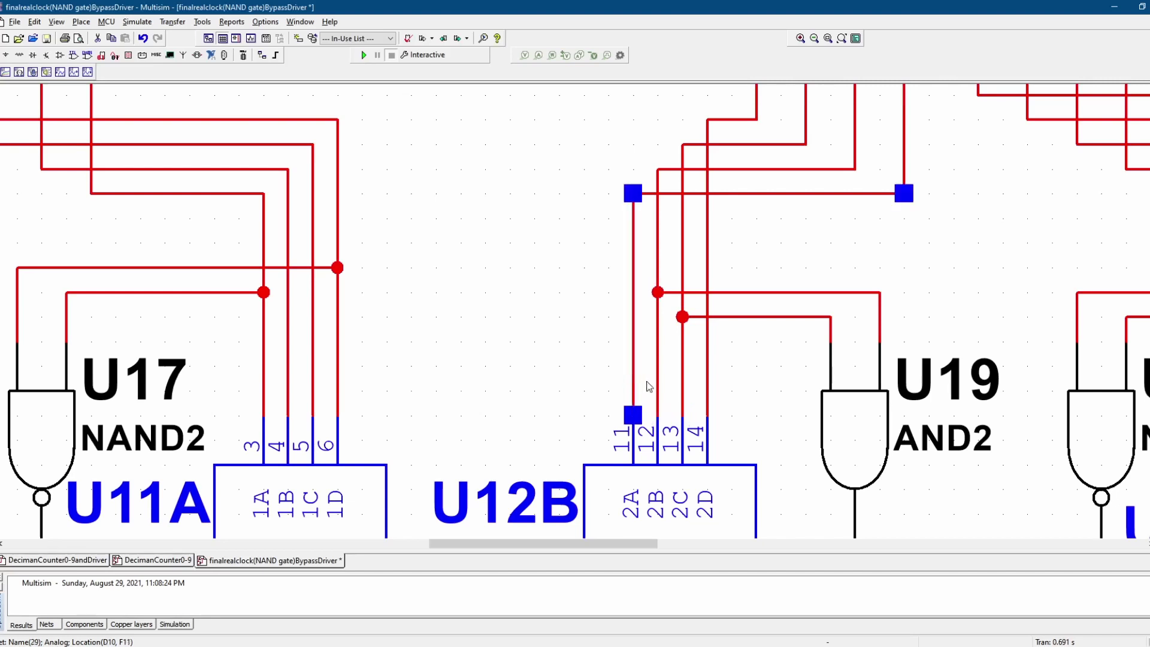
pyautogui.click(657, 383)
pyautogui.click(682, 387)
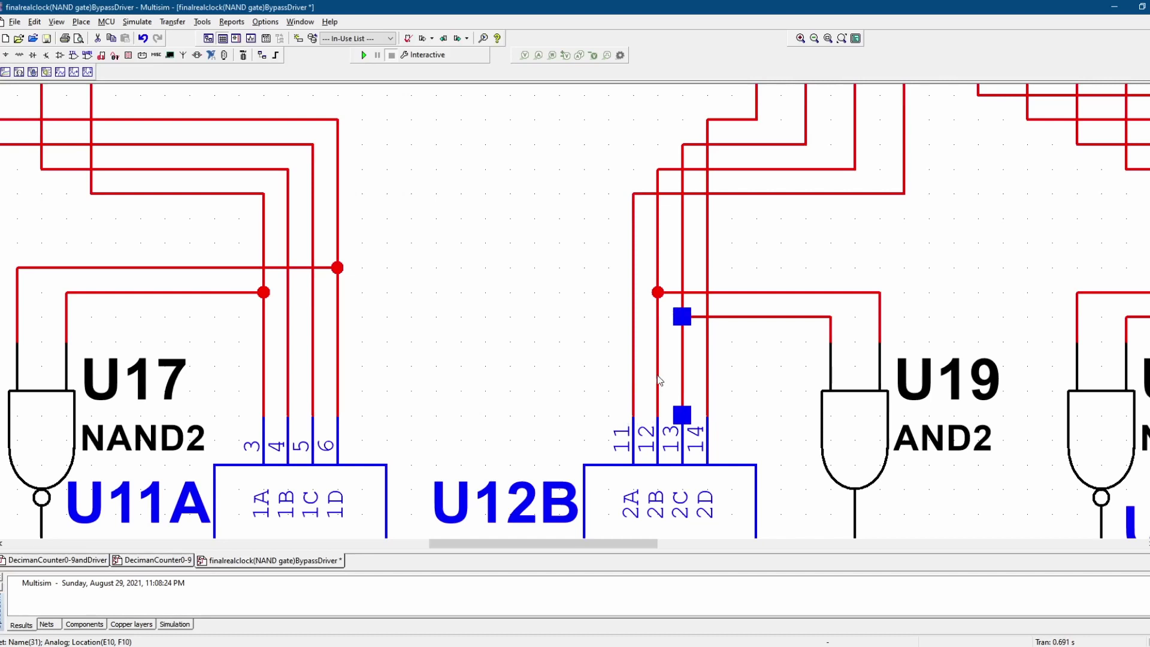
pyautogui.click(737, 385)
# - Trace the outputs of gates U19 and U3 to the MR2 and CP2 inputs of counter U12B and OR gate U1
pyautogui.scroll(-1, 999, 252)
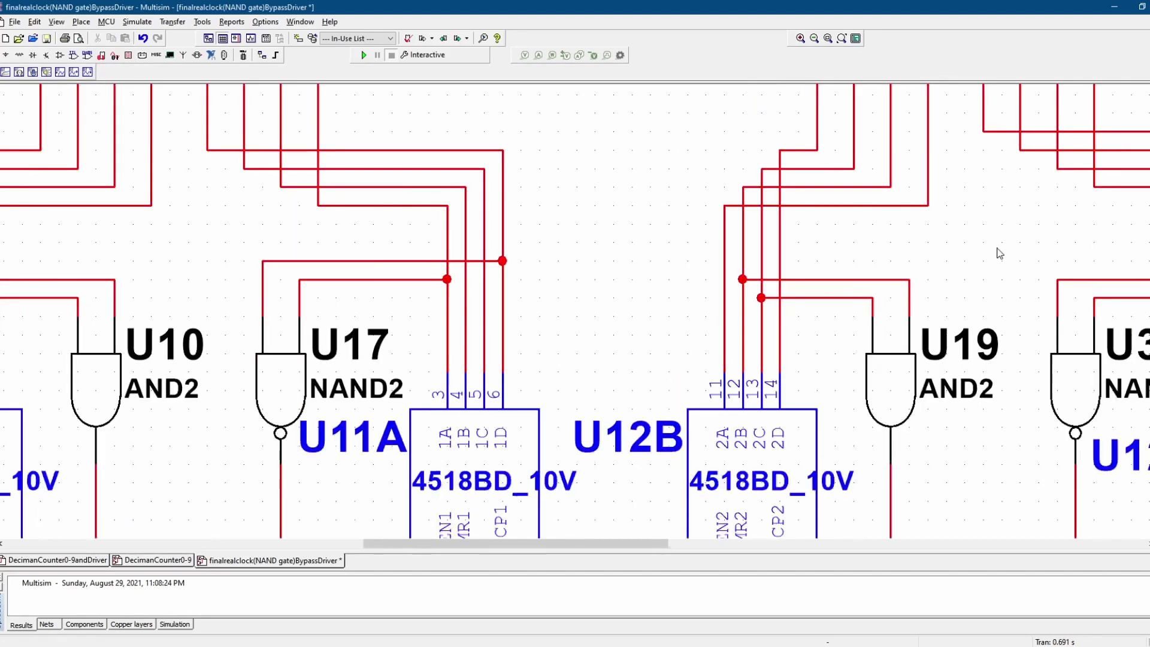
pyautogui.scroll(-1, 999, 253)
pyautogui.scroll(-3, 1010, 293)
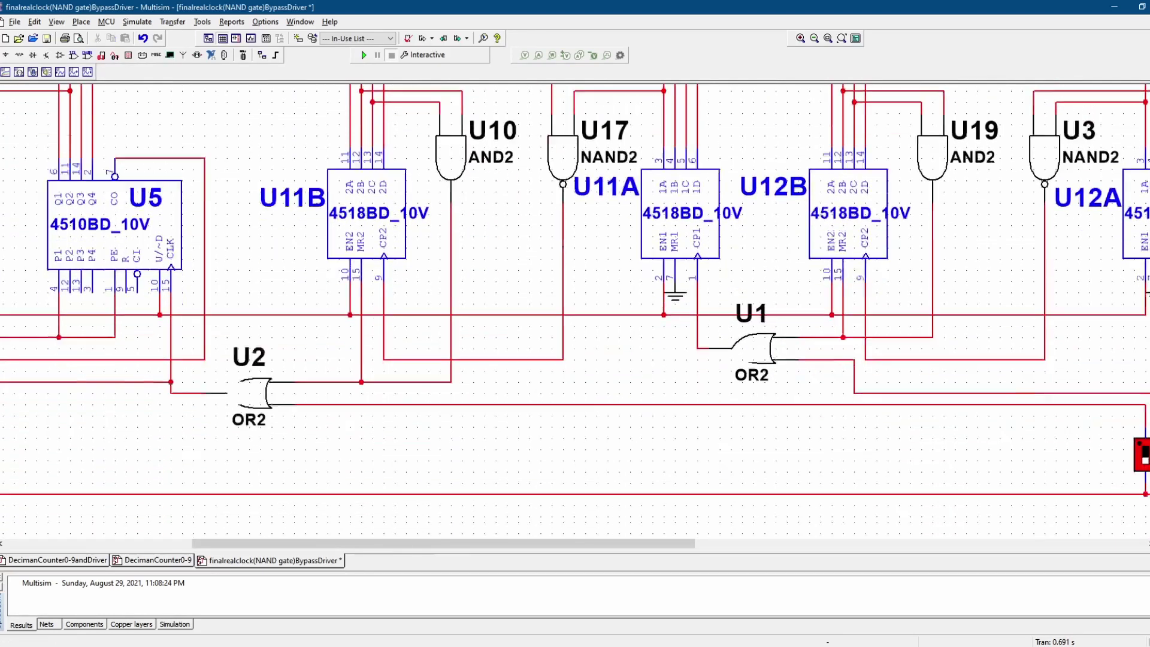
pyautogui.scroll(2, 1009, 293)
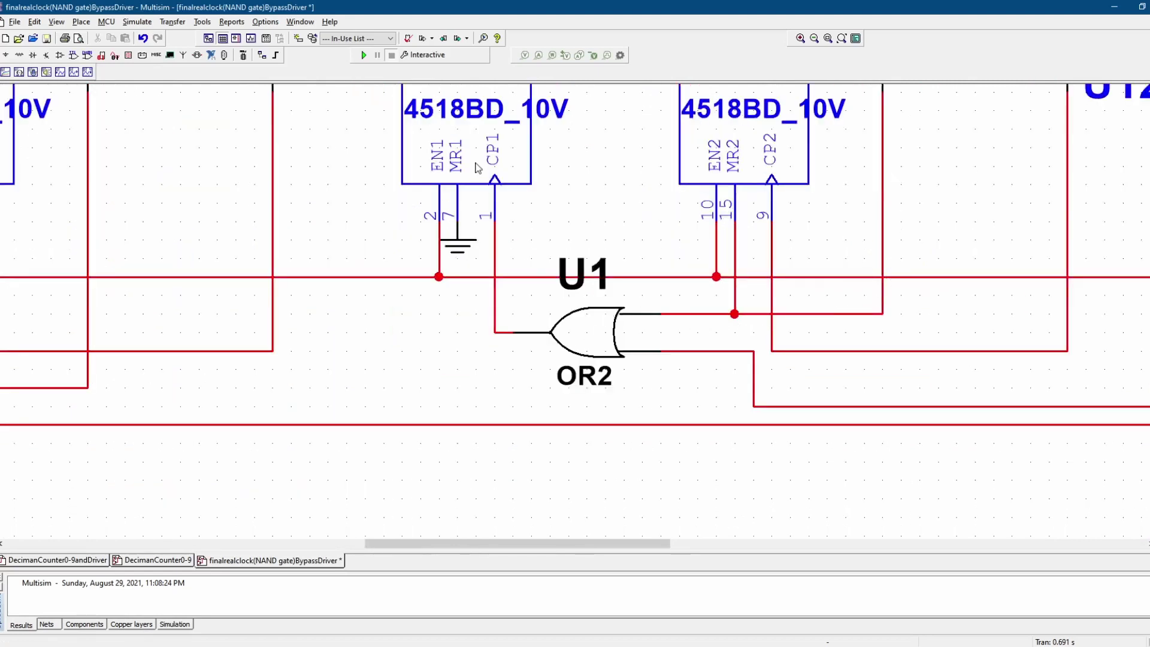
pyautogui.scroll(5, 545, 268)
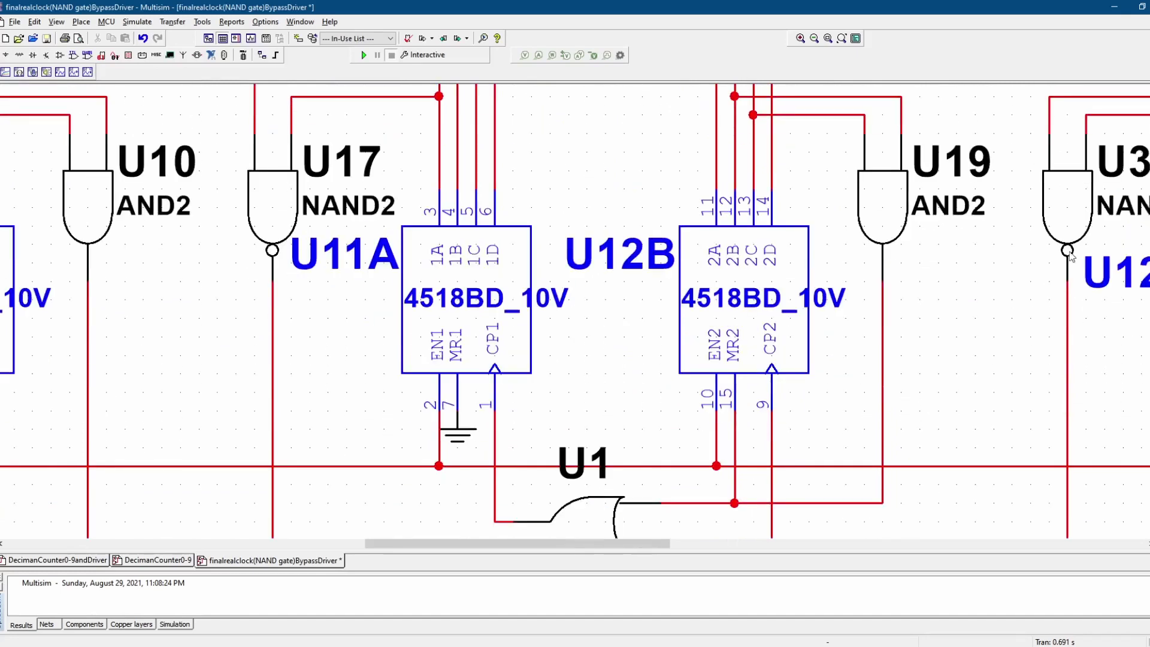
pyautogui.scroll(-2, 554, 274)
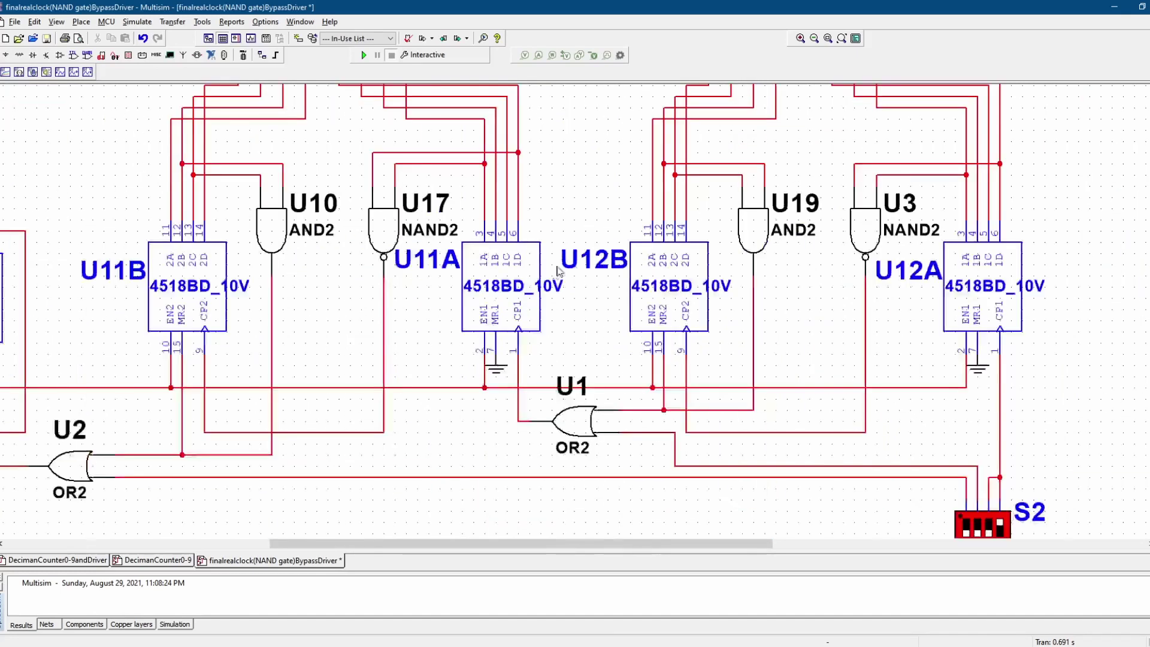
pyautogui.scroll(2, 723, 344)
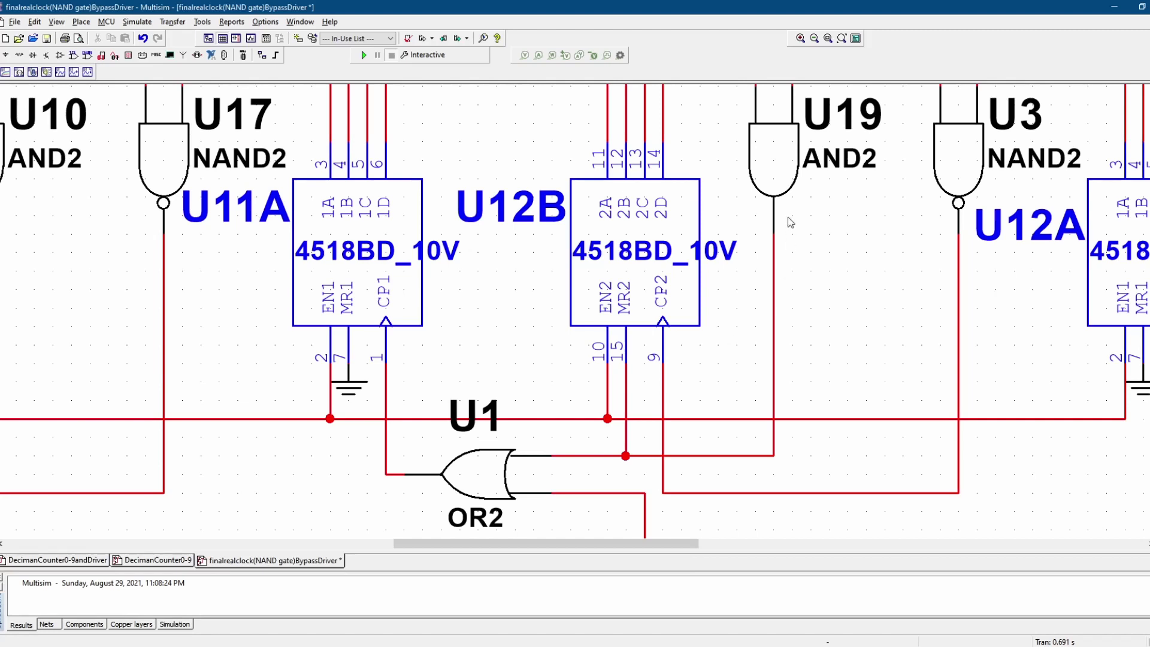
pyautogui.click(652, 291)
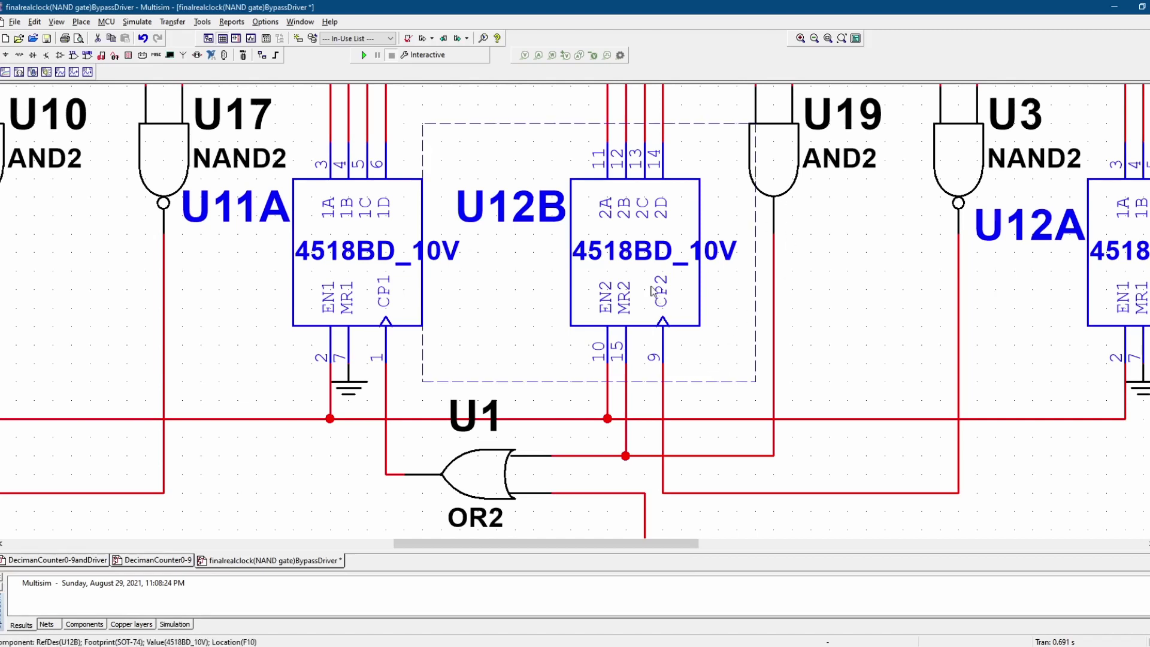
pyautogui.click(853, 385)
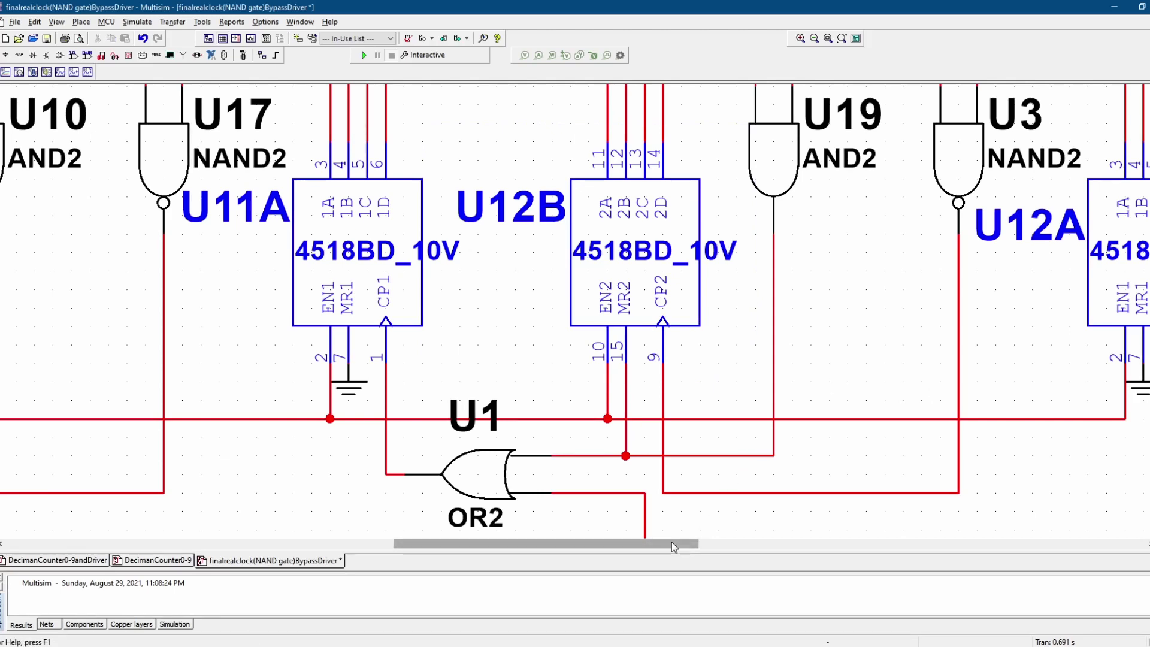
# - Examine how OR gate U1 carries the seconds counter U12B over to the CP1 clock input of minutes counter U11A
pyautogui.moveTo(670, 542)
pyautogui.mouseDown()
pyautogui.moveTo(754, 542)
pyautogui.moveTo(657, 538)
pyautogui.mouseUp()
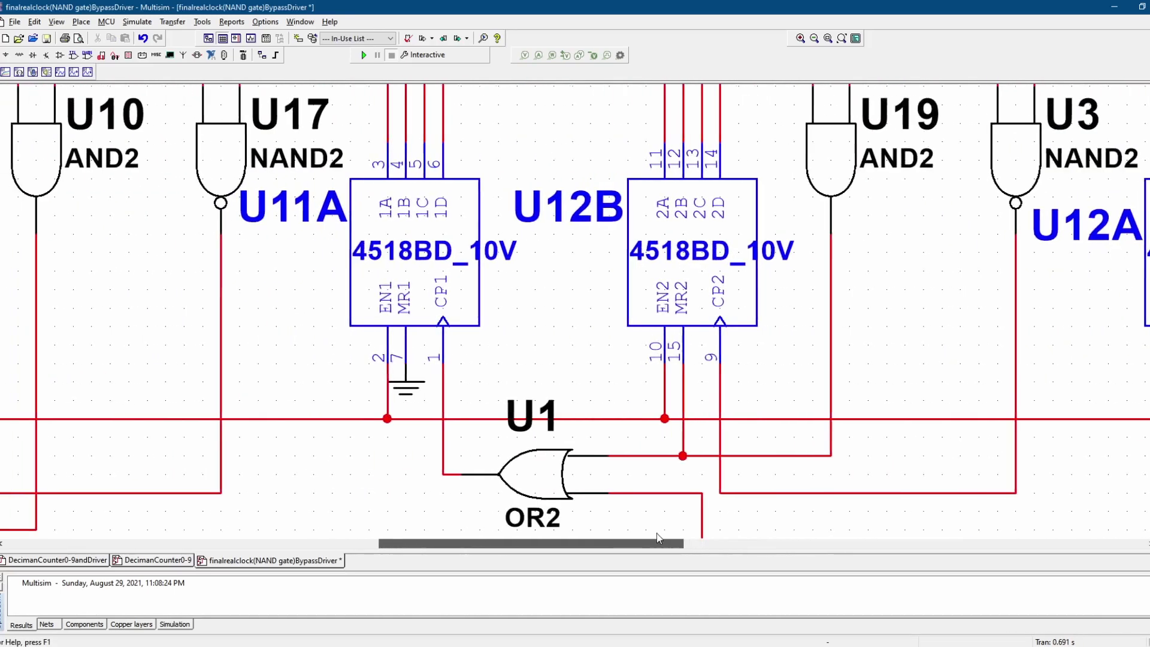
pyautogui.scroll(-2, 835, 291)
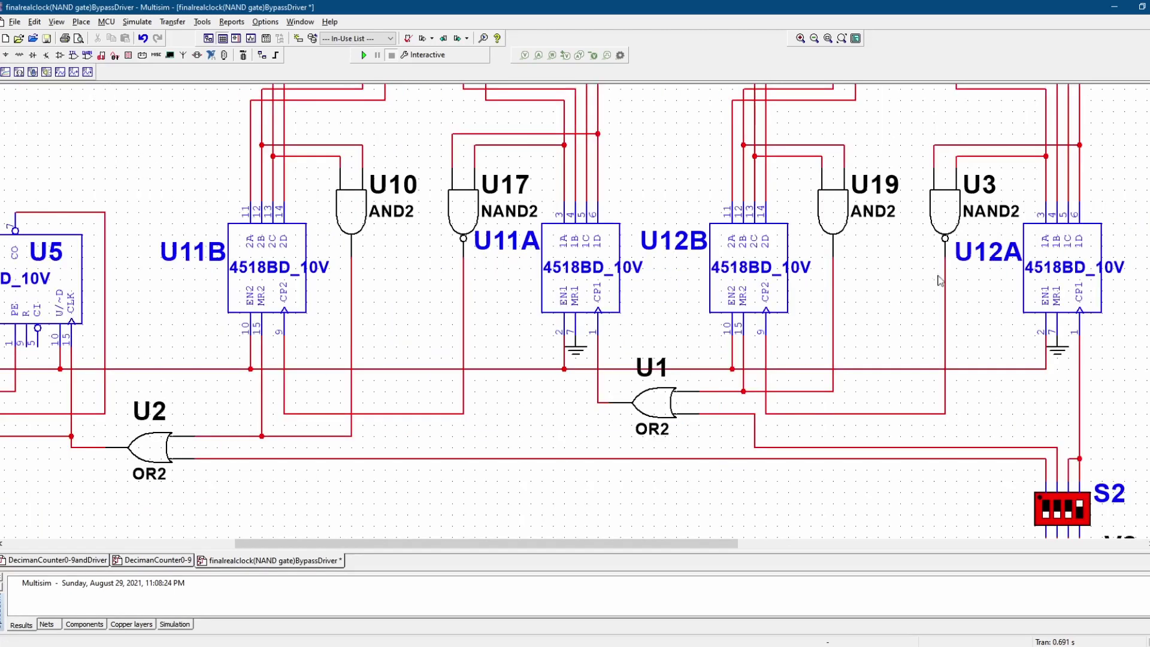
pyautogui.scroll(4, 563, 312)
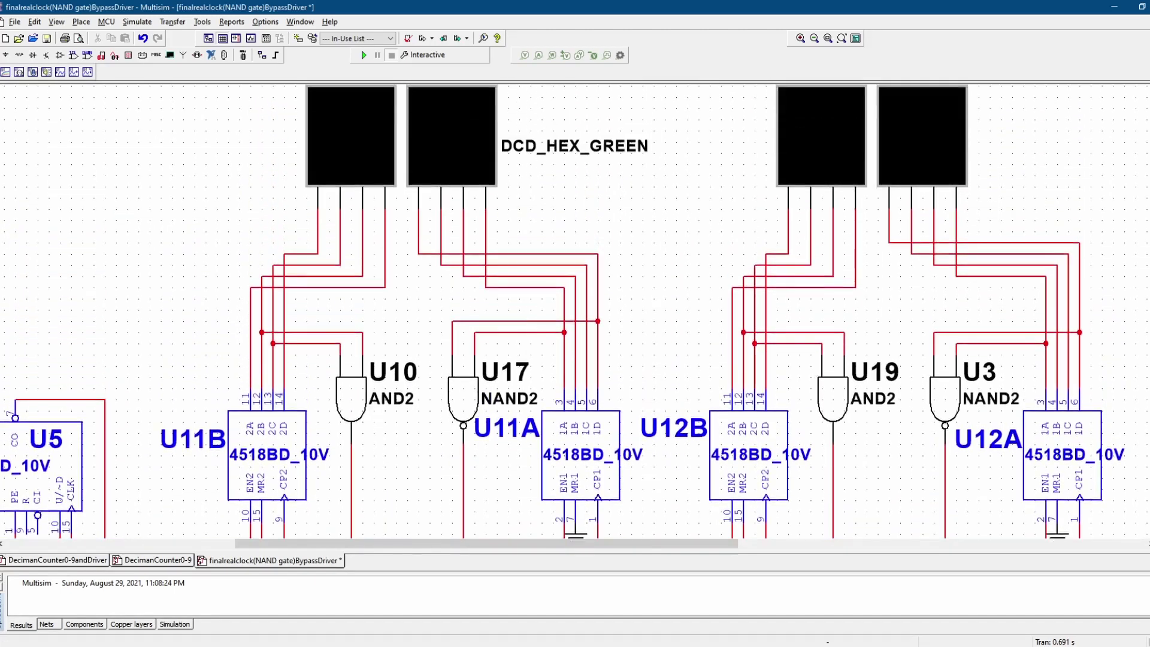
pyautogui.scroll(-1, 563, 312)
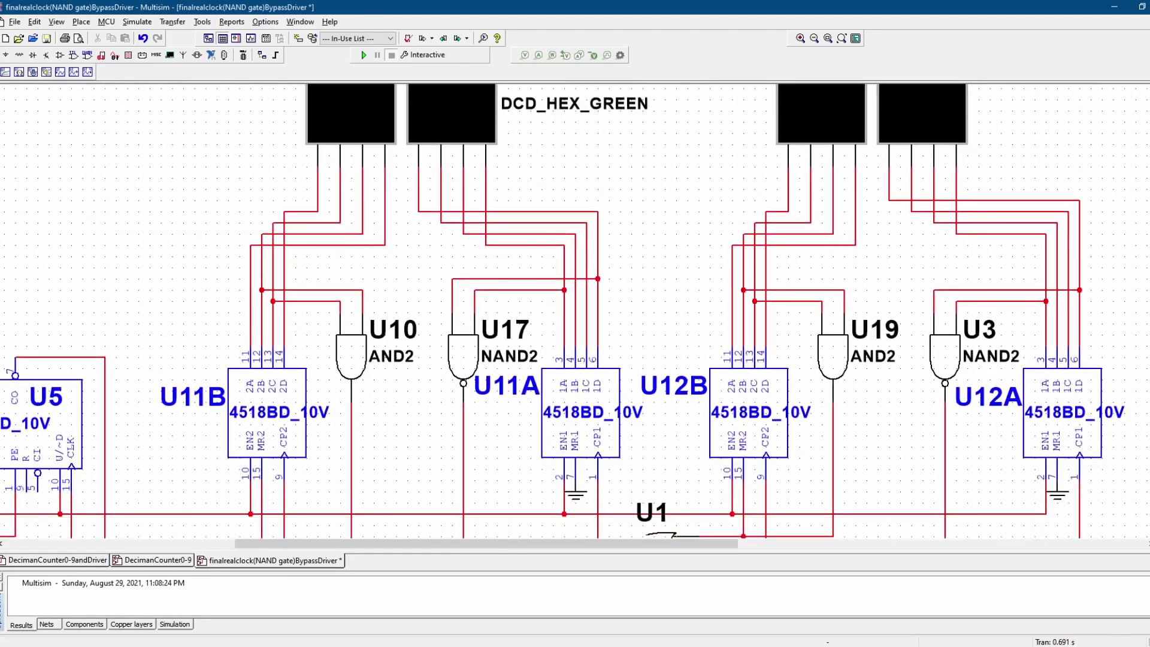
pyautogui.scroll(-1, 563, 311)
pyautogui.scroll(-2, 620, 469)
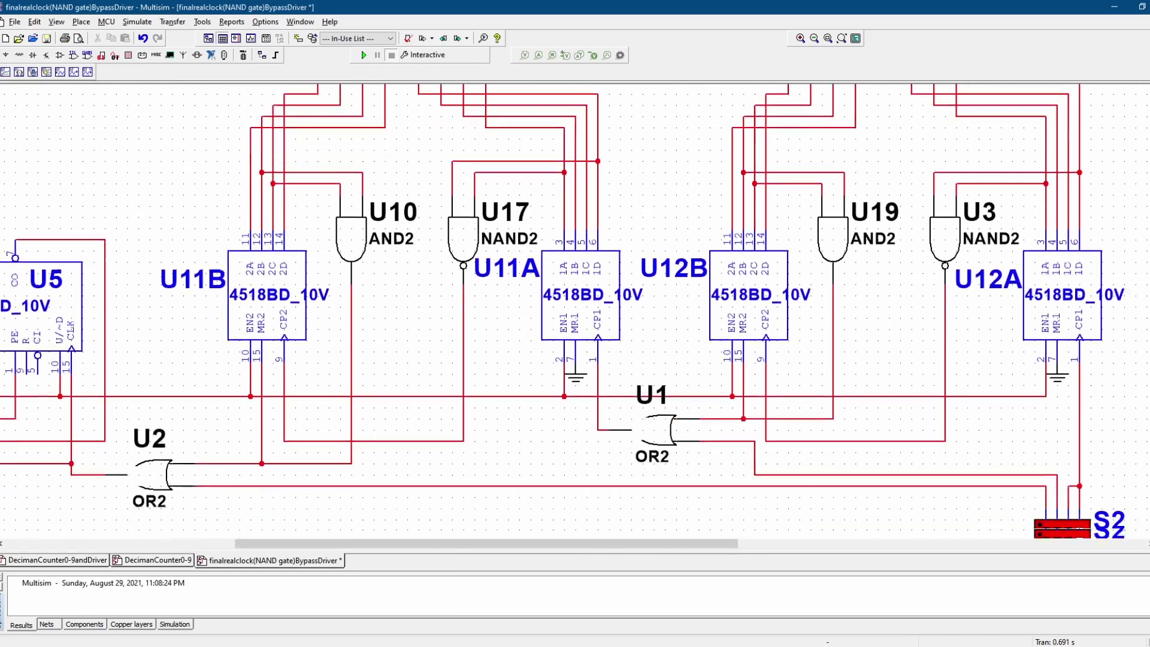
pyautogui.scroll(2, 620, 469)
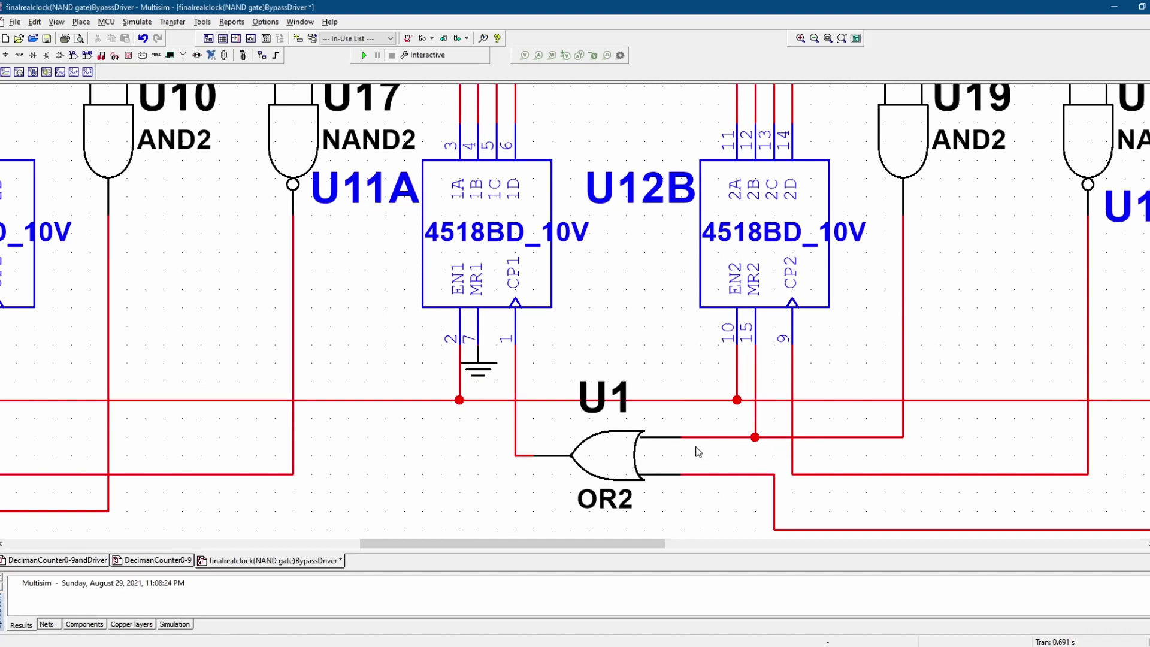
pyautogui.click(771, 279)
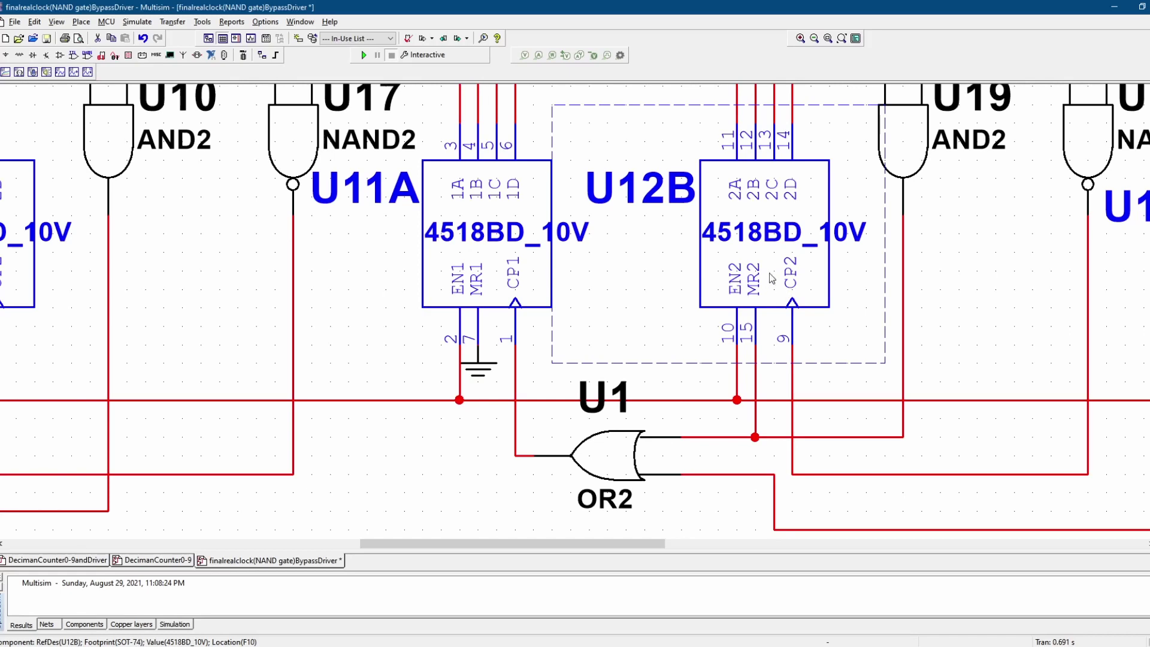
pyautogui.click(508, 274)
# - Inspect the minutes units hex display and its wiring down to counter U11A
pyautogui.scroll(10, 575, 311)
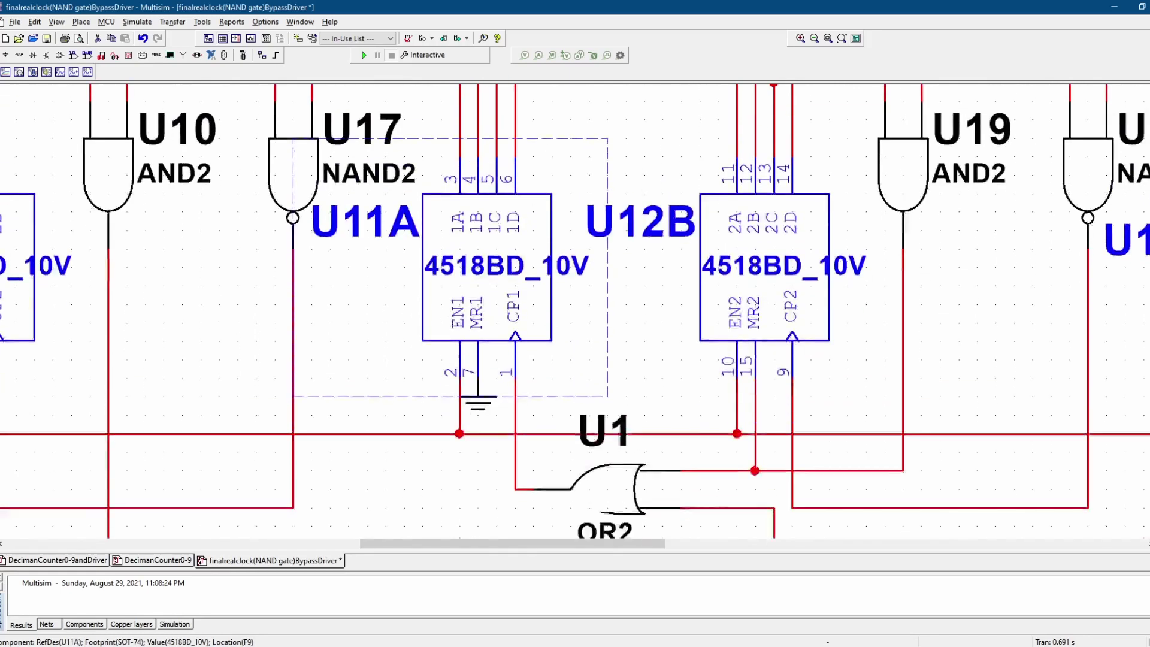
pyautogui.click(322, 309)
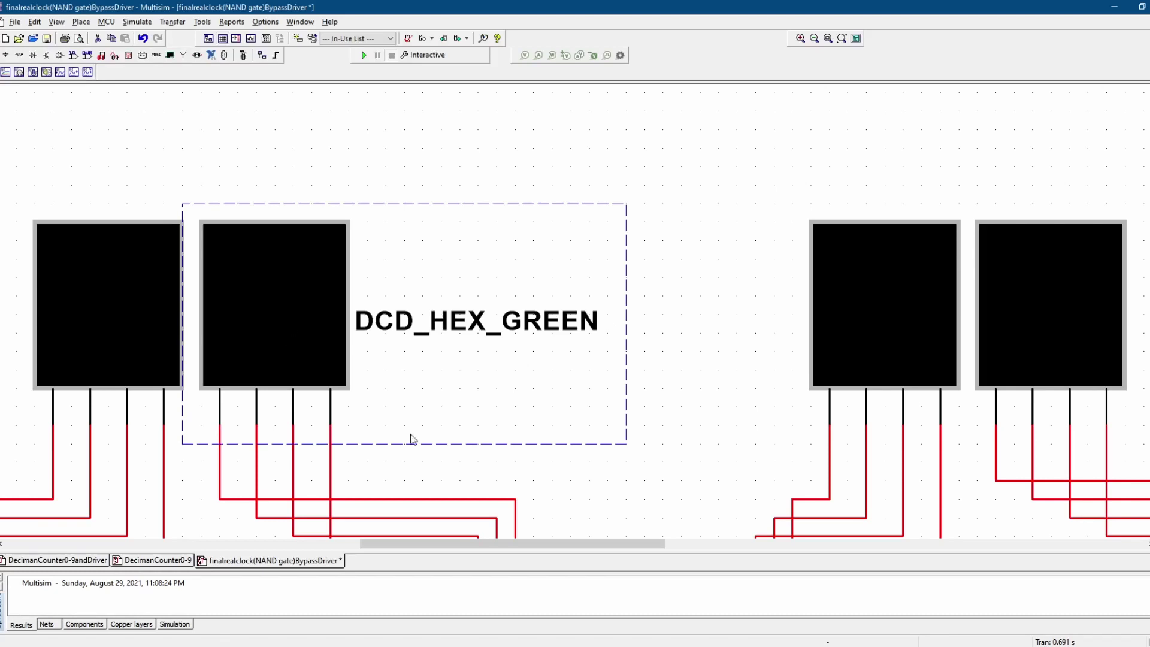
pyautogui.moveTo(455, 540); pyautogui.dragTo(398, 541)
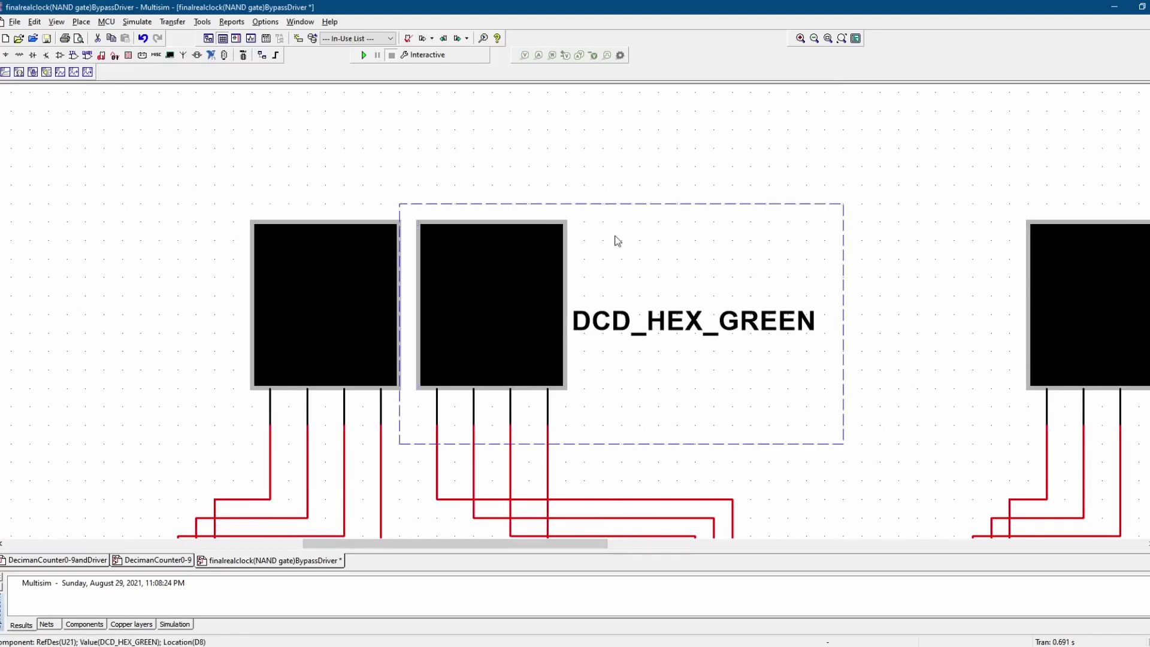
pyautogui.scroll(-3, 575, 312)
pyautogui.scroll(3, 575, 311)
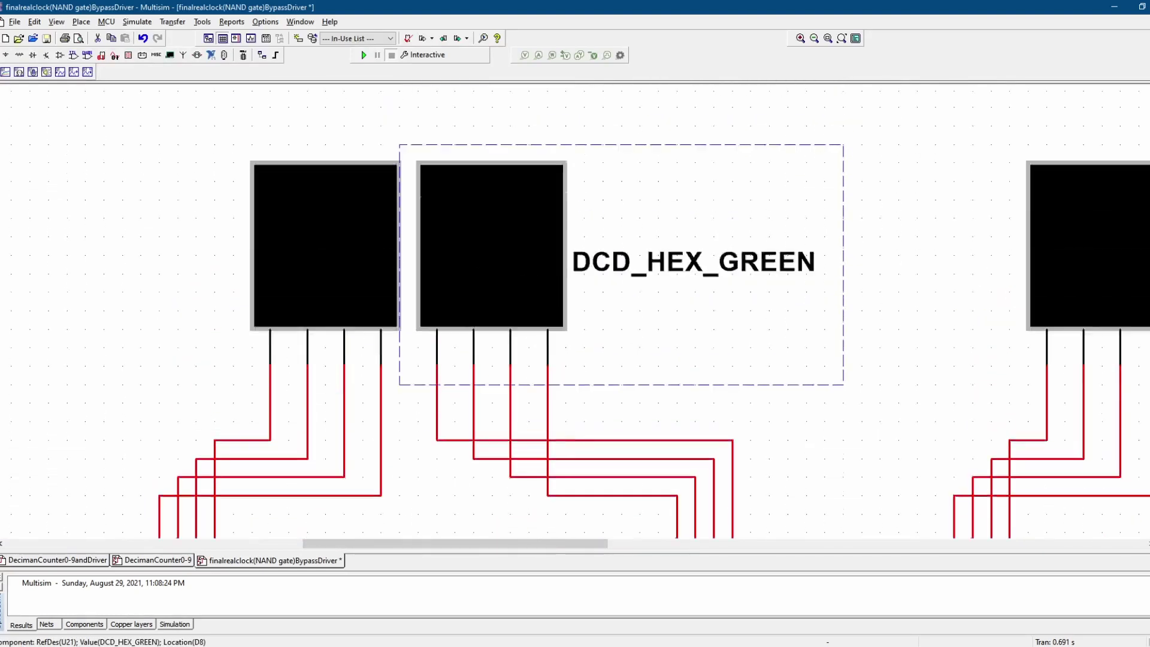
pyautogui.scroll(-8, 575, 311)
pyautogui.scroll(2, 575, 311)
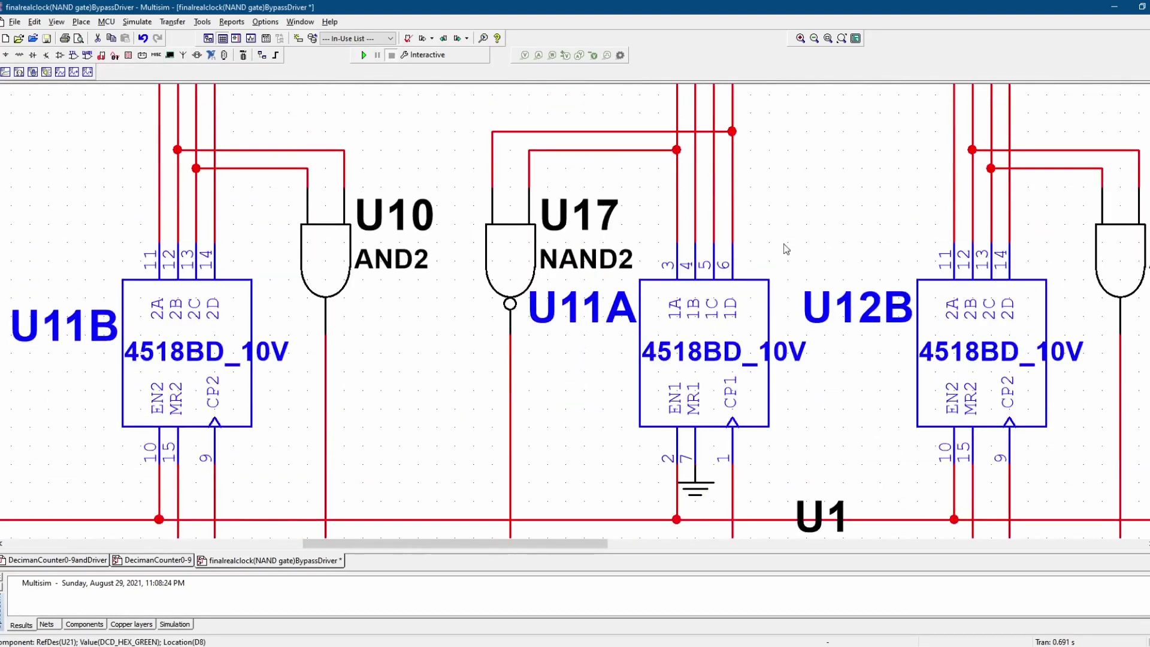
# - Compare the minutes counters U11A and U11B and their gates U10 and U17 with the seconds section's layout
pyautogui.scroll(-2, 703, 235)
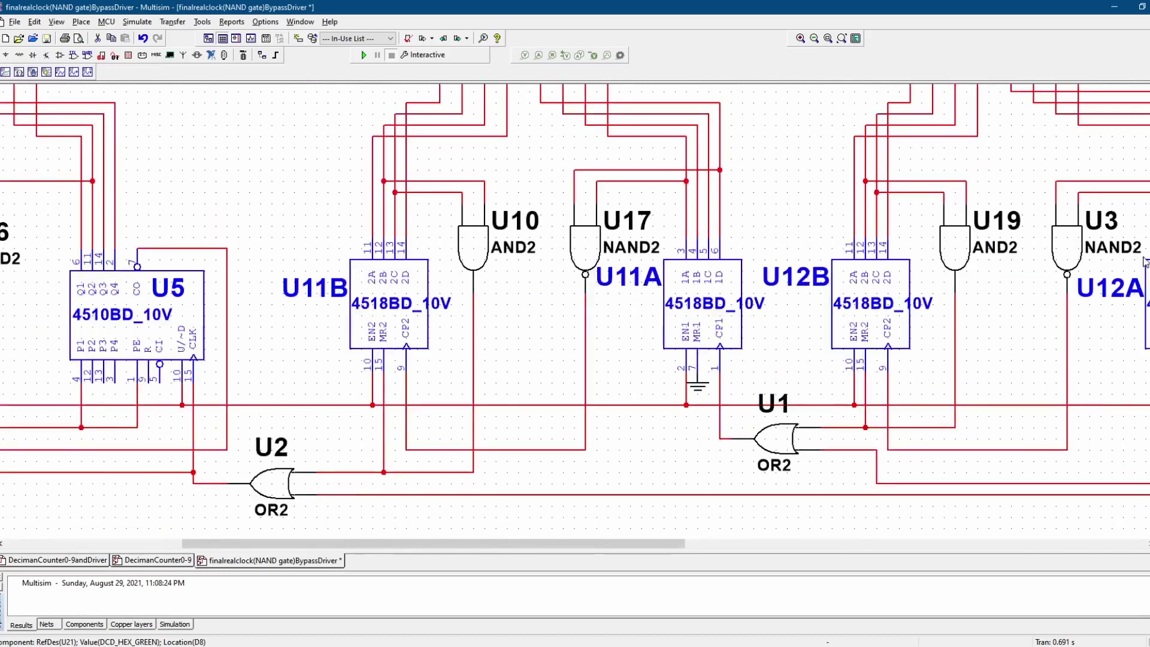
pyautogui.scroll(1, 575, 312)
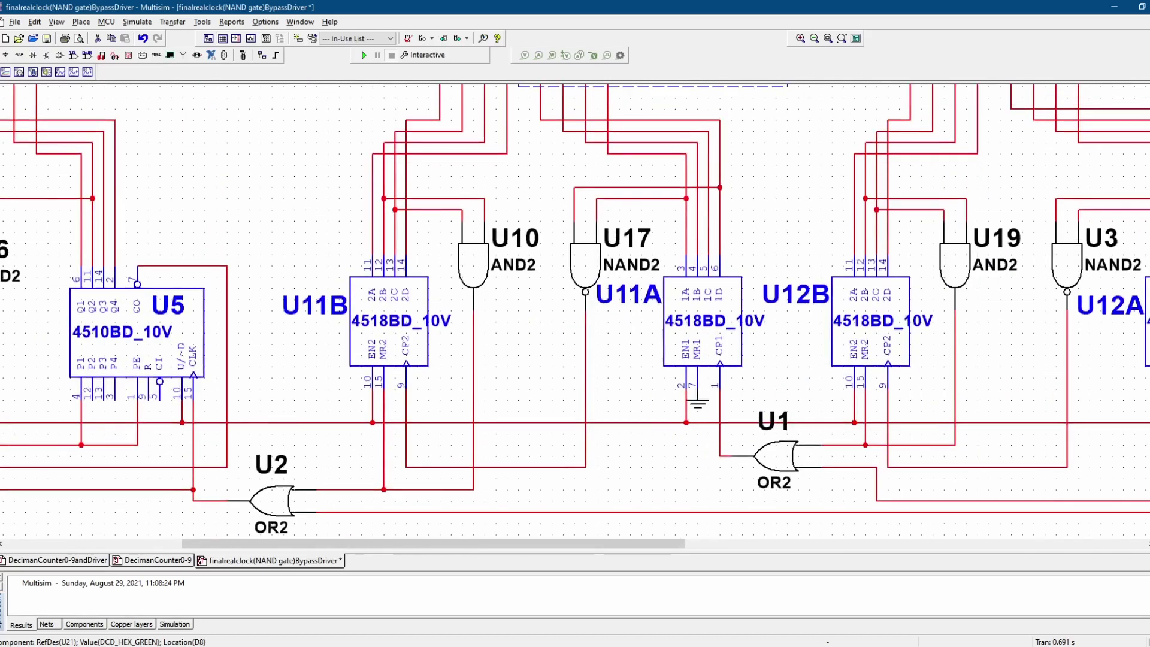
pyautogui.scroll(2, 634, 174)
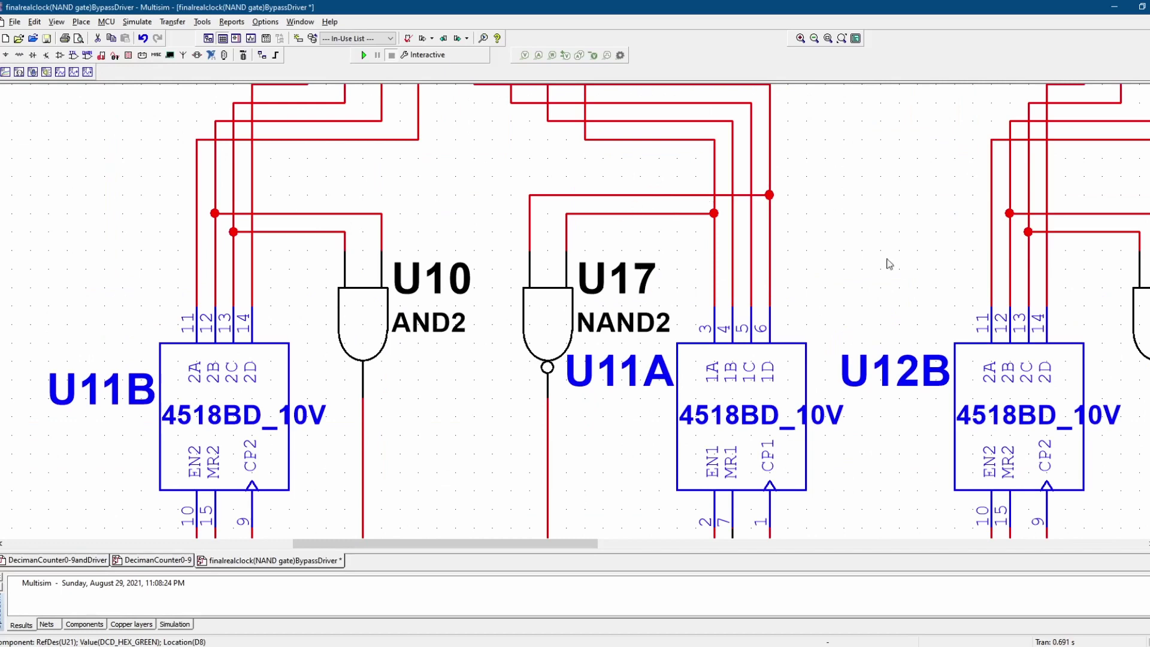
pyautogui.scroll(-5, 575, 311)
pyautogui.scroll(-5, 575, 311)
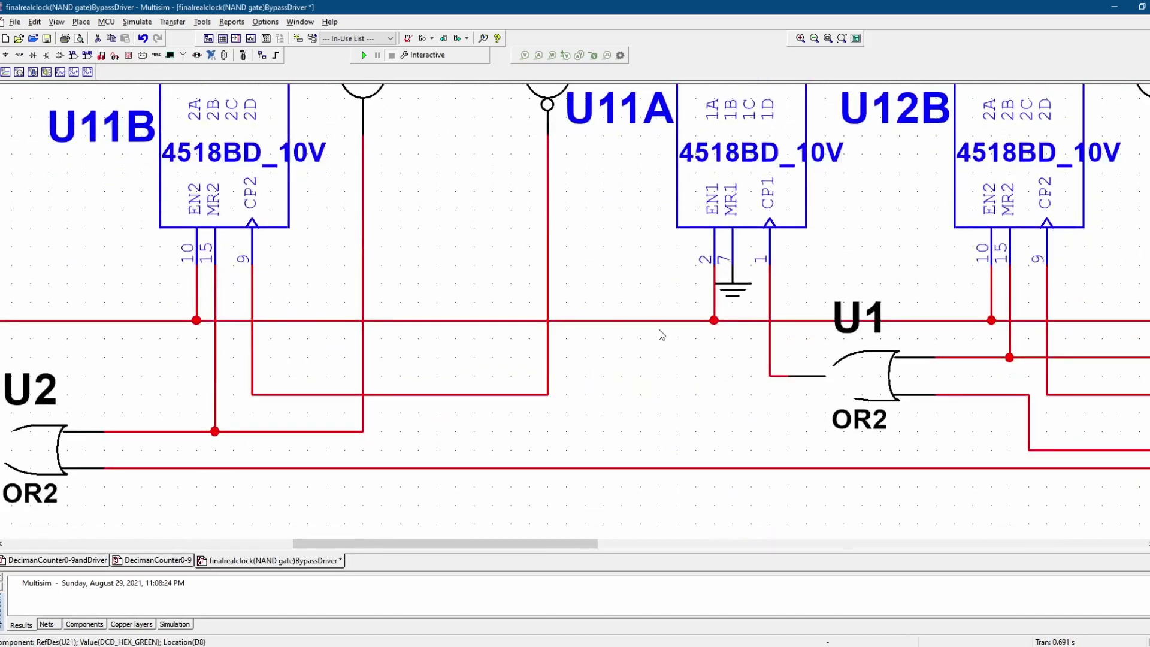
pyautogui.scroll(7, 575, 312)
pyautogui.click(290, 321)
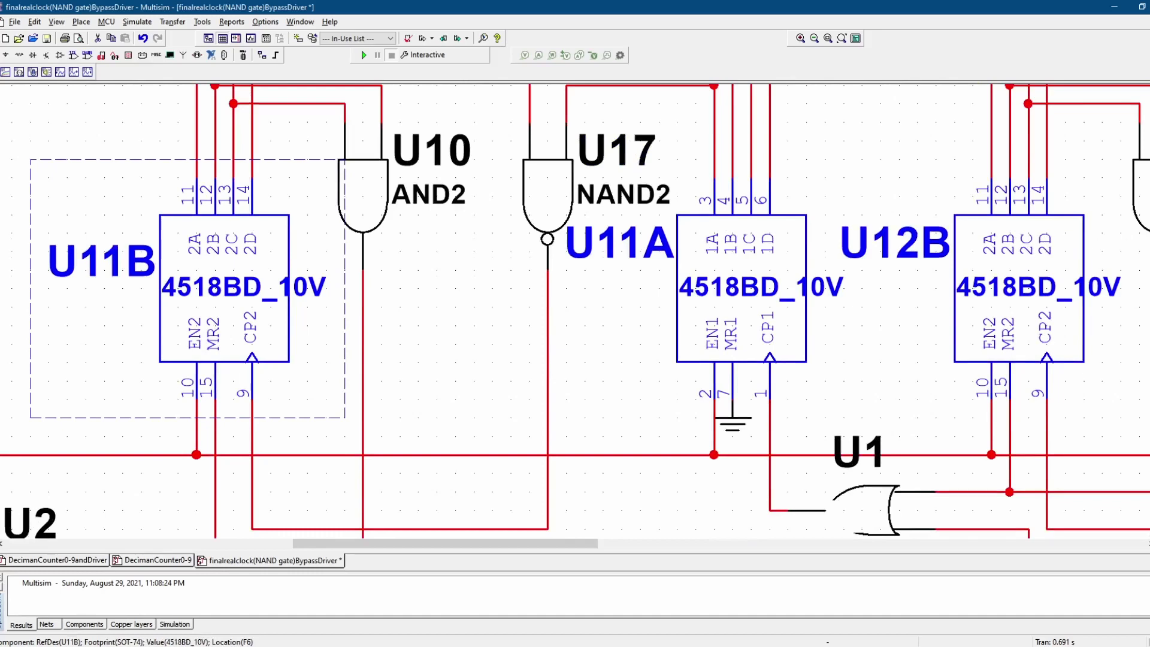
# - Inspect the output wires 2A to 2D of counter U11B and the two that branch to AND gate U10
pyautogui.scroll(10, 574, 312)
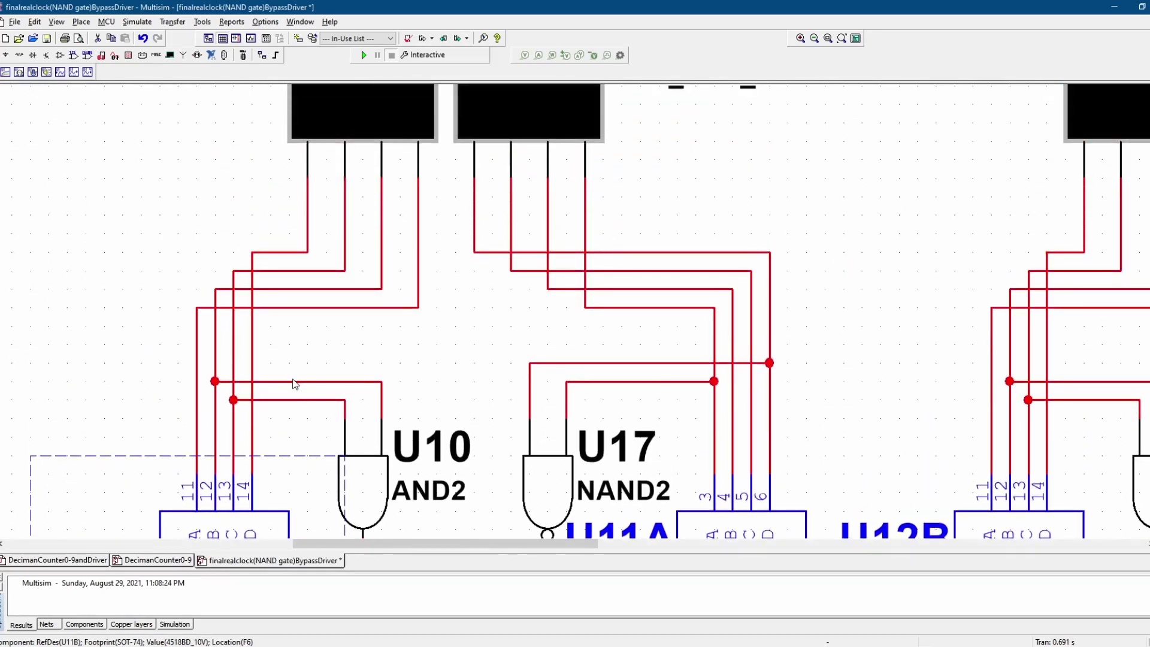
pyautogui.moveTo(262, 401); pyautogui.dragTo(157, 446)
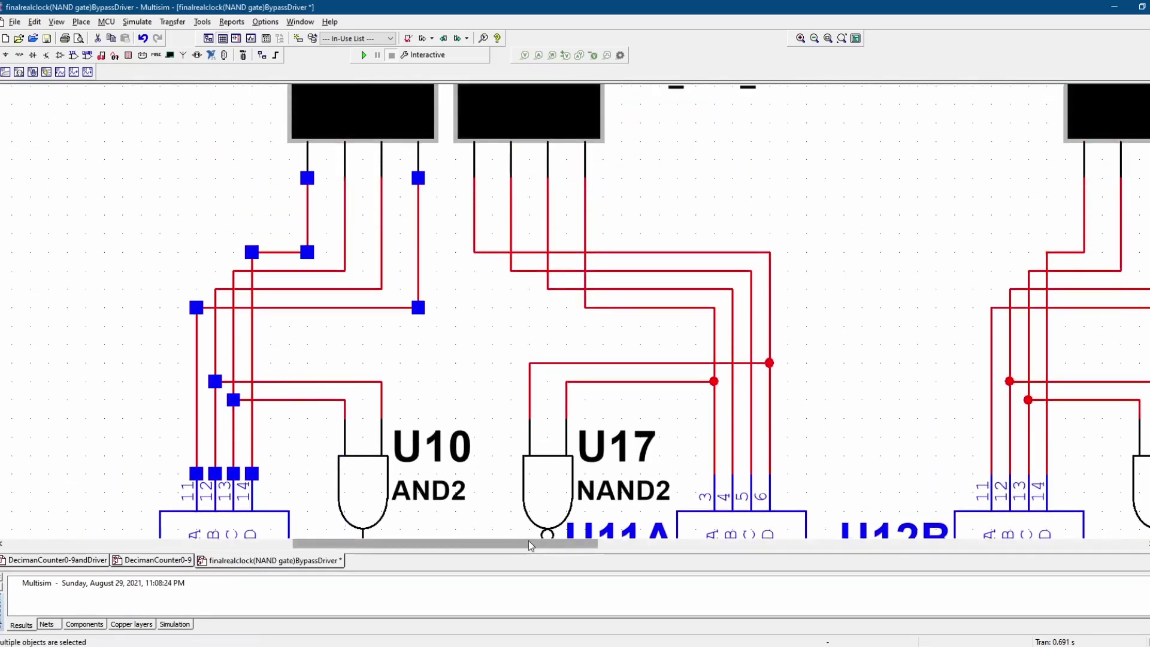
pyautogui.moveTo(530, 545); pyautogui.dragTo(485, 545)
pyautogui.scroll(-7, 575, 312)
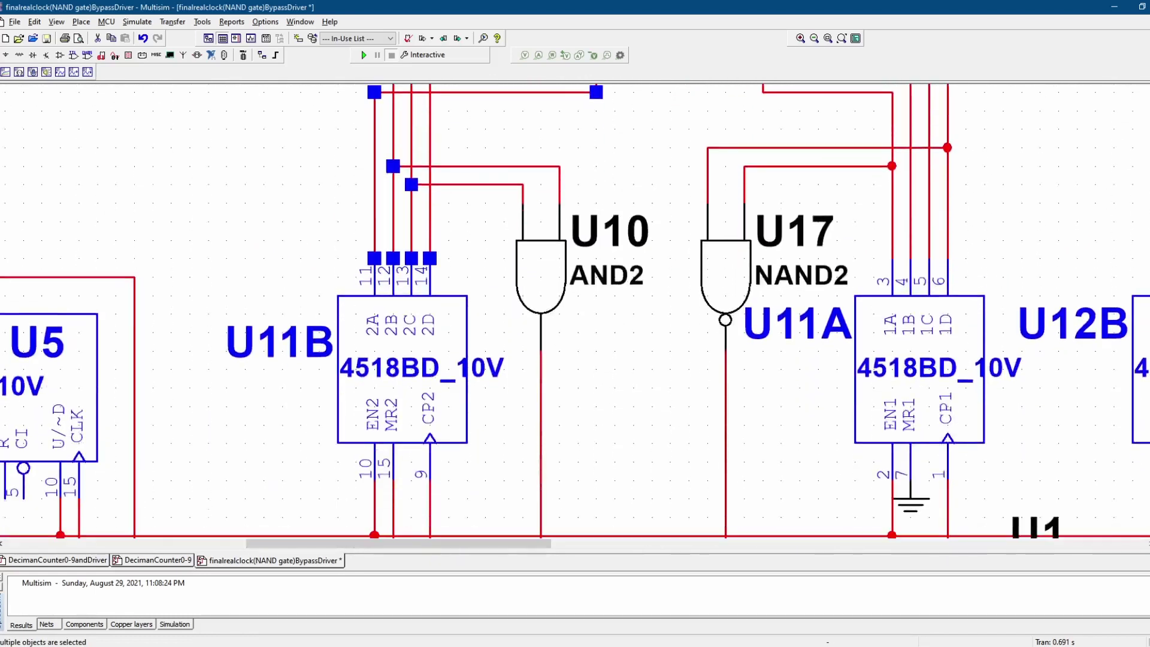
pyautogui.click(458, 211)
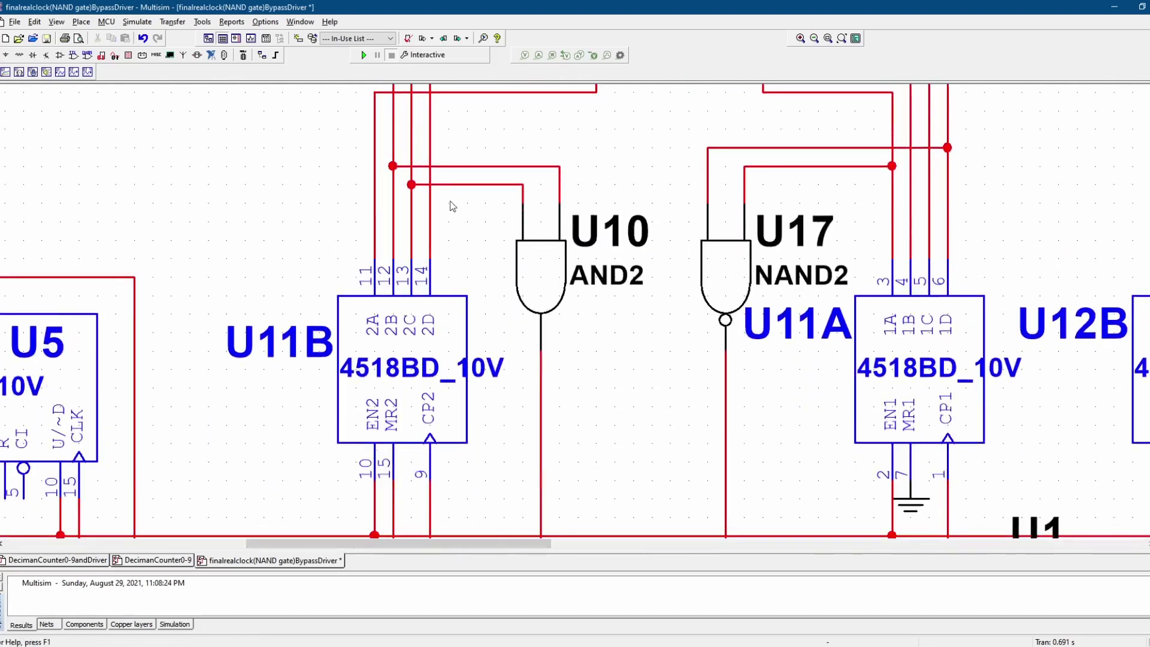
# - Trace the output of AND gate U10 to the MR2 input of counter U11B and OR gate U2
pyautogui.scroll(-3, 606, 152)
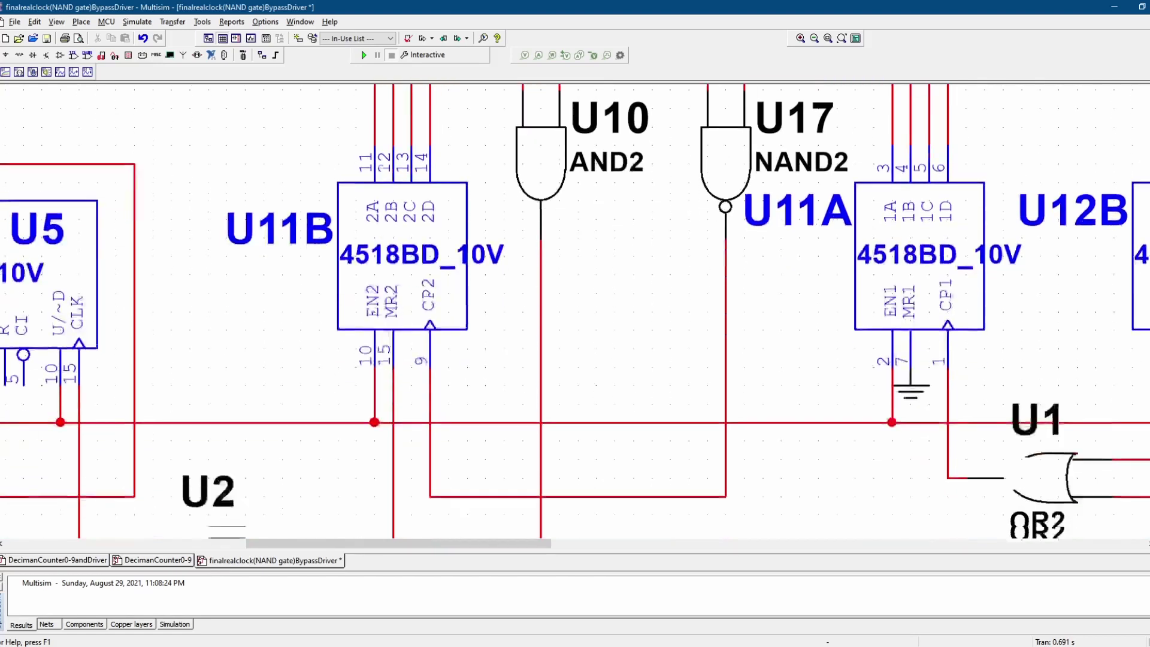
pyautogui.click(542, 248)
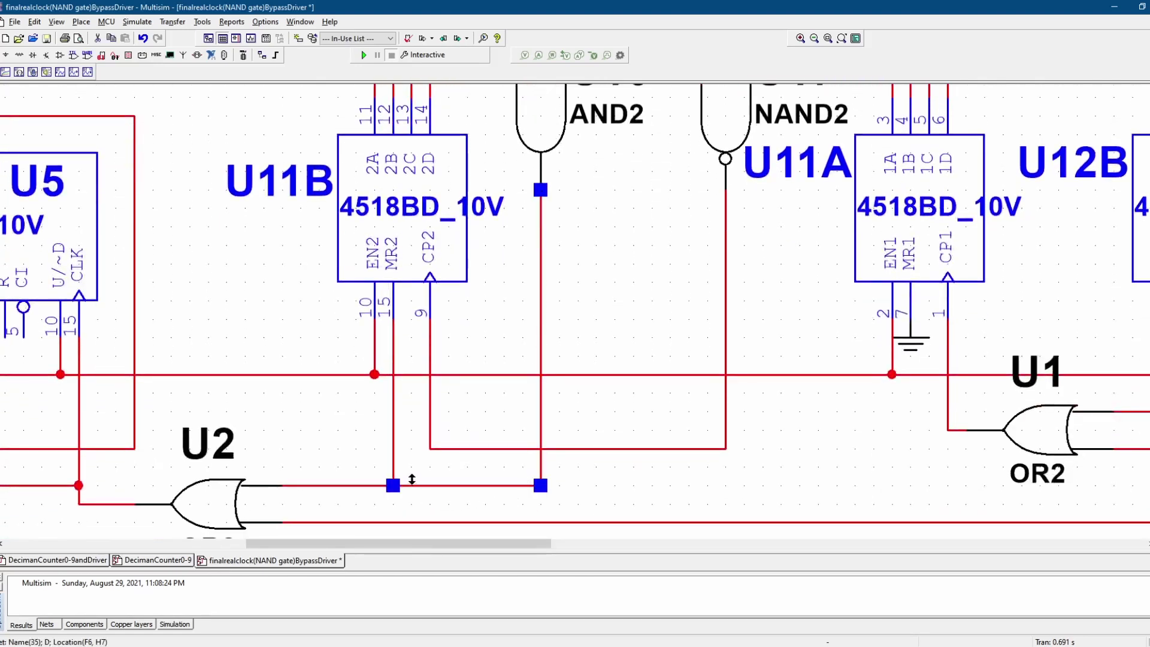
pyautogui.click(406, 248)
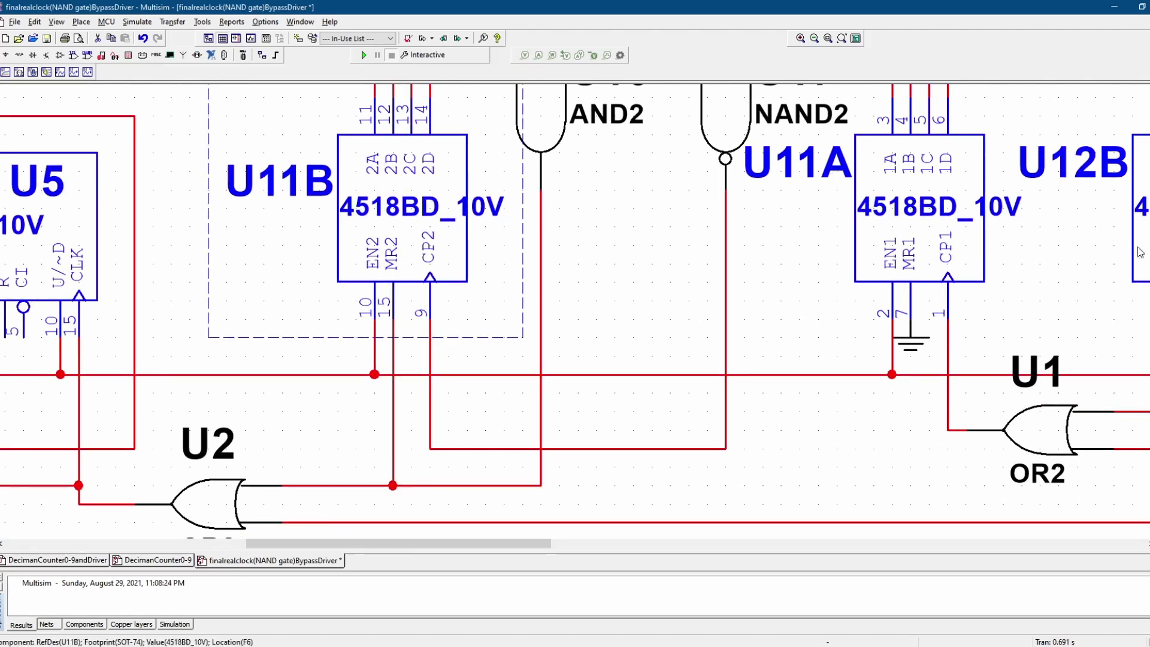
# - Compare the tens and units hex displays of the minutes section and their connections to counters U11B and U11A
pyautogui.scroll(10, 549, 173)
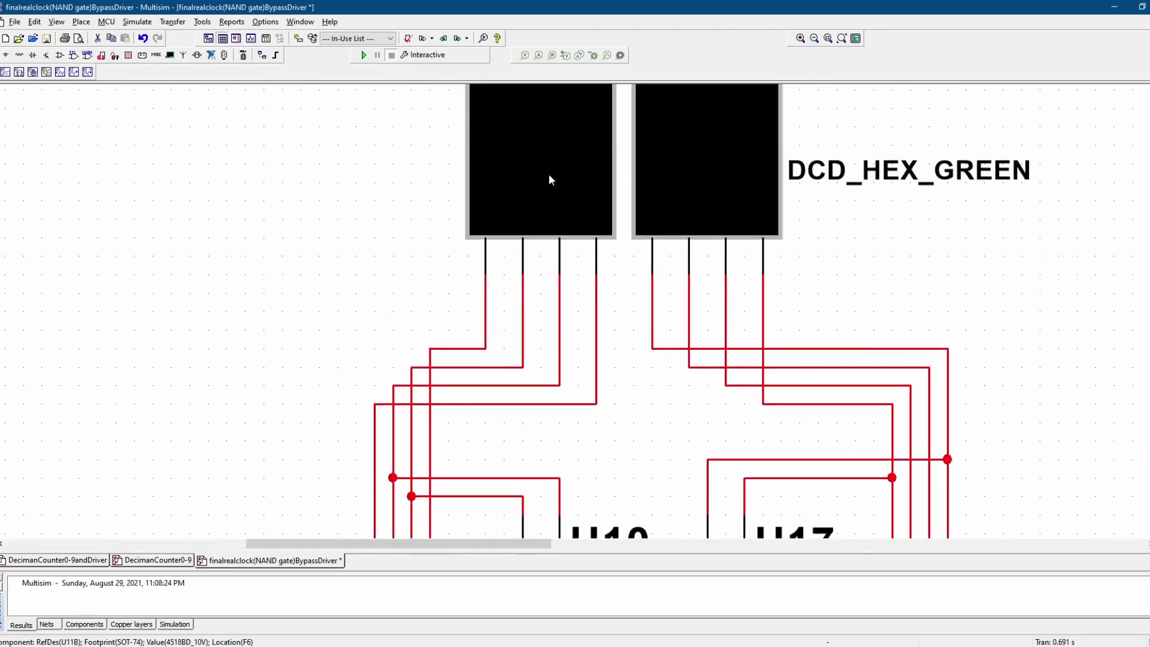
pyautogui.click(522, 160)
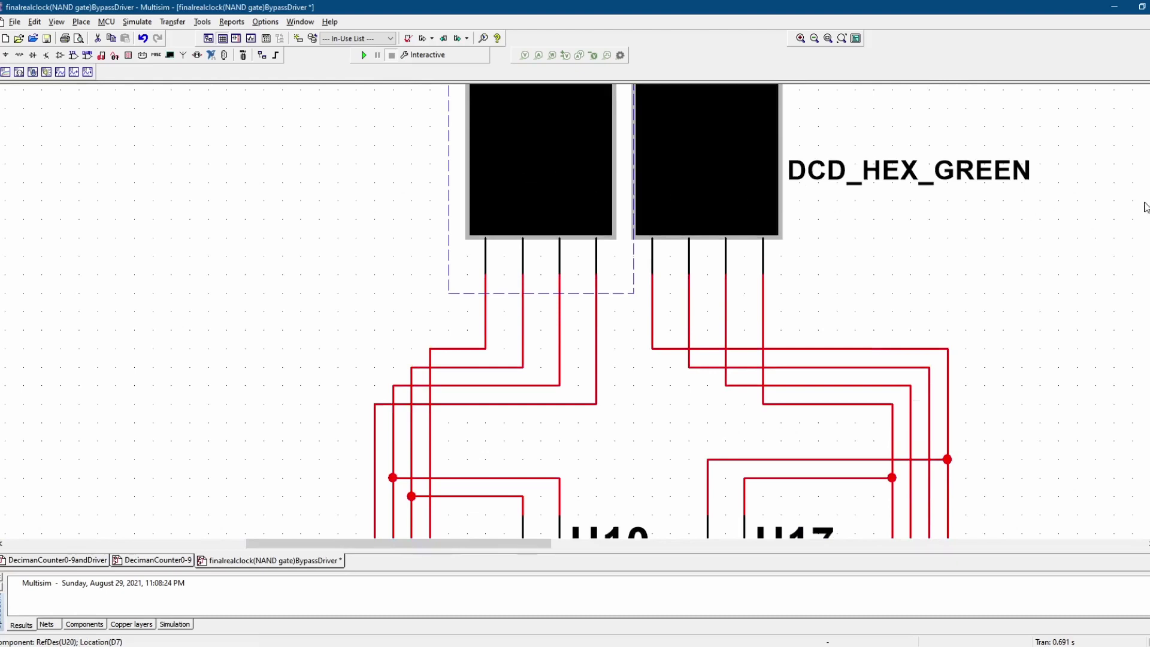
pyautogui.scroll(-4, 1138, 282)
pyautogui.scroll(3, 1138, 281)
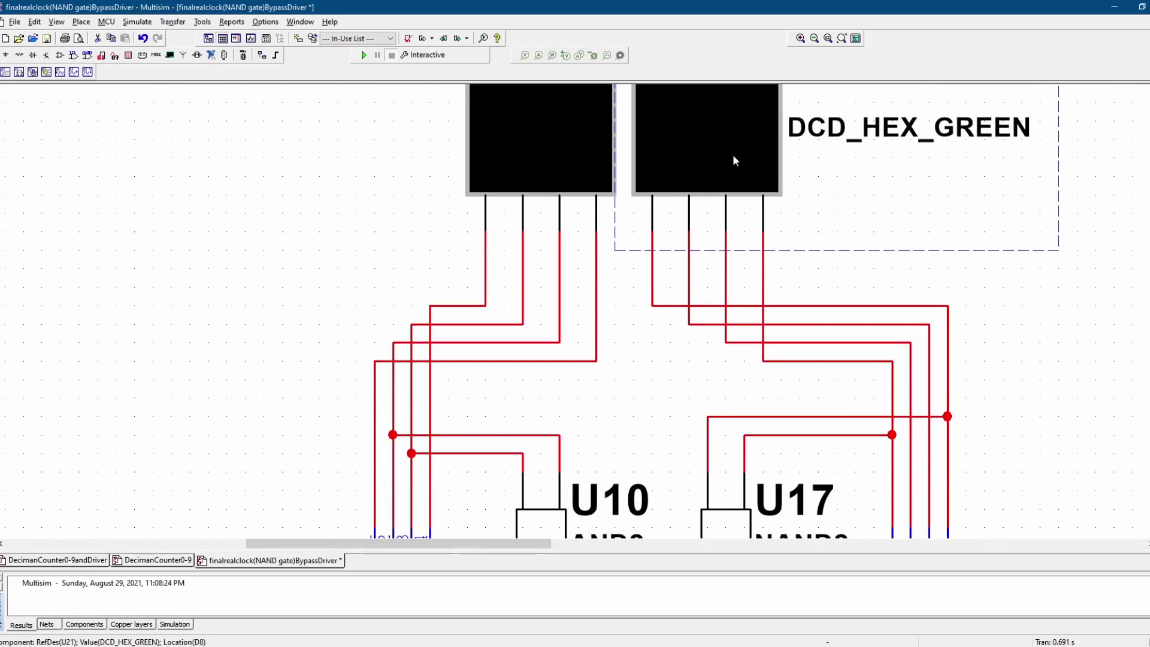
pyautogui.scroll(-8, 575, 311)
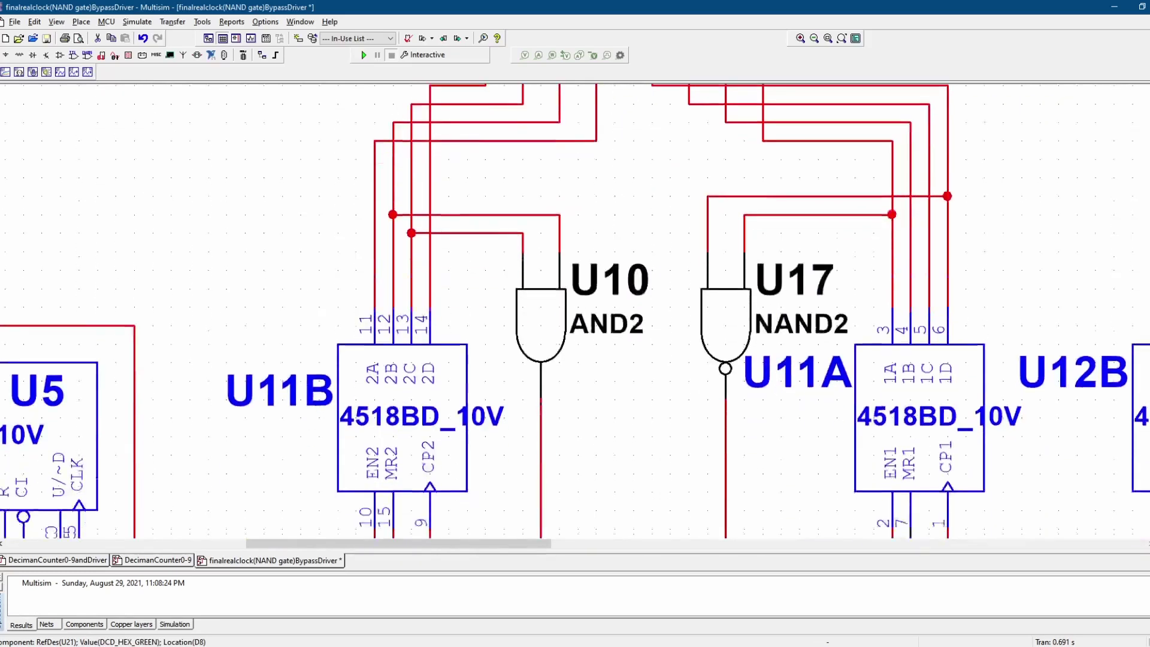
pyautogui.scroll(1, 1037, 337)
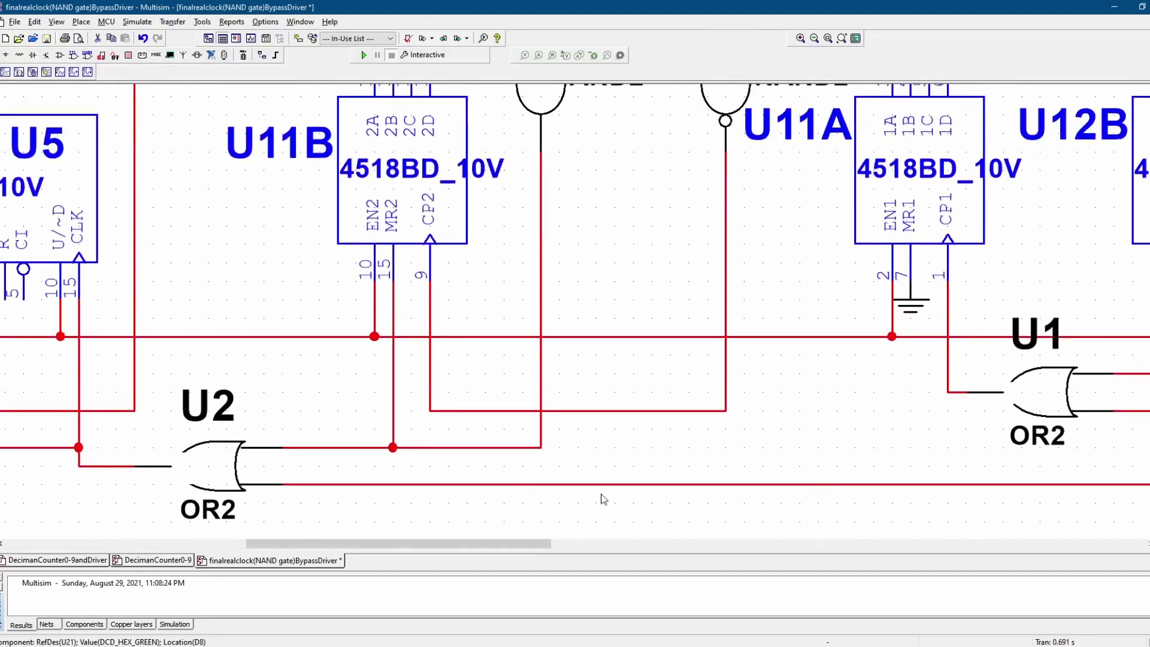
# - Trace the minutes carry through OR gate U2 to the CLK input of hours counter U5
pyautogui.moveTo(462, 545); pyautogui.dragTo(398, 543)
pyautogui.click(515, 447)
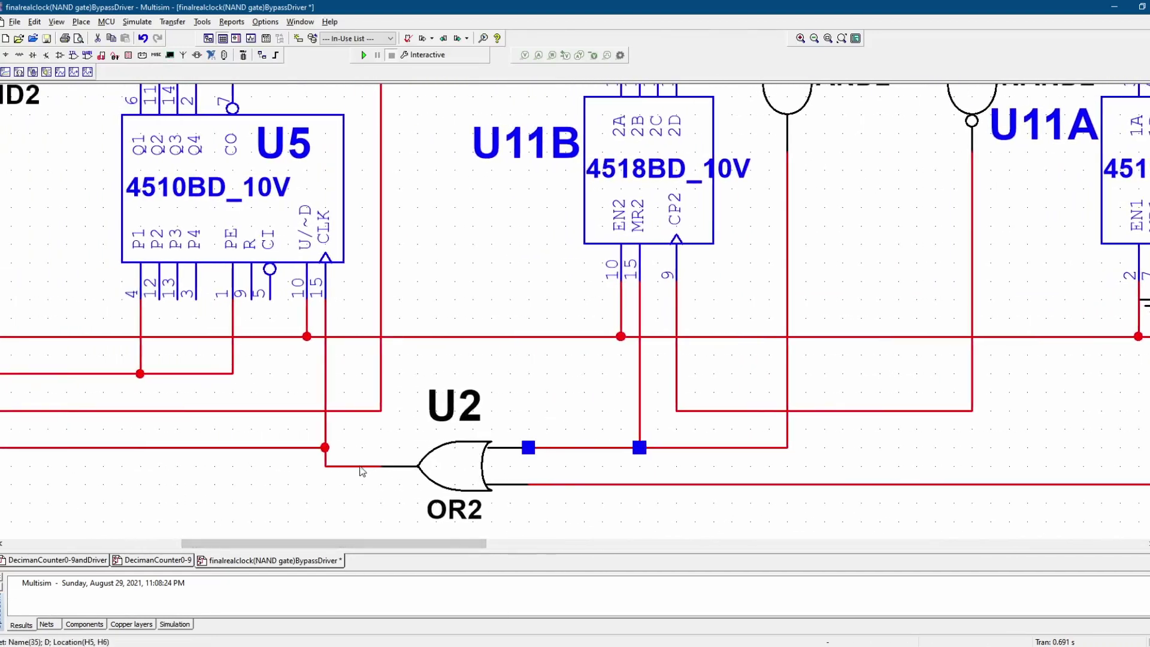
pyautogui.click(361, 467)
pyautogui.moveTo(419, 544); pyautogui.dragTo(384, 542)
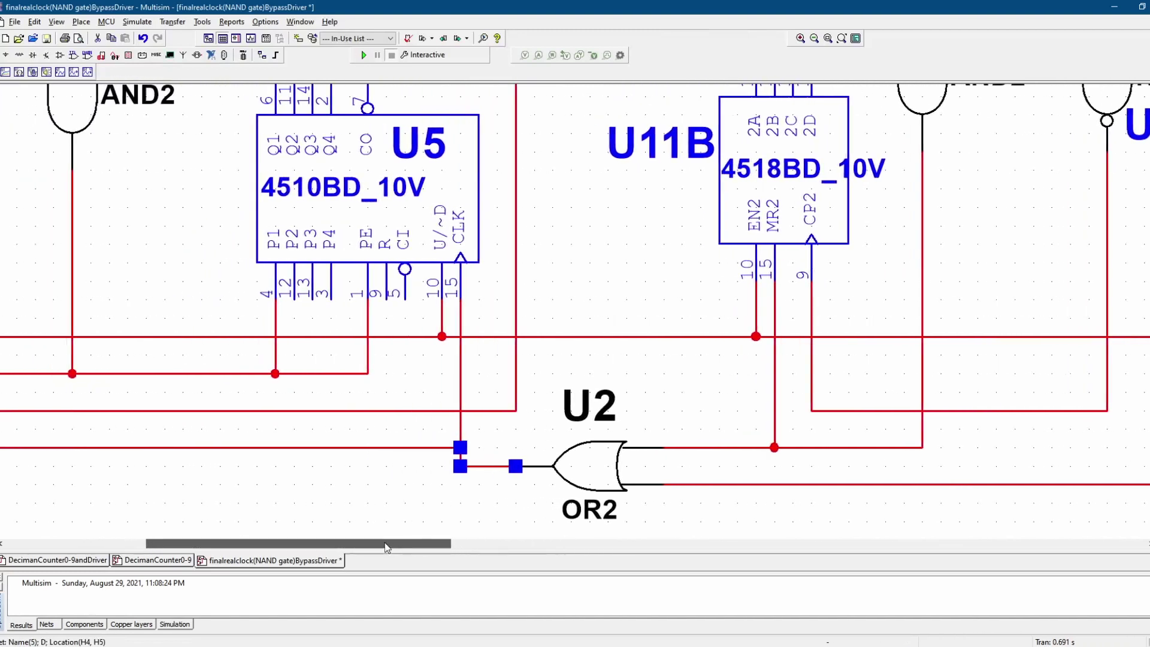
pyautogui.click(456, 187)
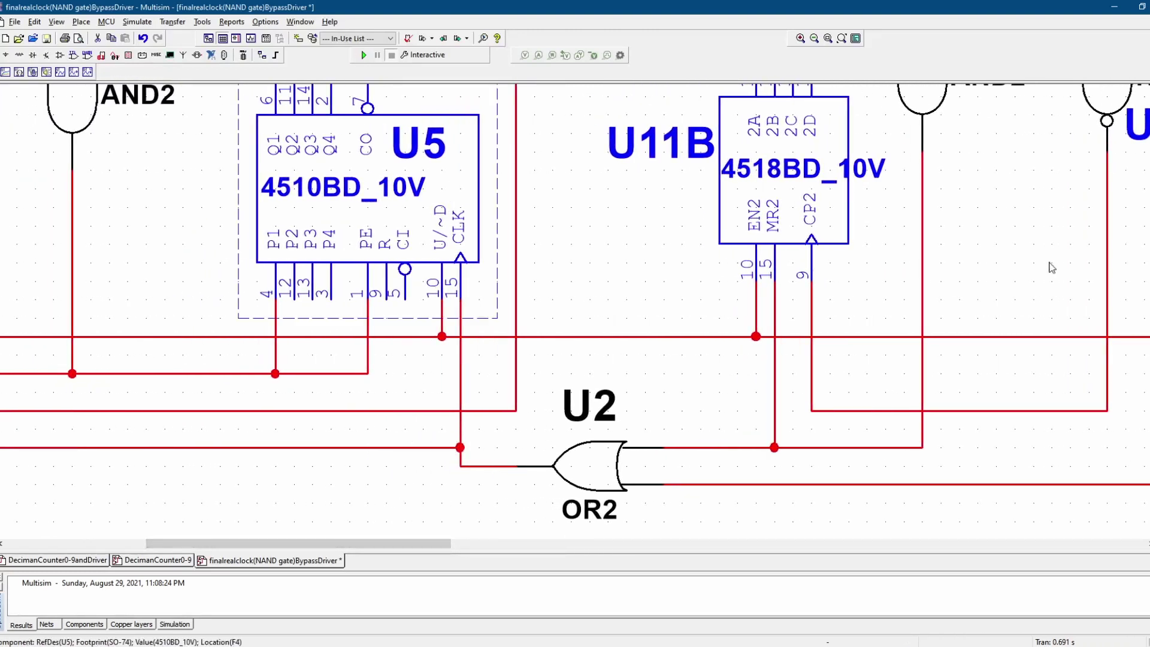
# - View the hours counters U4 and U5 with AND gate U6, and return to minutes counter U11A
pyautogui.moveTo(422, 543); pyautogui.dragTo(338, 530)
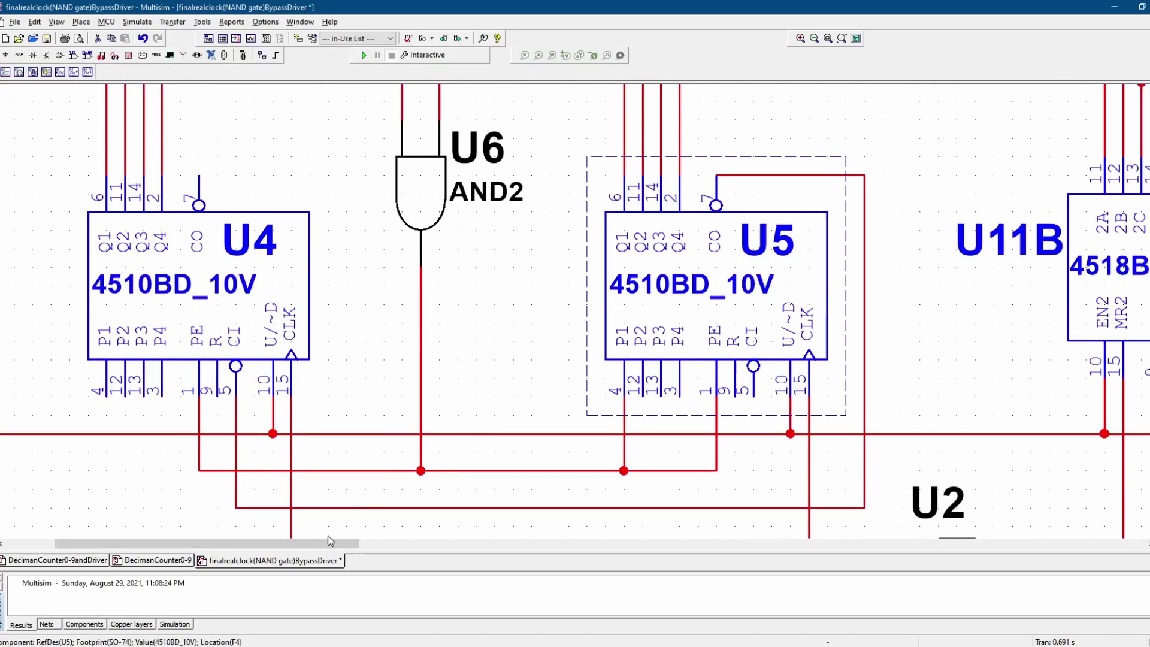
pyautogui.moveTo(331, 543); pyautogui.dragTo(691, 549)
pyautogui.scroll(-2, 692, 410)
pyautogui.click(583, 360)
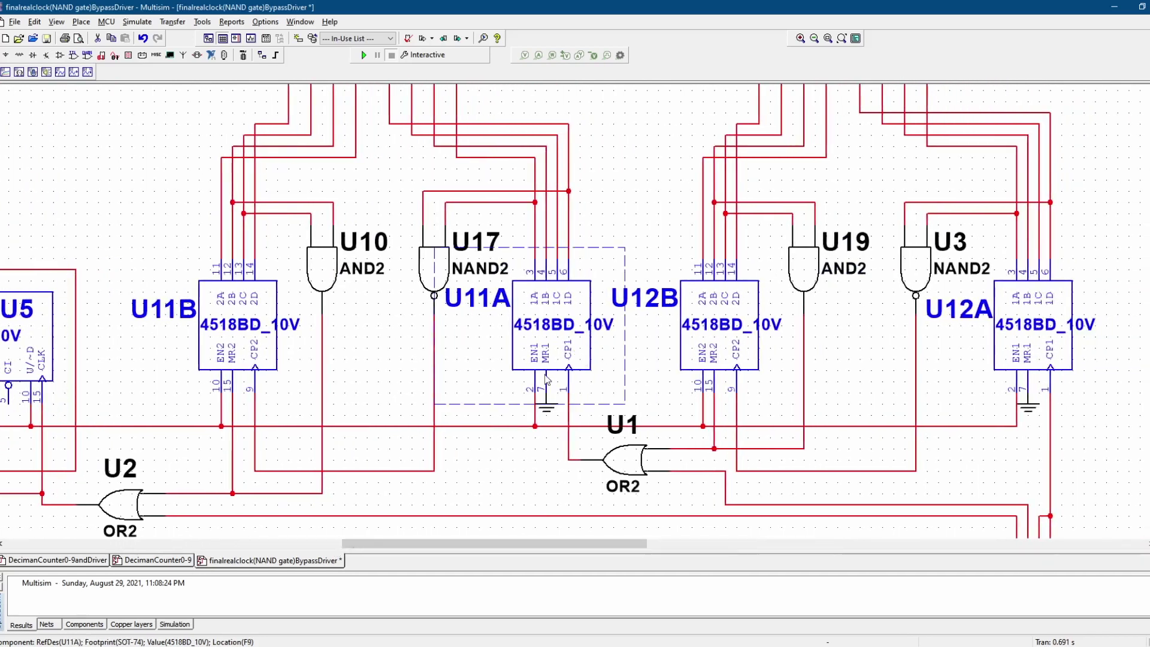
pyautogui.scroll(3, 585, 360)
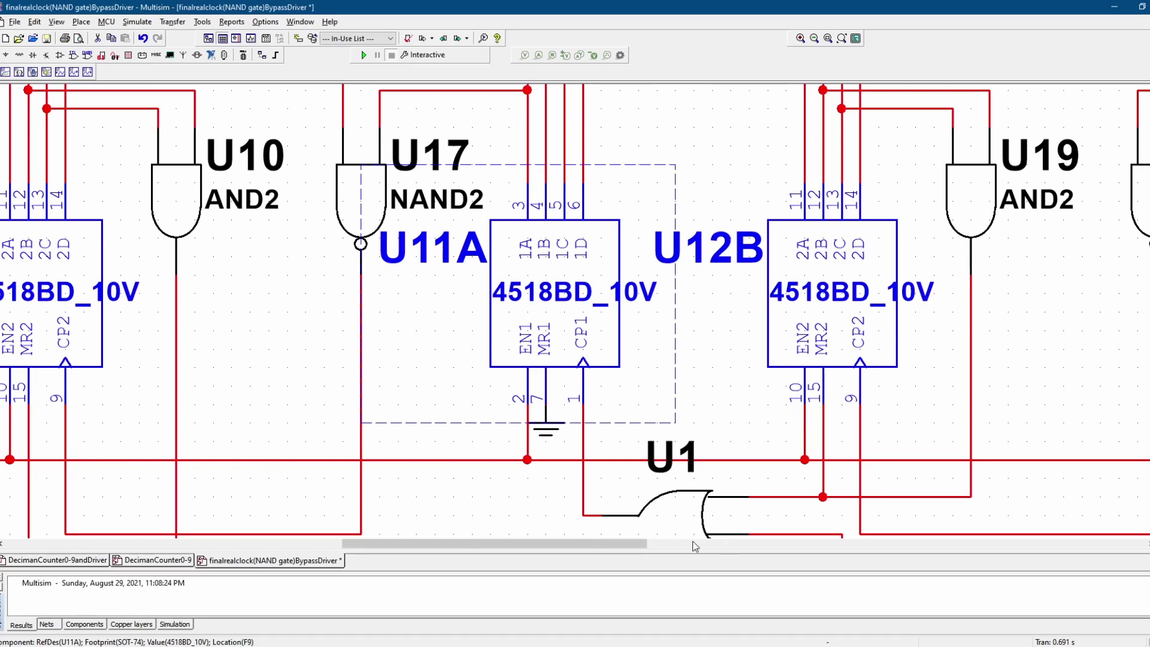
# - Examine the hours section, from OR gate U2 through counters U4 and U5 to their hex displays
pyautogui.moveTo(636, 536)
pyautogui.mouseDown()
pyautogui.moveTo(562, 542)
pyautogui.moveTo(642, 540)
pyautogui.mouseUp()
pyautogui.moveTo(507, 543); pyautogui.dragTo(221, 543)
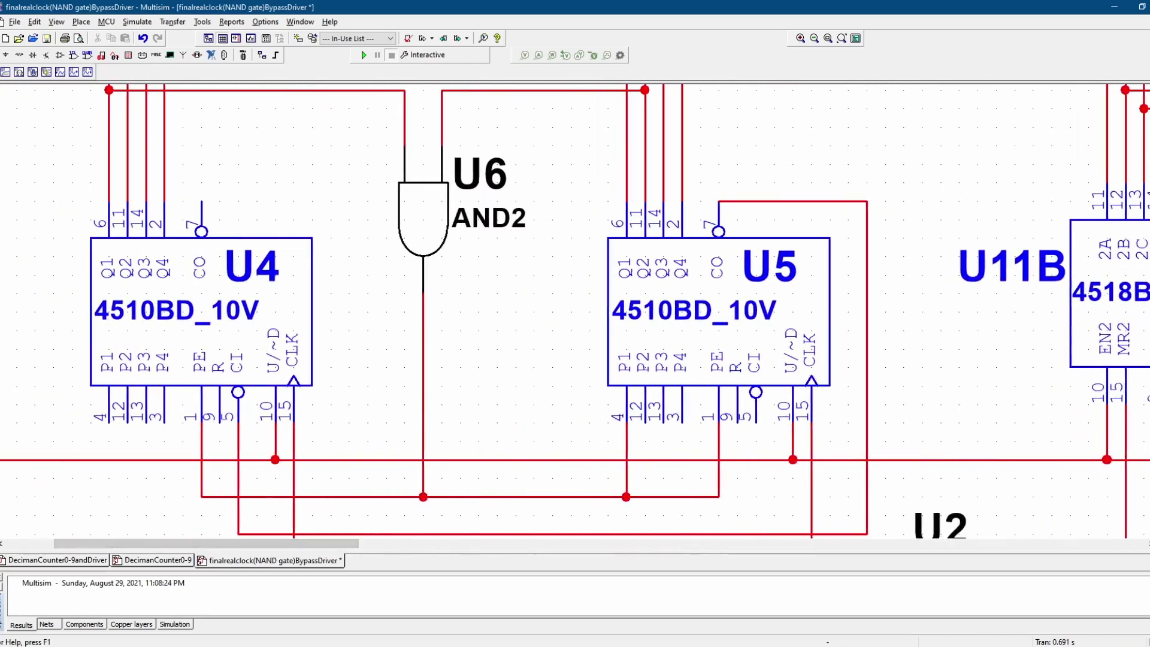
pyautogui.scroll(-3, 1060, 241)
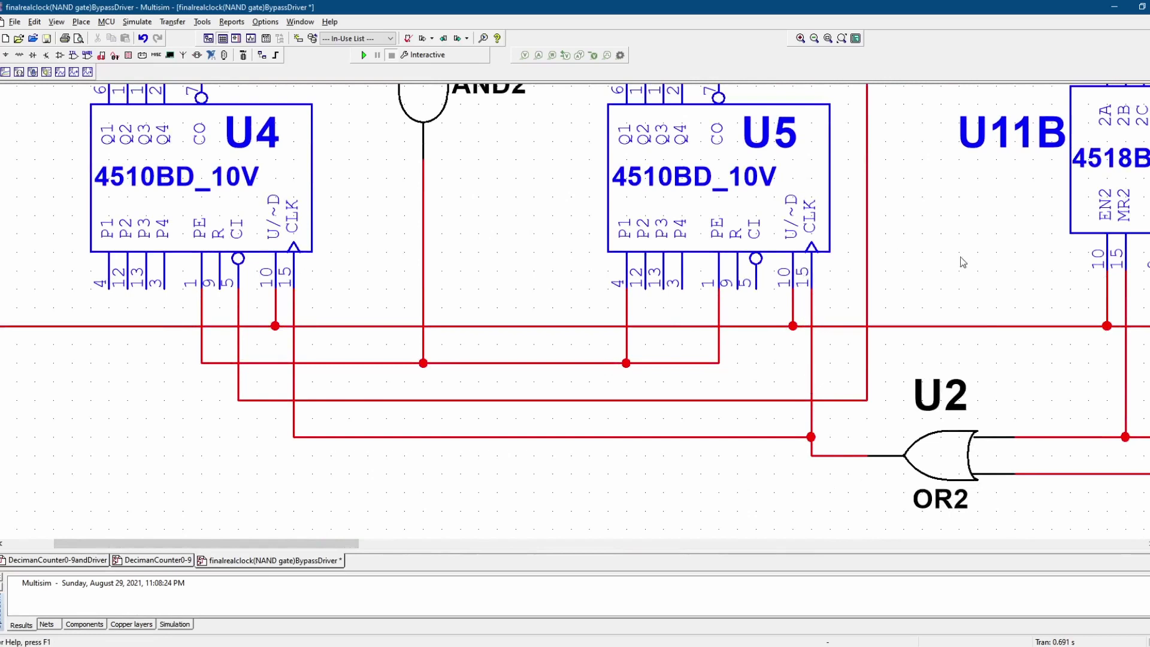
pyautogui.scroll(2, 575, 311)
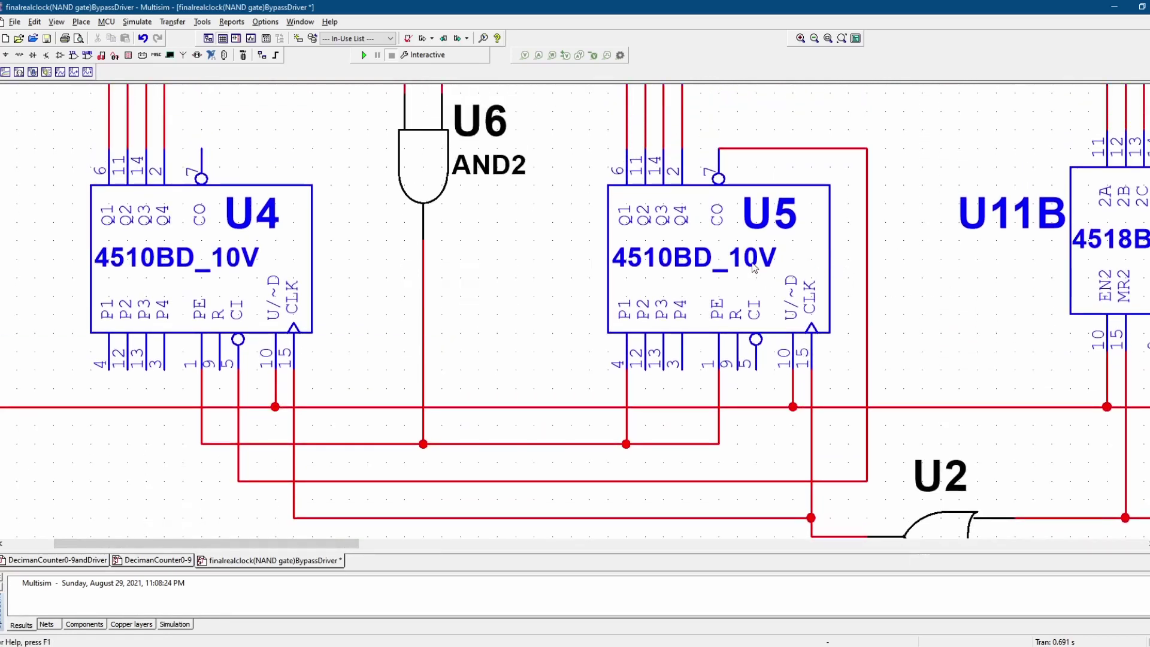
pyautogui.scroll(8, 1064, 282)
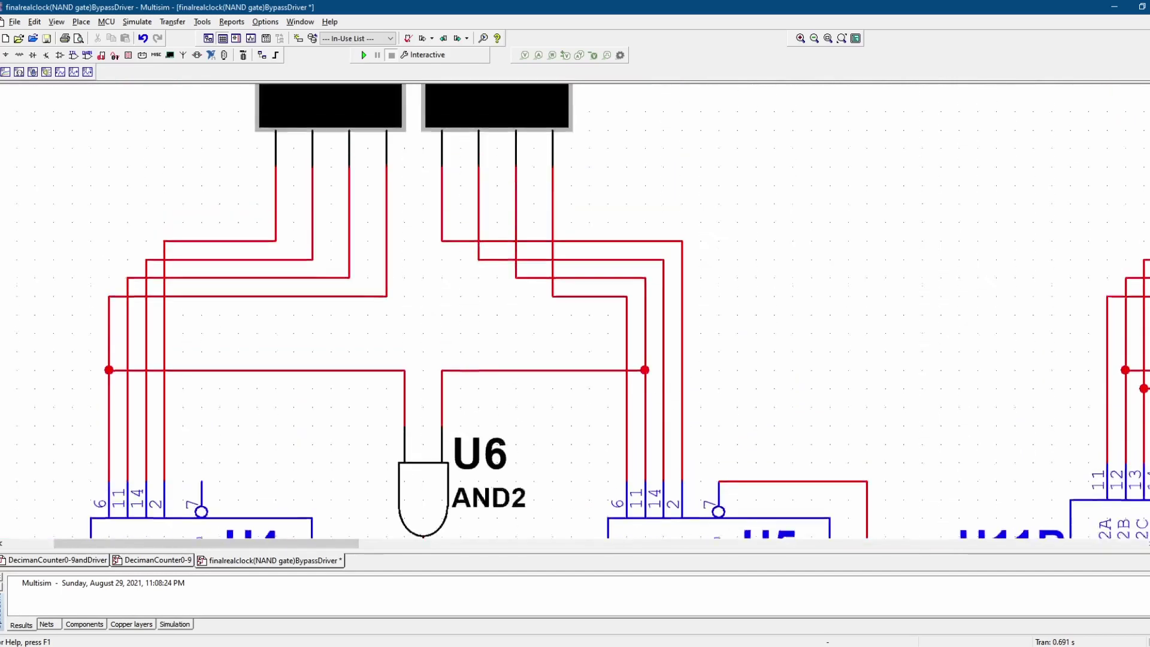
pyautogui.scroll(4, 575, 311)
pyautogui.scroll(-9, 575, 312)
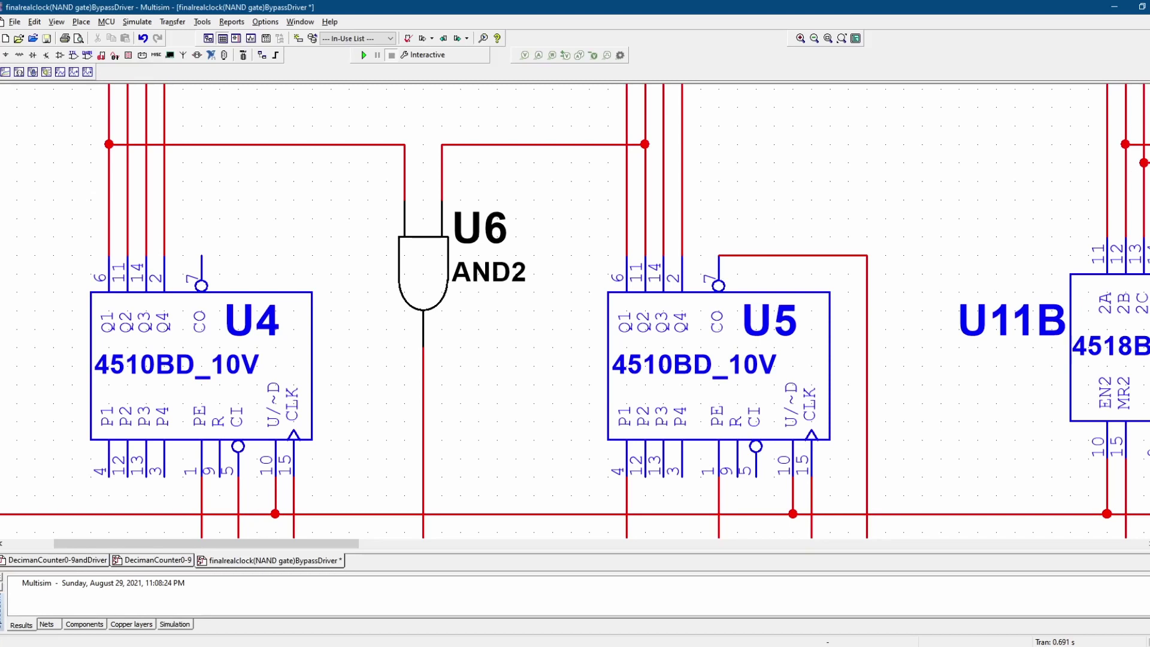
# - Trace the Q2 output of hours counter U5 to AND gate U6, and its Q1 output to the units display
pyautogui.scroll(3, 575, 311)
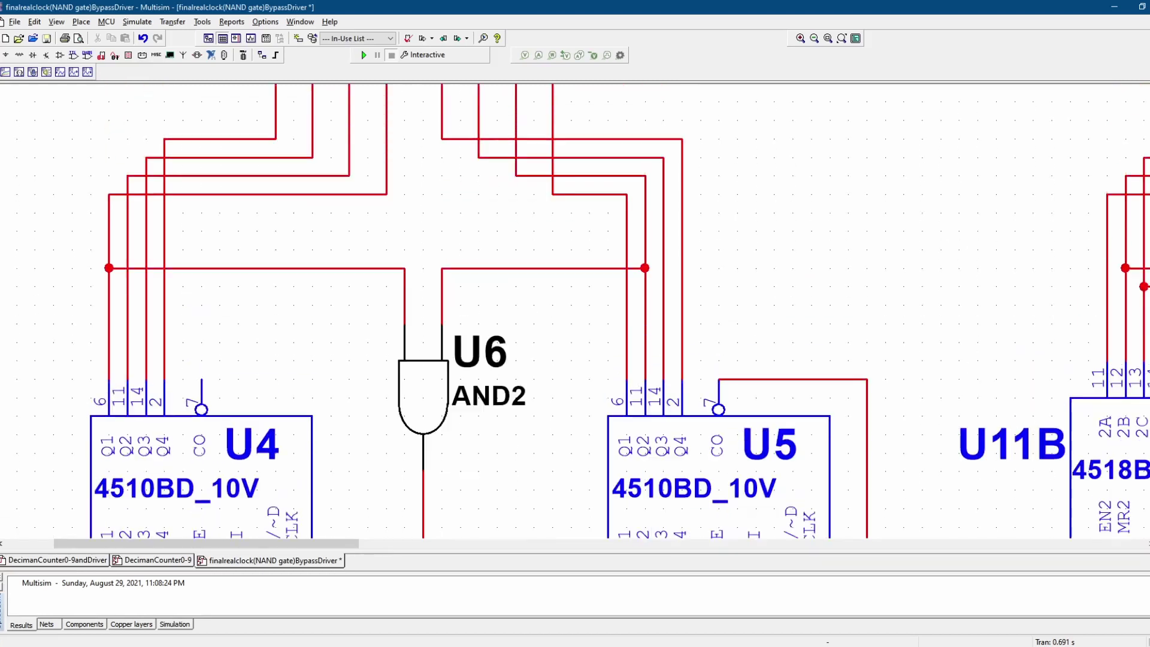
pyautogui.click(646, 324)
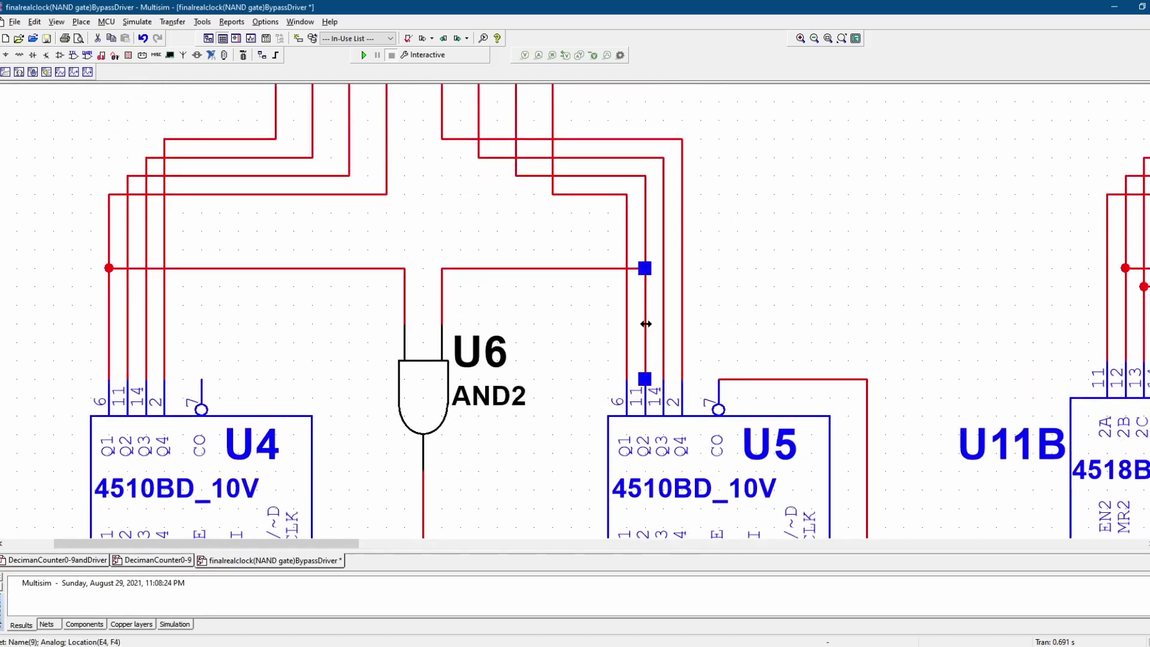
pyautogui.scroll(1, 575, 311)
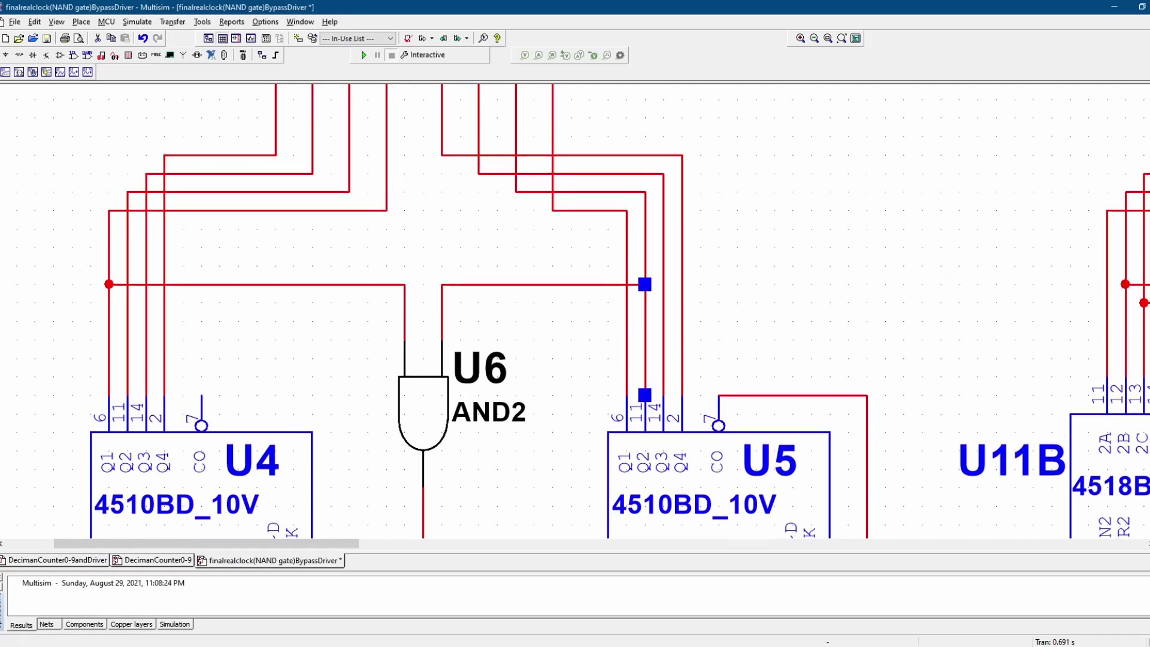
pyautogui.scroll(-1, 575, 311)
pyautogui.scroll(1, 575, 310)
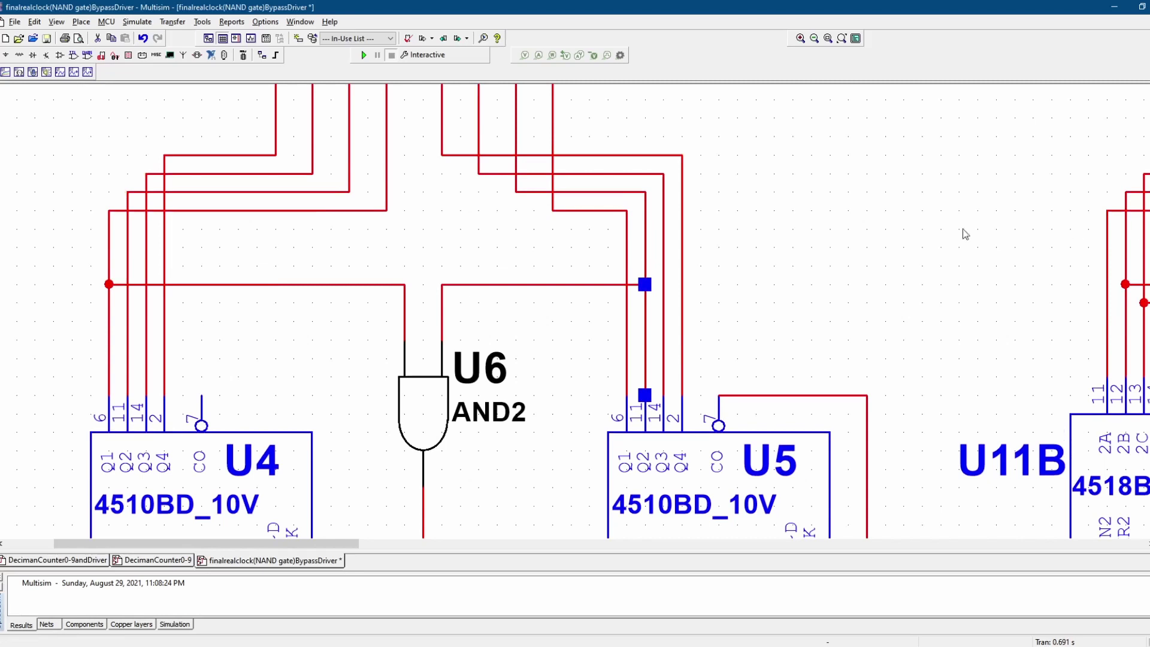
pyautogui.click(576, 342)
pyautogui.click(625, 369)
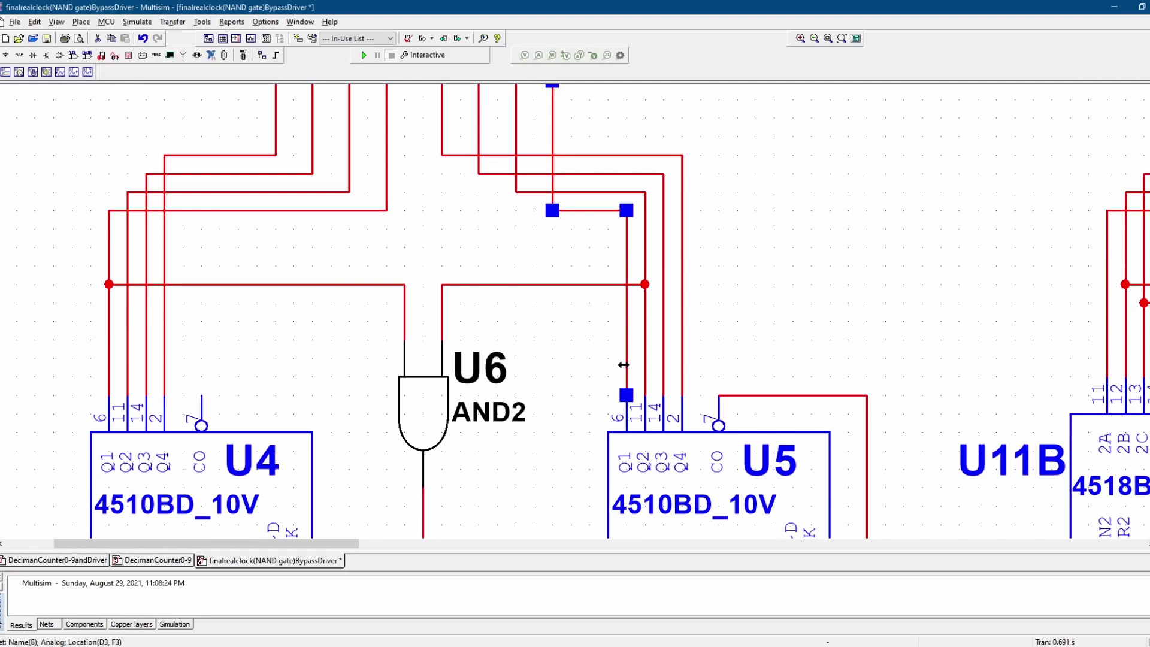
# - Compare the Q1 output wire of counter U4 with the Q2 output wire of counter U5
pyautogui.click(106, 357)
pyautogui.click(119, 374)
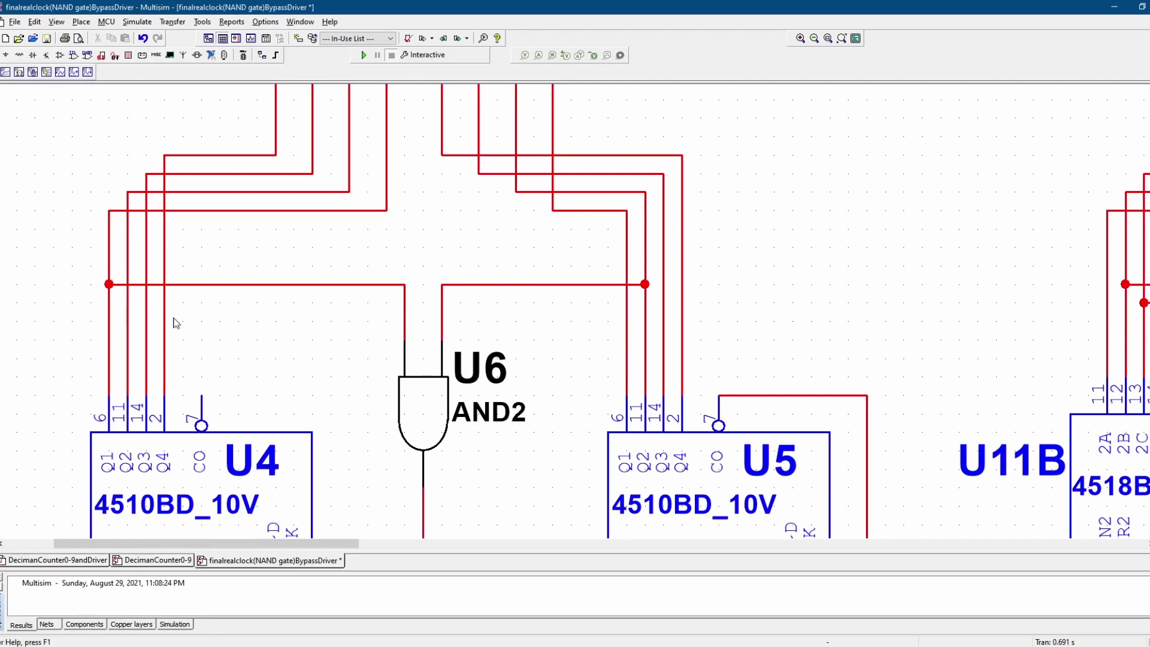
pyautogui.click(108, 316)
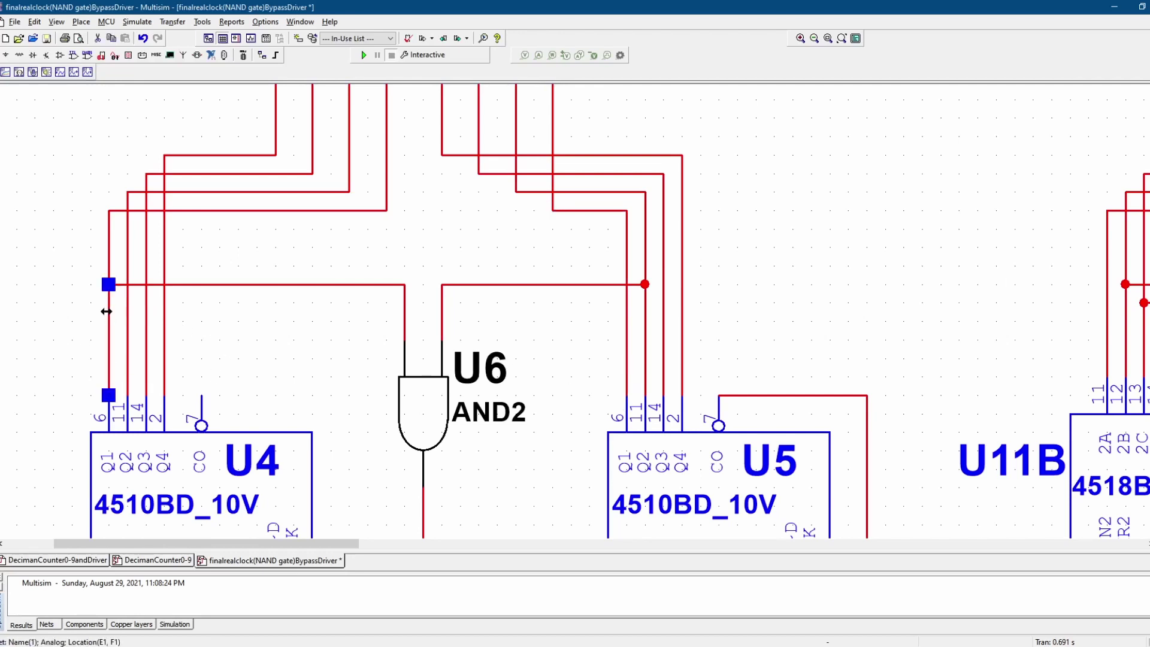
pyautogui.click(85, 333)
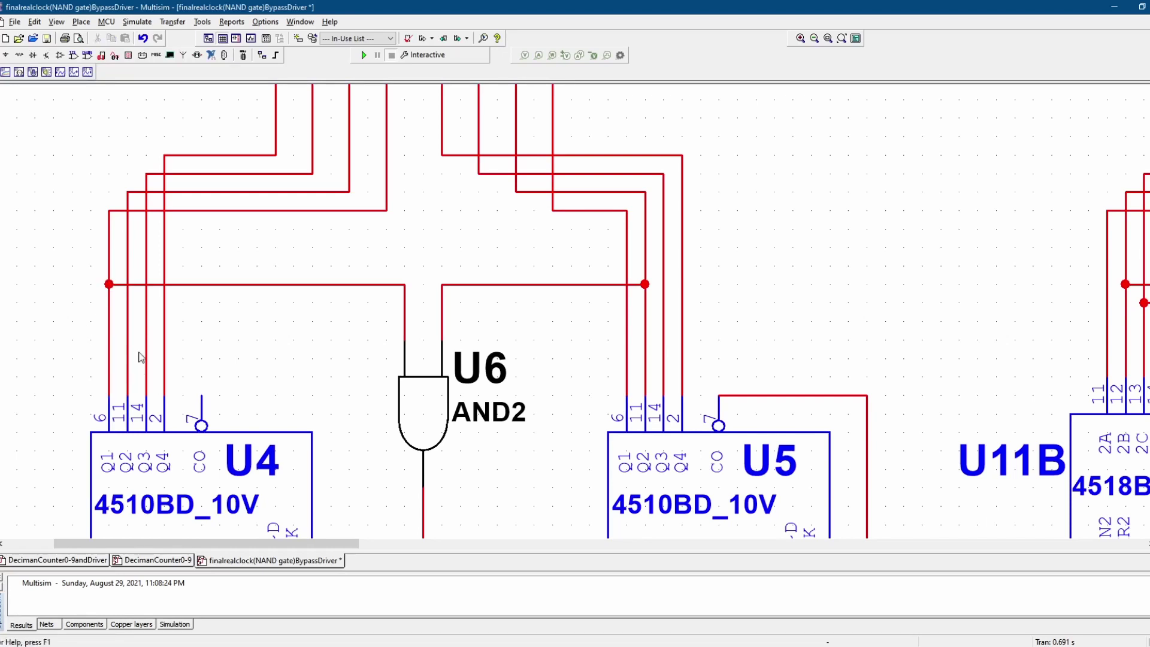
pyautogui.click(644, 357)
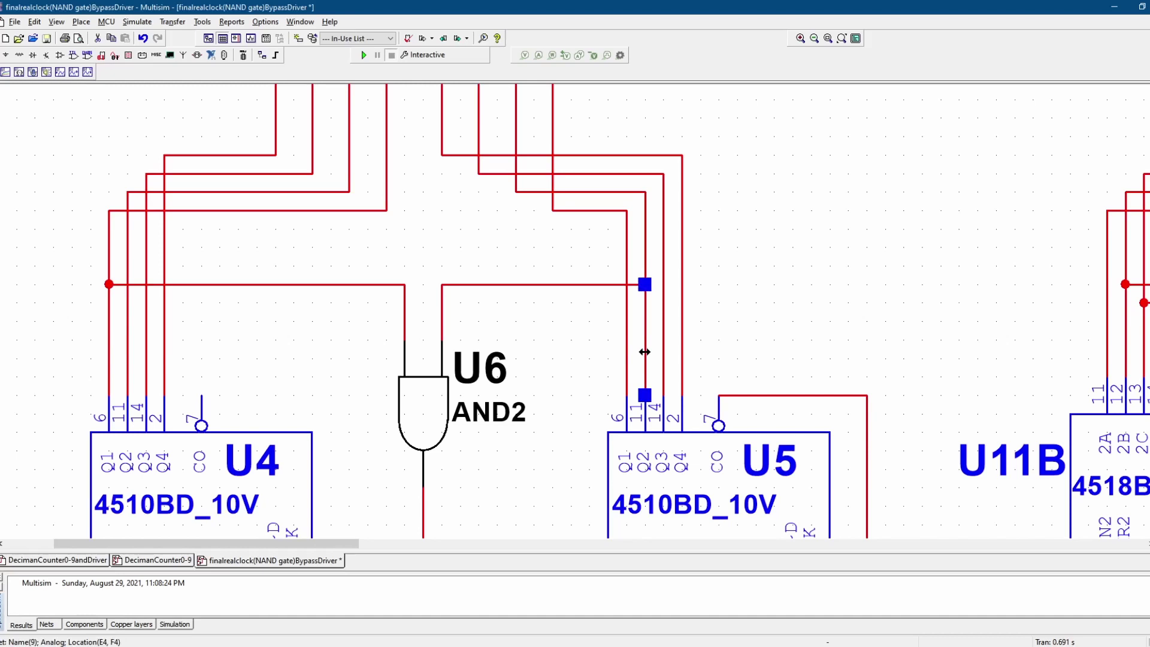
pyautogui.click(574, 348)
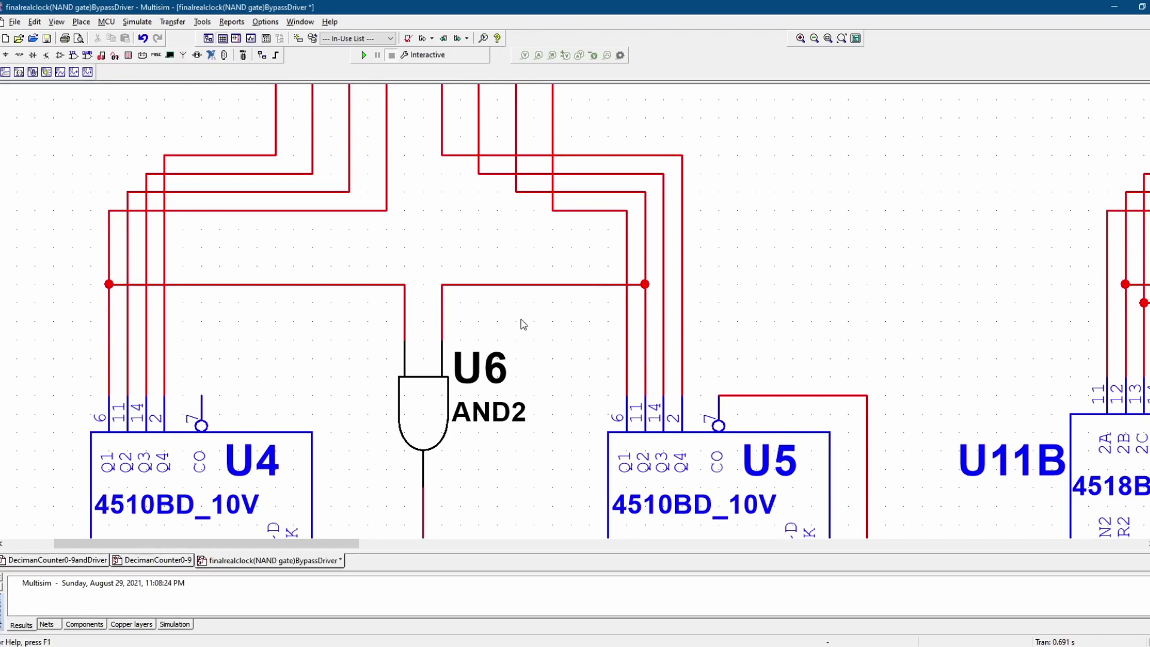
# - Trace the two input wires of AND gate U6 coming from counters U4 and U5
pyautogui.scroll(-3, 691, 213)
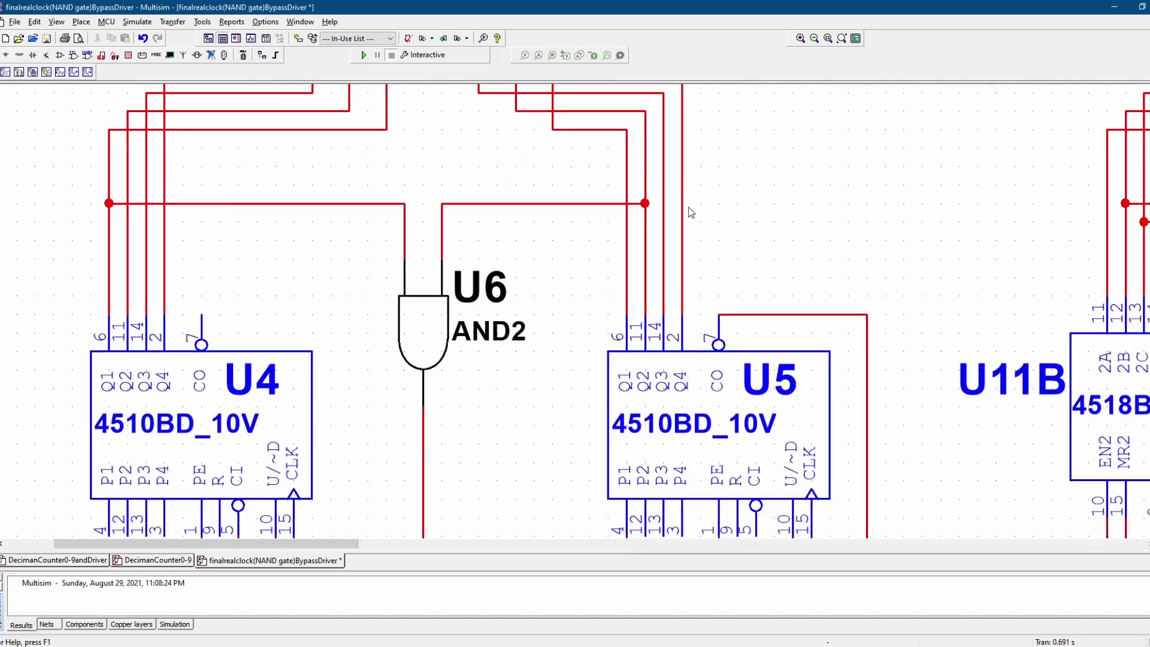
pyautogui.click(405, 231)
pyautogui.click(423, 229)
pyautogui.click(441, 230)
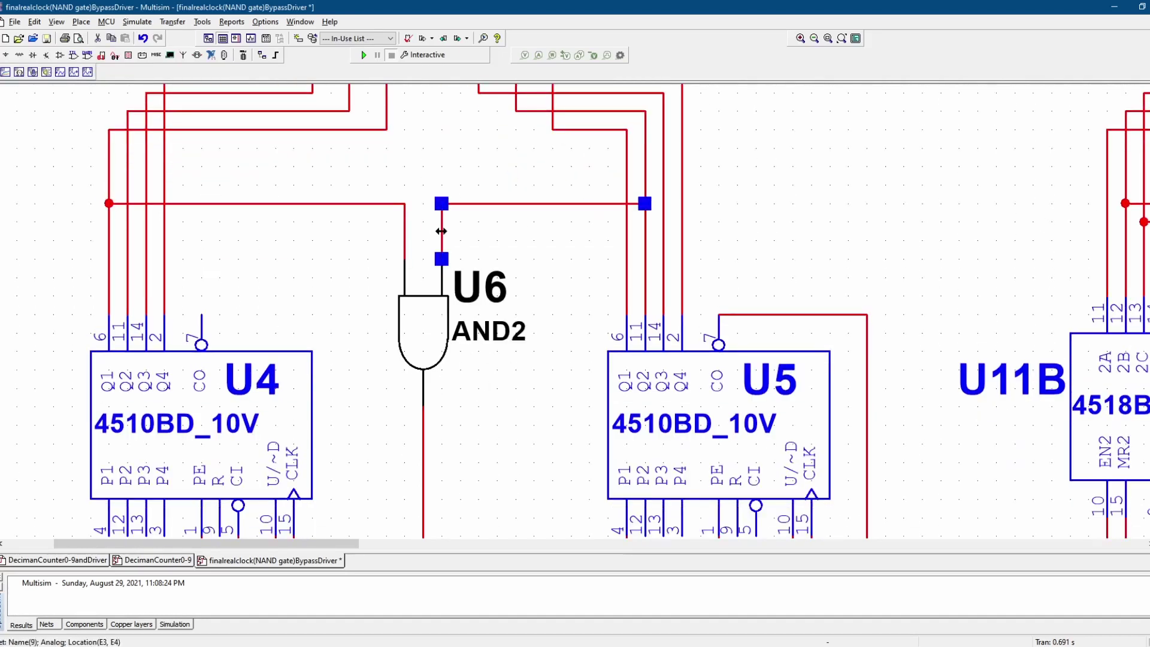
pyautogui.click(341, 251)
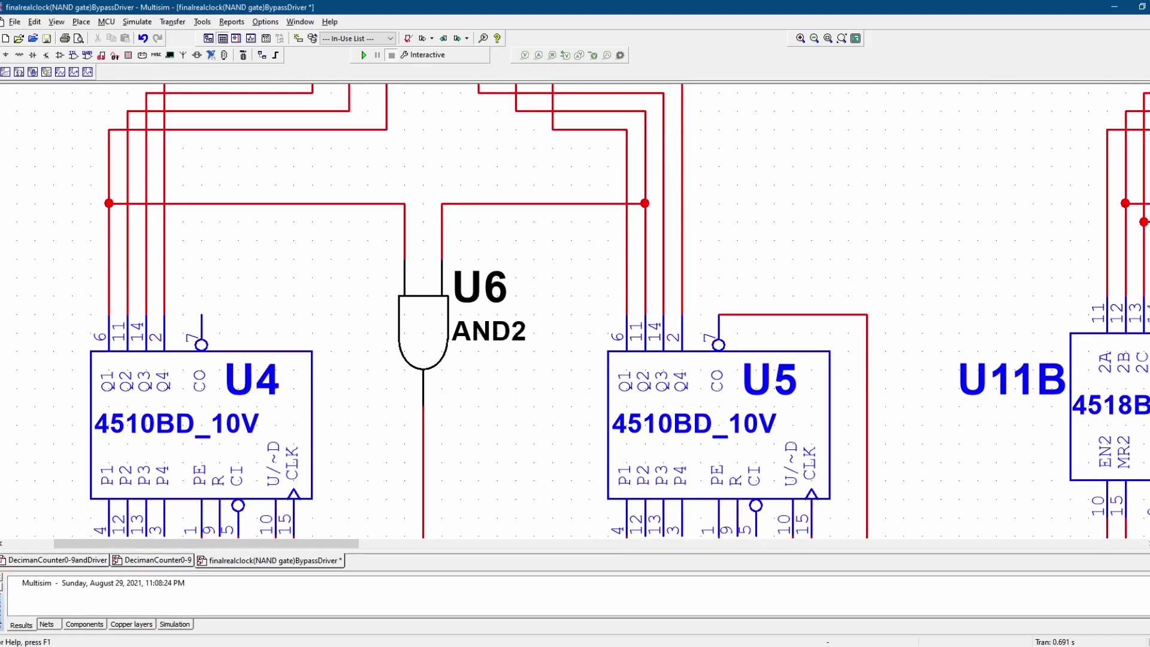
pyautogui.scroll(-1, 575, 310)
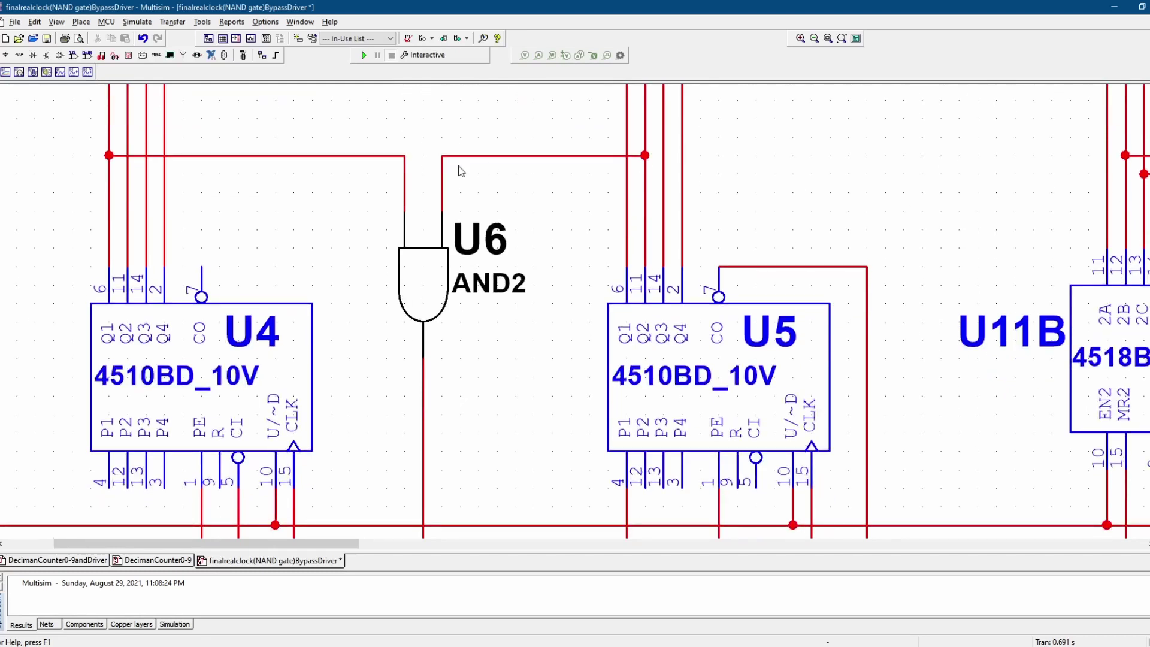
pyautogui.click(442, 178)
pyautogui.click(405, 179)
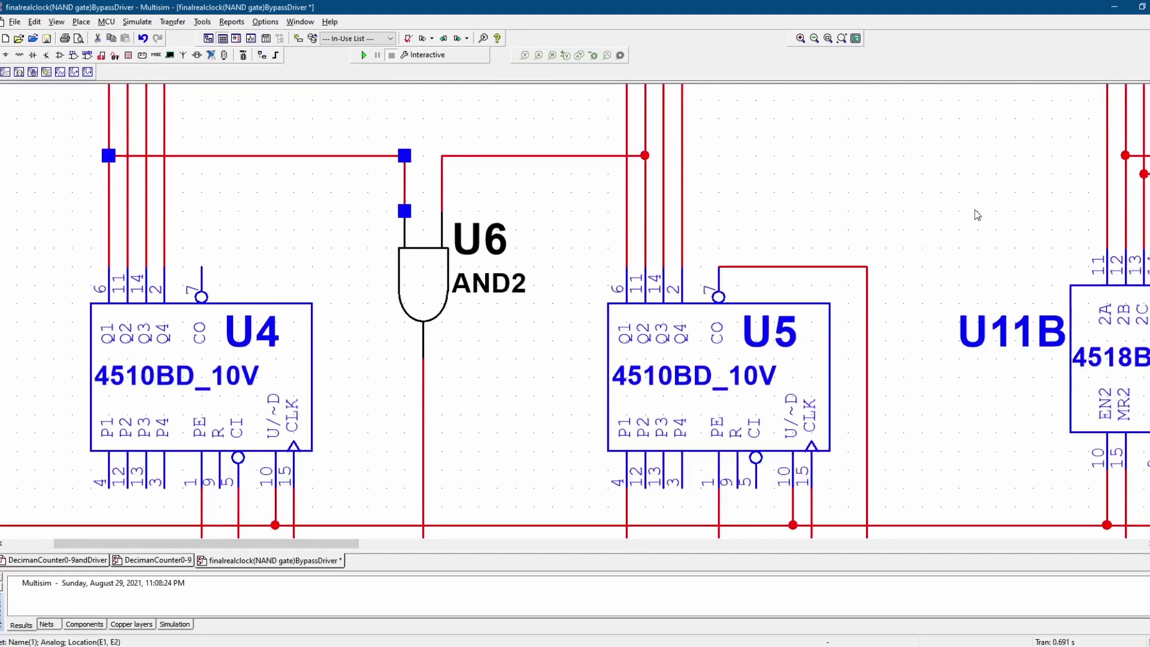
# - Trace the output of AND gate U6 to the PE inputs of counters U4 and U5
pyautogui.click(424, 419)
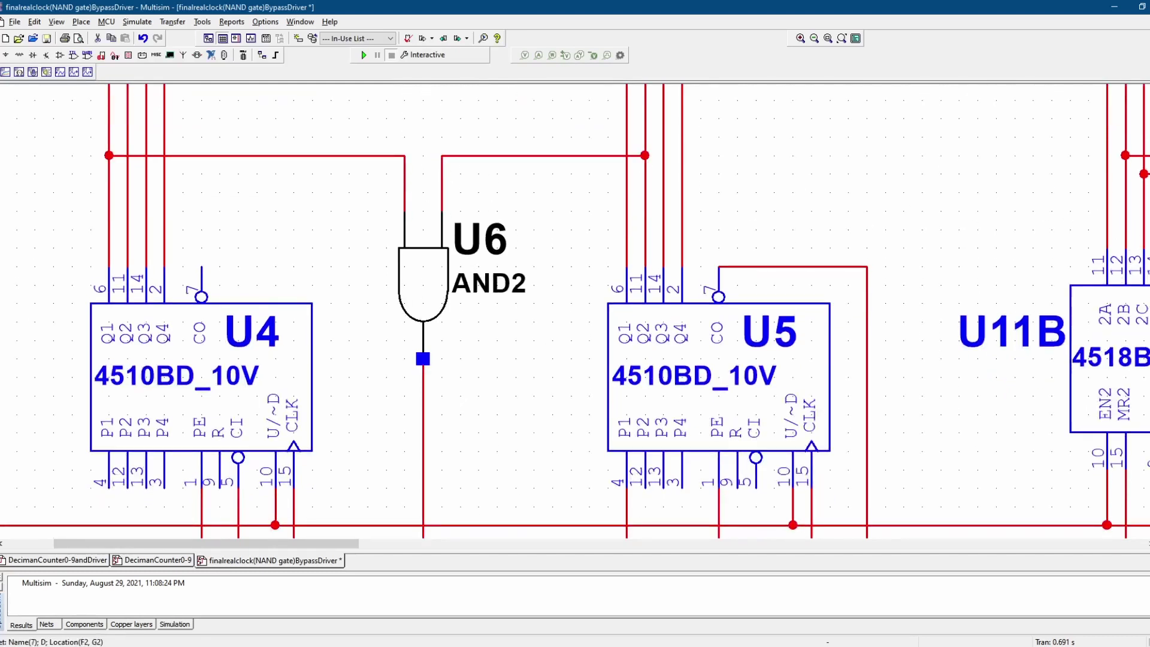
pyautogui.scroll(-4, 575, 311)
pyautogui.click(504, 303)
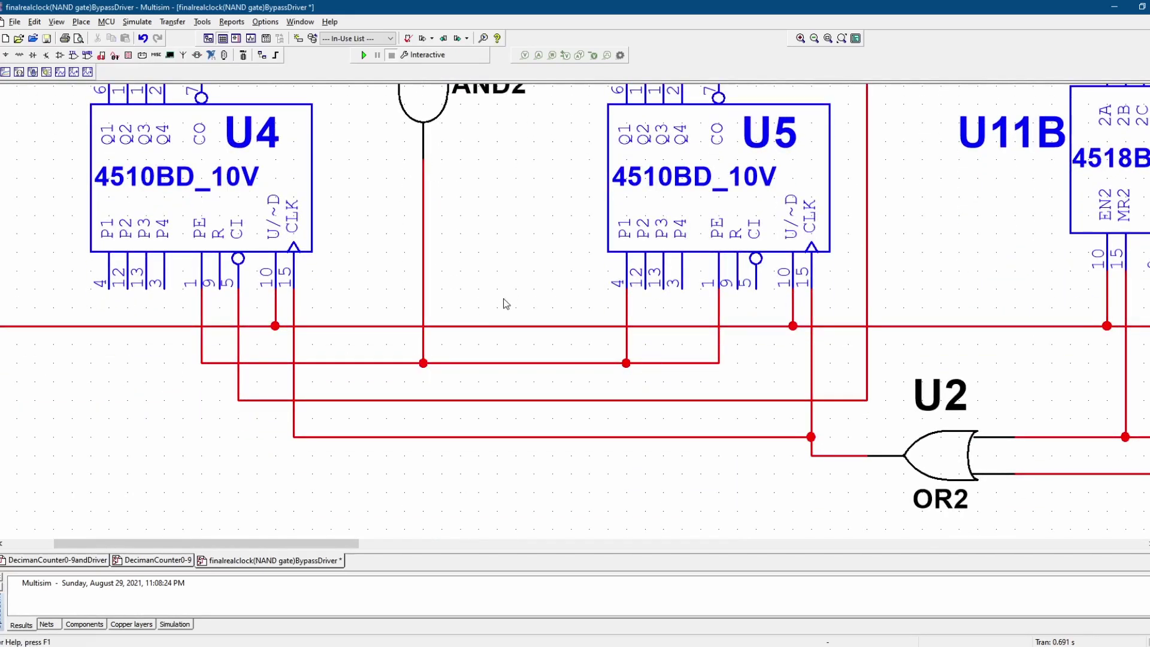
pyautogui.click(368, 363)
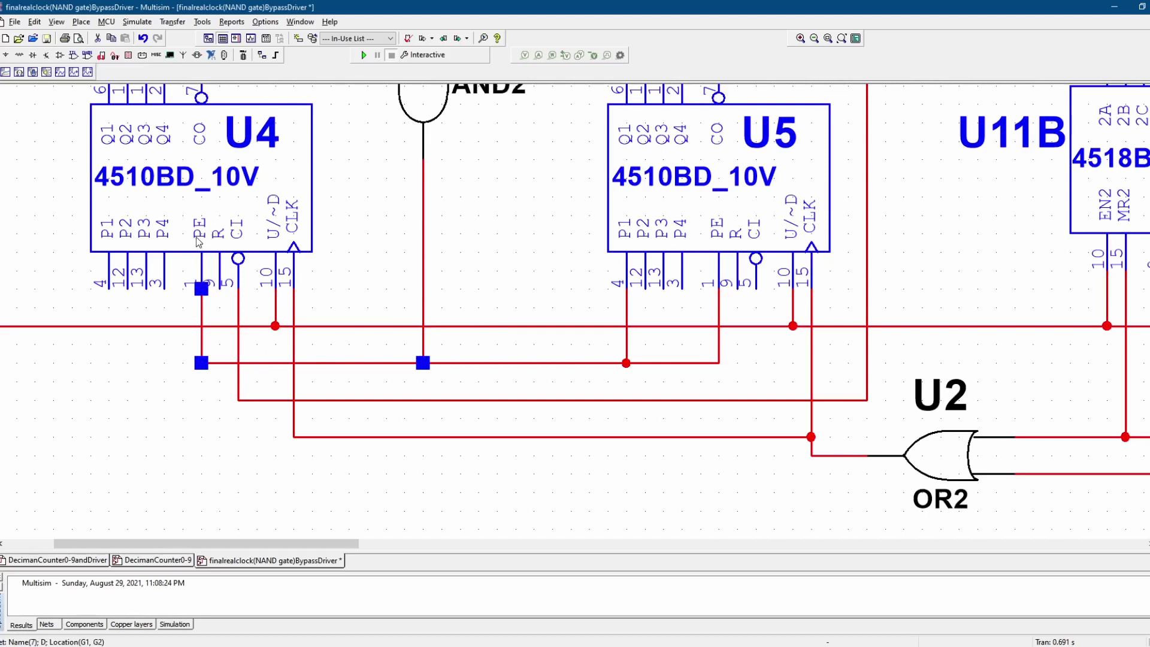
pyautogui.click(722, 220)
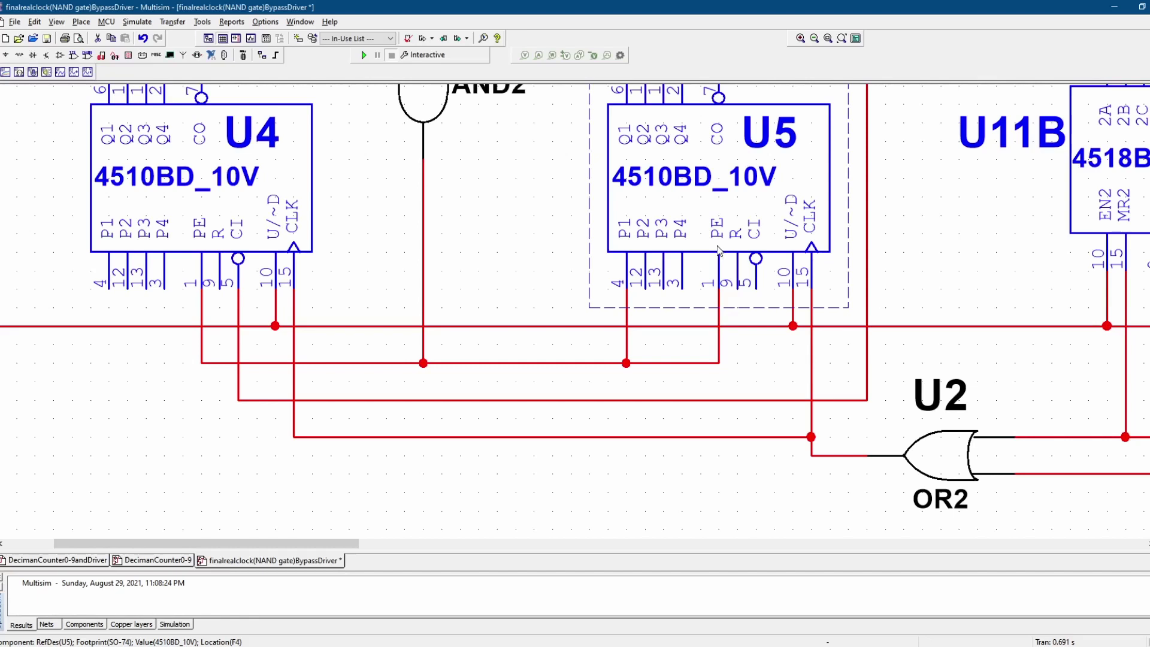
pyautogui.click(540, 257)
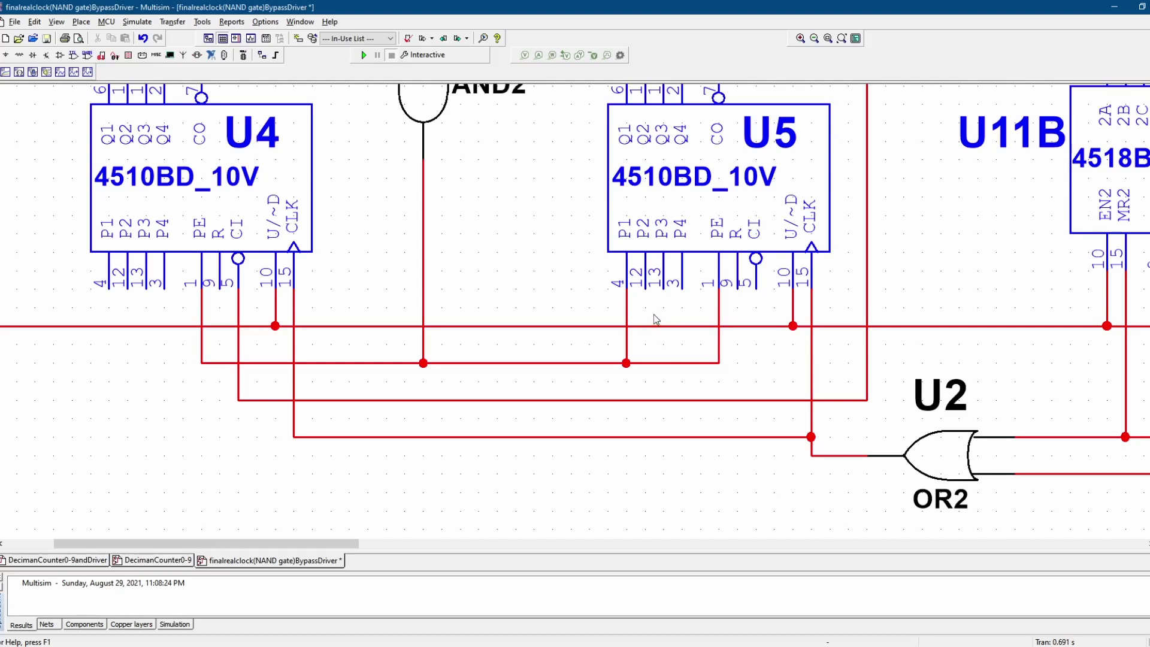
# - Inspect the wire joining the P1 input of counter U5 to the output line of AND gate U6
pyautogui.click(625, 305)
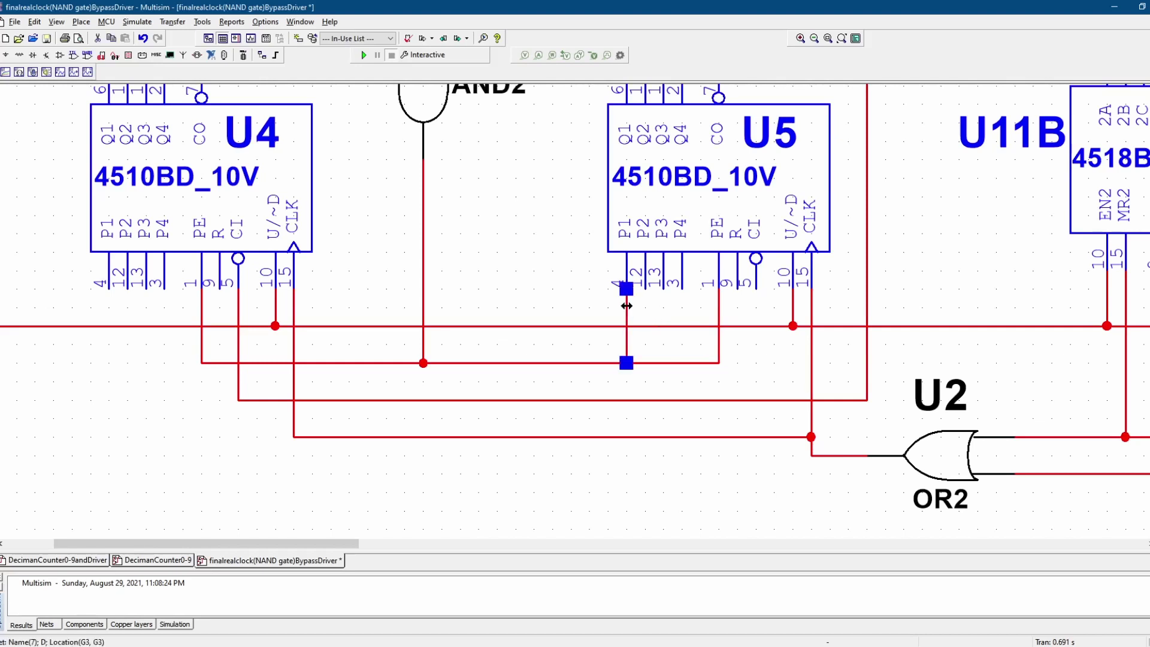
pyautogui.click(650, 316)
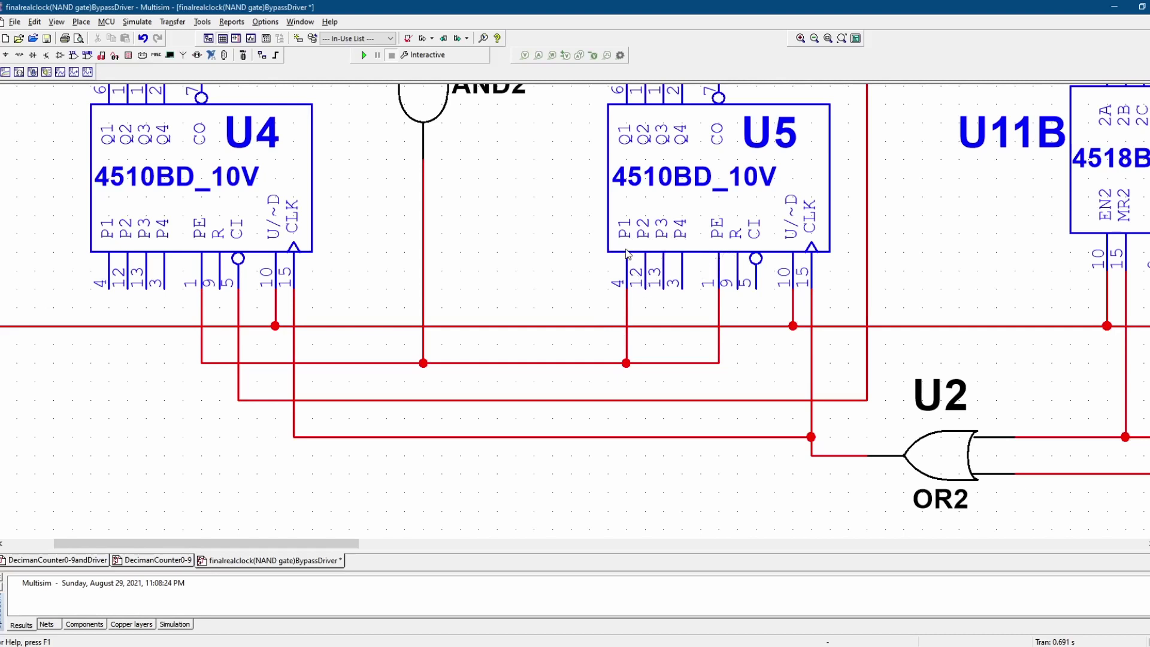
pyautogui.click(647, 205)
pyautogui.scroll(-2, 861, 195)
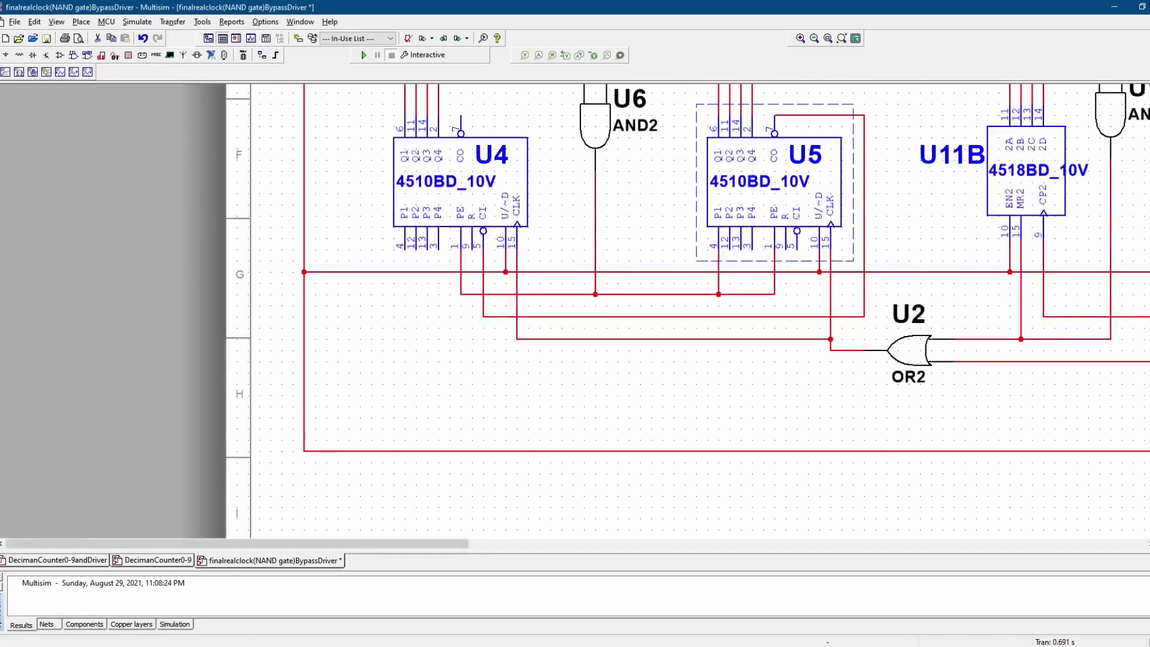
pyautogui.scroll(1, 861, 194)
pyautogui.scroll(3, 726, 322)
pyautogui.click(640, 386)
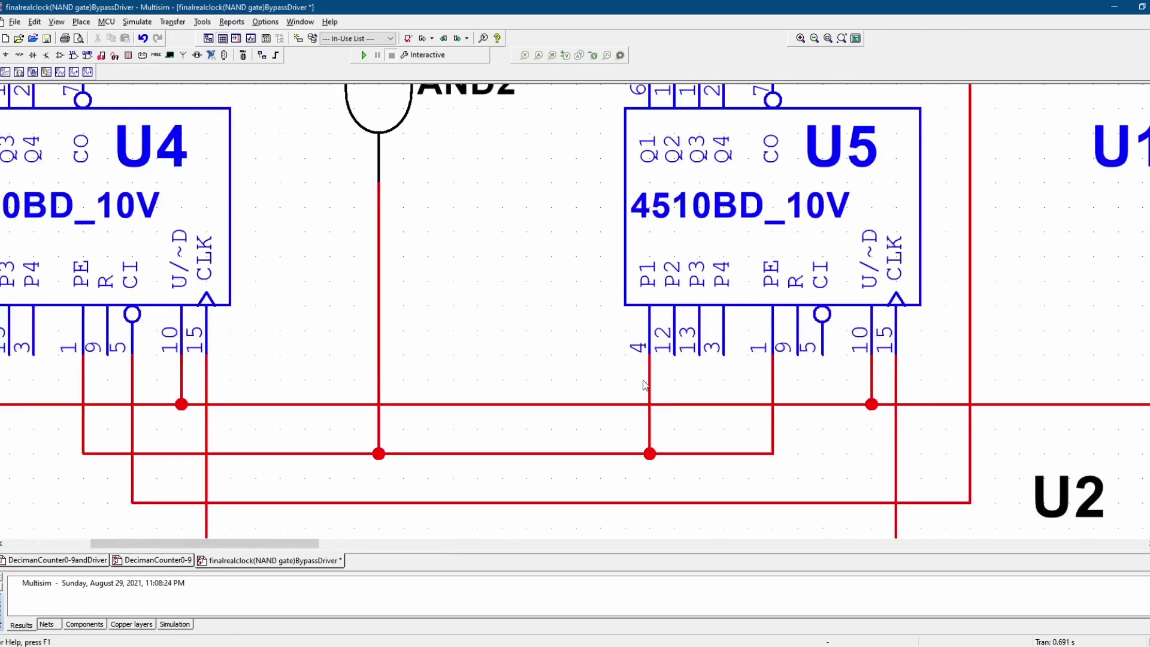
pyautogui.click(650, 396)
pyautogui.click(701, 392)
pyautogui.click(649, 383)
pyautogui.click(665, 390)
pyautogui.scroll(-2, 1022, 286)
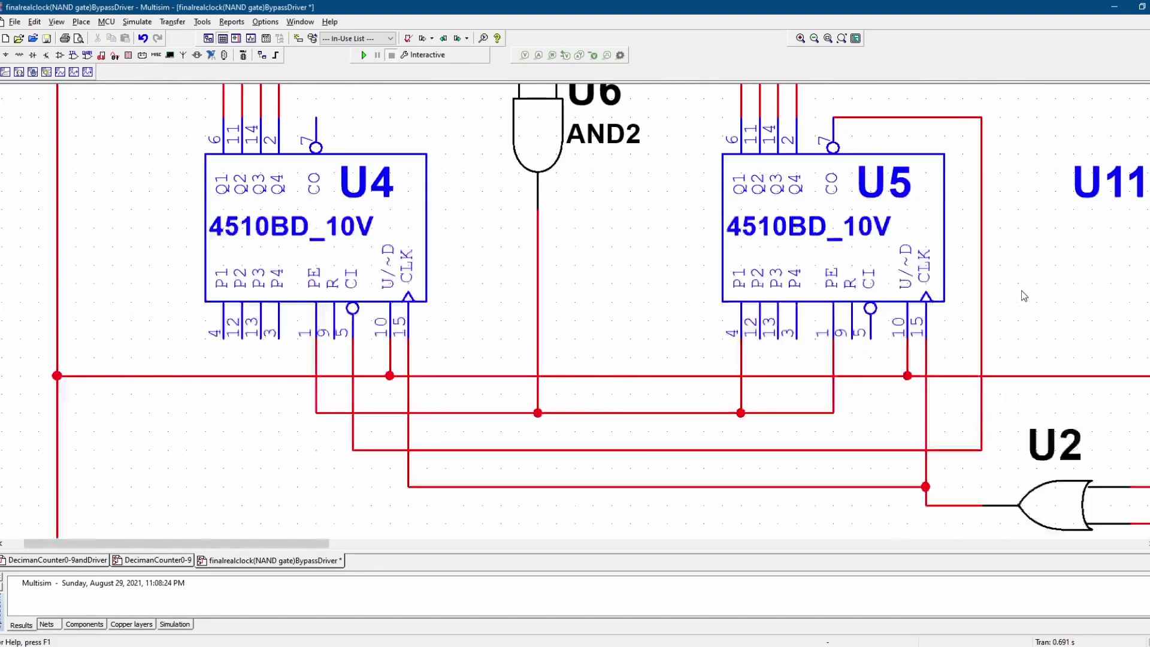
# - Relate the tens and units hours displays to the wire on the P1 input of counter U5
pyautogui.scroll(3, 755, 311)
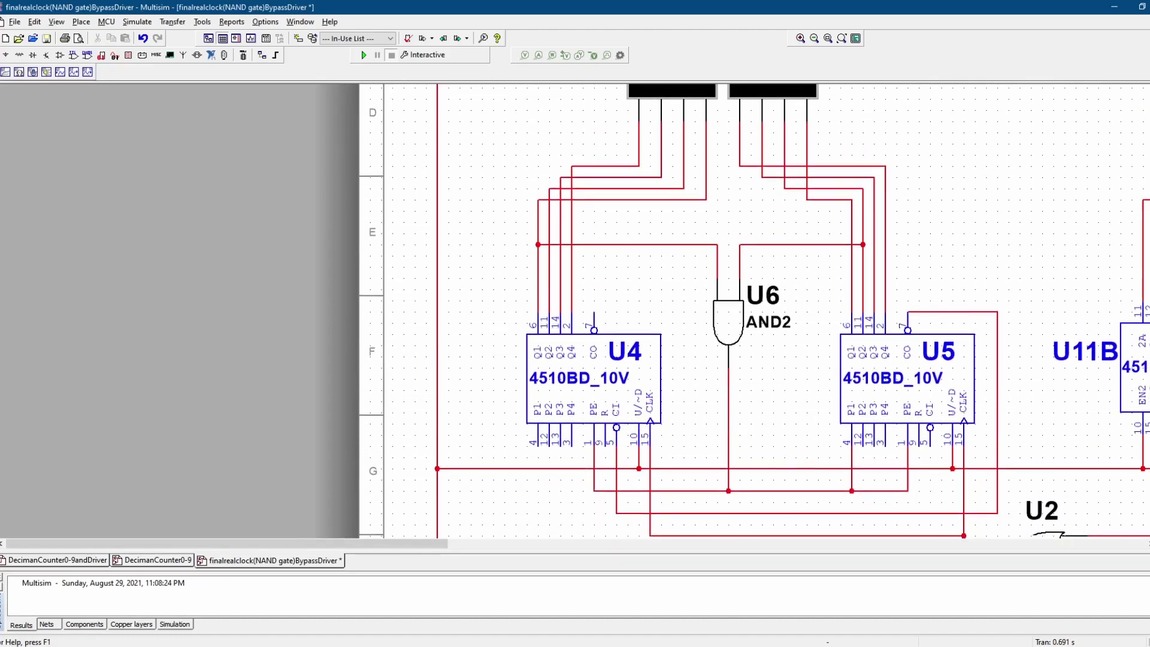
pyautogui.scroll(4, 1000, 245)
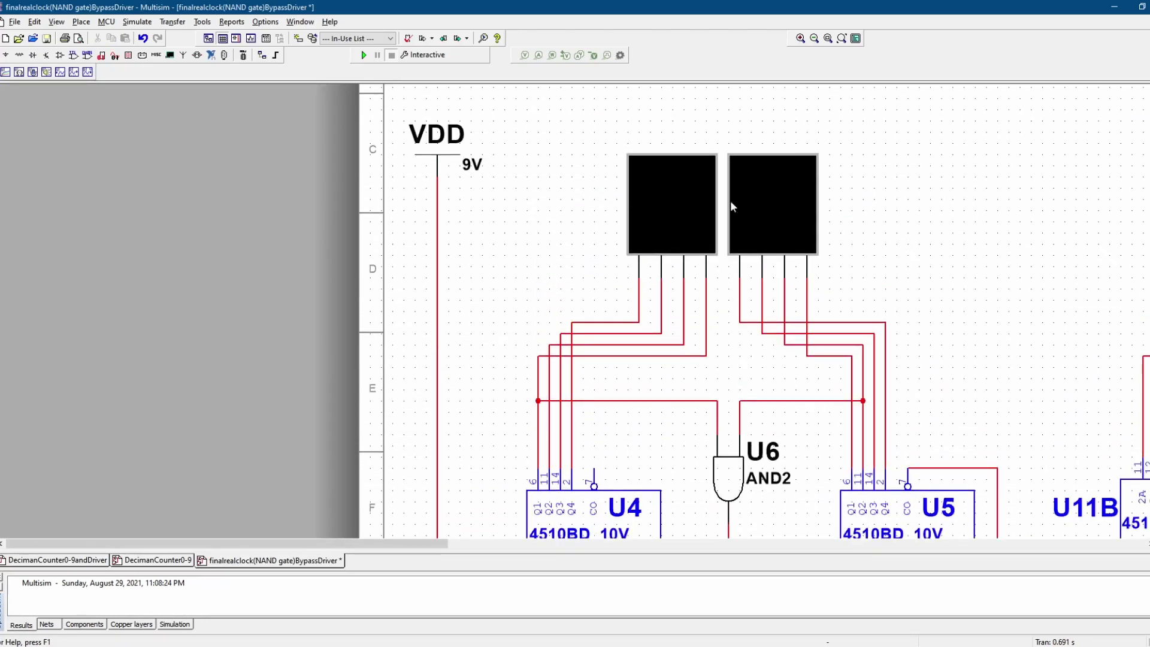
pyautogui.click(675, 200)
pyautogui.click(798, 215)
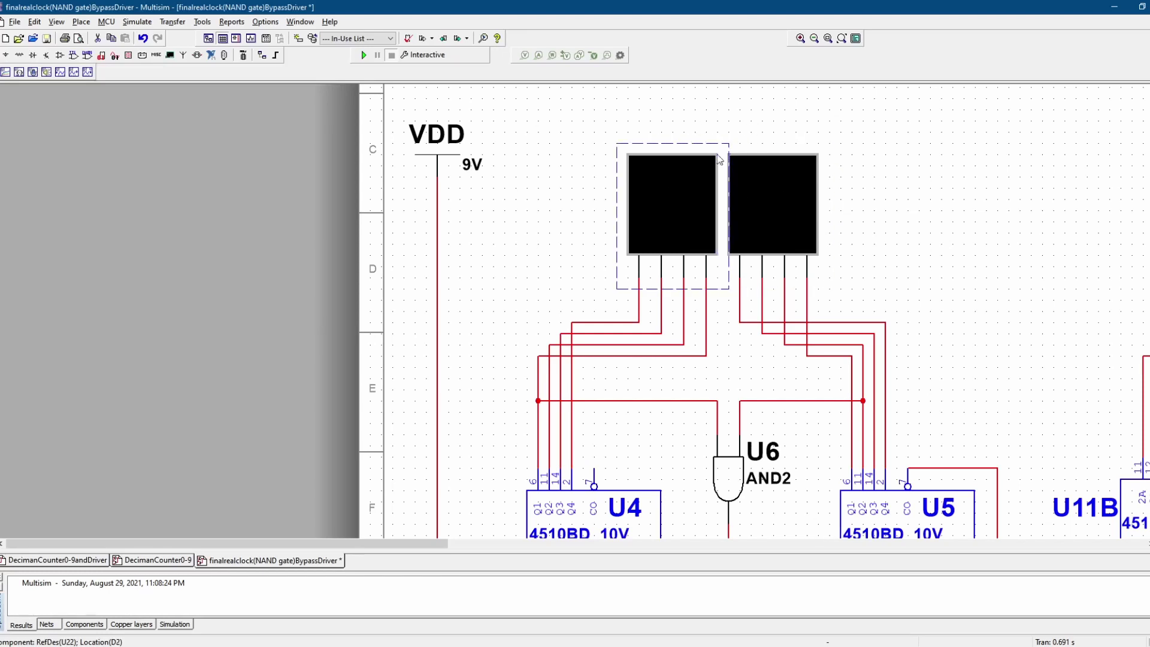
pyautogui.scroll(-3, 773, 204)
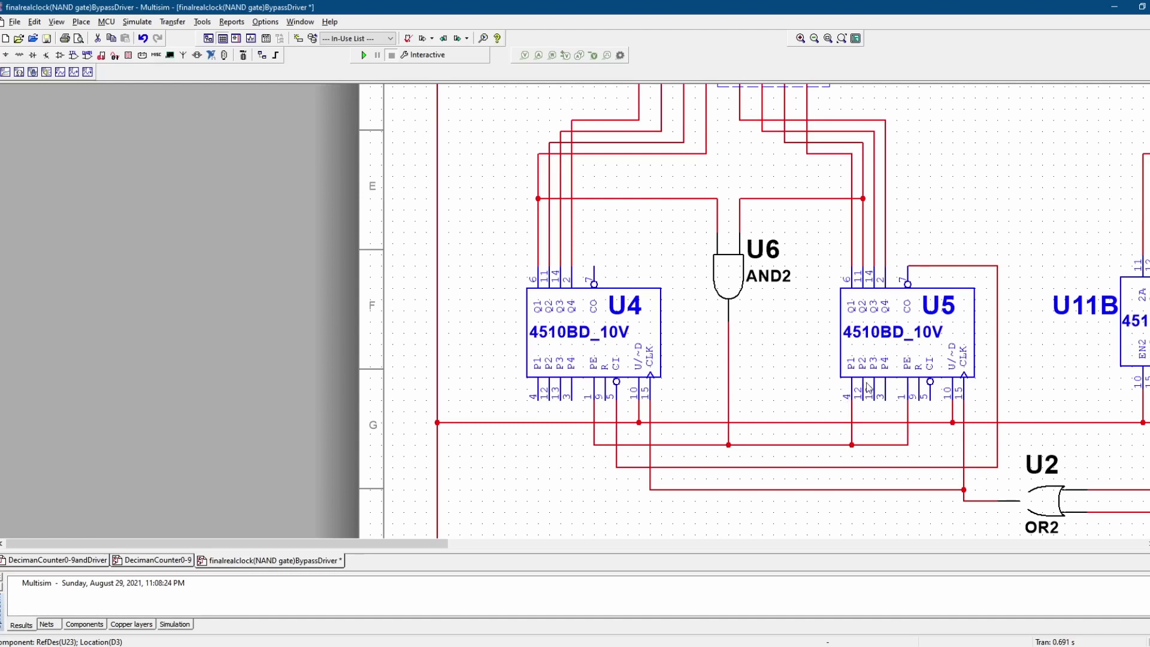
pyautogui.click(851, 420)
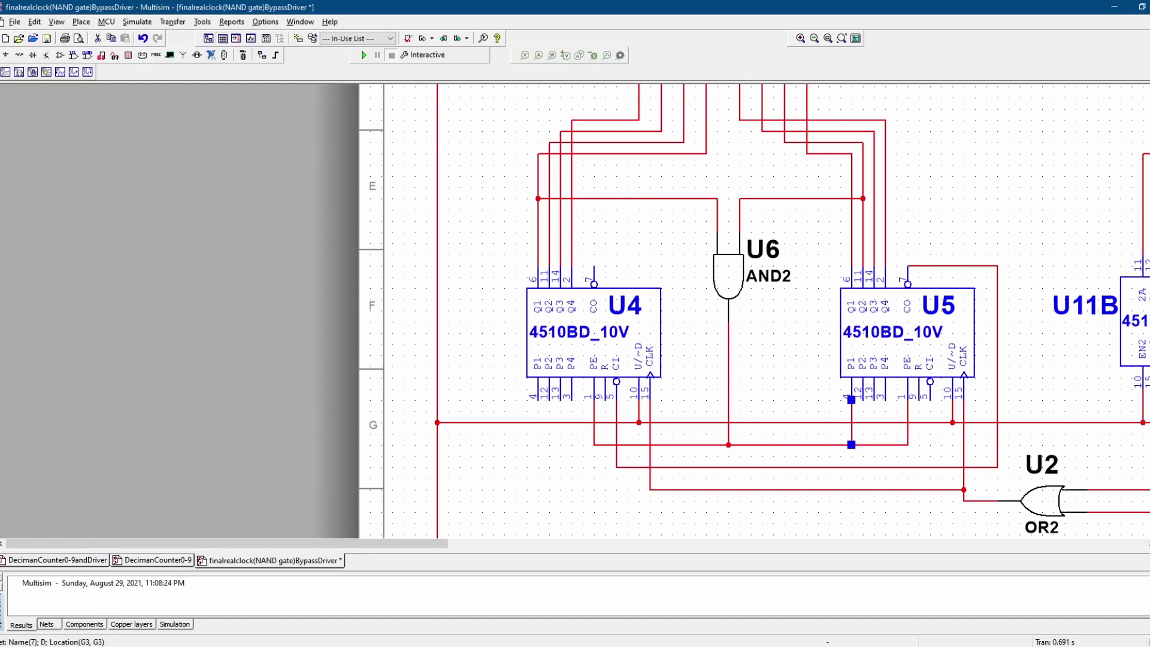
# - Trace the wire from DIP switch S2 to the lower input of OR gate U1
pyautogui.hscroll(10, 575, 311)
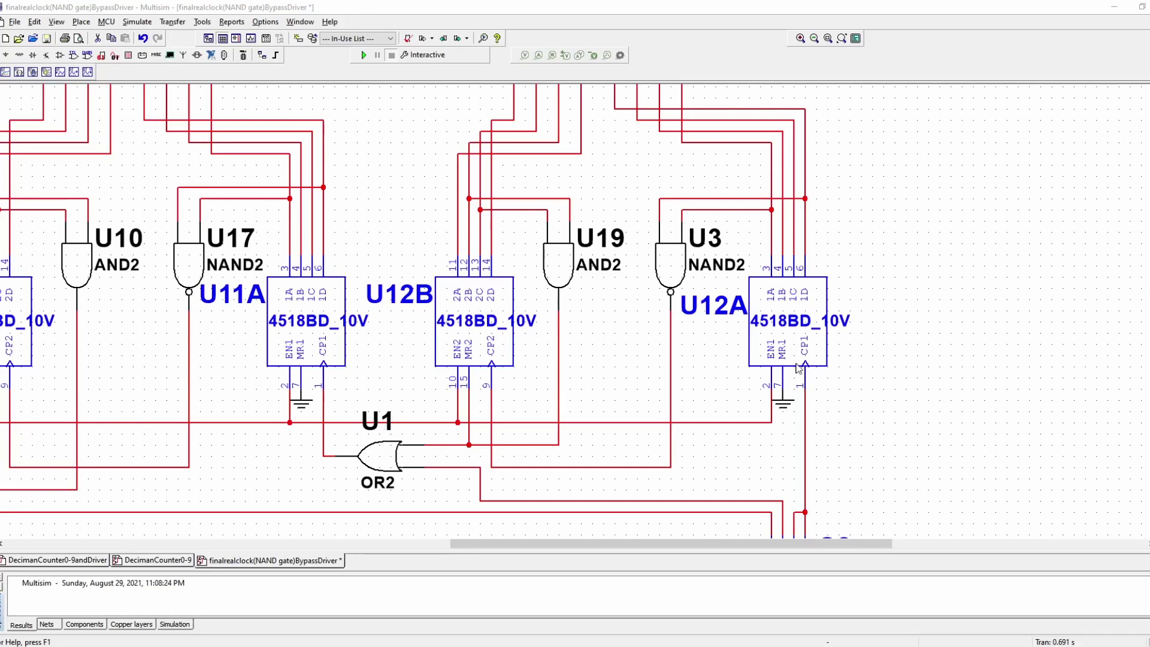
pyautogui.scroll(-3, 575, 311)
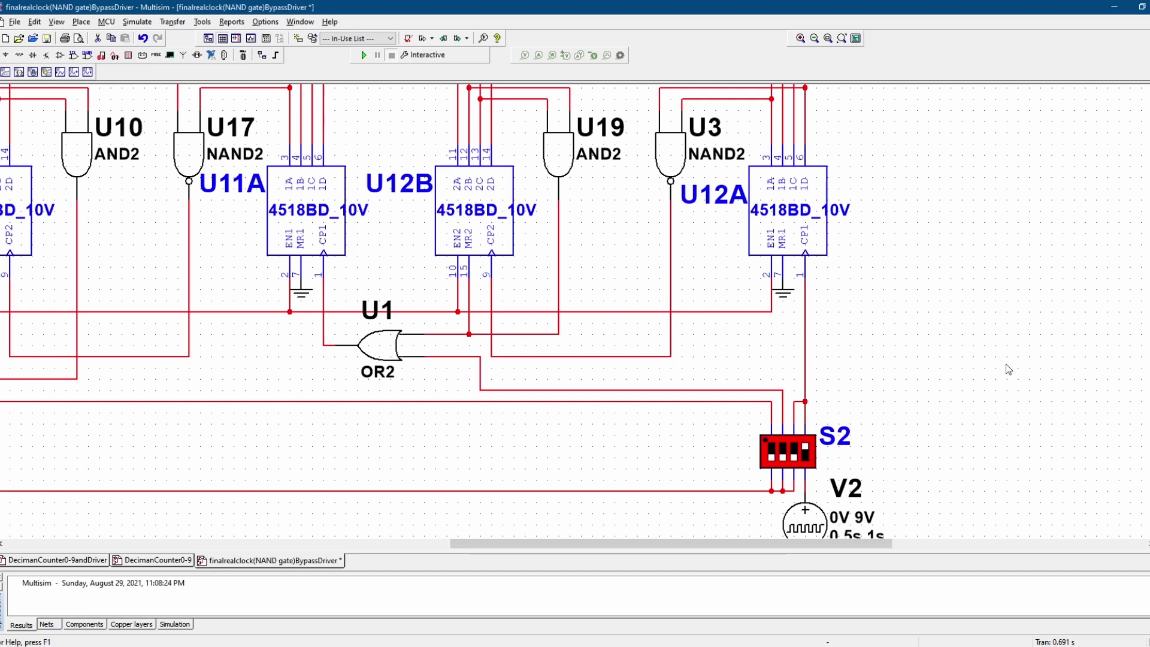
pyautogui.moveTo(870, 542); pyautogui.dragTo(738, 543)
pyautogui.scroll(-1, 858, 462)
pyautogui.scroll(-1, 858, 462)
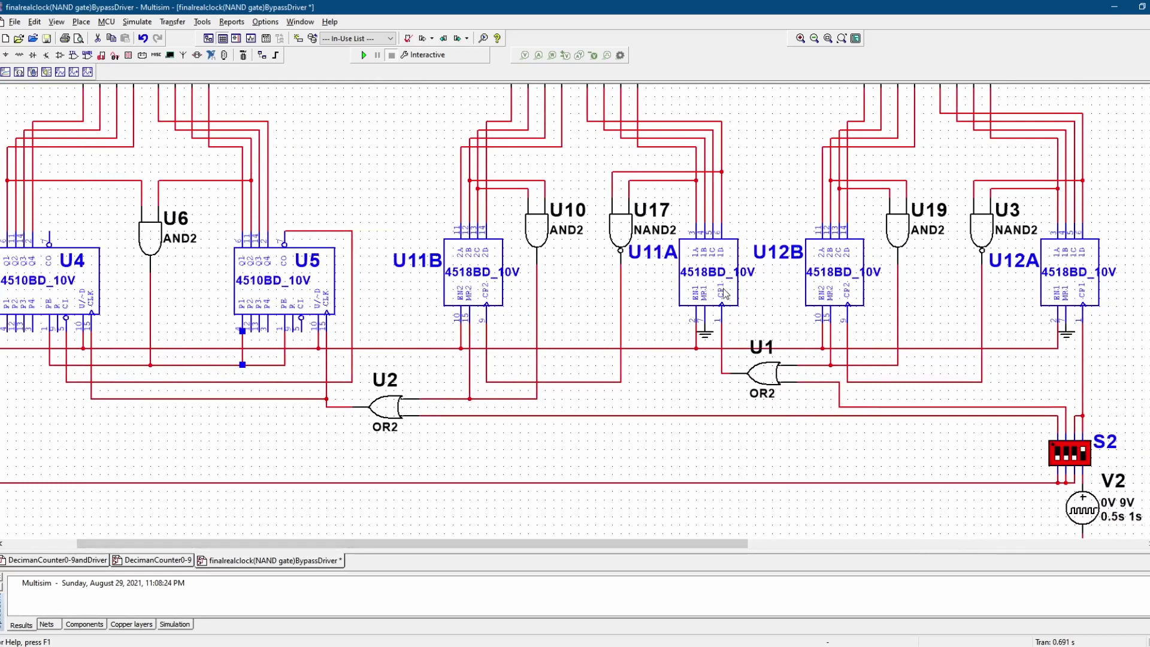
pyautogui.moveTo(726, 542); pyautogui.dragTo(776, 547)
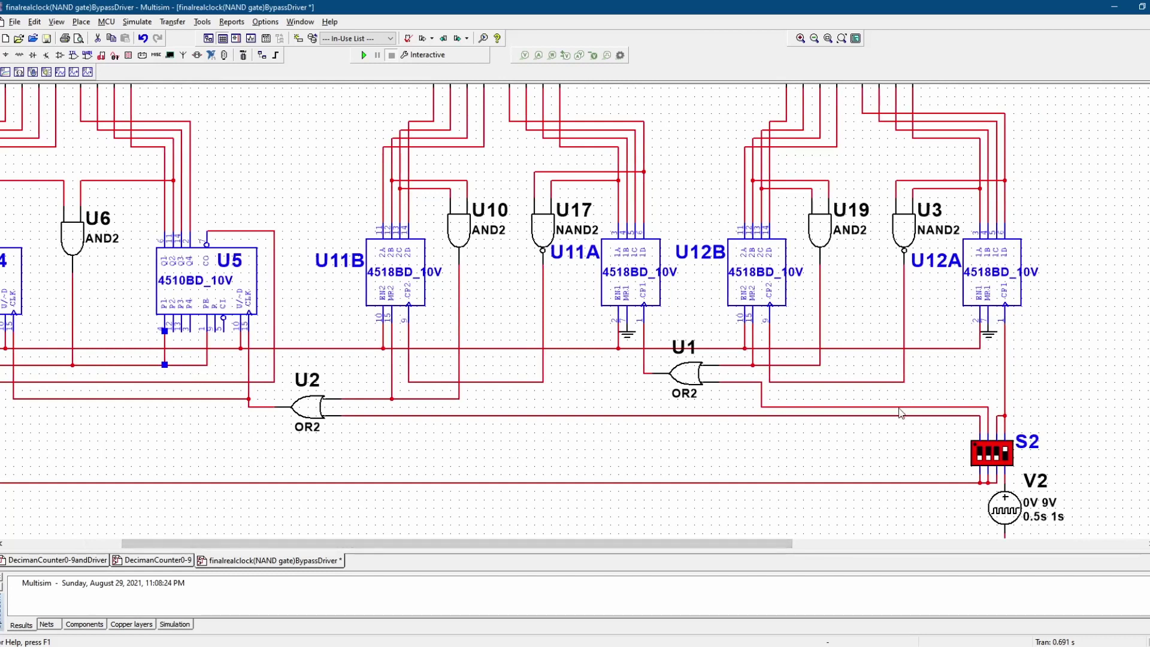
pyautogui.click(990, 456)
pyautogui.click(760, 394)
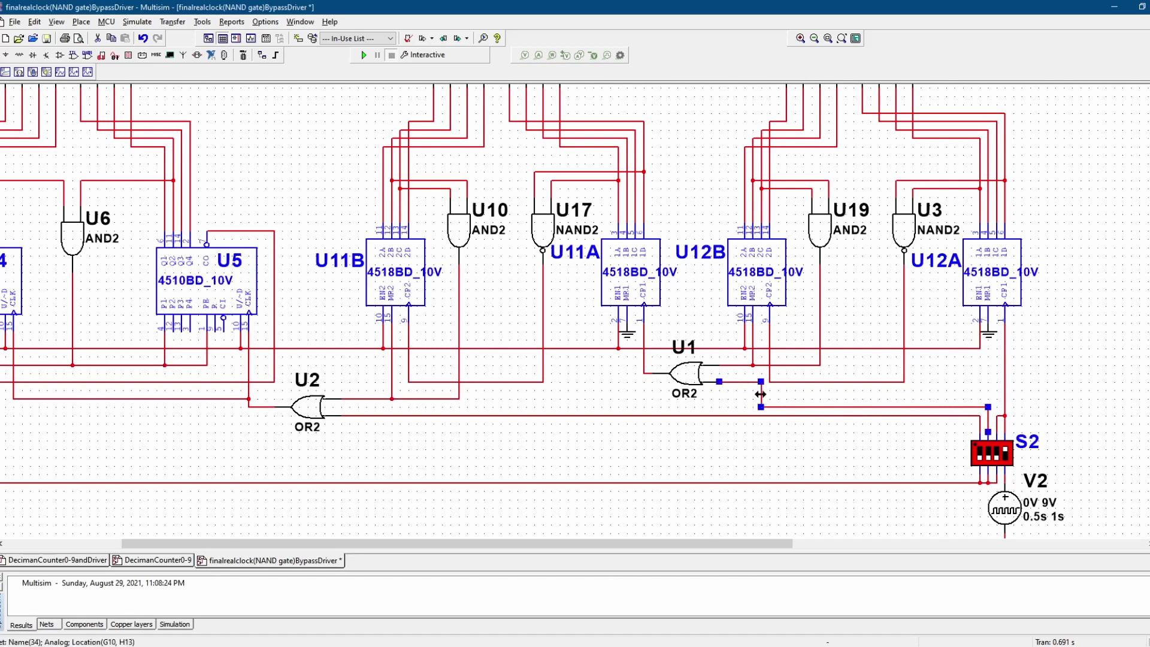
pyautogui.click(689, 376)
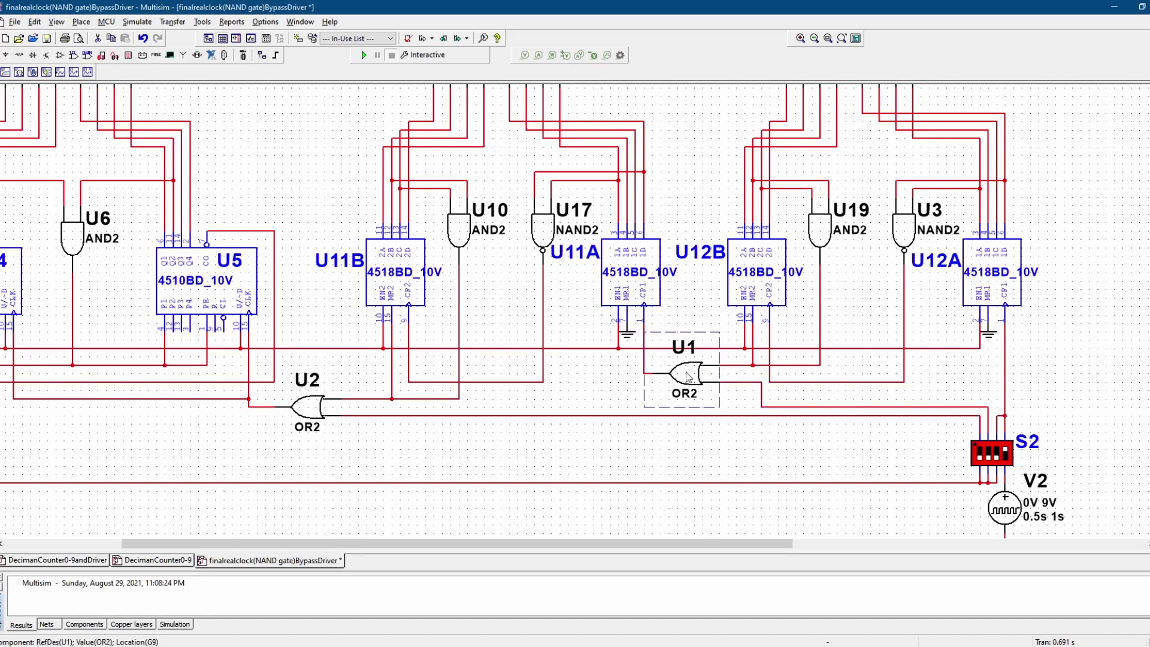
# - Follow the output of OR gate U1 to the clock input of counter U11A and up to the minutes displays
pyautogui.click(623, 379)
pyautogui.scroll(1, 658, 331)
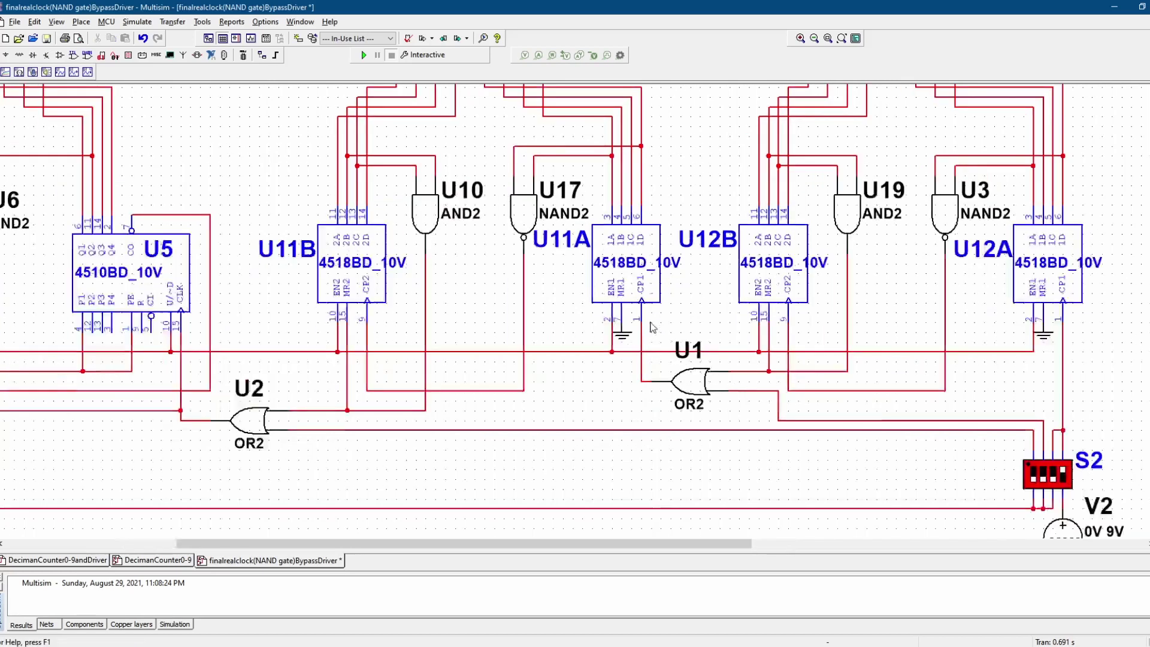
pyautogui.click(637, 284)
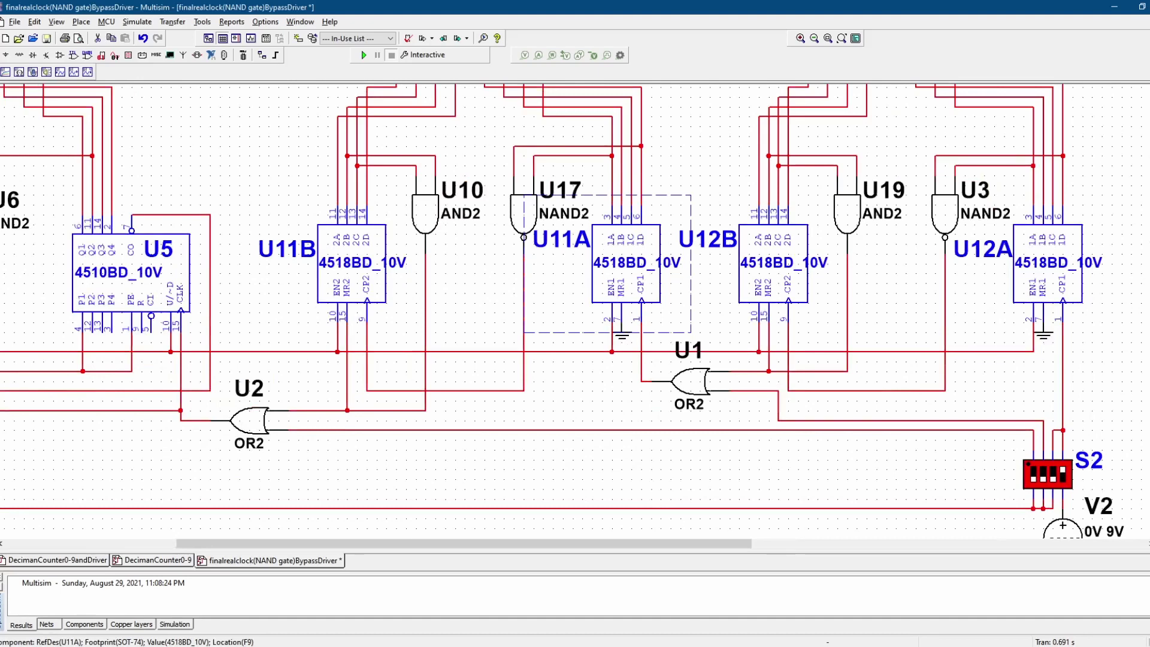
pyautogui.scroll(5, 575, 311)
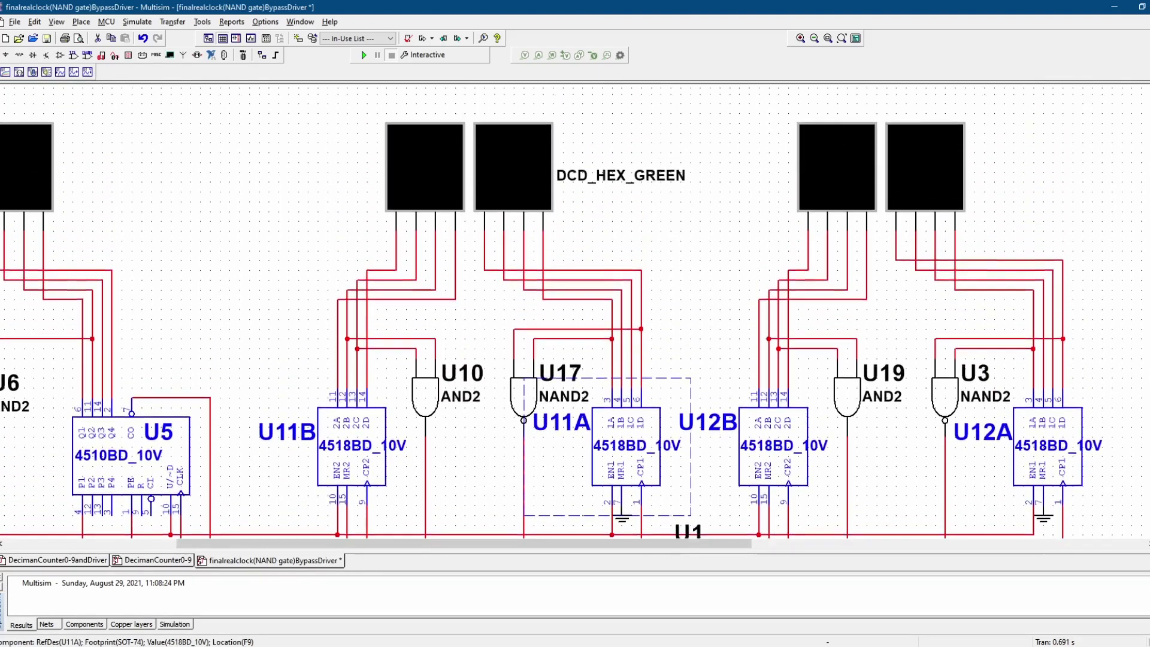
pyautogui.scroll(1, 575, 312)
pyautogui.click(680, 255)
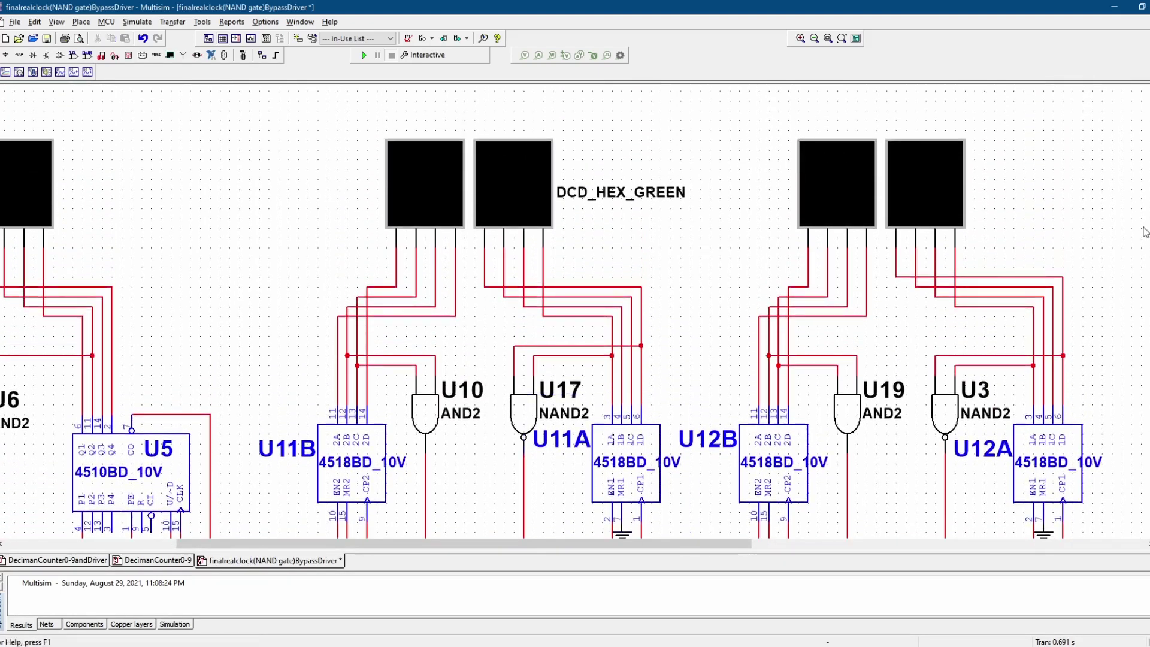
# - Trace the wire from DIP switch S2 to the lower input of OR gate U2
pyautogui.scroll(-8, 575, 311)
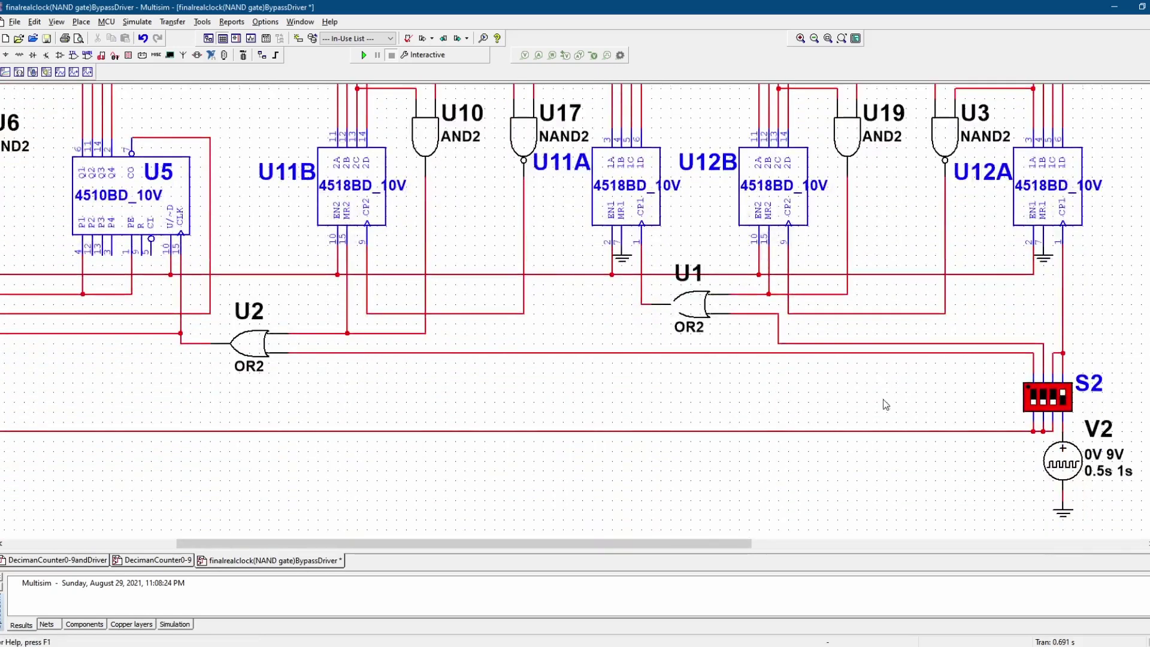
pyautogui.scroll(1, 766, 359)
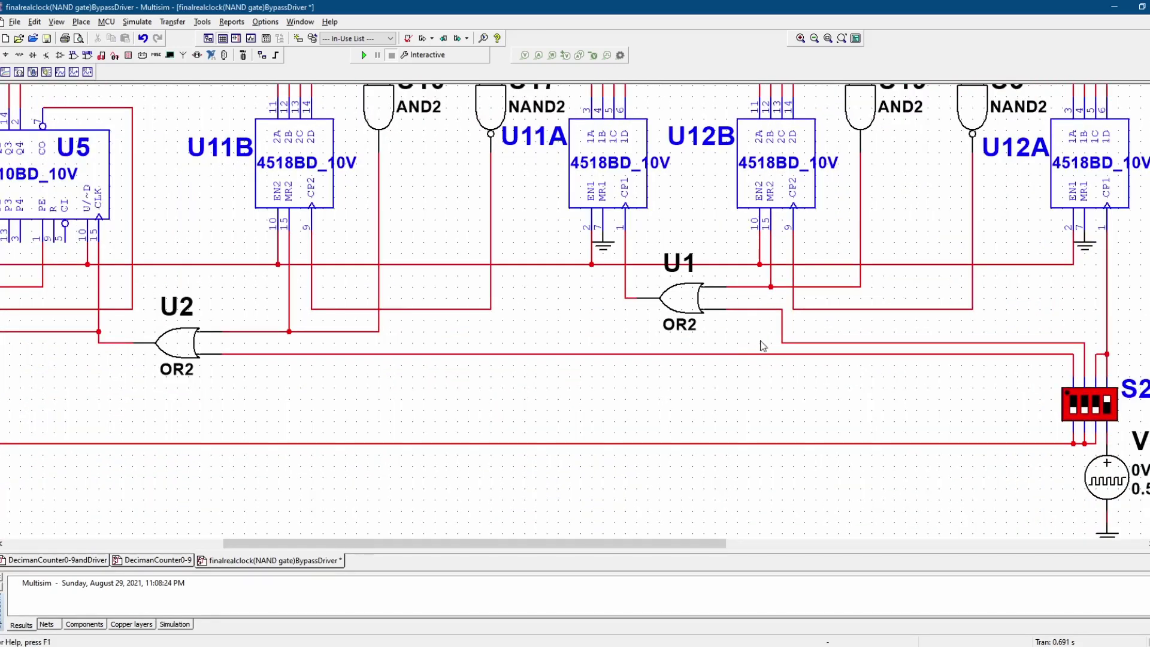
pyautogui.scroll(-1, 752, 383)
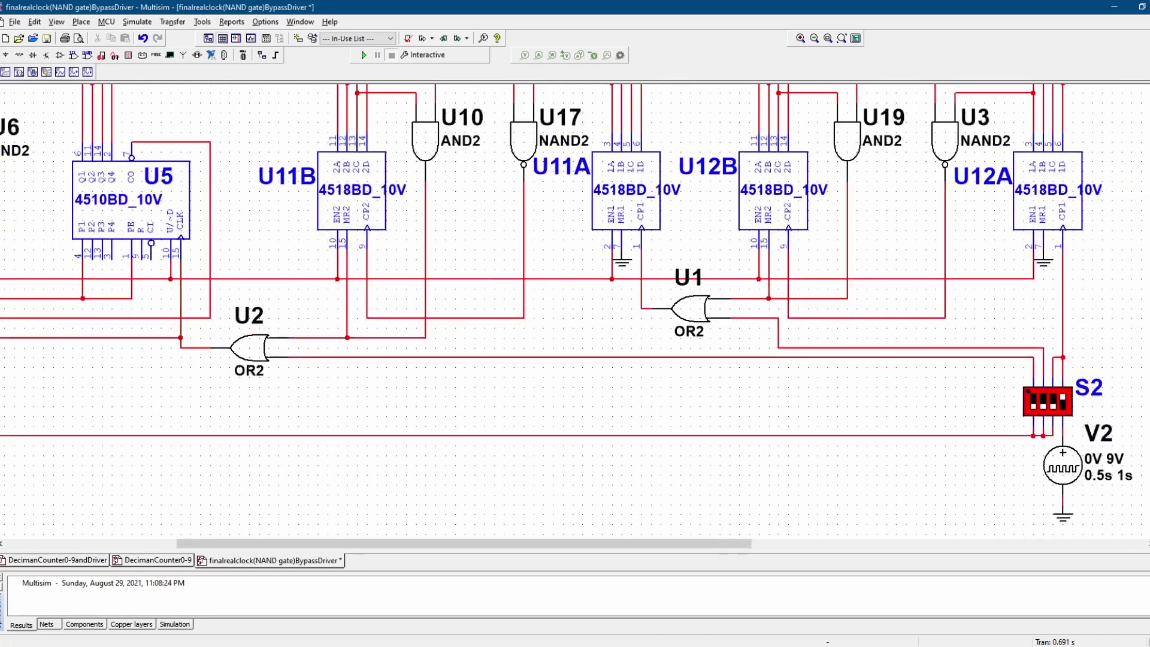
pyautogui.moveTo(720, 544); pyautogui.dragTo(693, 545)
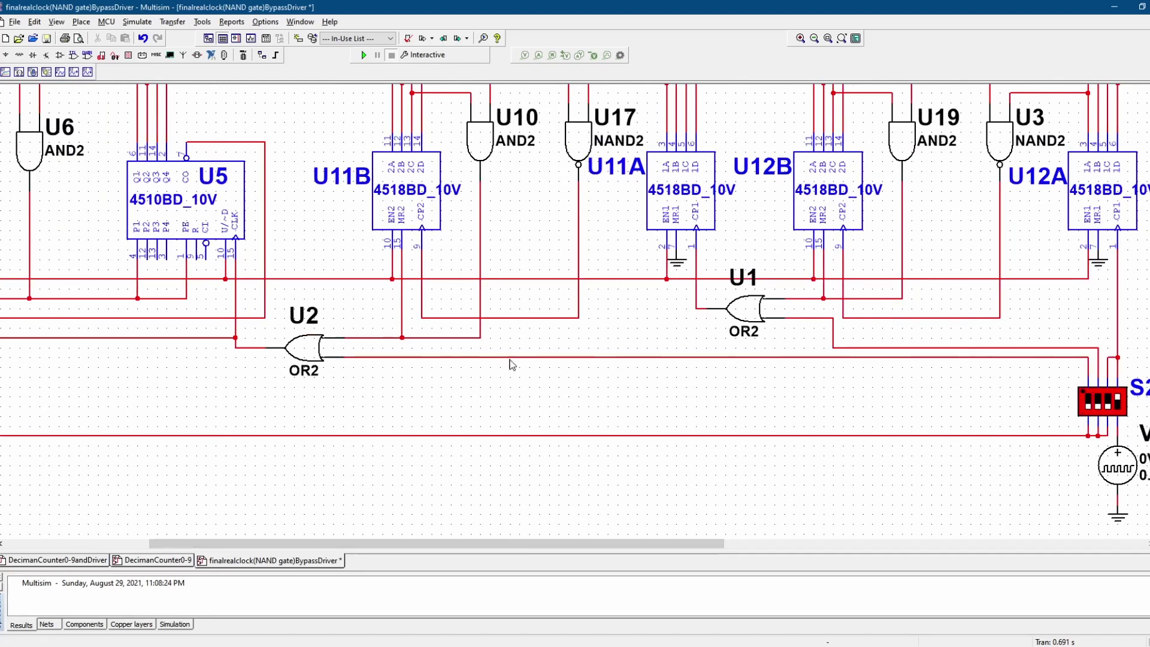
pyautogui.click(312, 353)
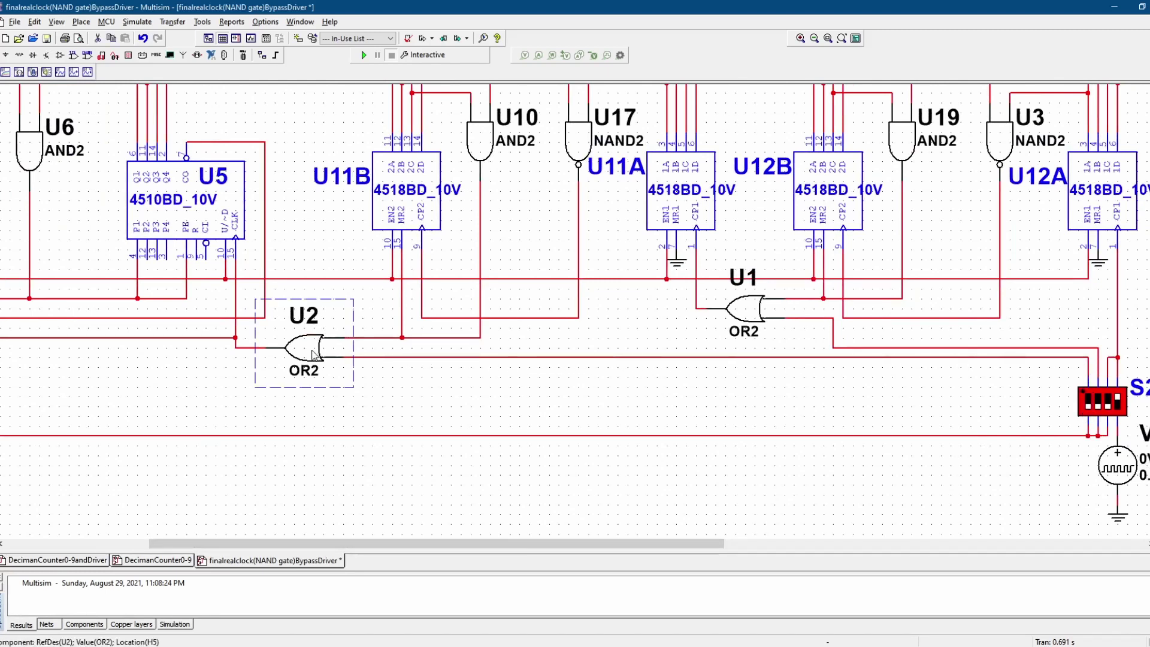
pyautogui.click(497, 357)
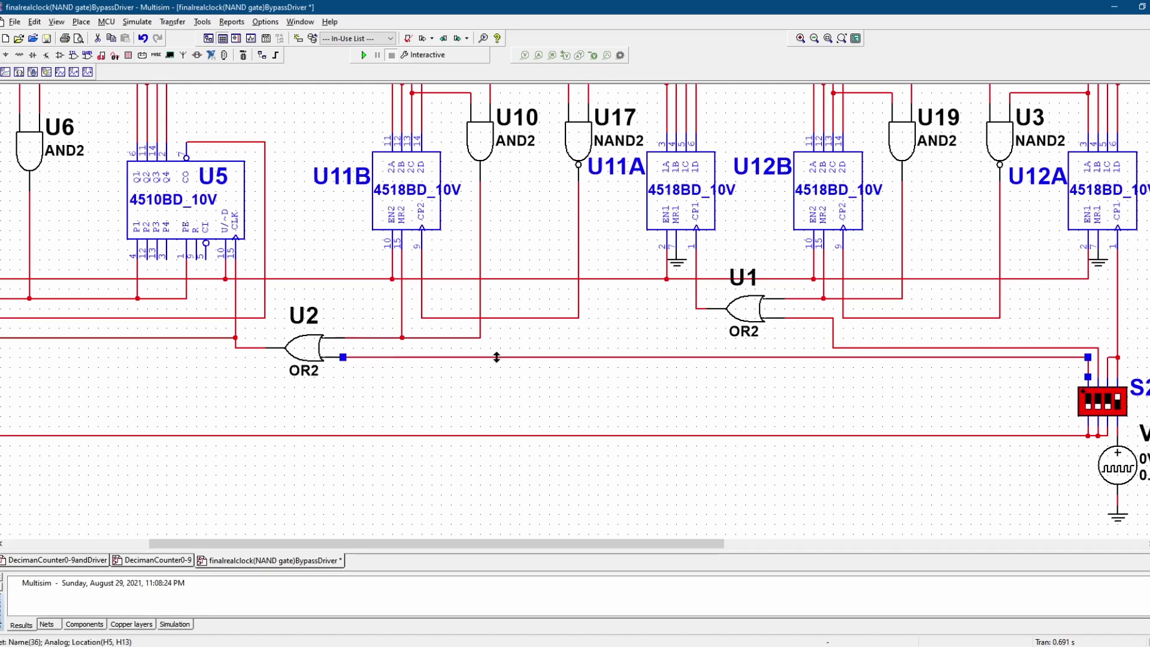
pyautogui.click(312, 354)
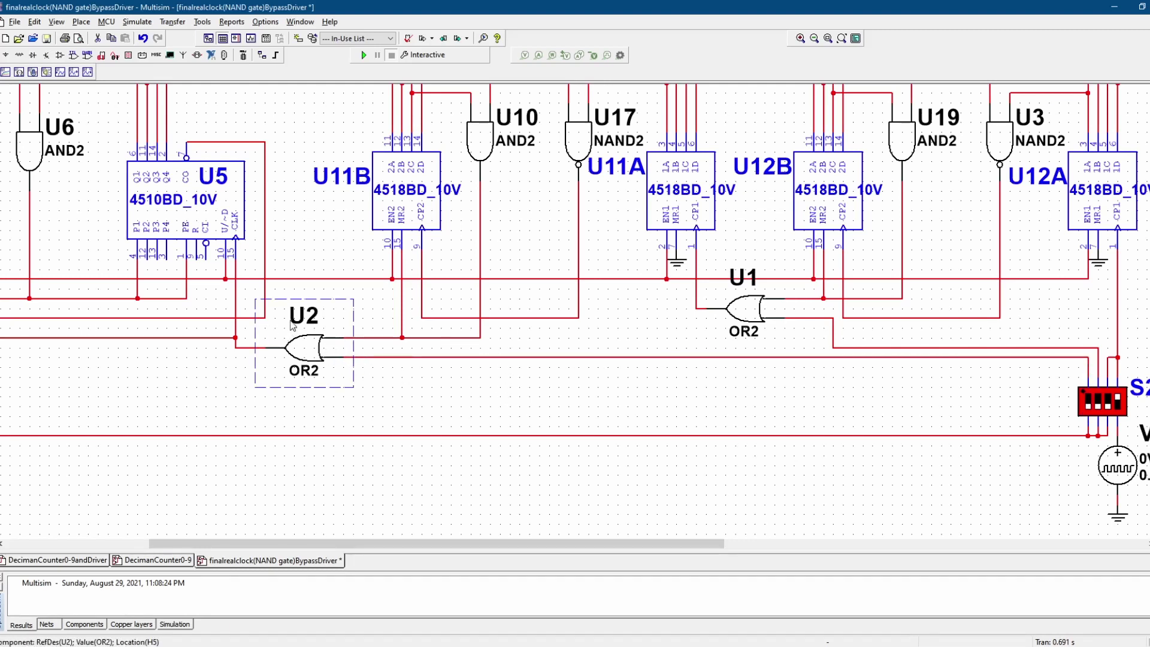
# - Follow the output of OR gate U2 to the clock input of counter U5 and up to the hours displays
pyautogui.scroll(1, 292, 338)
pyautogui.click(226, 207)
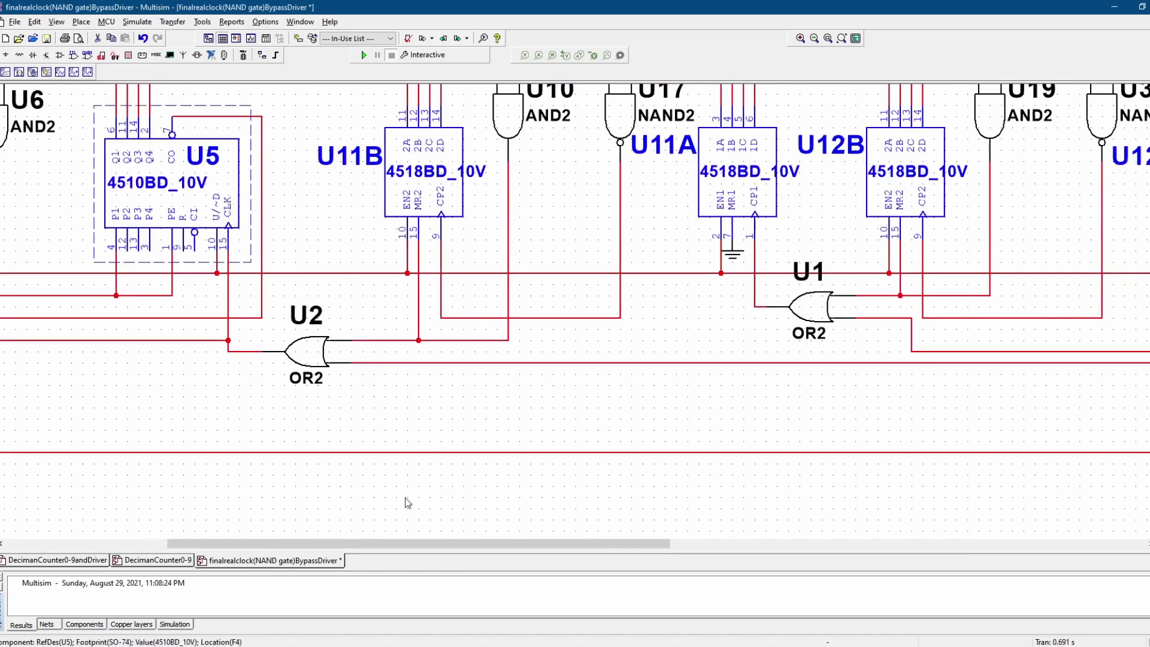
pyautogui.moveTo(407, 546); pyautogui.dragTo(292, 546)
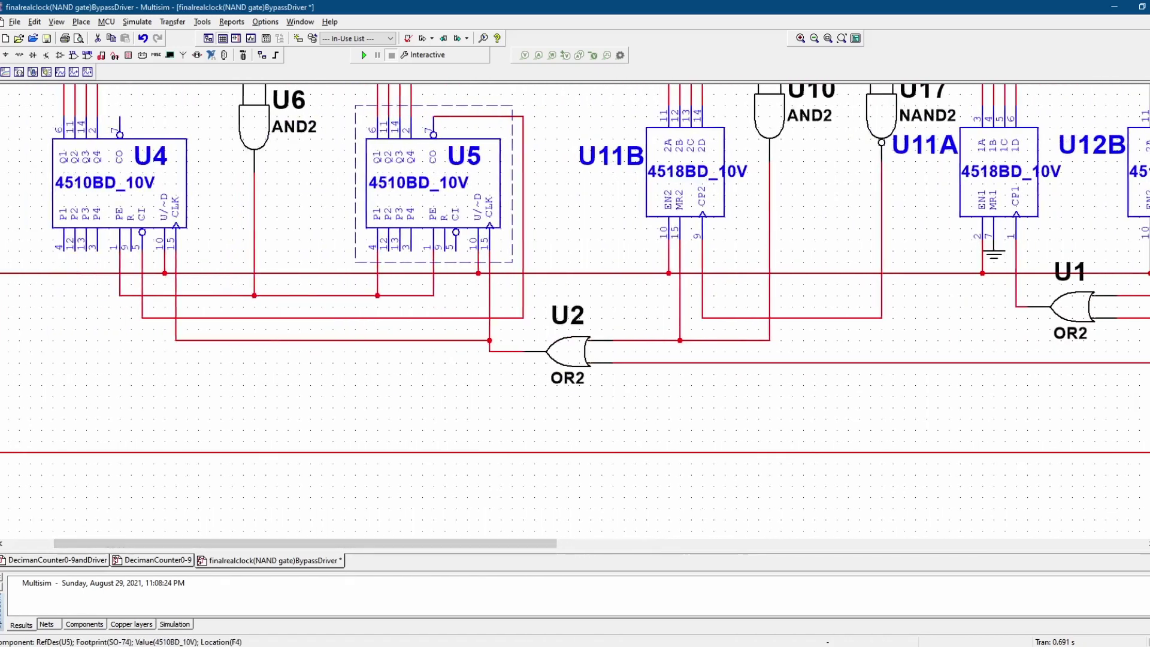
pyautogui.scroll(3, 575, 312)
pyautogui.scroll(1, 521, 252)
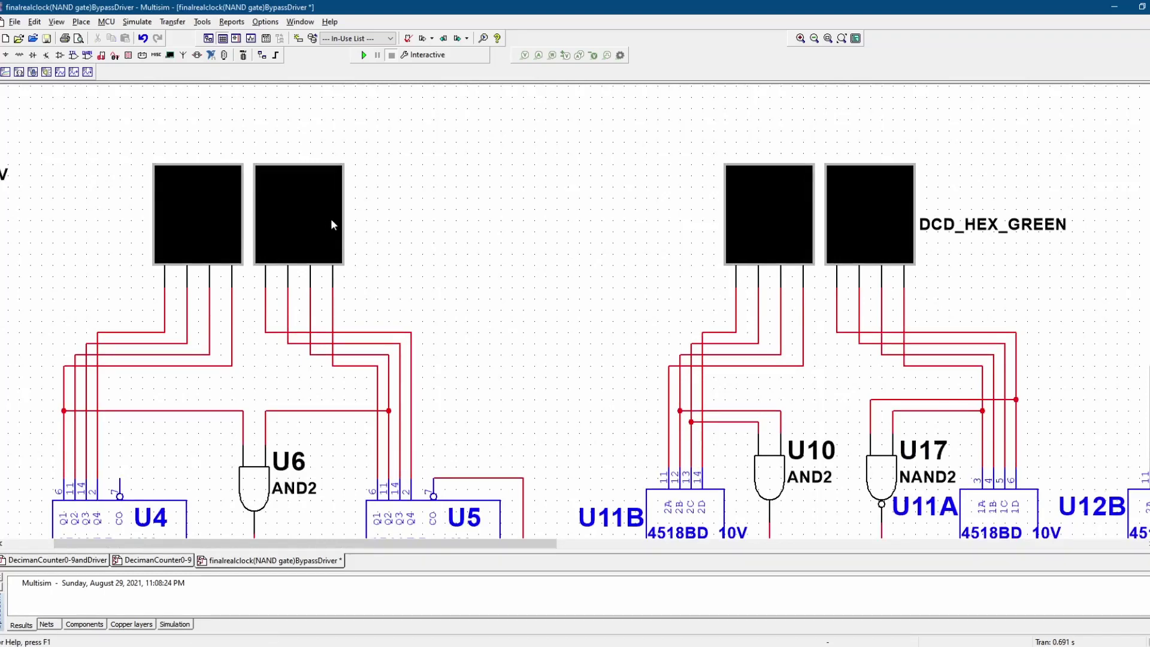
# - Review how OR gates U2 and U1 combine the counter carry lines with the manual lines from switch S2
pyautogui.moveTo(560, 541); pyautogui.dragTo(621, 541)
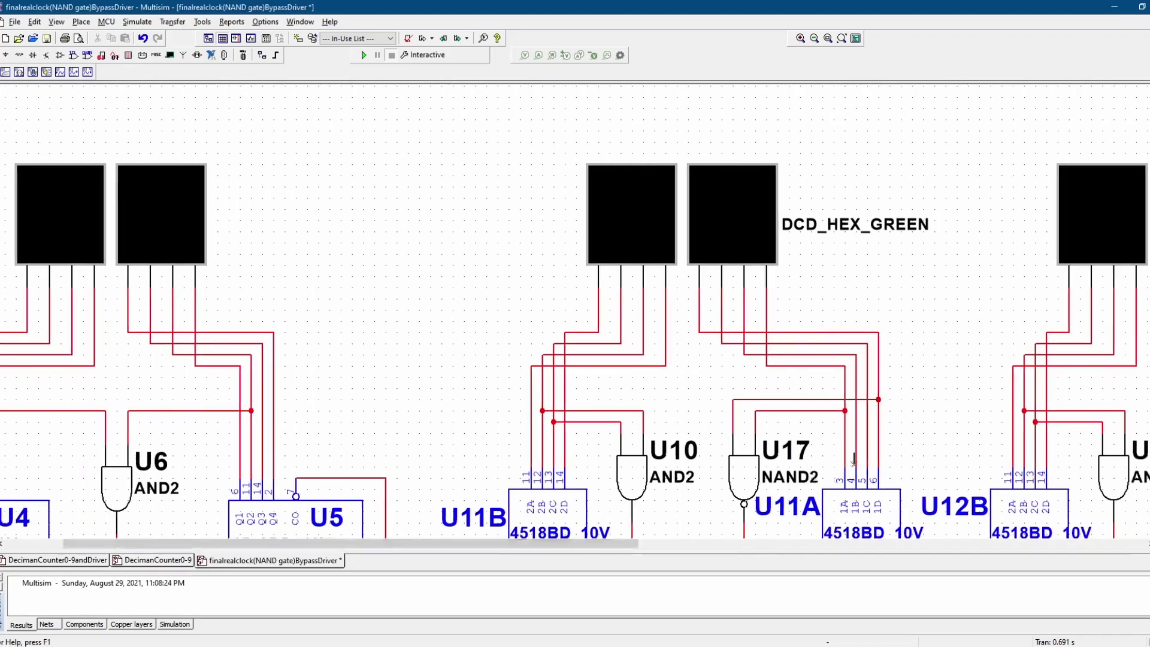
pyautogui.scroll(-1, 621, 541)
pyautogui.scroll(-8, 602, 263)
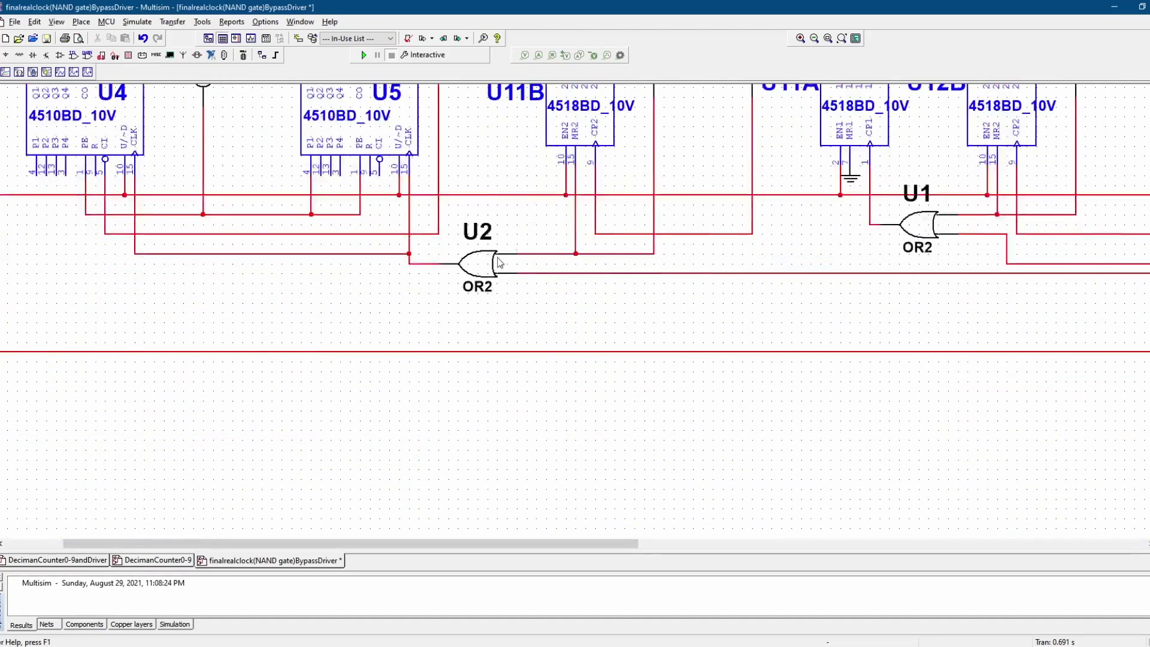
pyautogui.click(488, 267)
pyautogui.moveTo(476, 548); pyautogui.dragTo(626, 548)
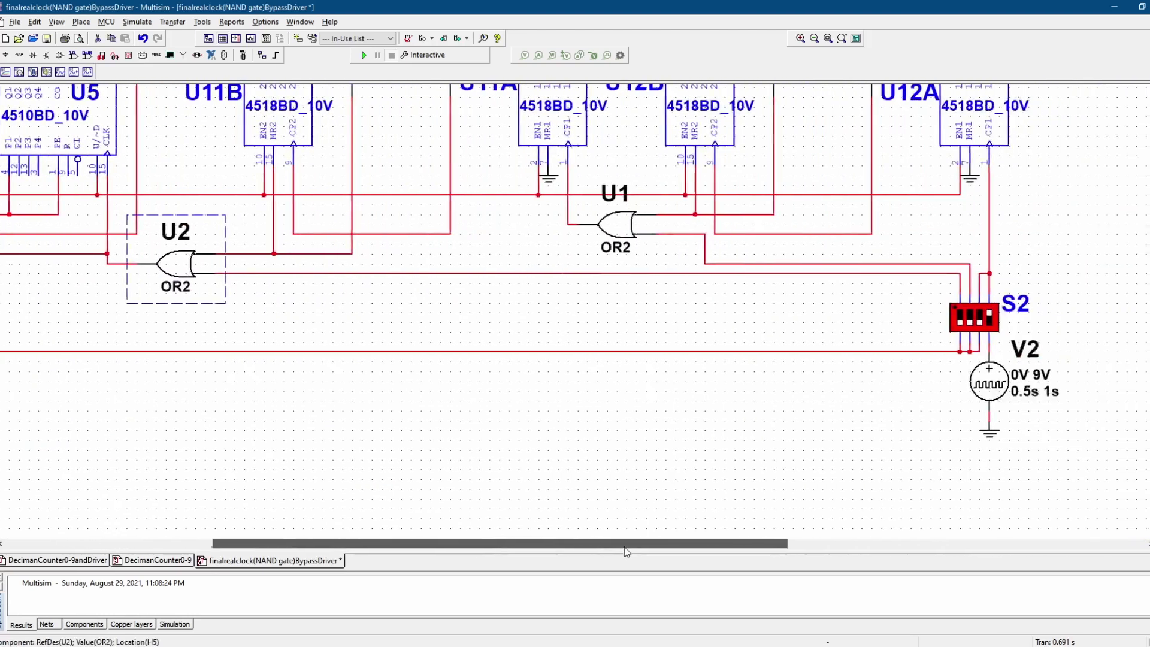
pyautogui.click(612, 242)
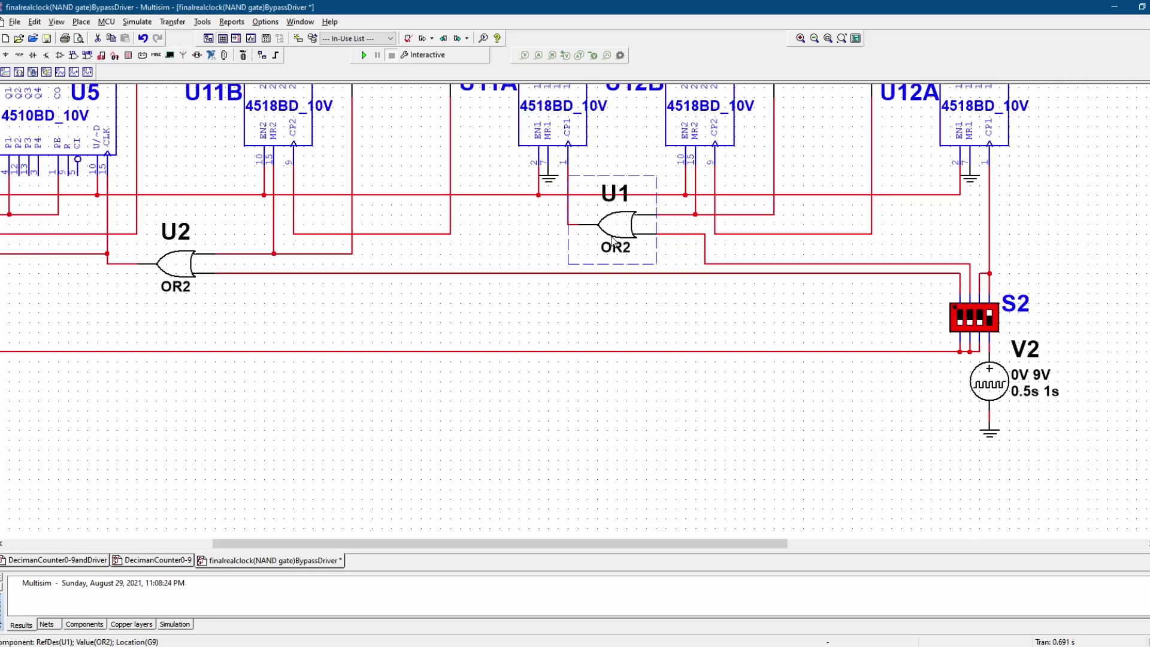
pyautogui.moveTo(769, 542); pyautogui.dragTo(744, 543)
pyautogui.scroll(3, 1027, 300)
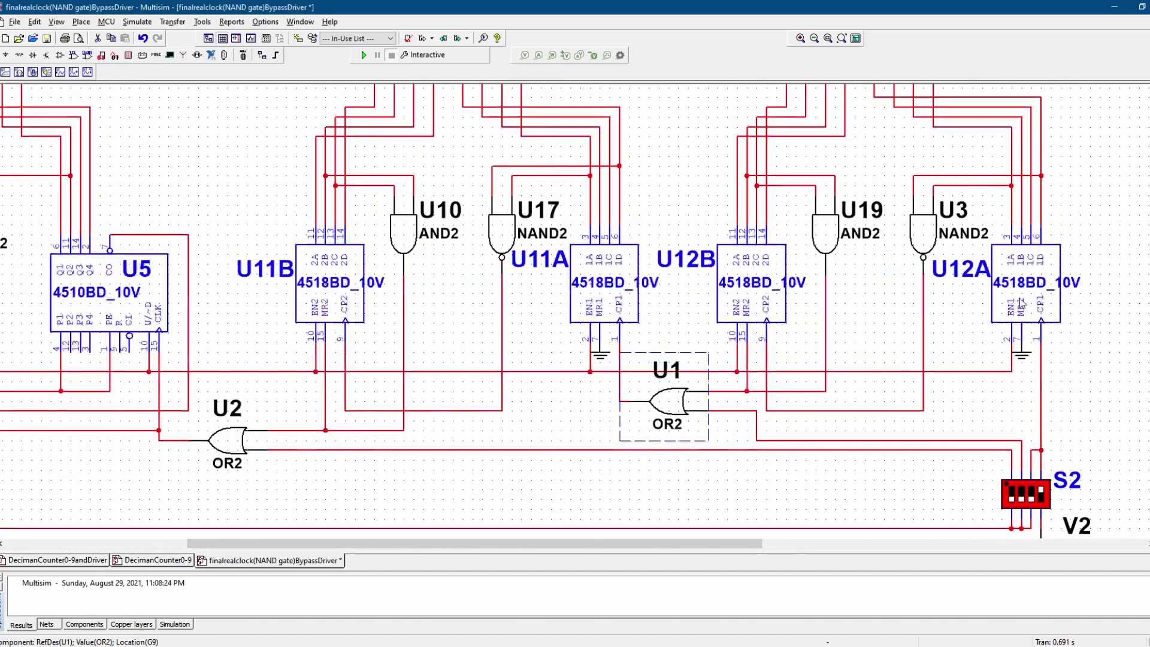
pyautogui.scroll(-1, 1024, 301)
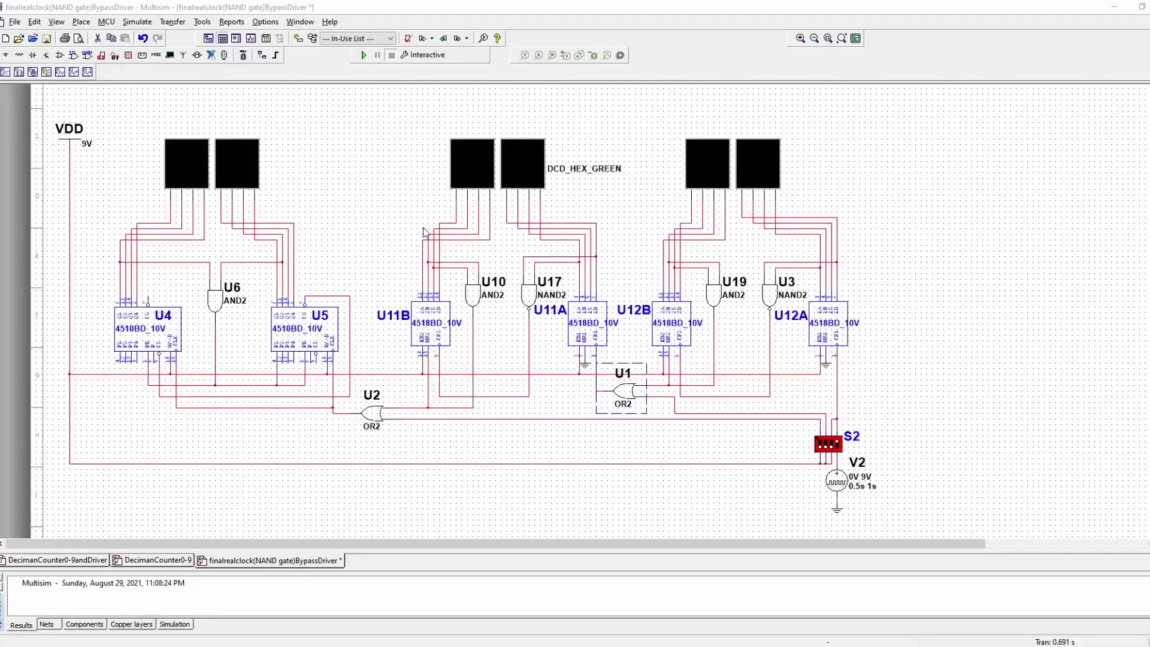
# - Run the interactive simulation and examine the hours, minutes and seconds displays together with switch S2
pyautogui.click(363, 56)
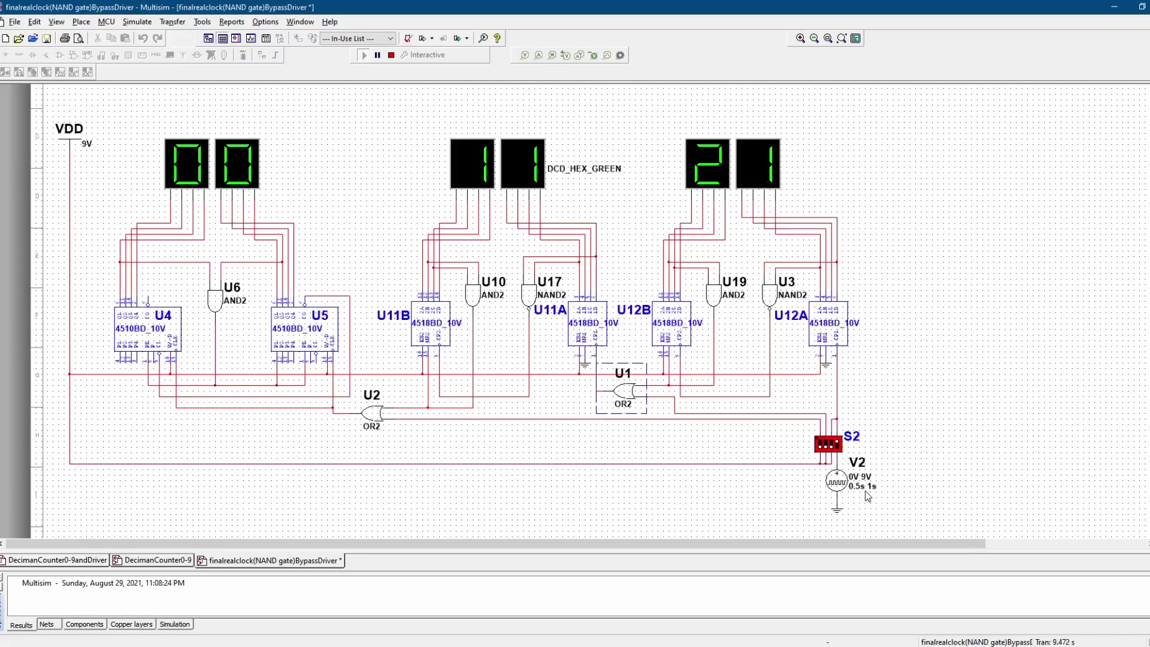
pyautogui.scroll(1, 864, 497)
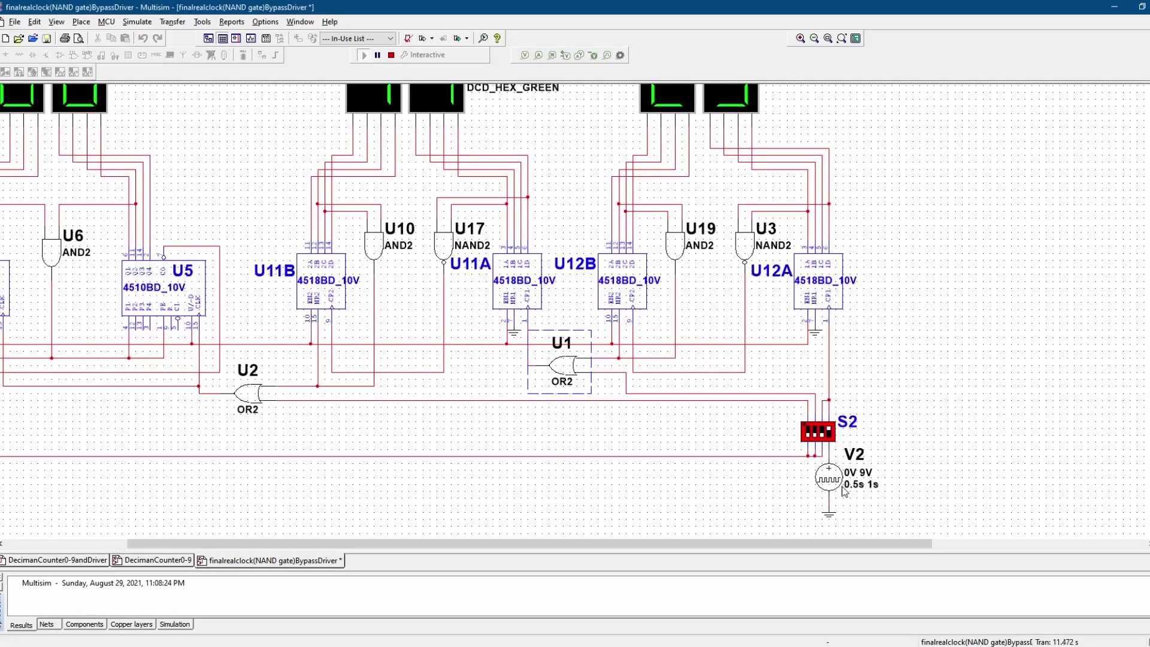
pyautogui.hscroll(-3, 814, 542)
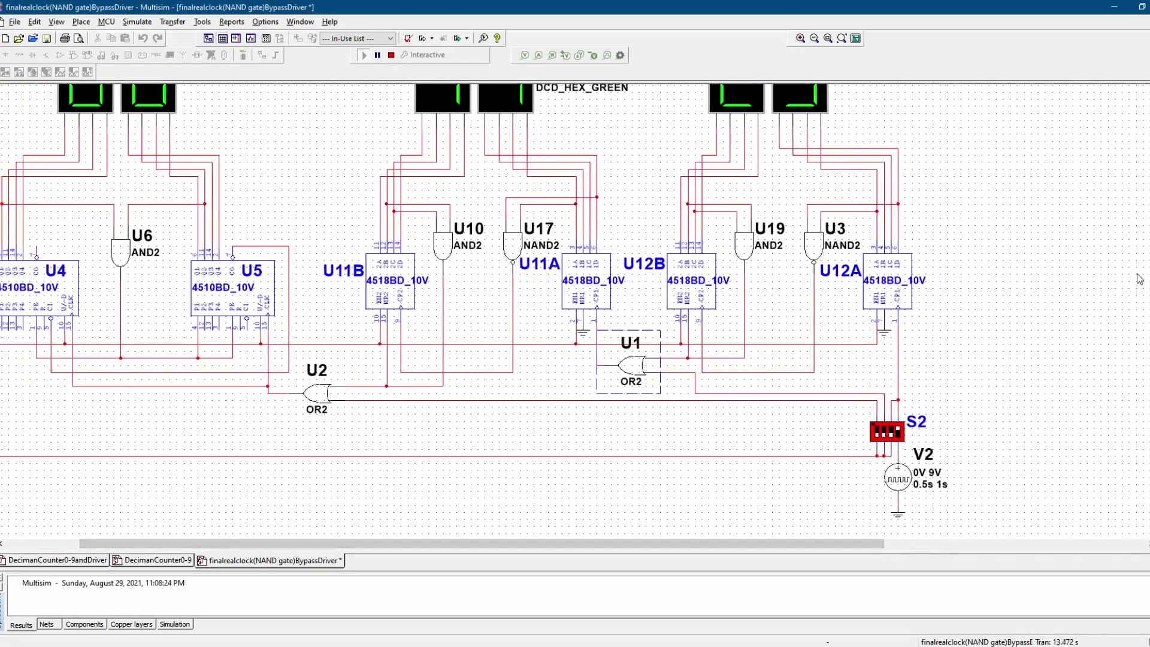
pyautogui.scroll(1, 863, 534)
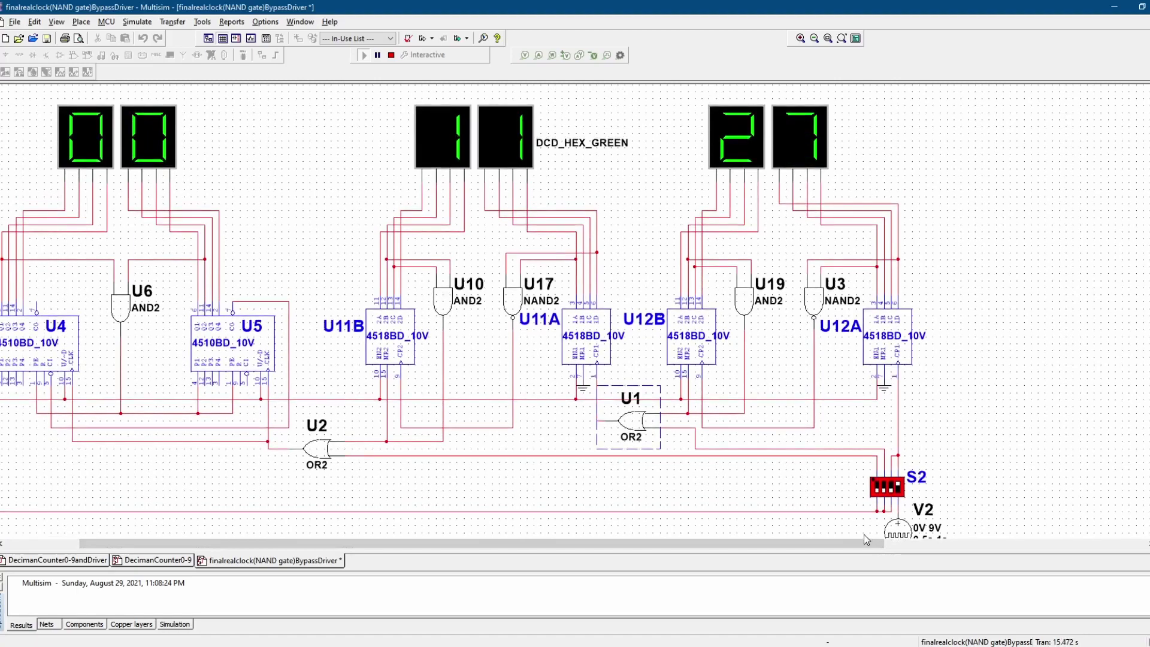
pyautogui.moveTo(862, 542); pyautogui.dragTo(797, 540)
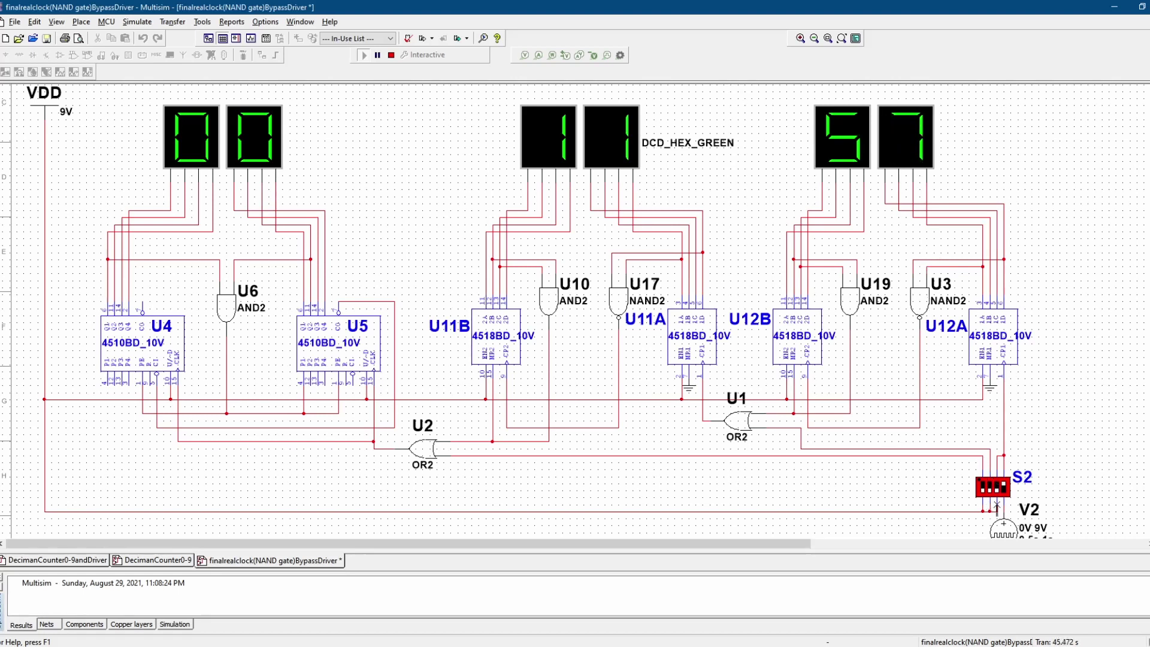
# - Toggle the first switch of DIP switch S2 during the simulation to advance the hours by hand
pyautogui.click(982, 486)
pyautogui.click(982, 487)
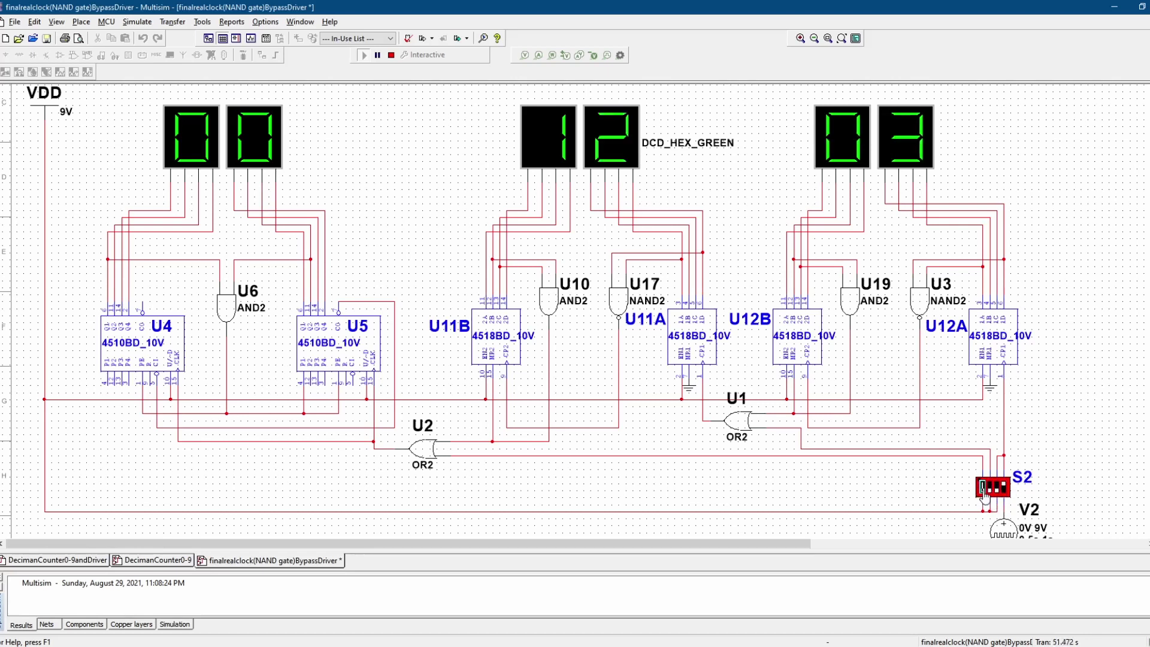
pyautogui.click(983, 487)
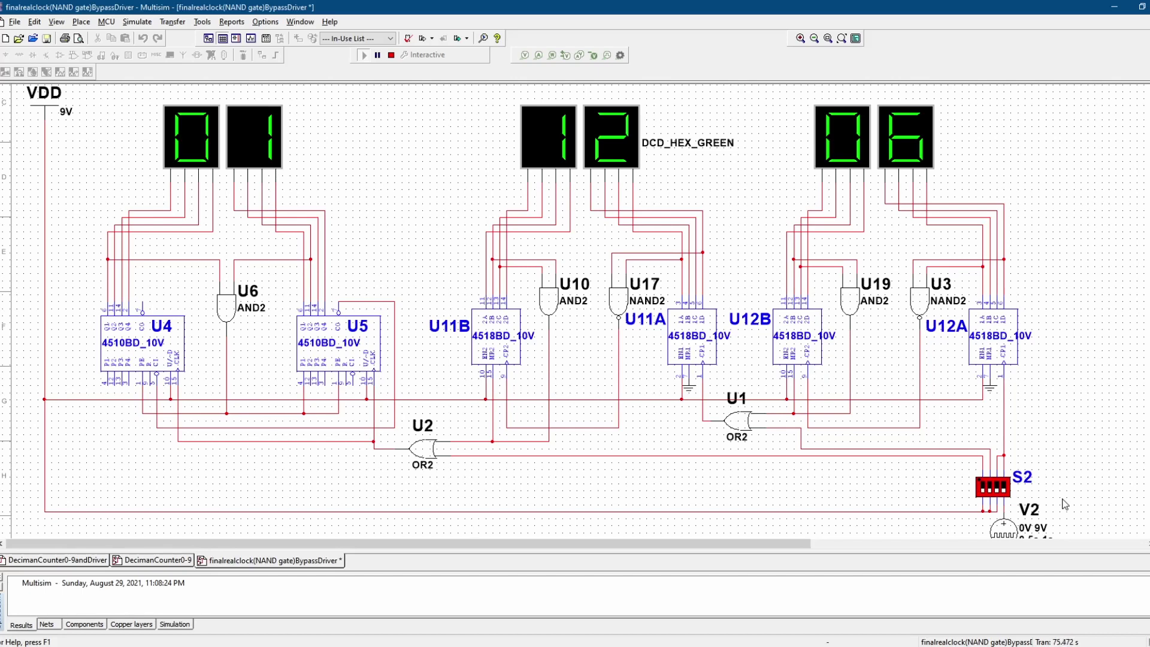
pyautogui.scroll(2, 994, 488)
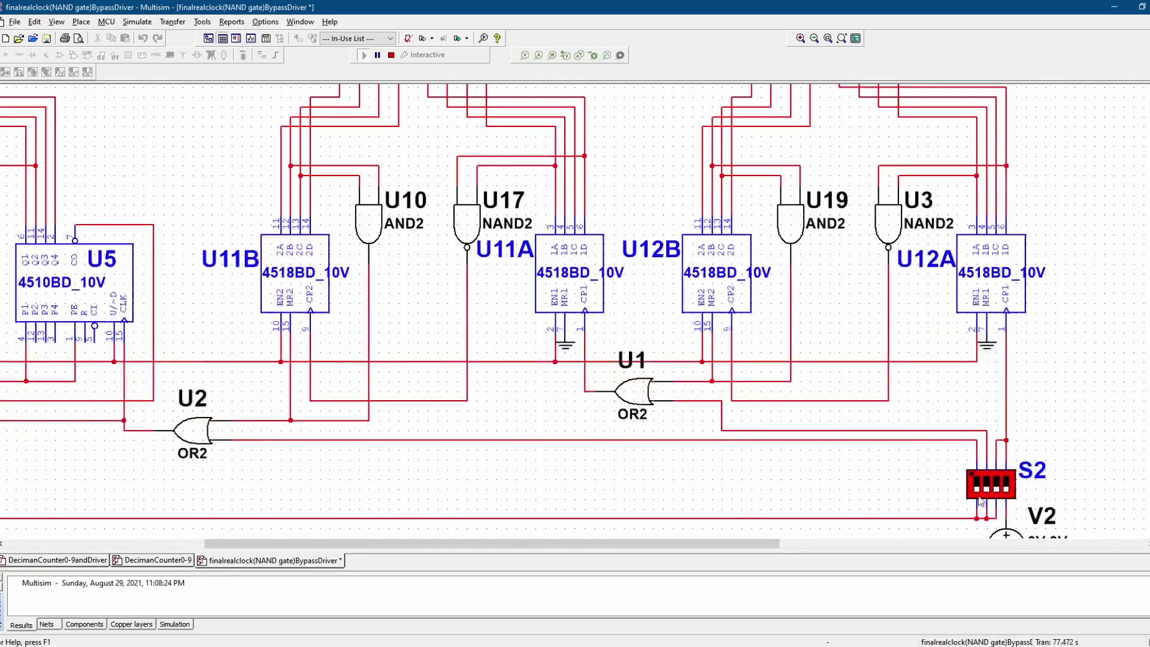
pyautogui.scroll(-1, 1072, 491)
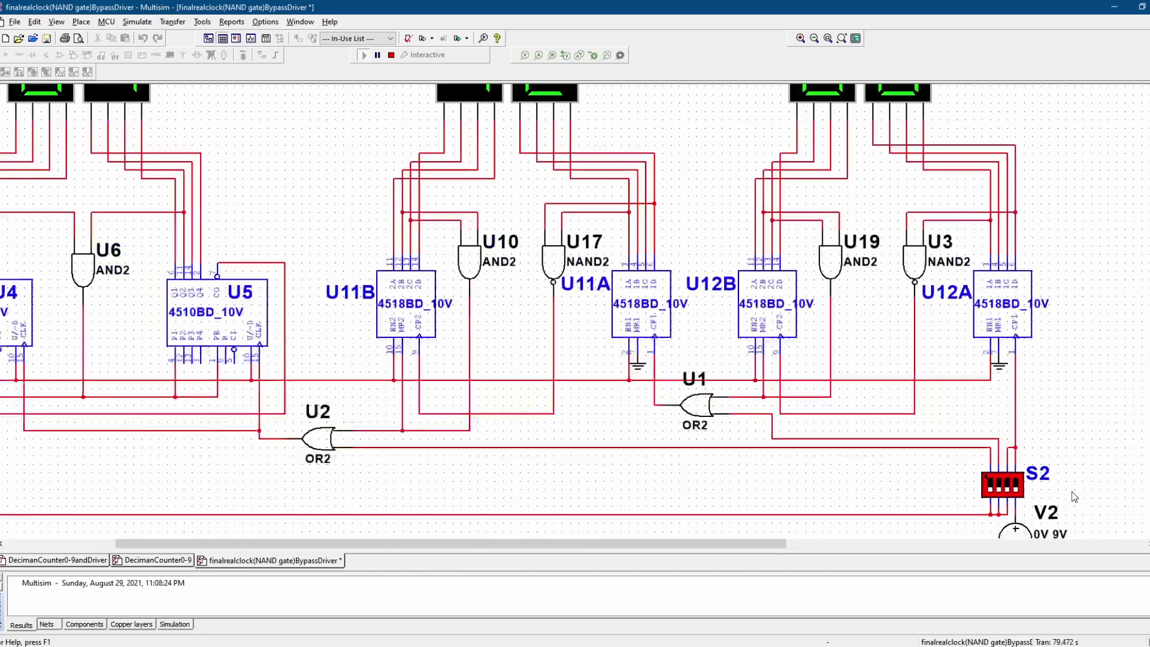
# - Toggle the first switch of DIP switch S2 once more and check the hours, minutes and seconds displays
pyautogui.scroll(3, 1072, 491)
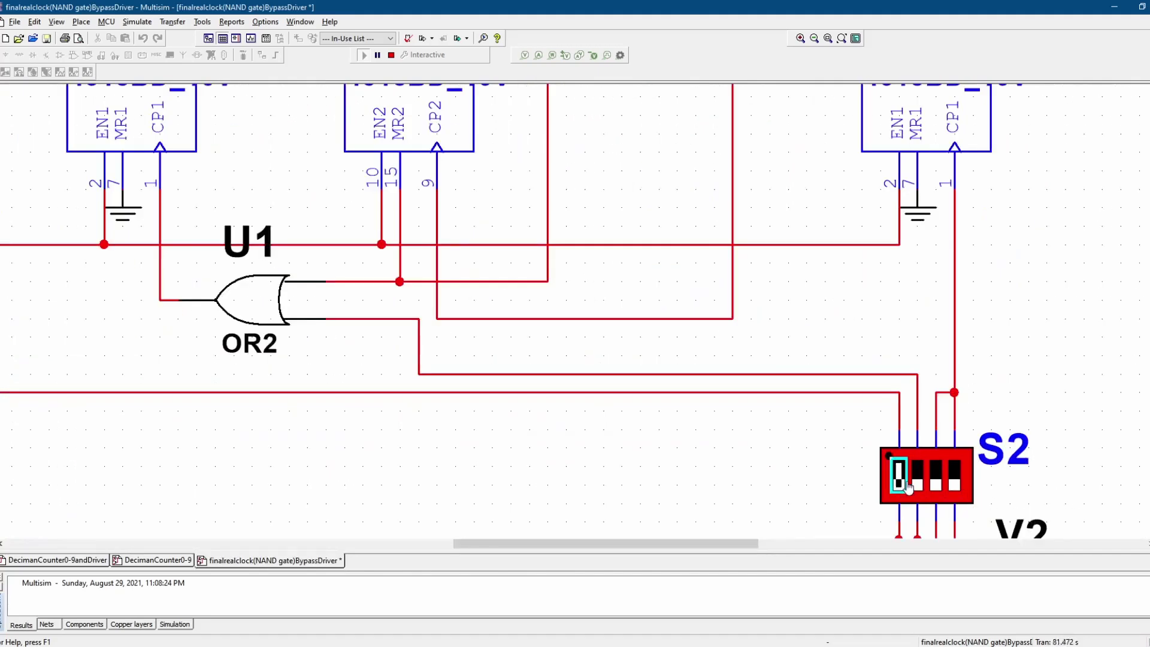
pyautogui.click(905, 483)
pyautogui.scroll(-3, 847, 483)
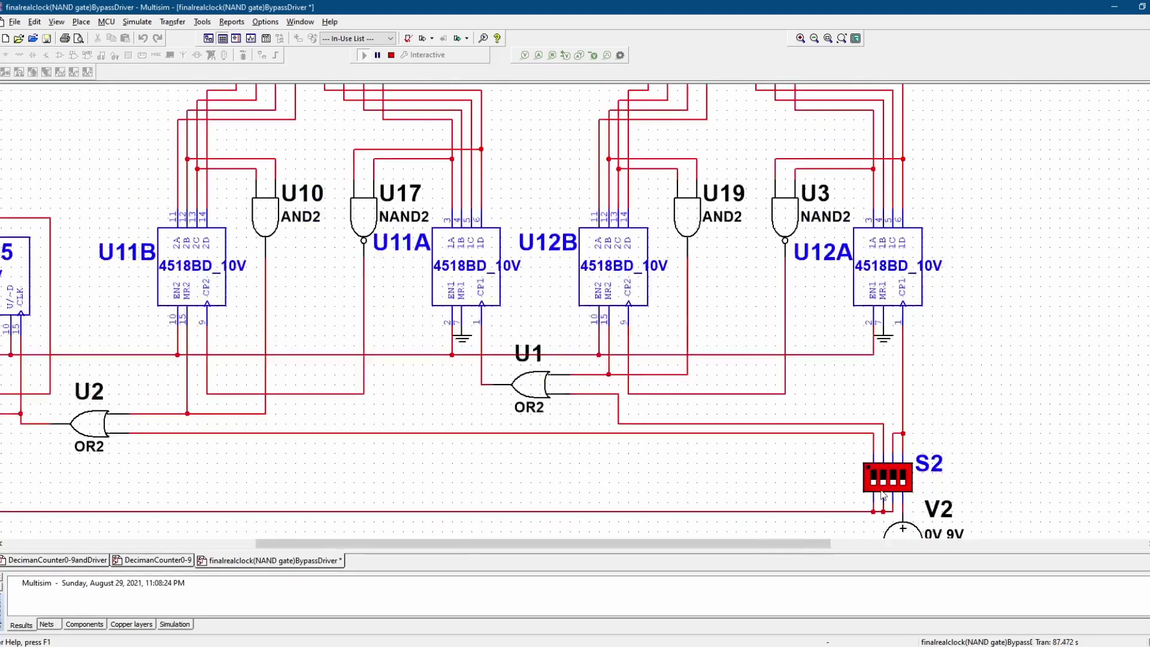
pyautogui.scroll(-2, 717, 465)
pyautogui.hscroll(-2, 769, 542)
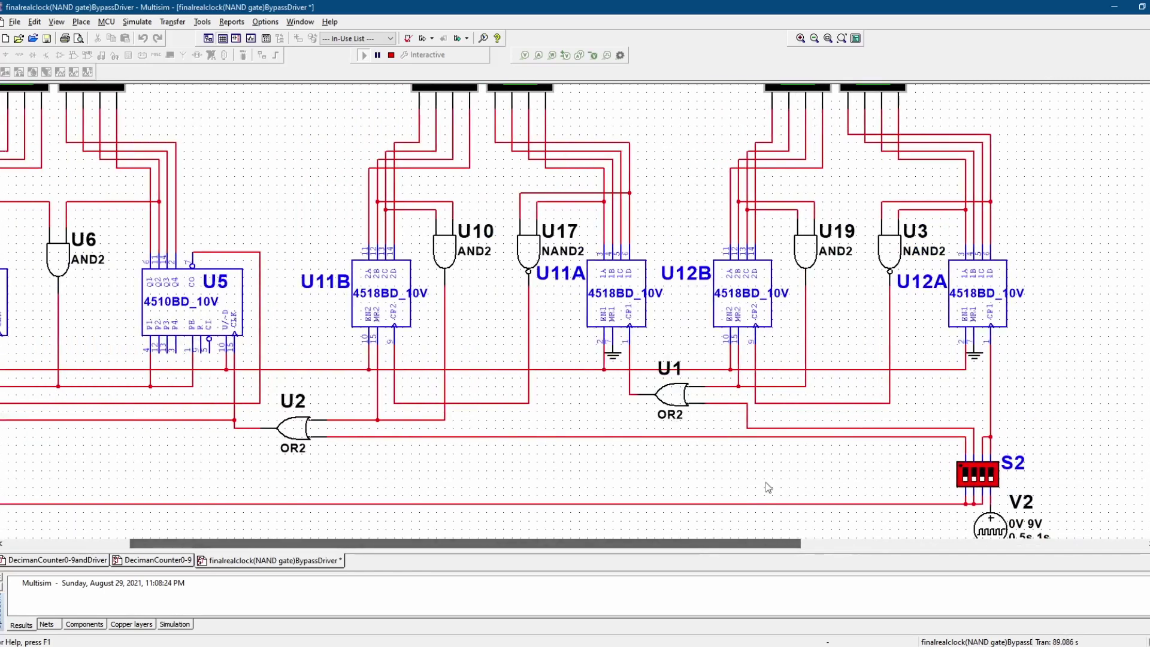
pyautogui.scroll(-1, 1009, 469)
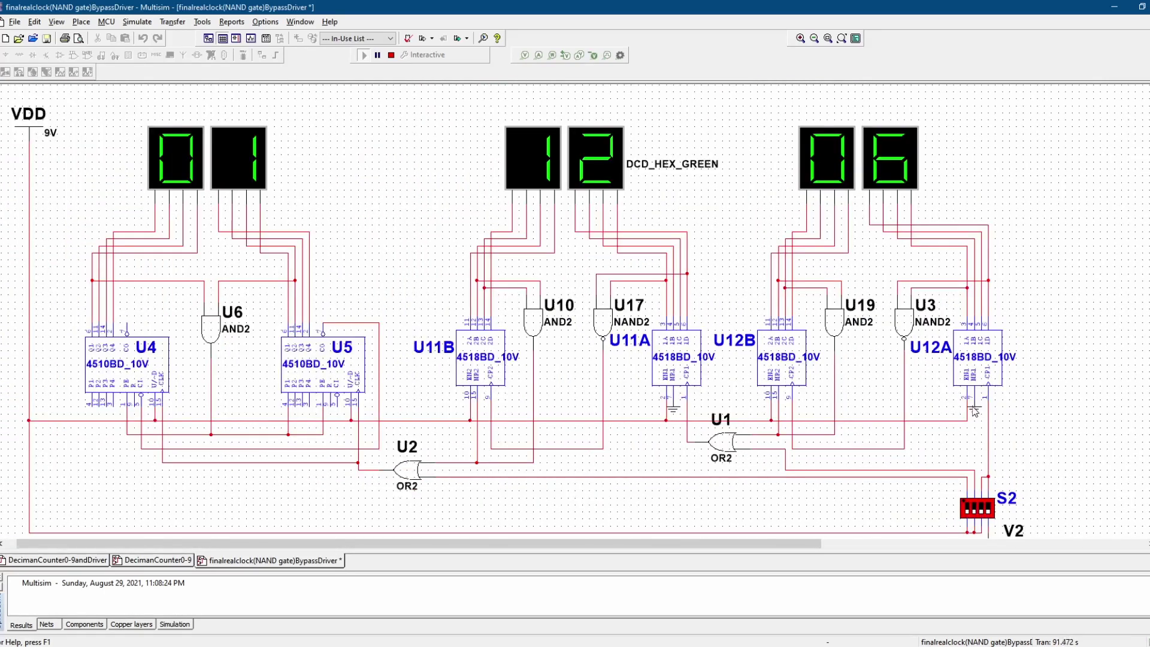
pyautogui.scroll(-1, 1009, 469)
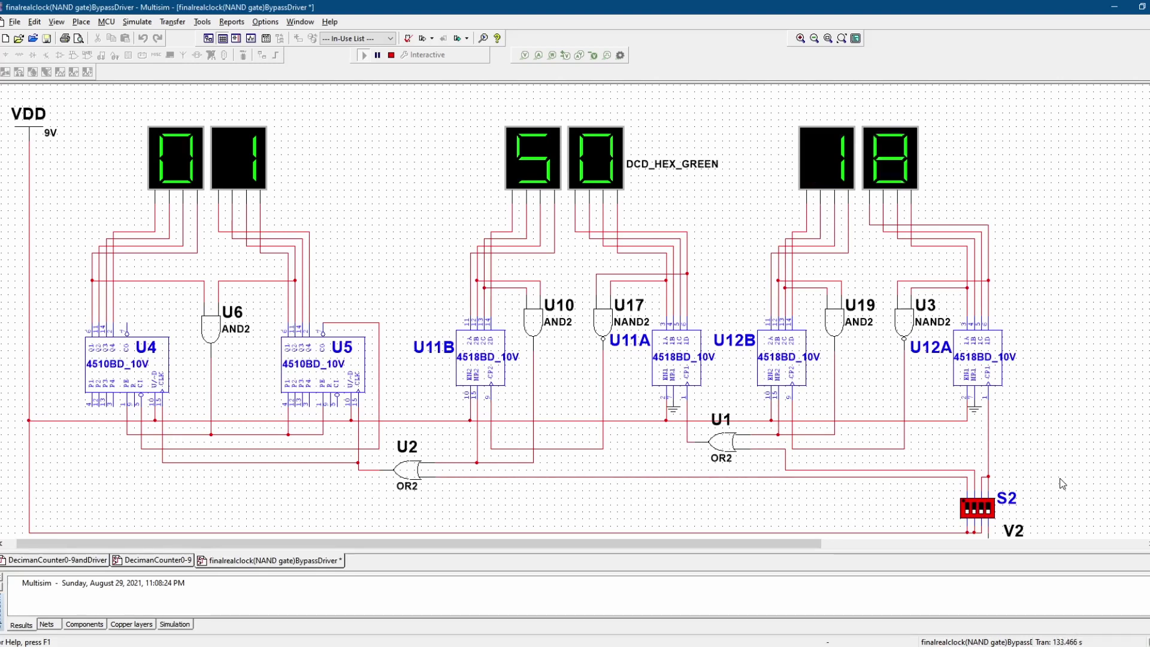
# - Toggle the third switch of DIP switch S2 repeatedly during the simulation to advance the seconds by hand
pyautogui.press('3')
pyautogui.press('3')
pyautogui.press('3')
pyautogui.press('3')
pyautogui.press('3')
pyautogui.press('3')
pyautogui.press('3')
pyautogui.press('3')
pyautogui.press('3')
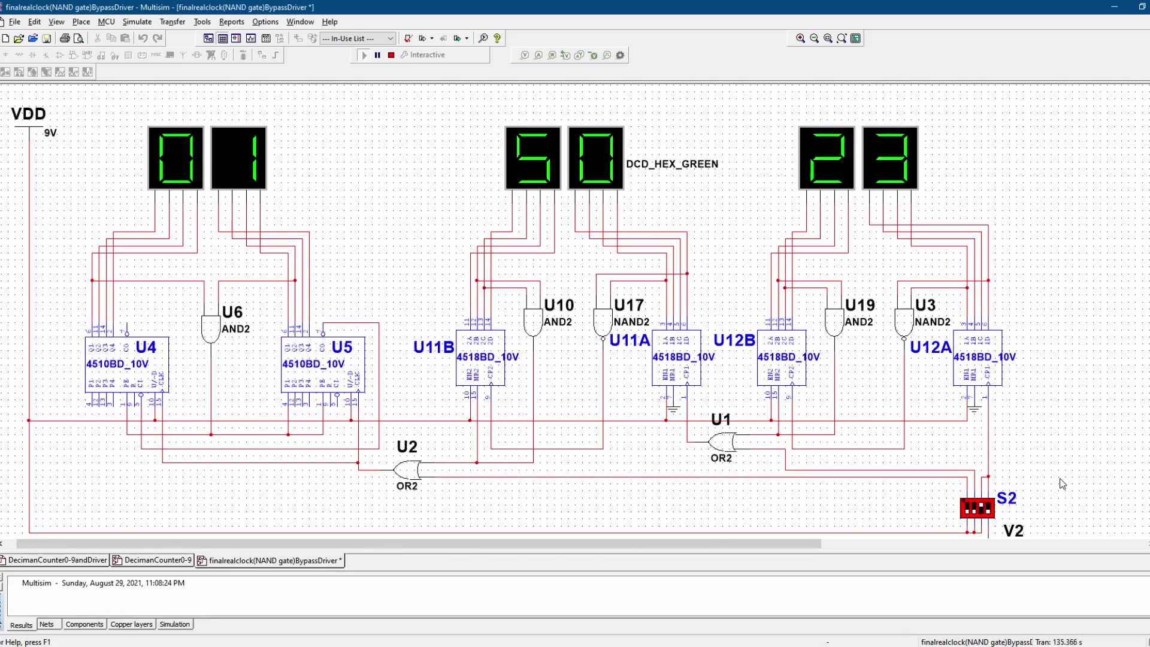
pyautogui.press('3')
pyautogui.press('3')
pyautogui.press('3')
pyautogui.press('3')
pyautogui.press('3')
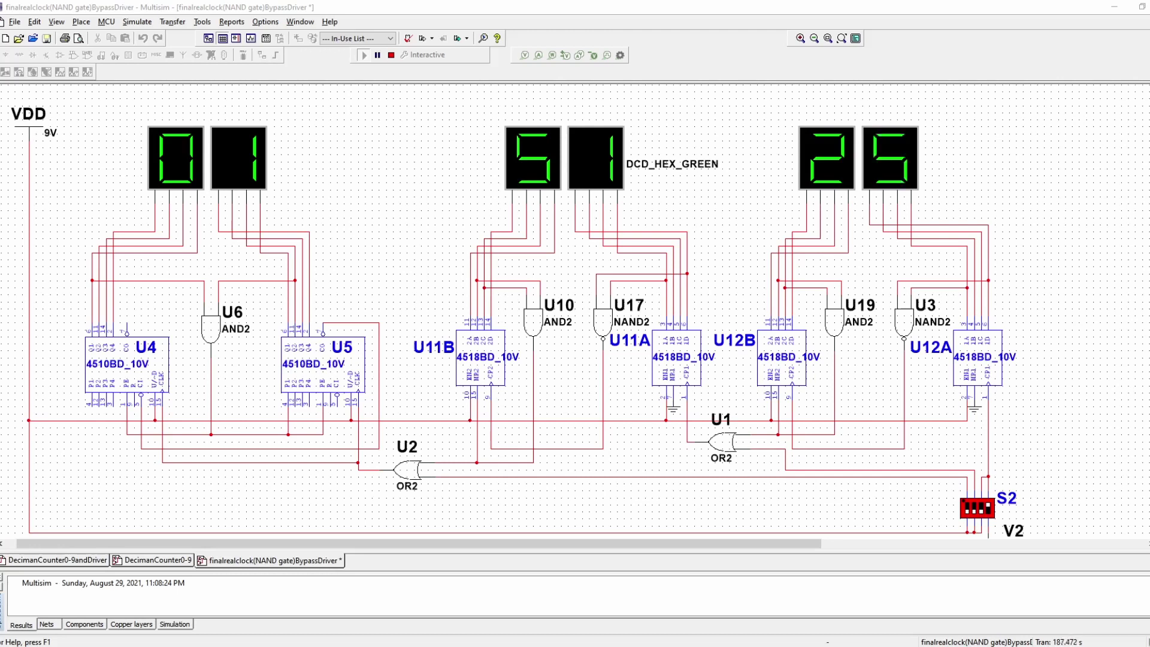
# - Switch to the Time.is browser window, place it above the clock displays and compare the simulated time with the real time
pyautogui.hotkey('alt', 'Tab')
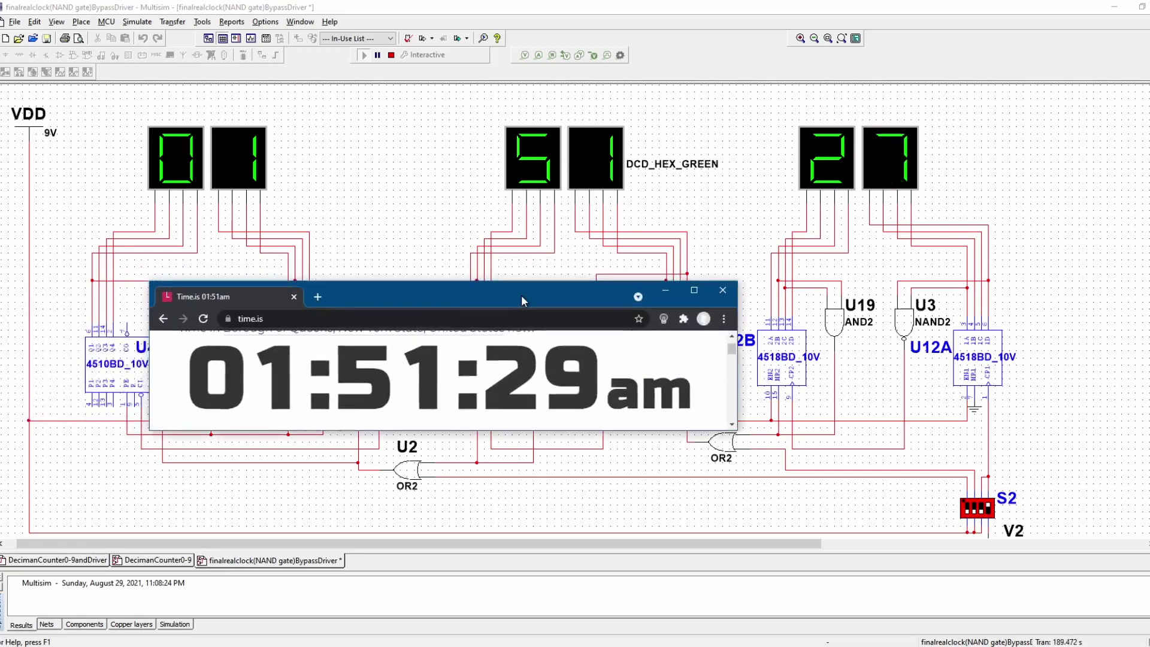
pyautogui.moveTo(524, 294); pyautogui.dragTo(530, 300)
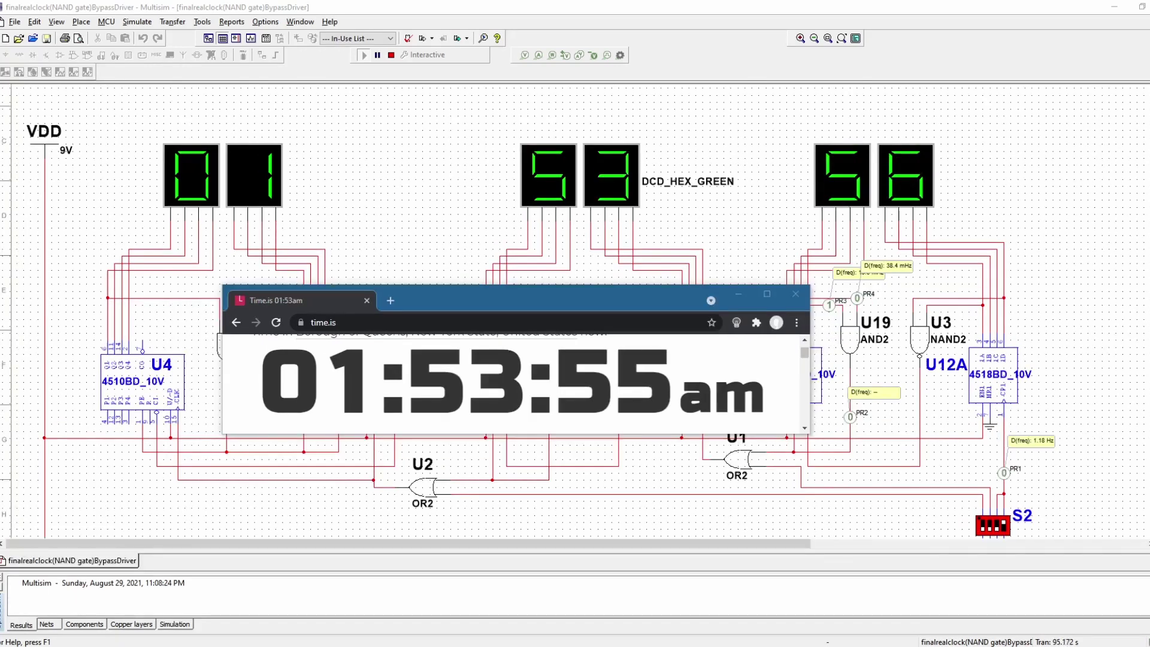
pyautogui.moveTo(607, 300); pyautogui.dragTo(526, 331)
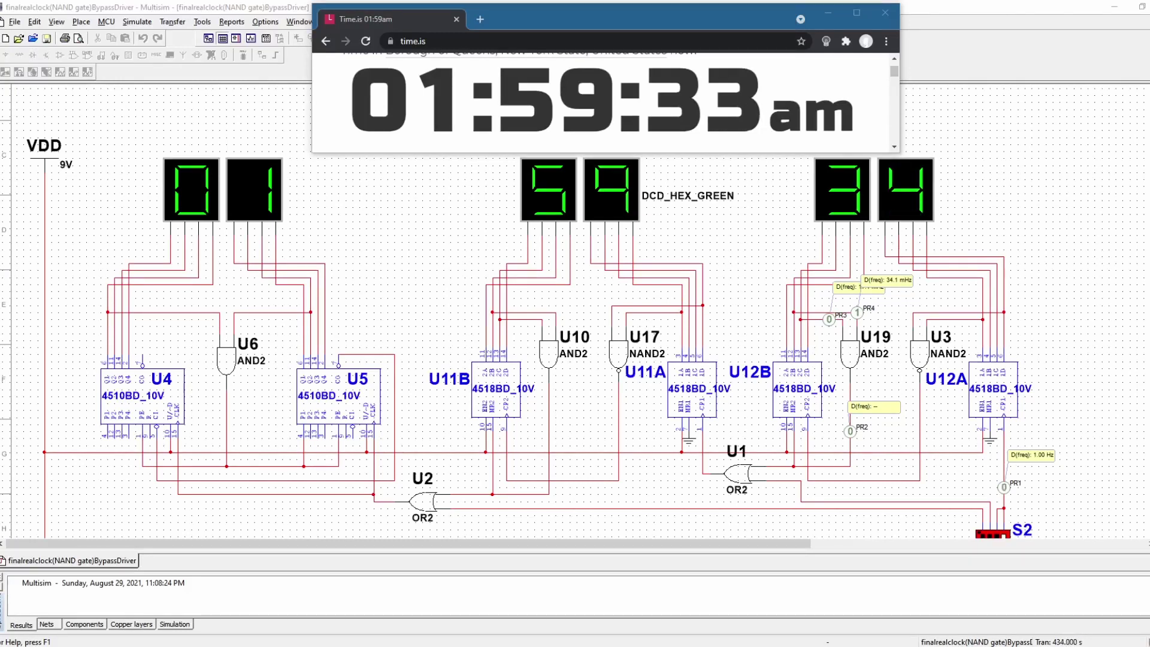
pyautogui.click(337, 212)
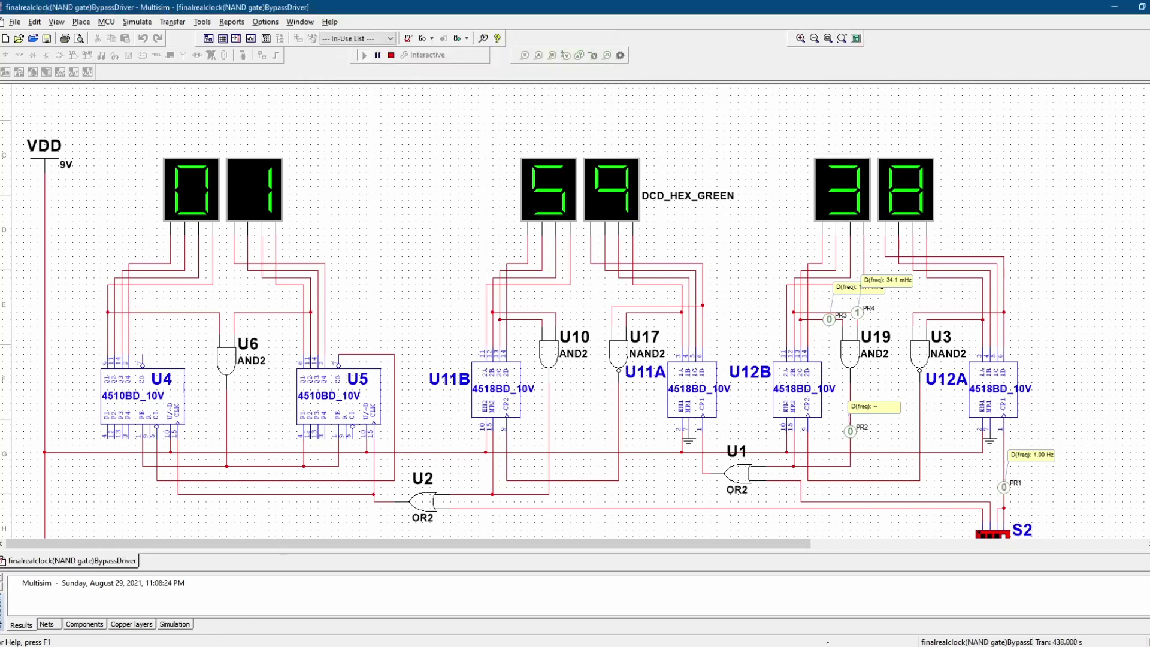
pyautogui.hotkey('alt', 'Tab')
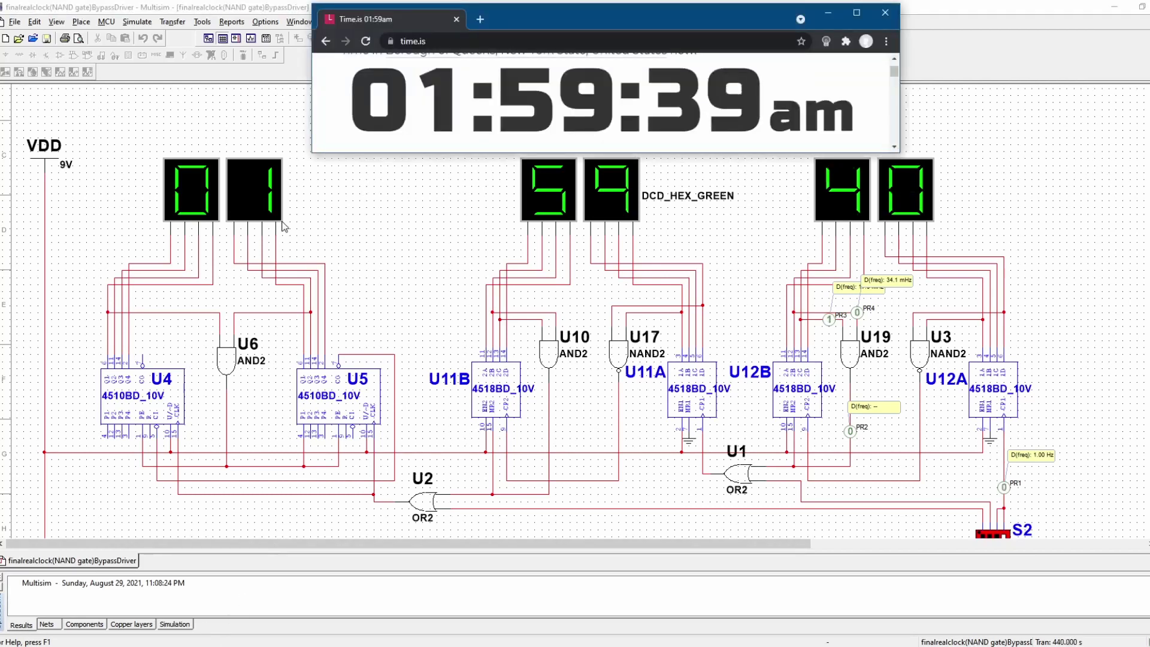